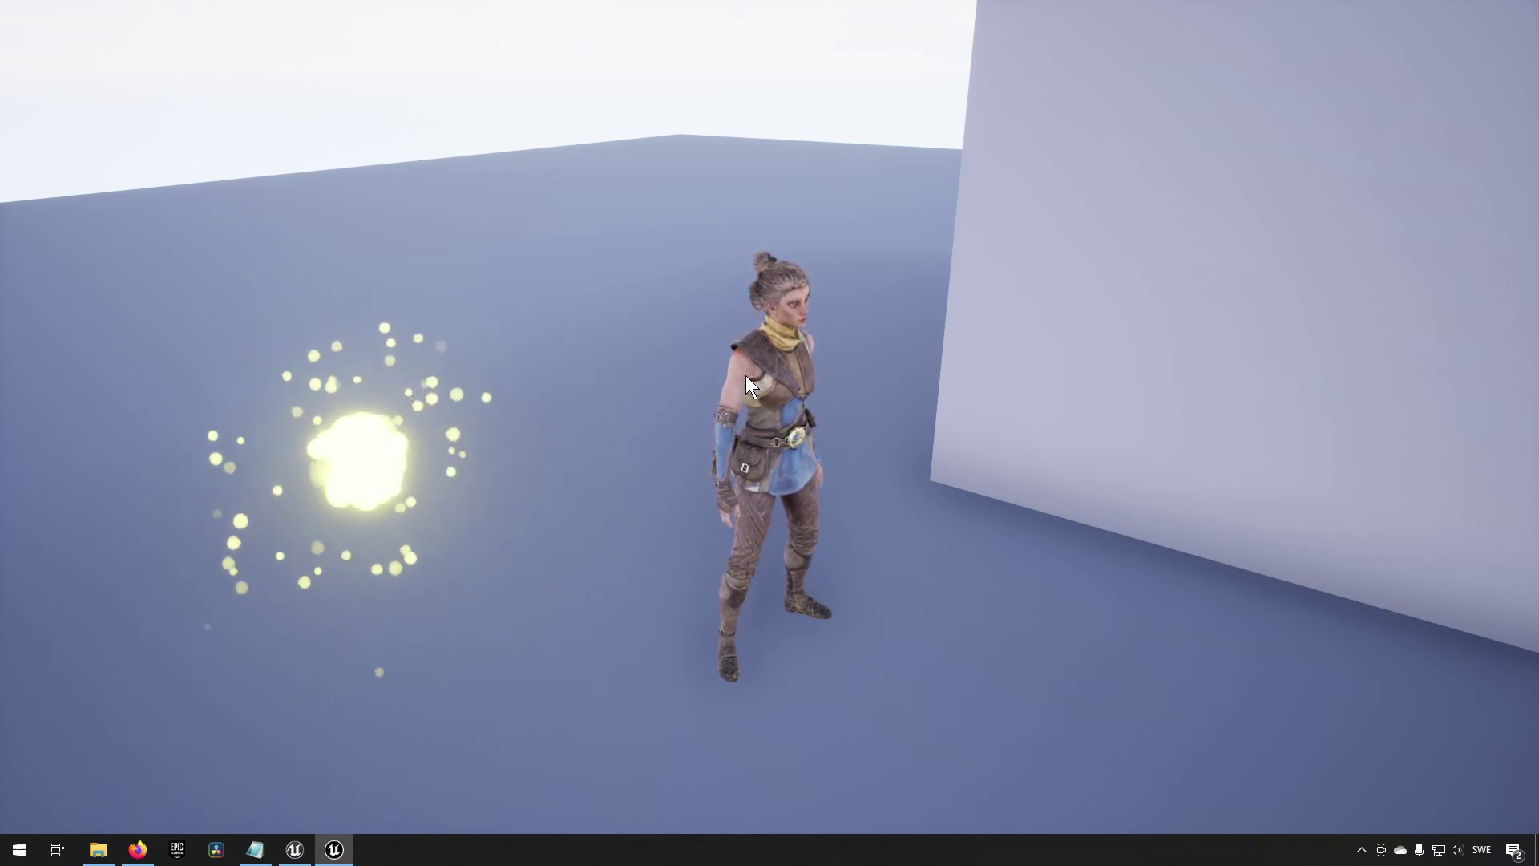
- Run the character around the level in different directions to examine how the glowing particle companion follows her
key("s")
key("d")
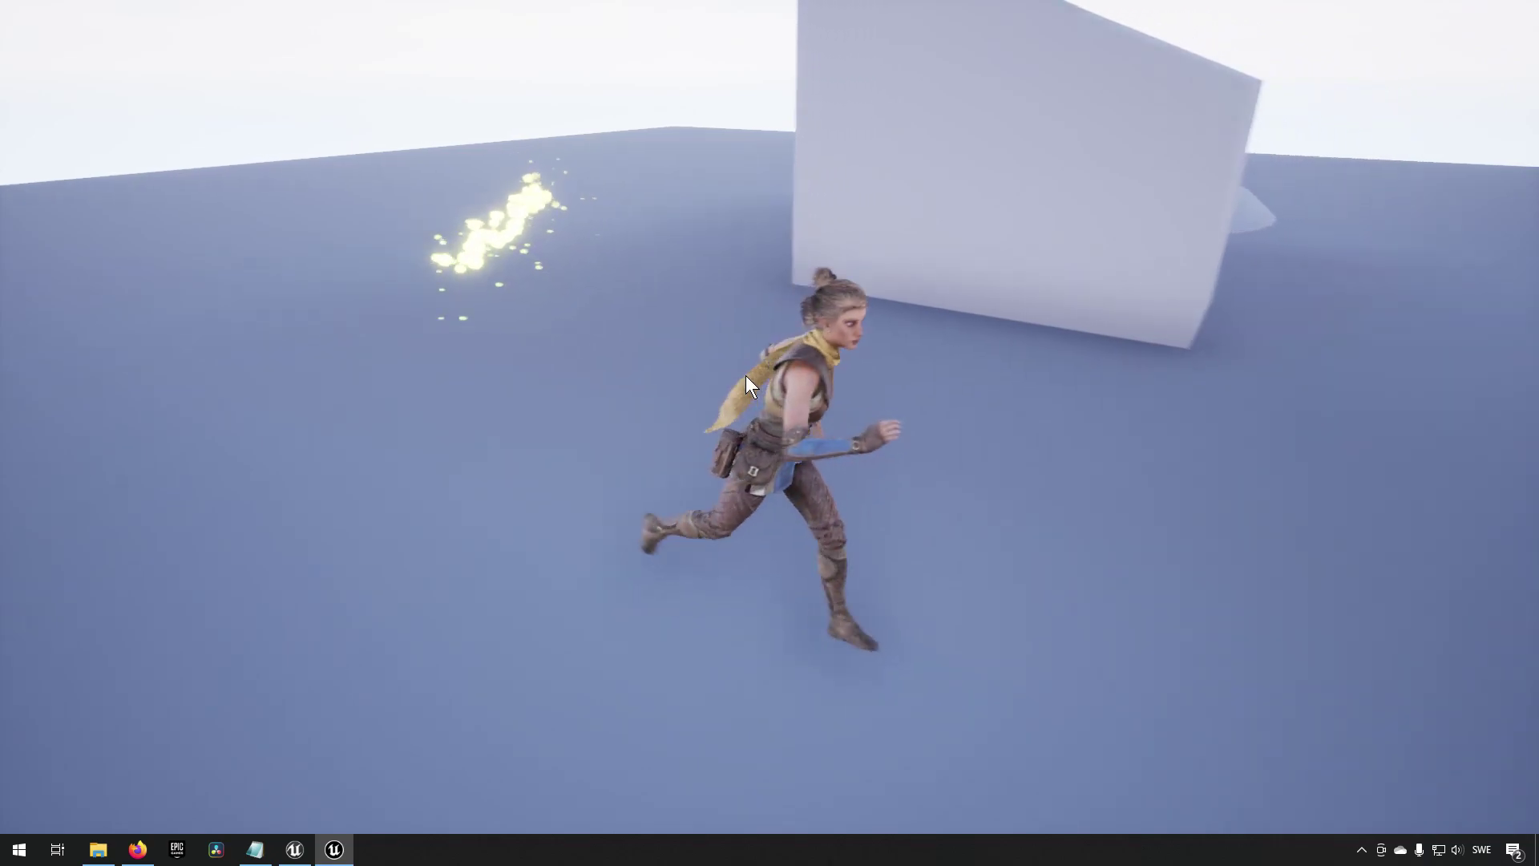
key("w")
key("a")
key("d")
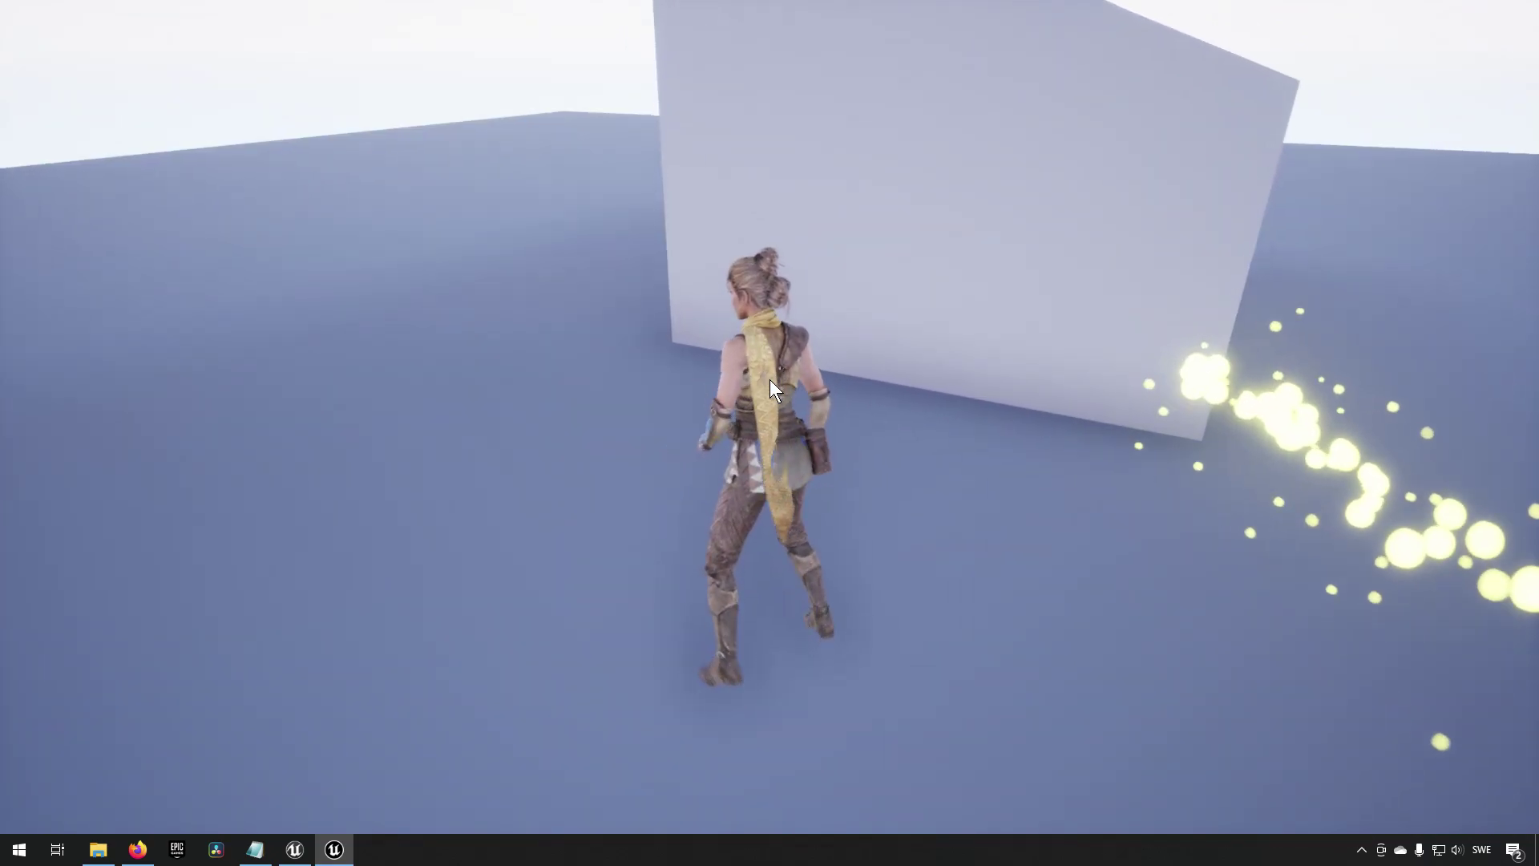
key("w")
key("a")
key("s")
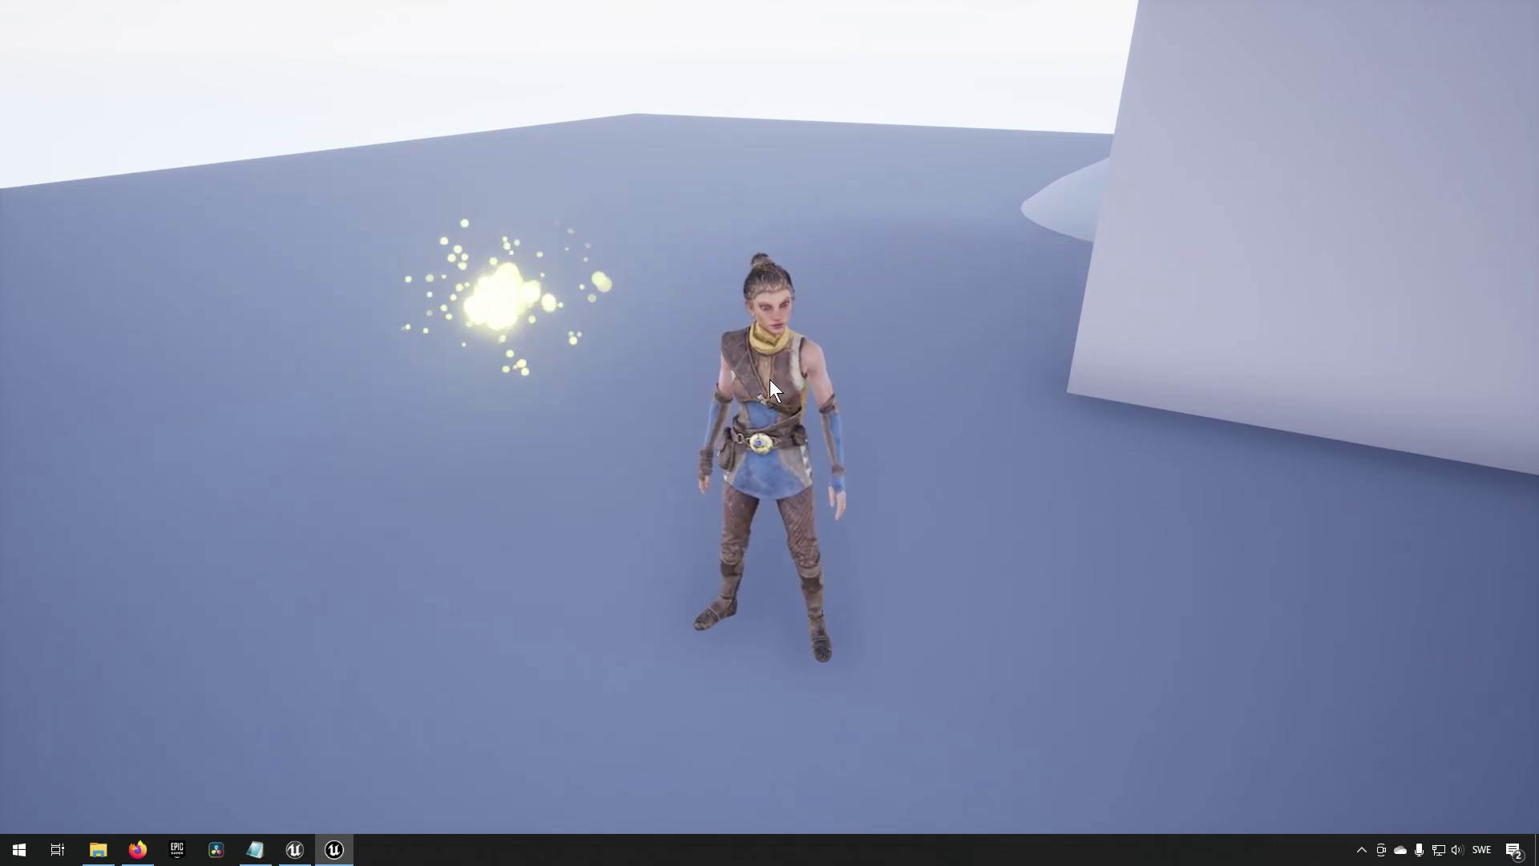
key("d")
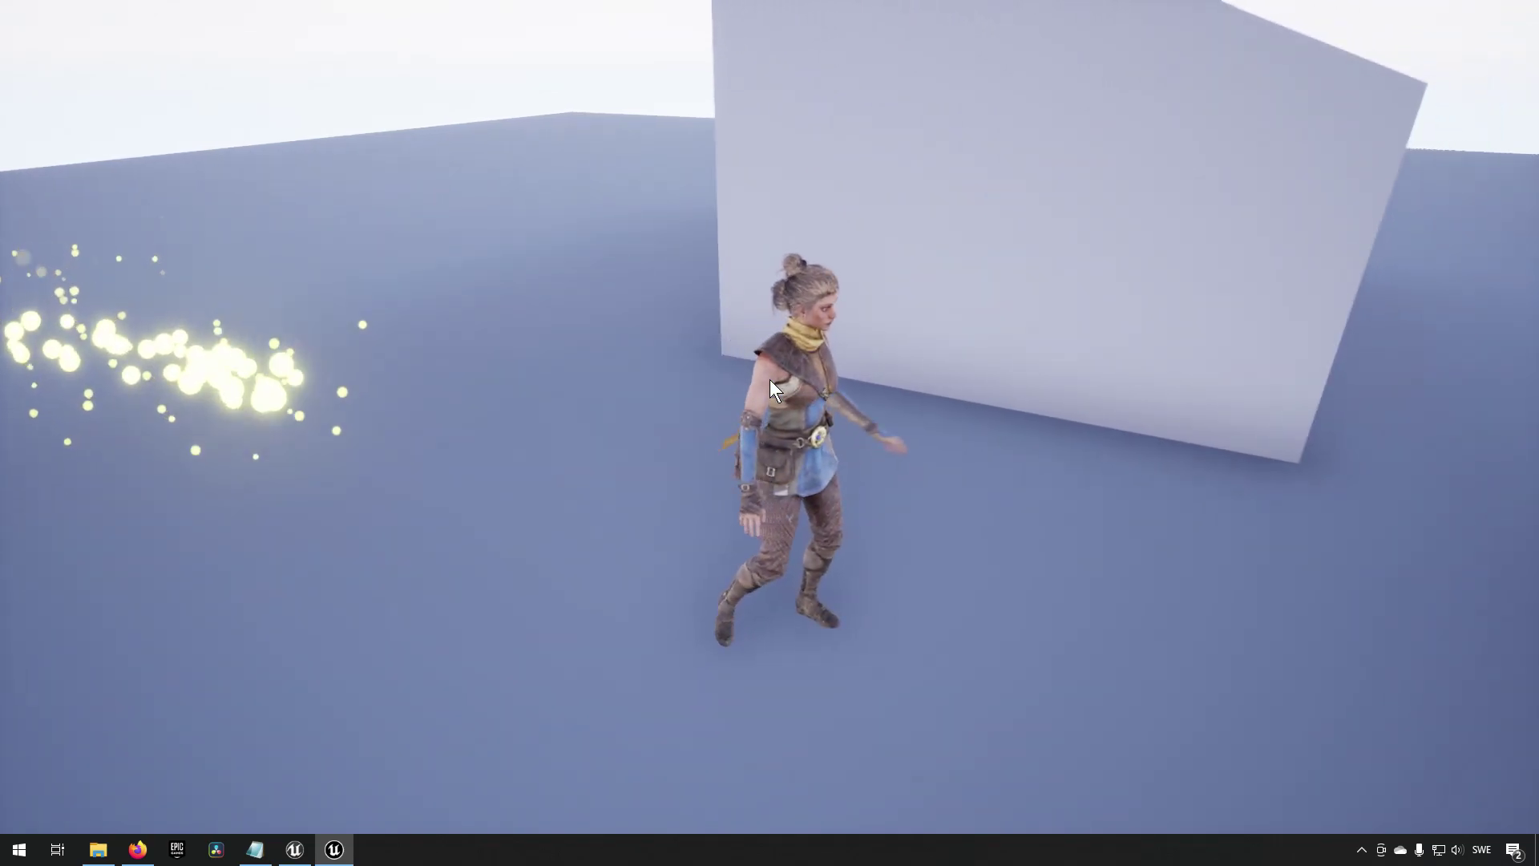
key("w")
key("a")
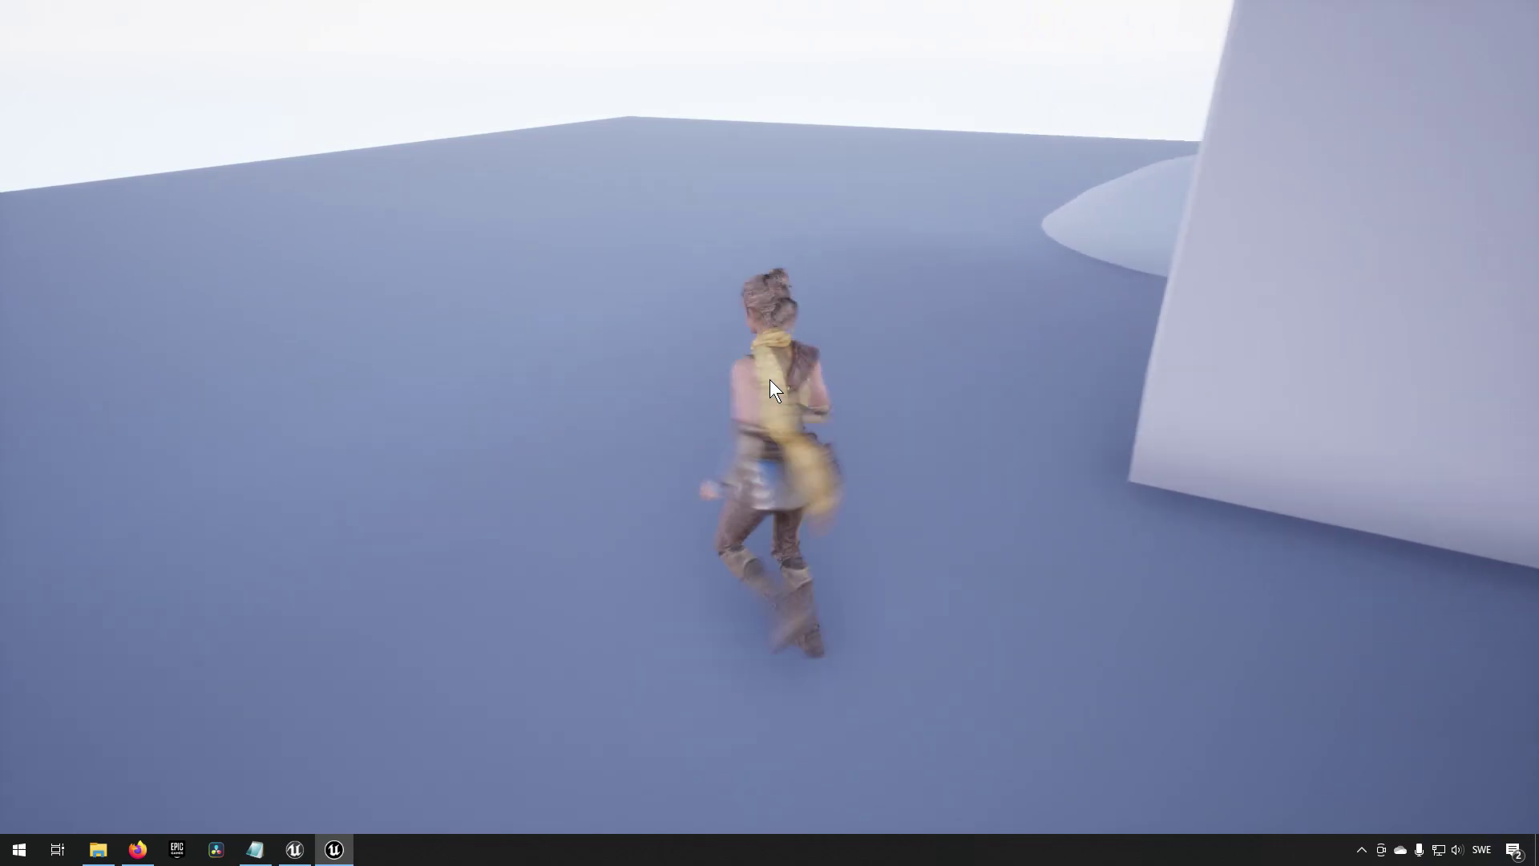
key("s")
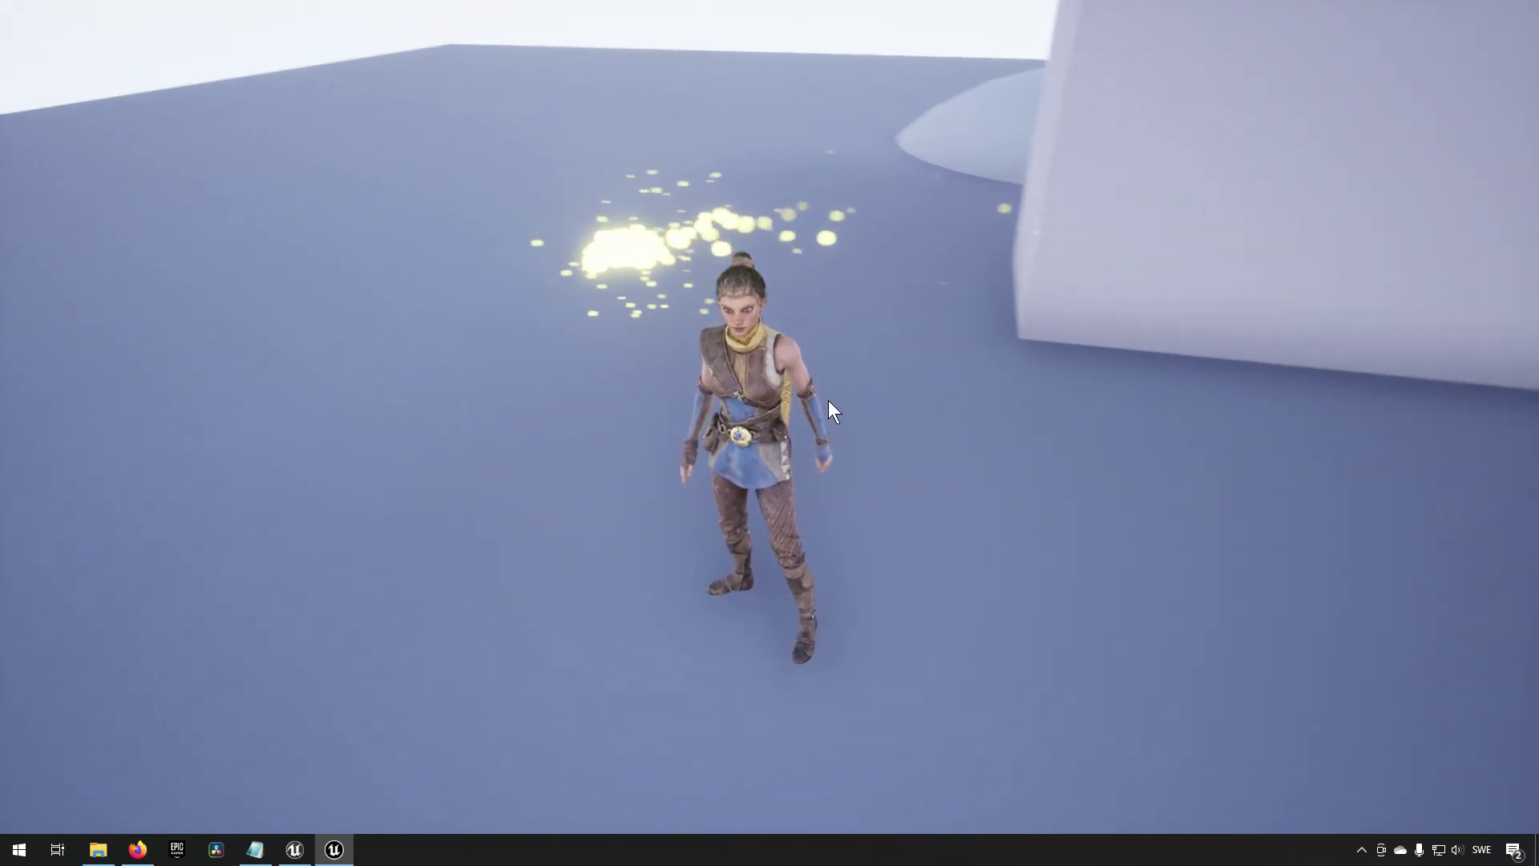
key("d")
key("s")
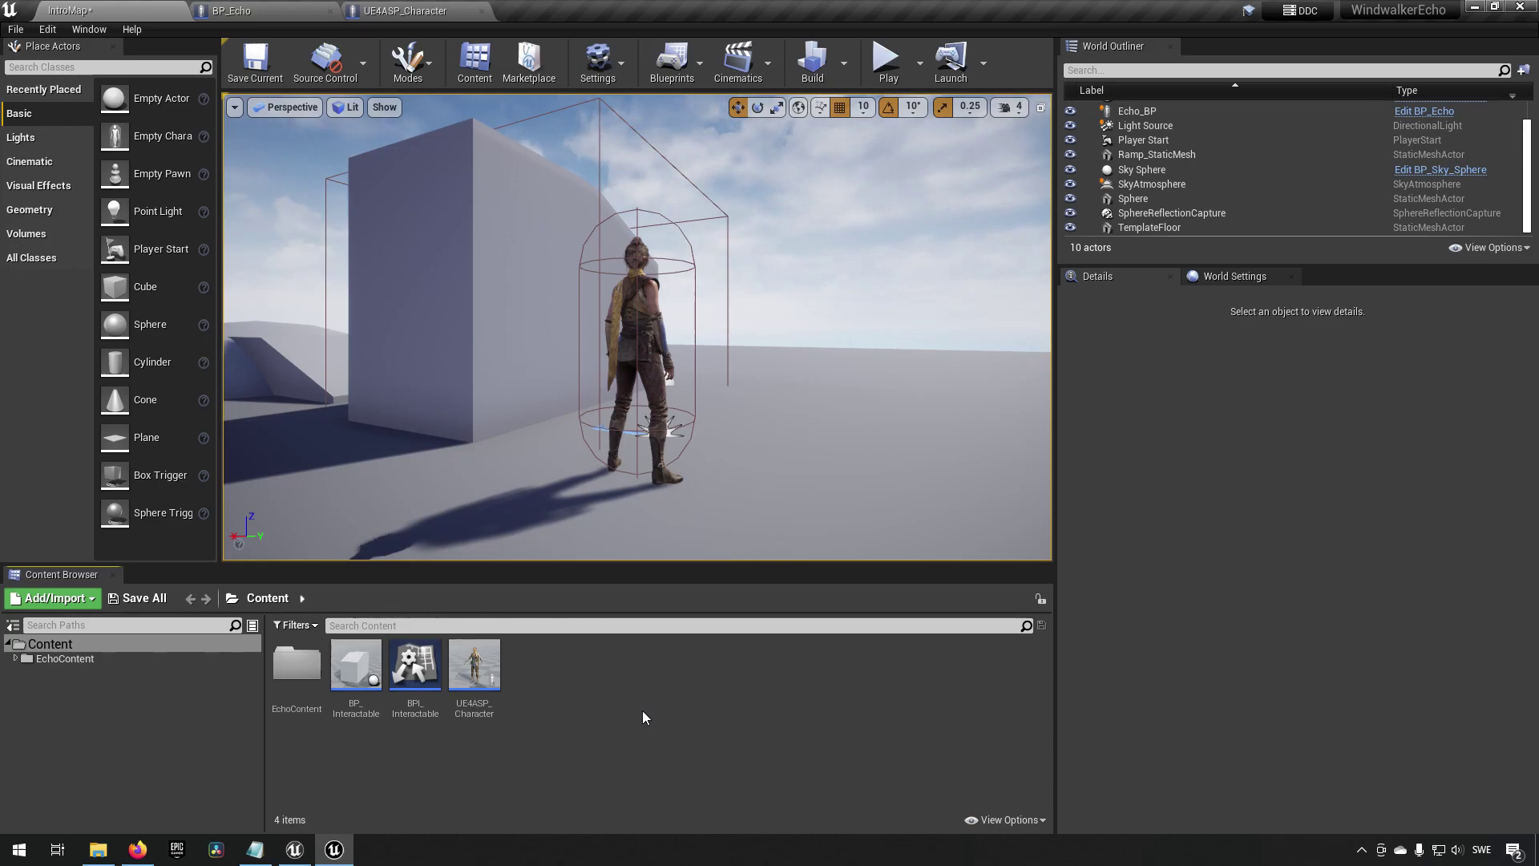
- Create an Actor Blueprint named BP_Companion in the Content folder
right_click(597, 693)
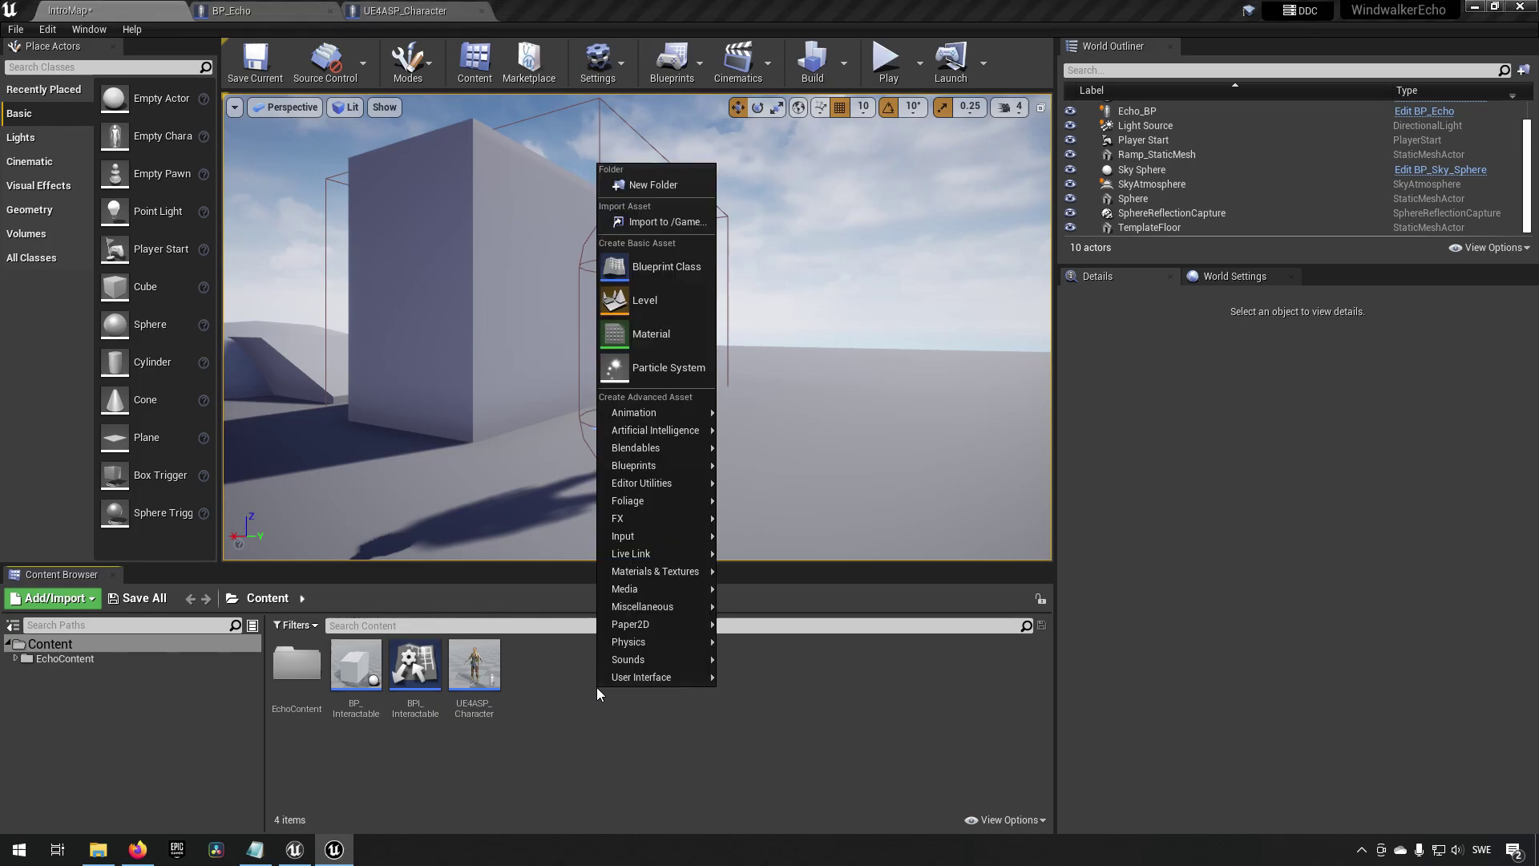
left_click(637, 266)
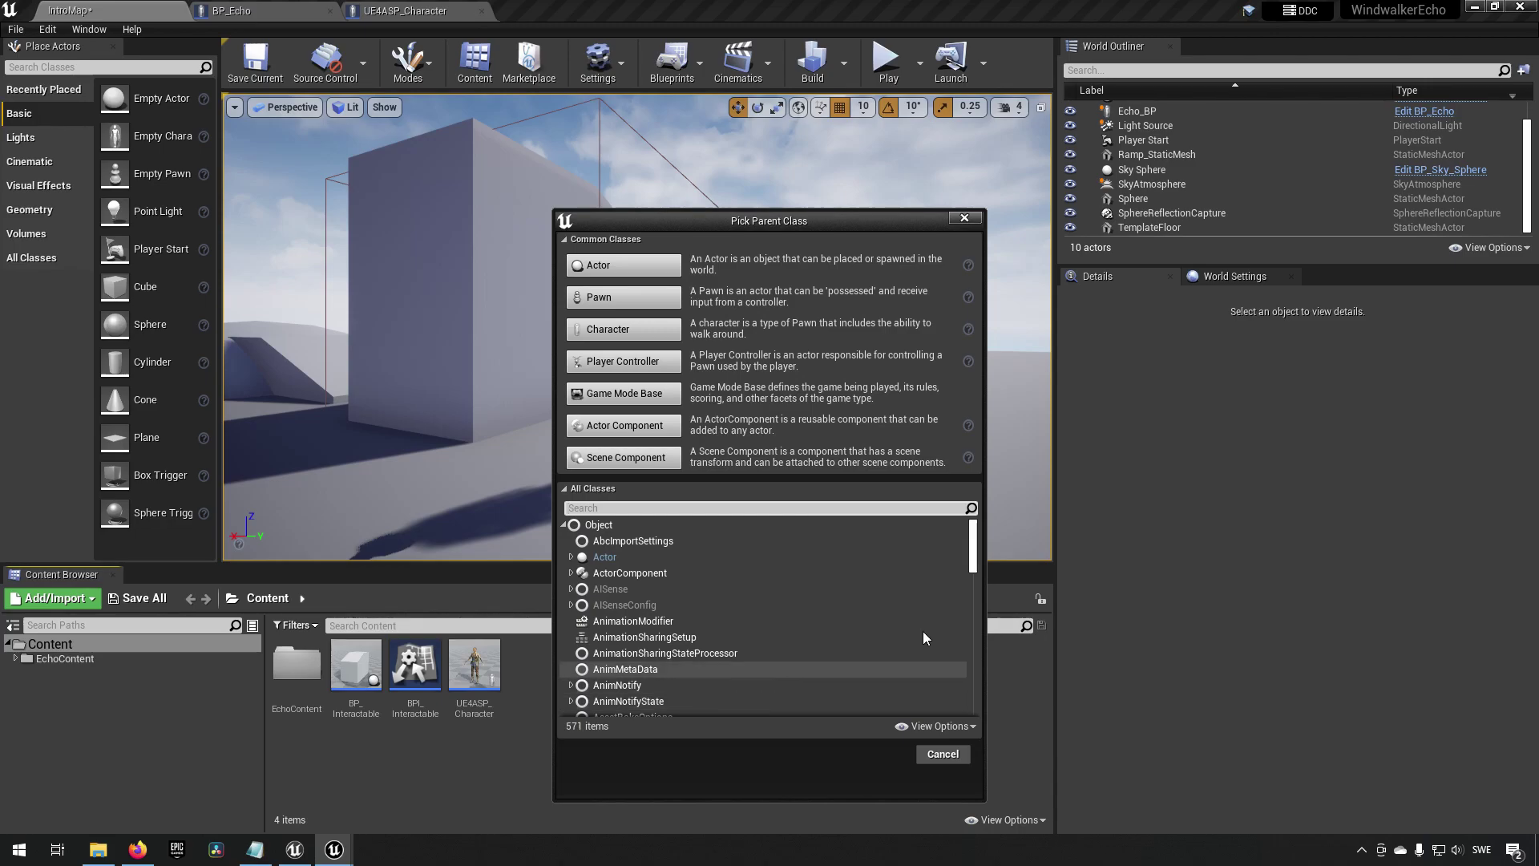
left_click(633, 265)
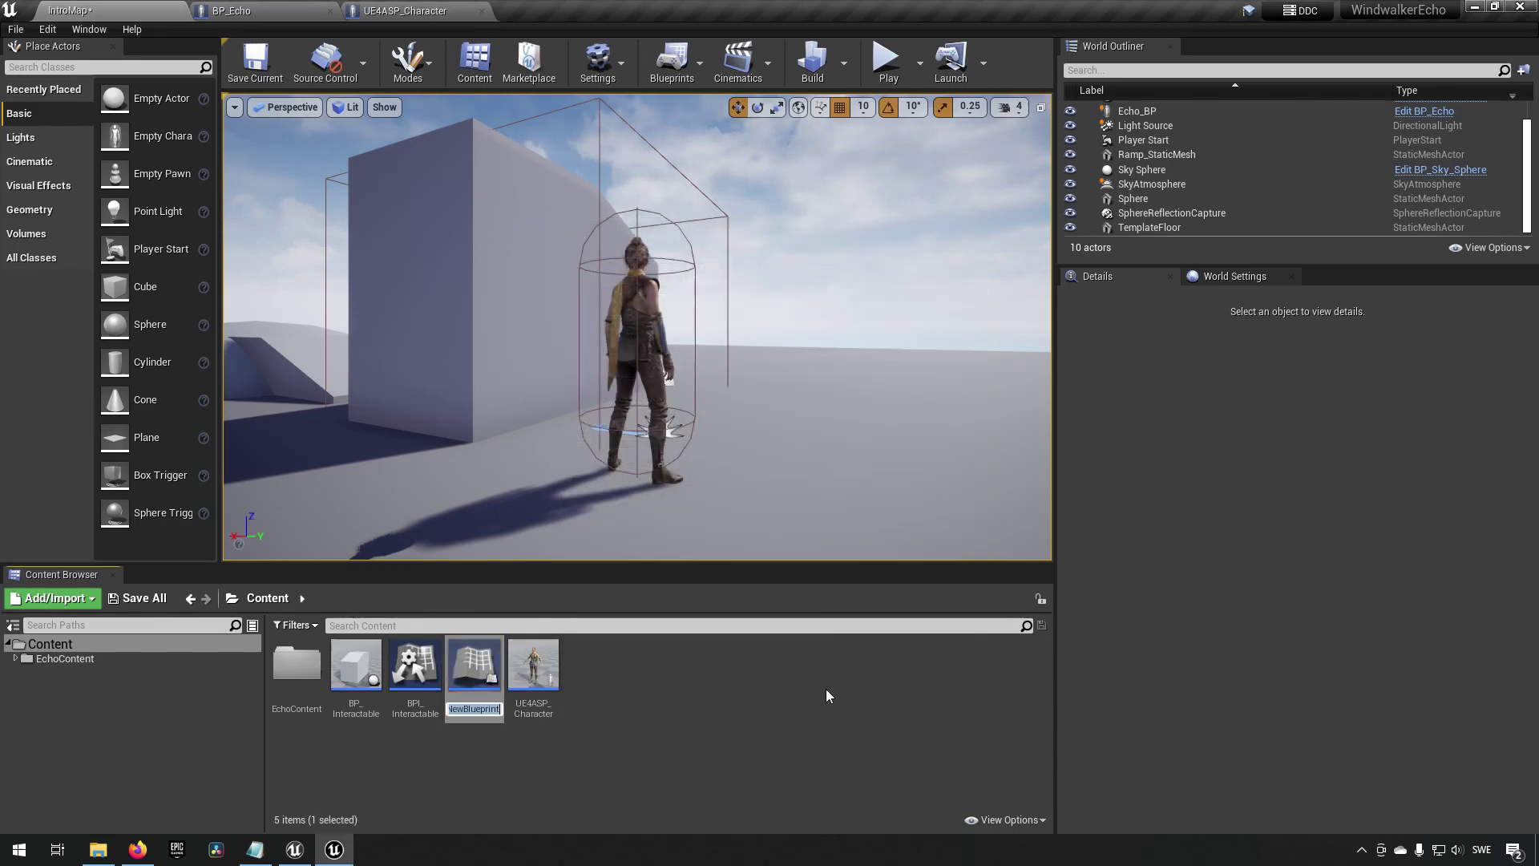
type("BP_Companion")
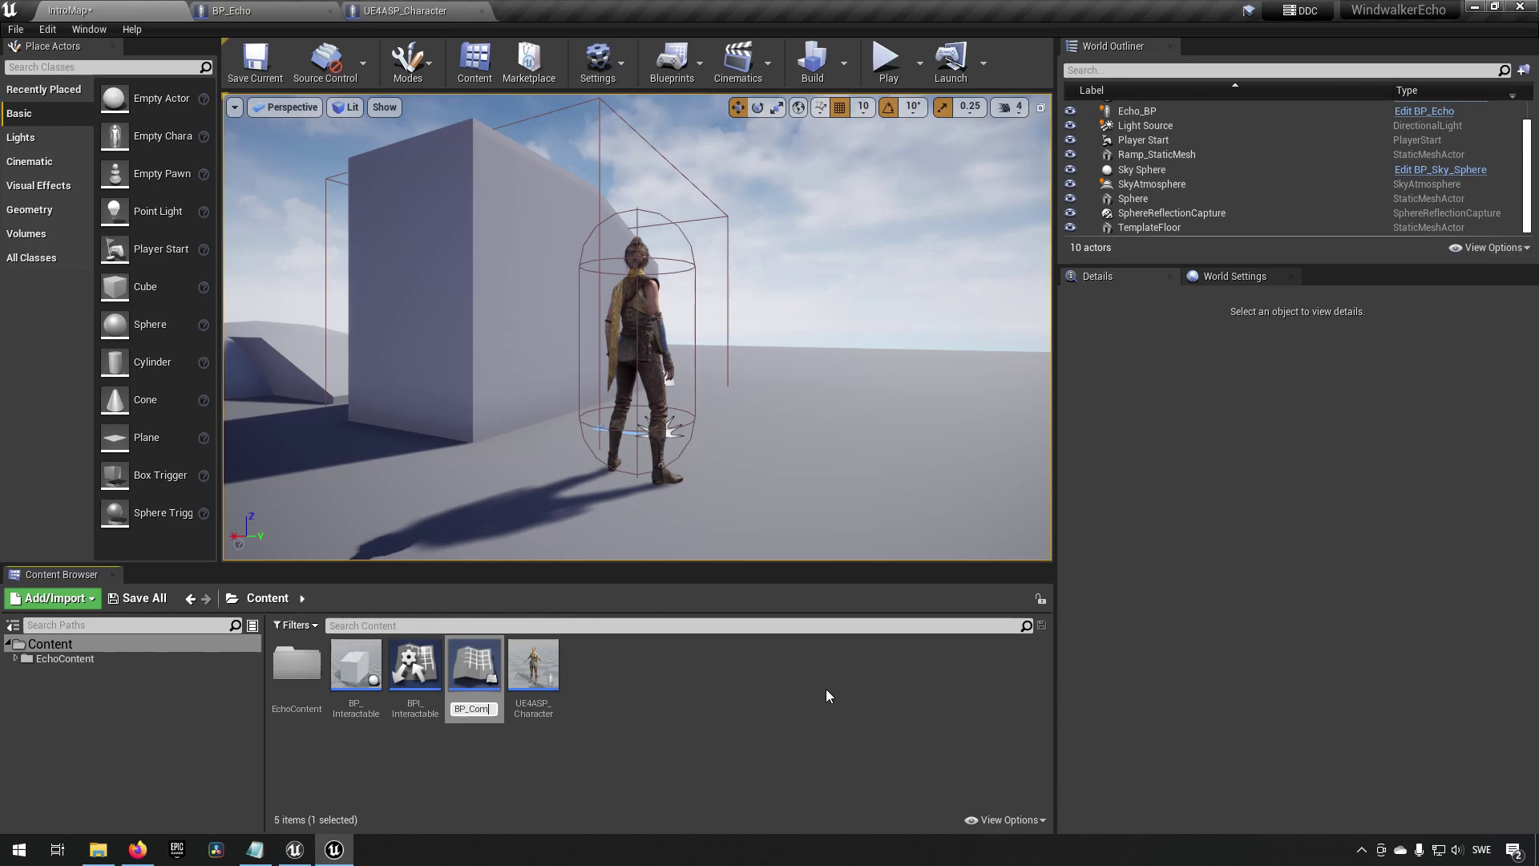
key("Return")
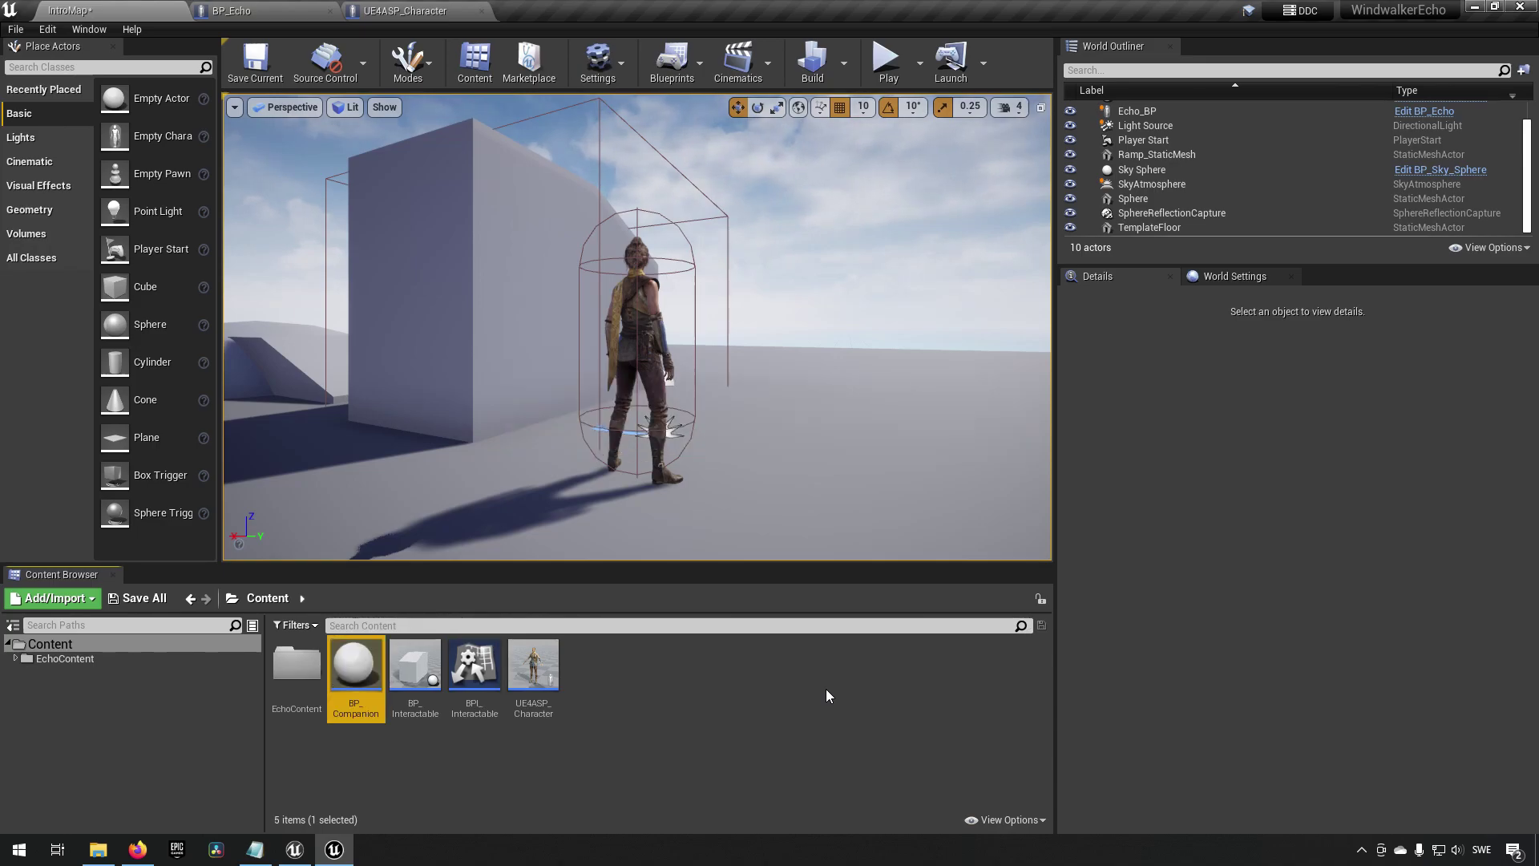
- Open the BP_Companion Blueprint and add a Static Mesh component, keeping its default name
double_click(385, 678)
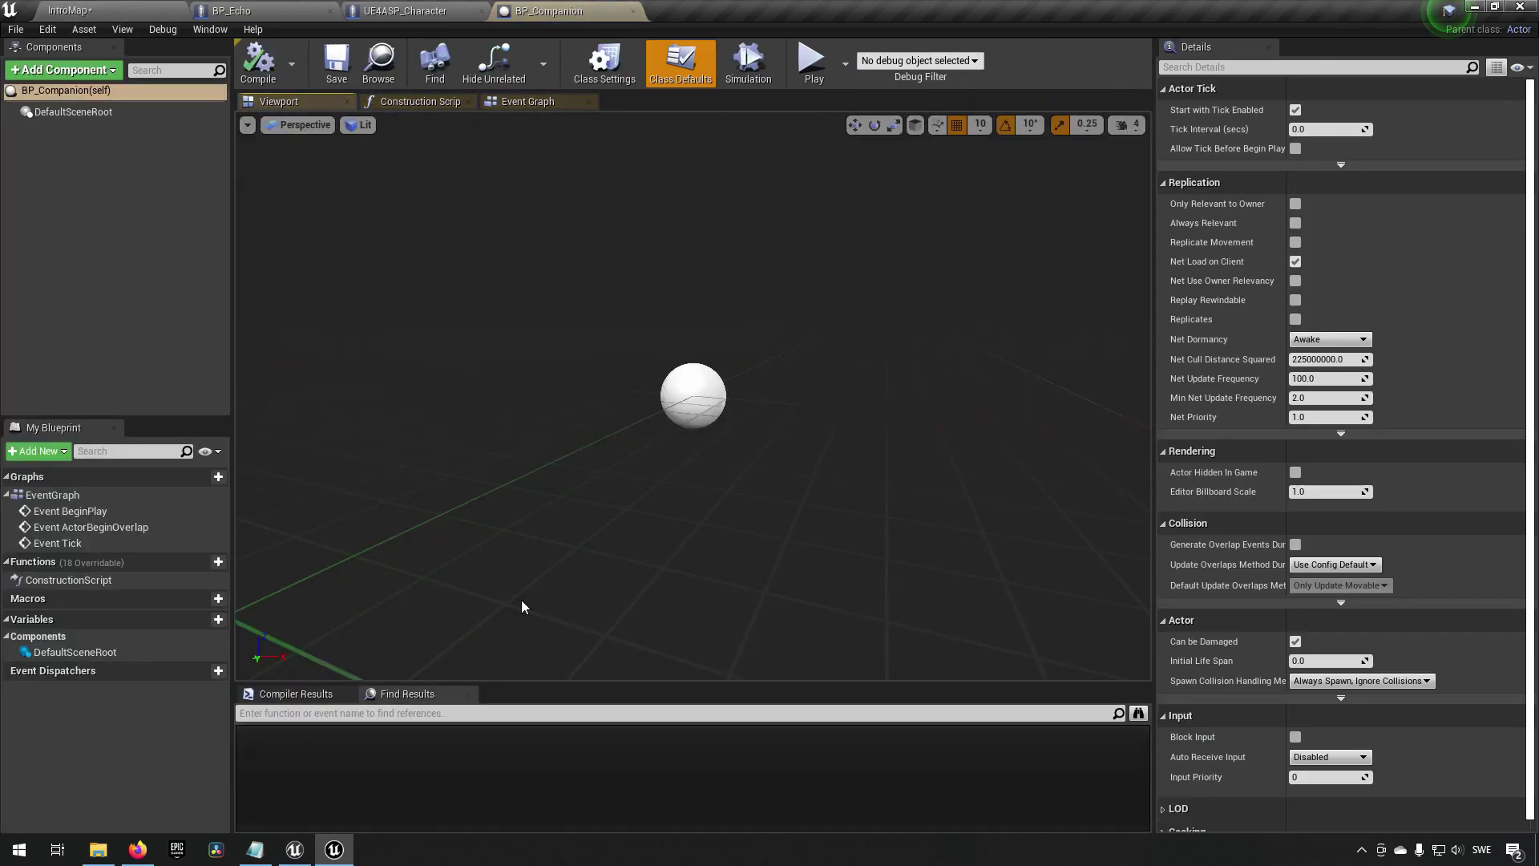
left_click(64, 69)
type("static")
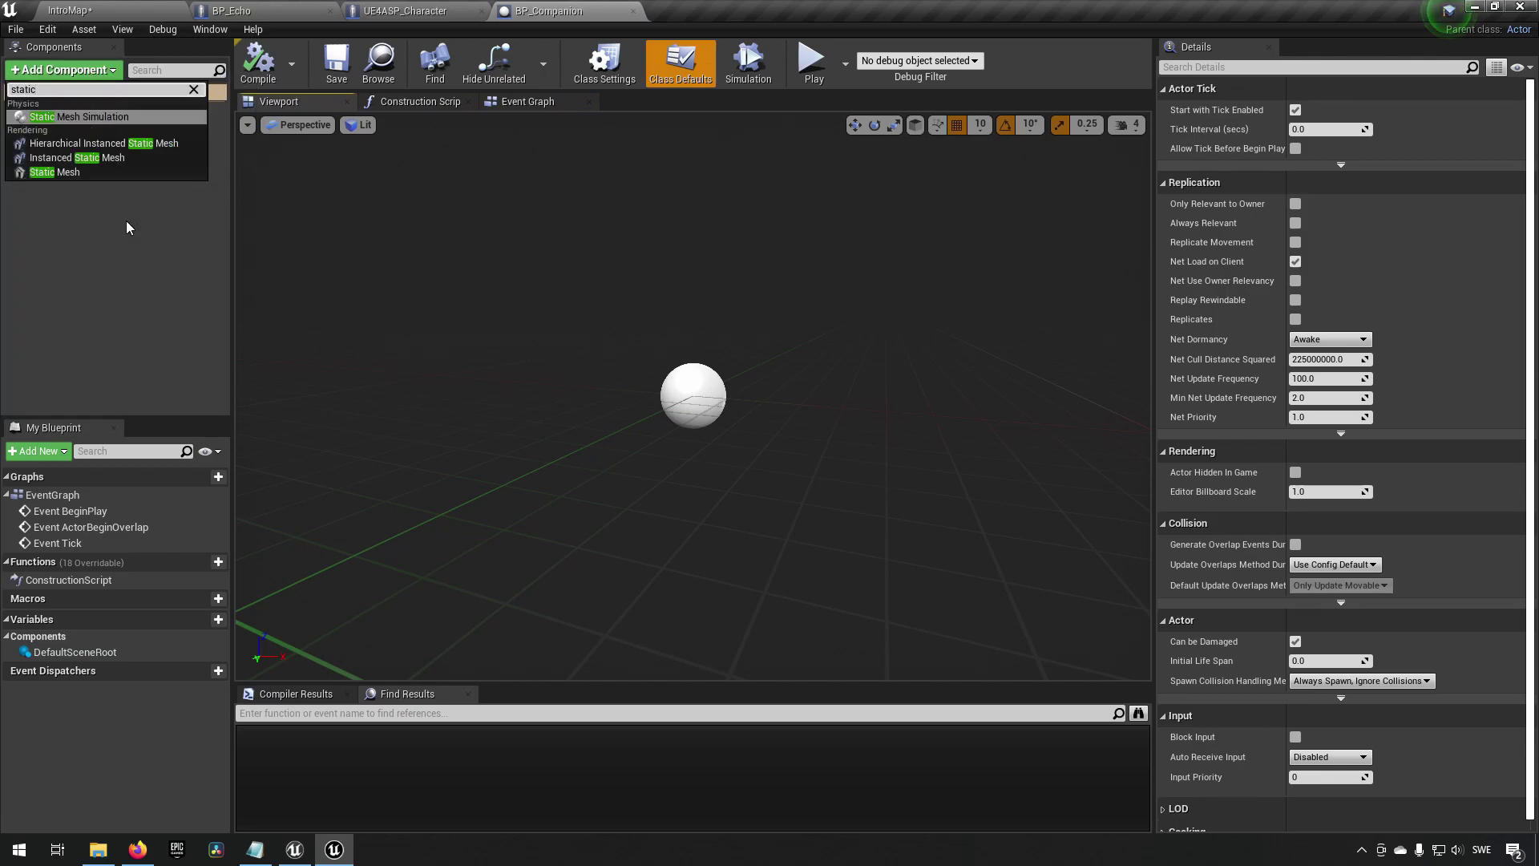
left_click(146, 173)
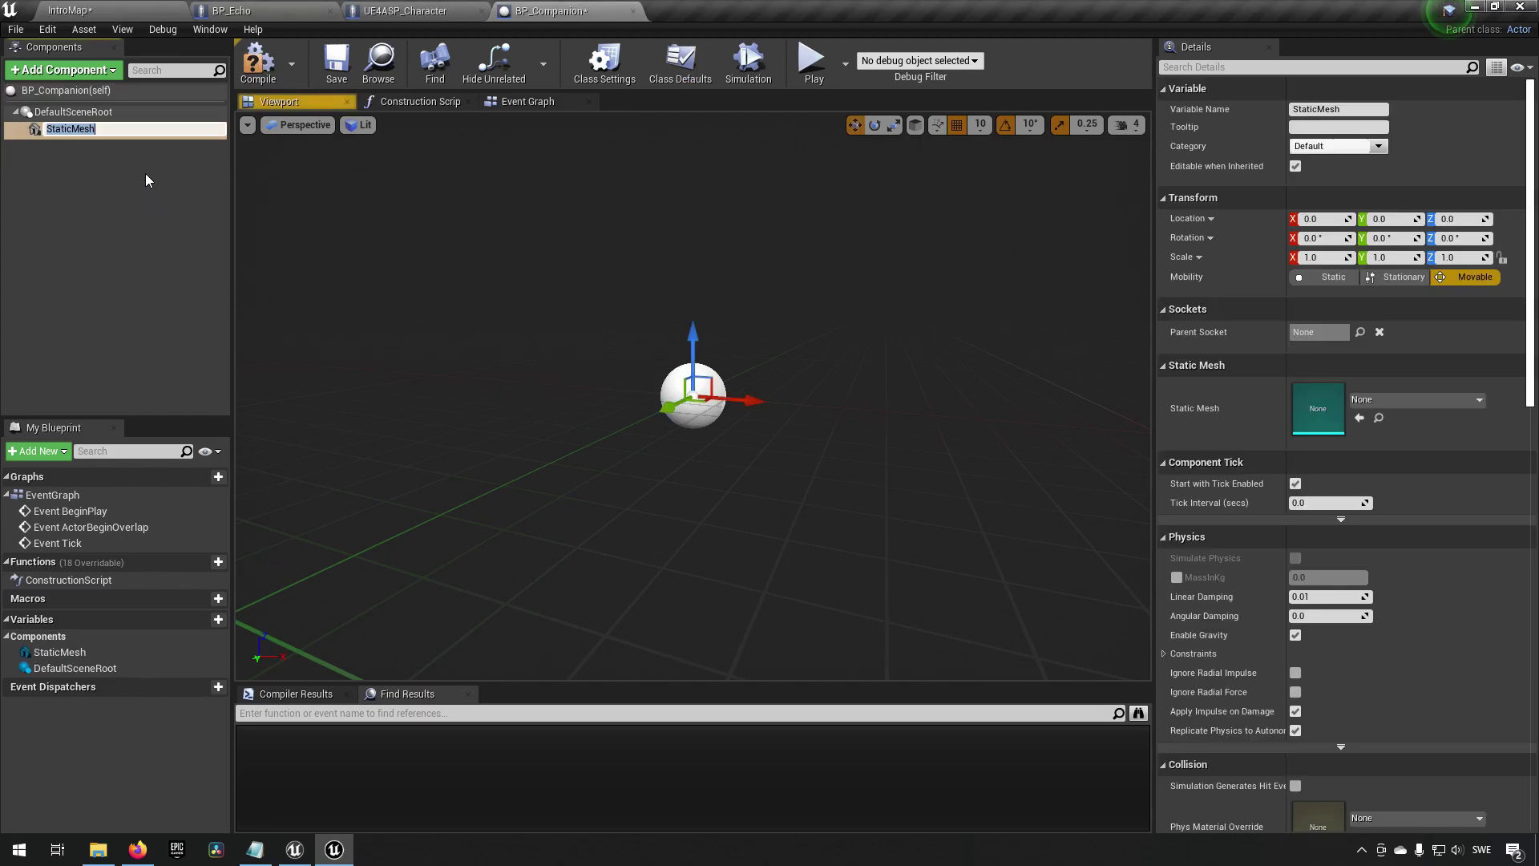
key("Return")
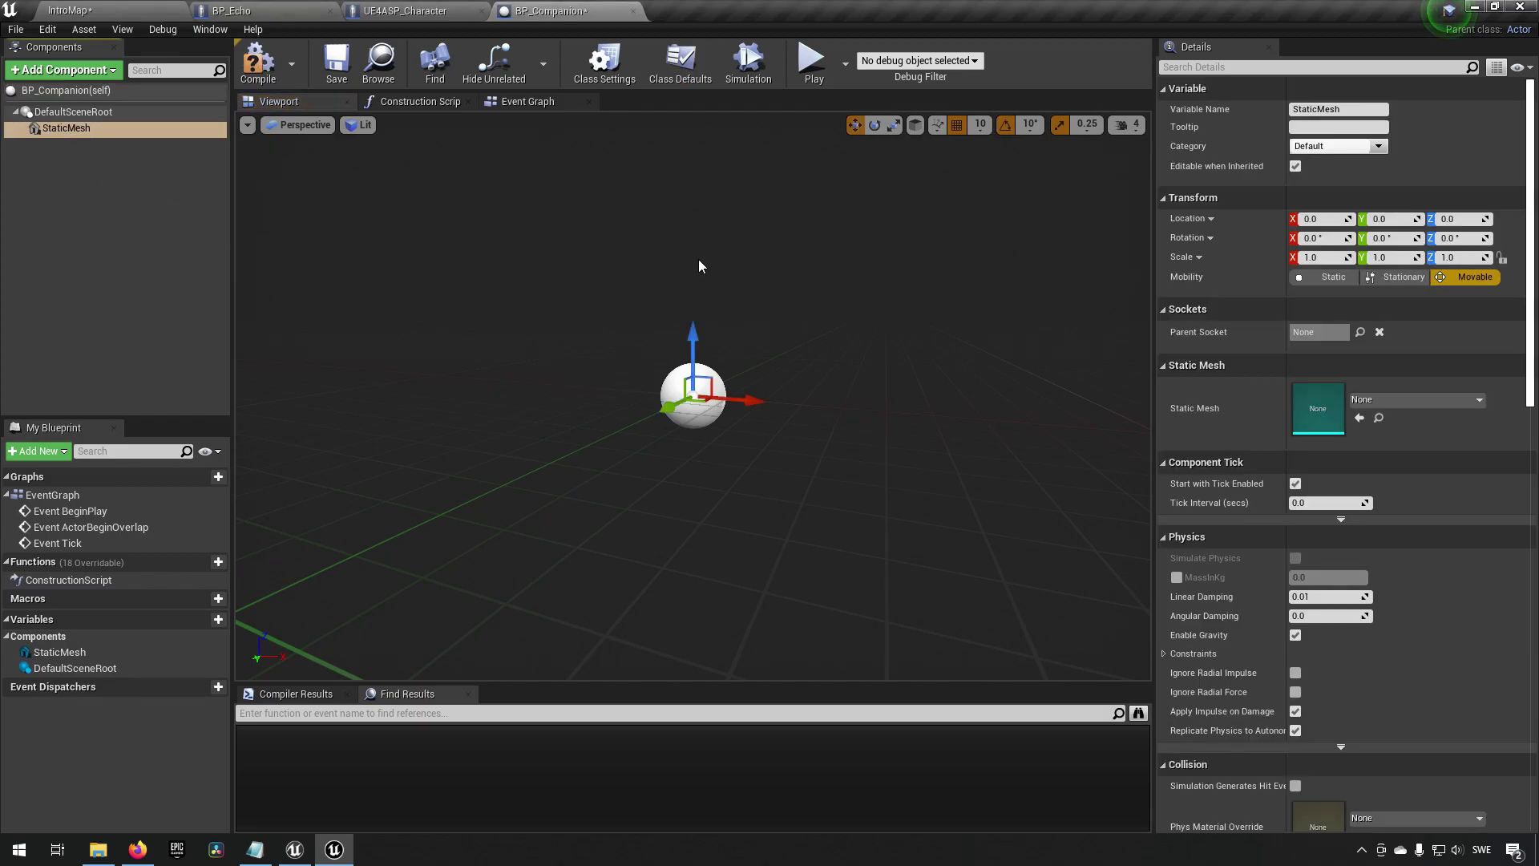
- Scale BP_Companion's StaticMesh component to 0.1 on all axes and assign Ramp_StaticMesh as its mesh
left_click(1389, 403)
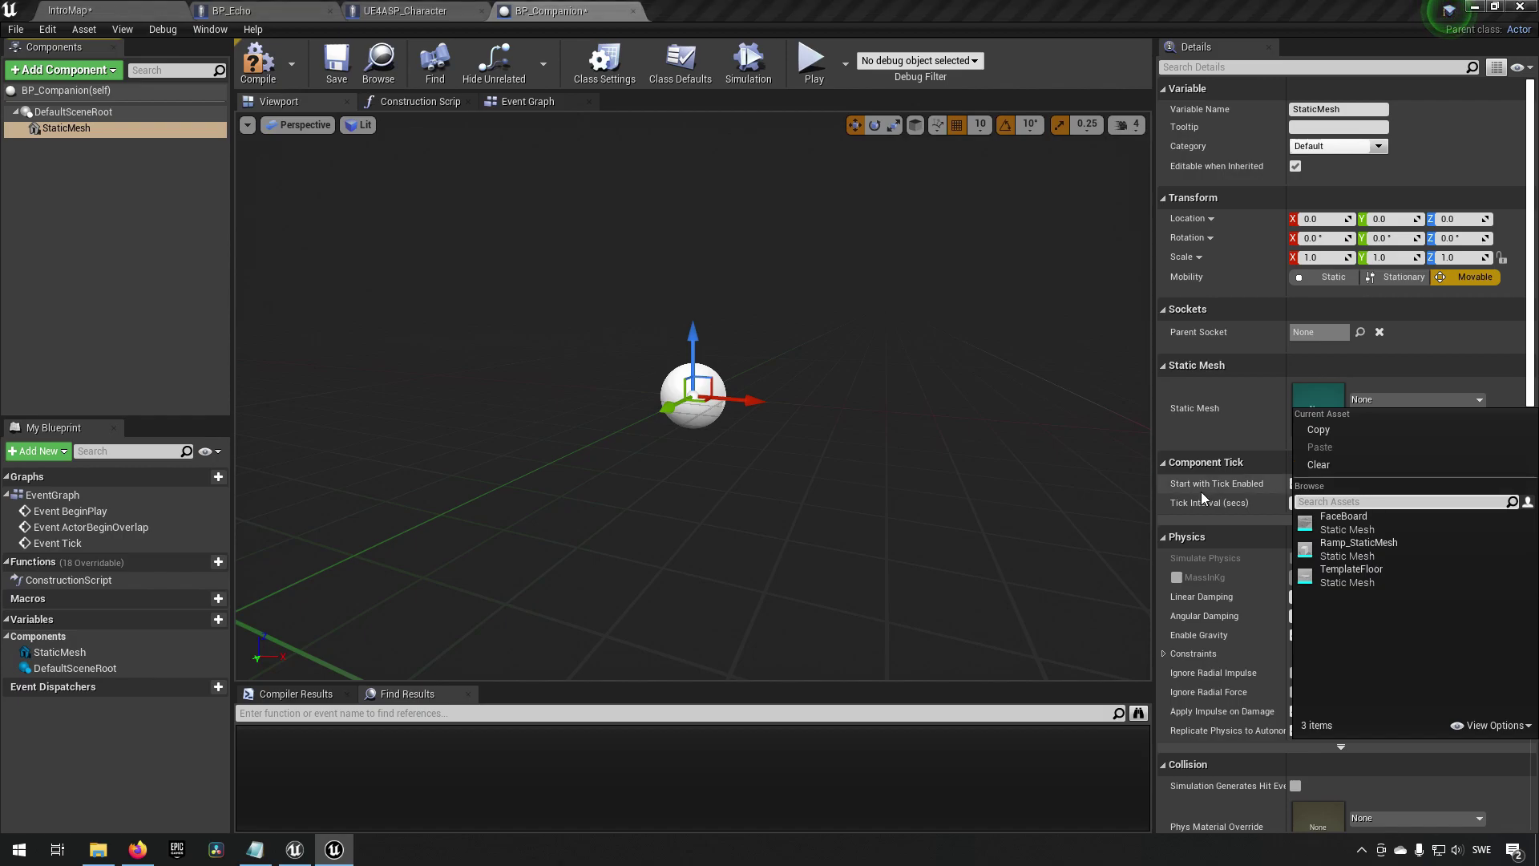
left_click(152, 214)
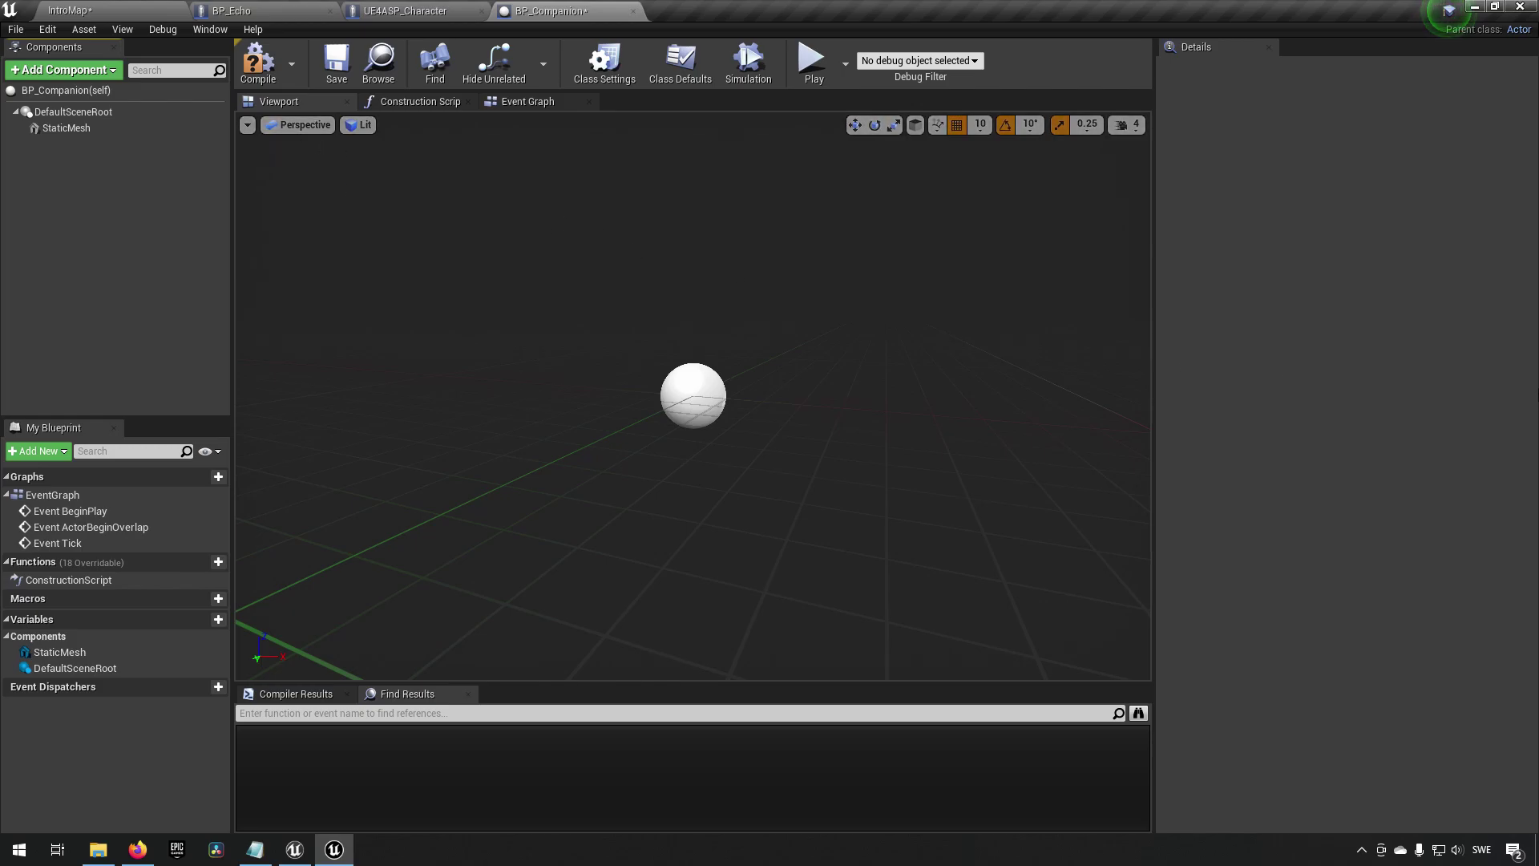
scroll(693, 396, "down", 3)
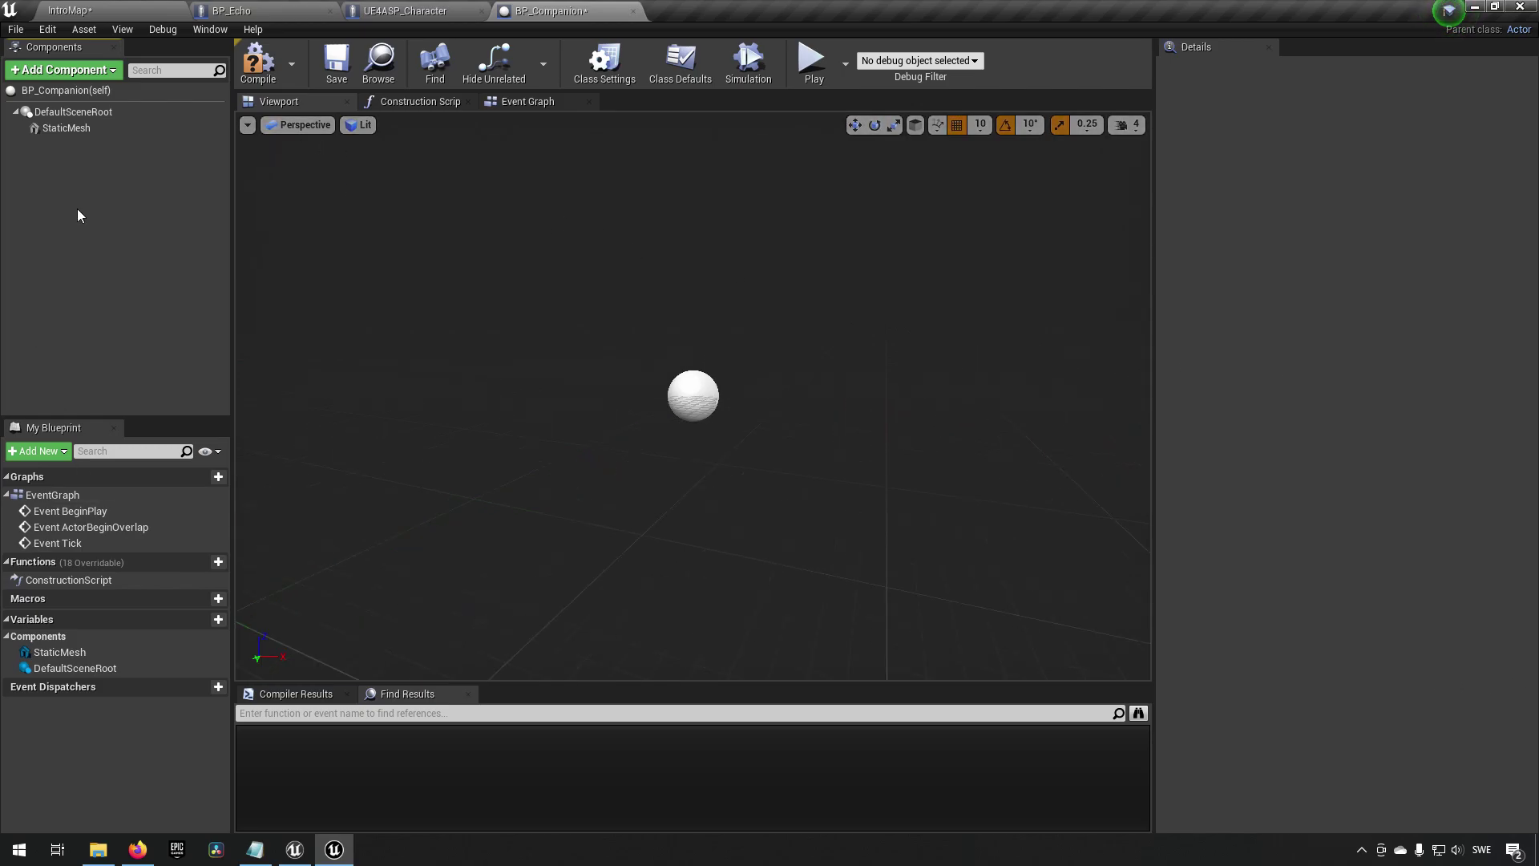
left_click(72, 128)
left_click(1382, 401)
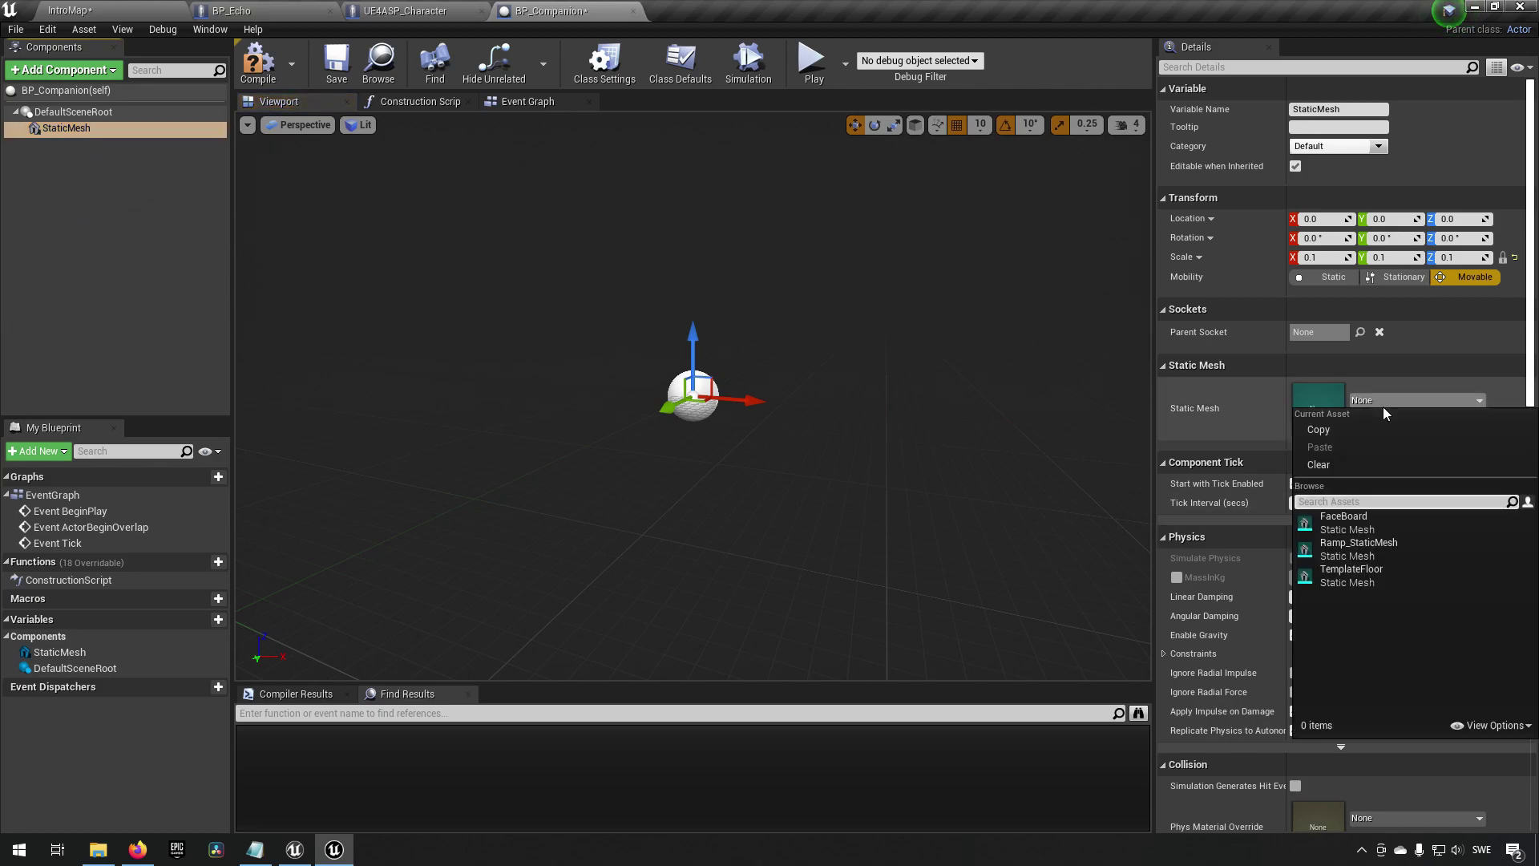
left_click(1367, 553)
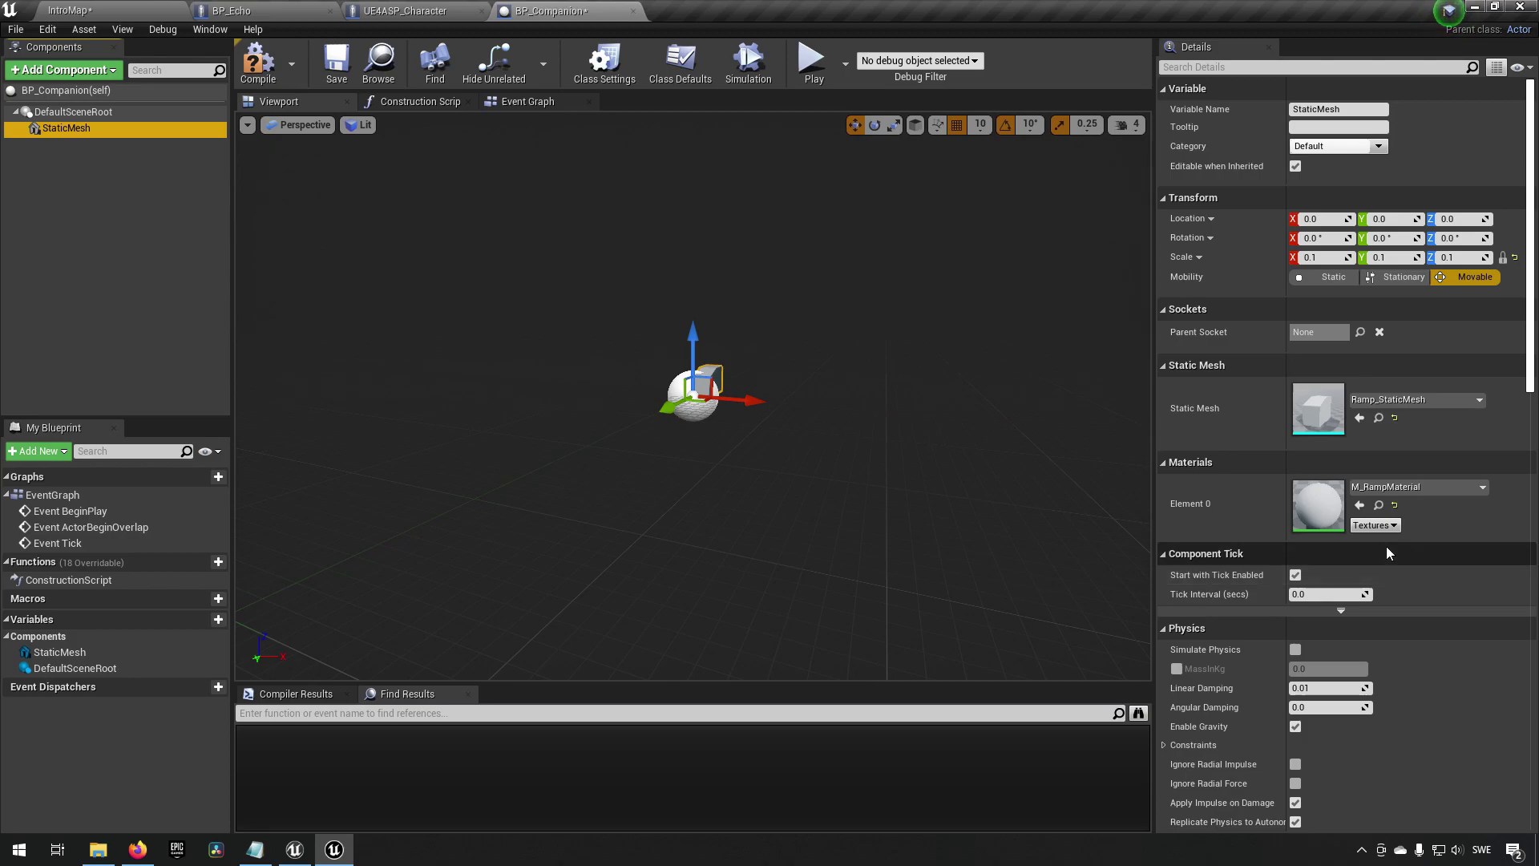
- Check the StaticMesh component's scale values, and compile and save the BP_Companion Blueprint
left_click(1312, 258)
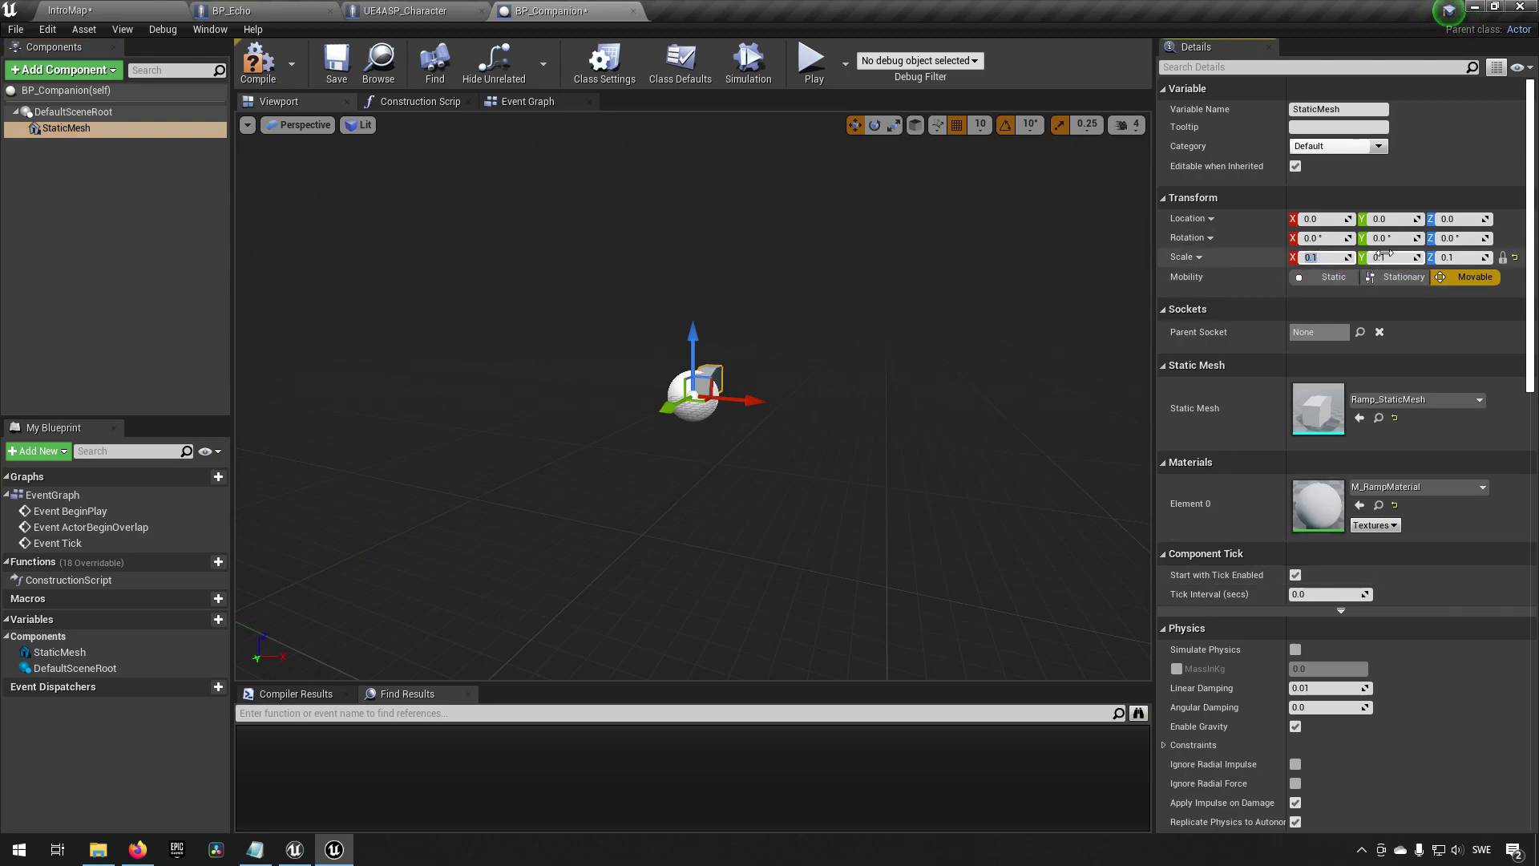
left_click(1464, 256)
left_click(841, 353)
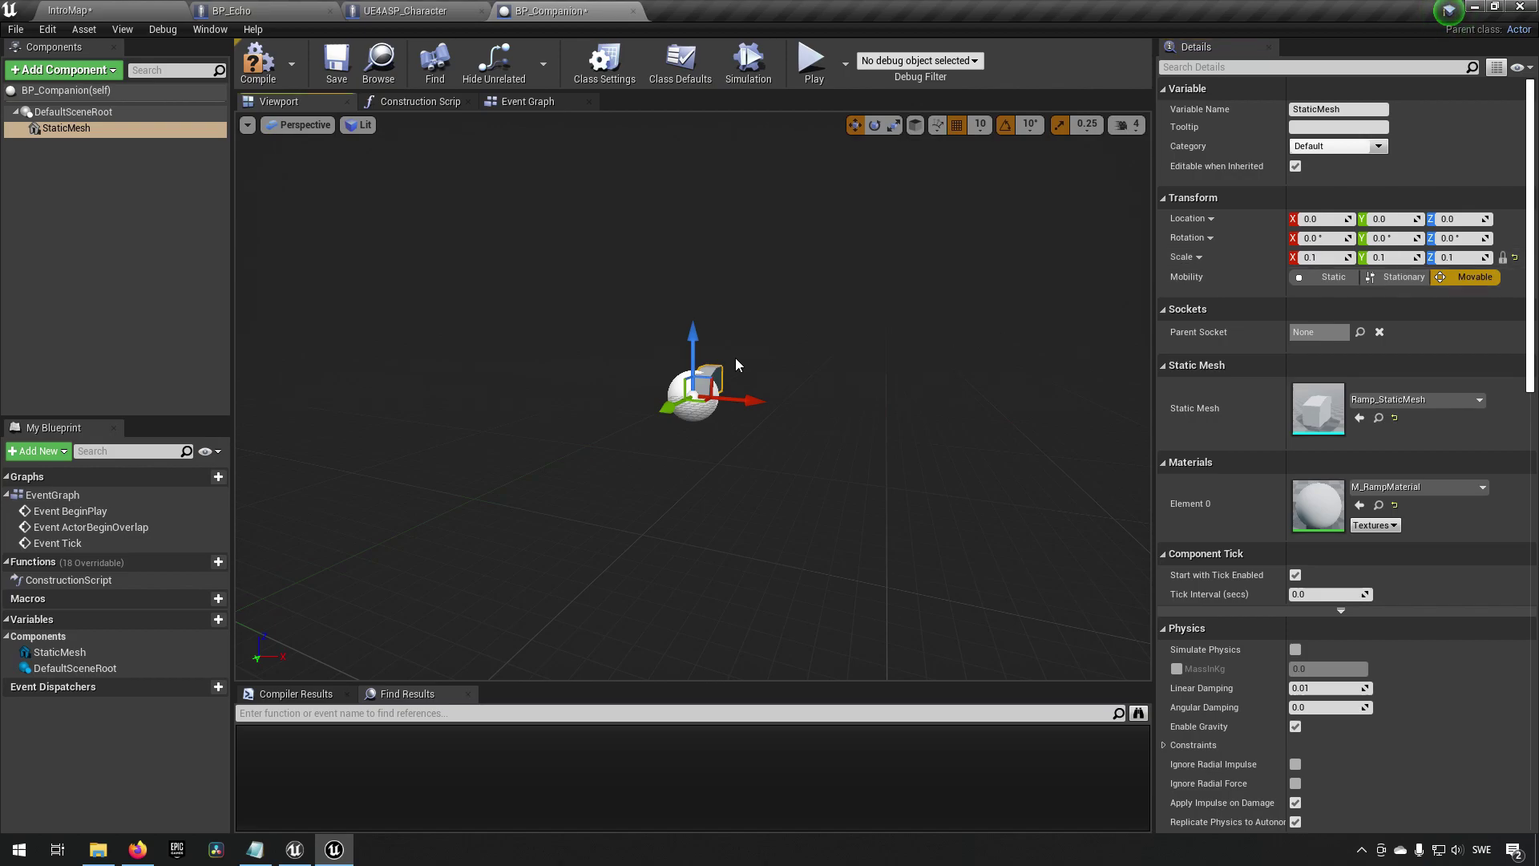
left_click(336, 64)
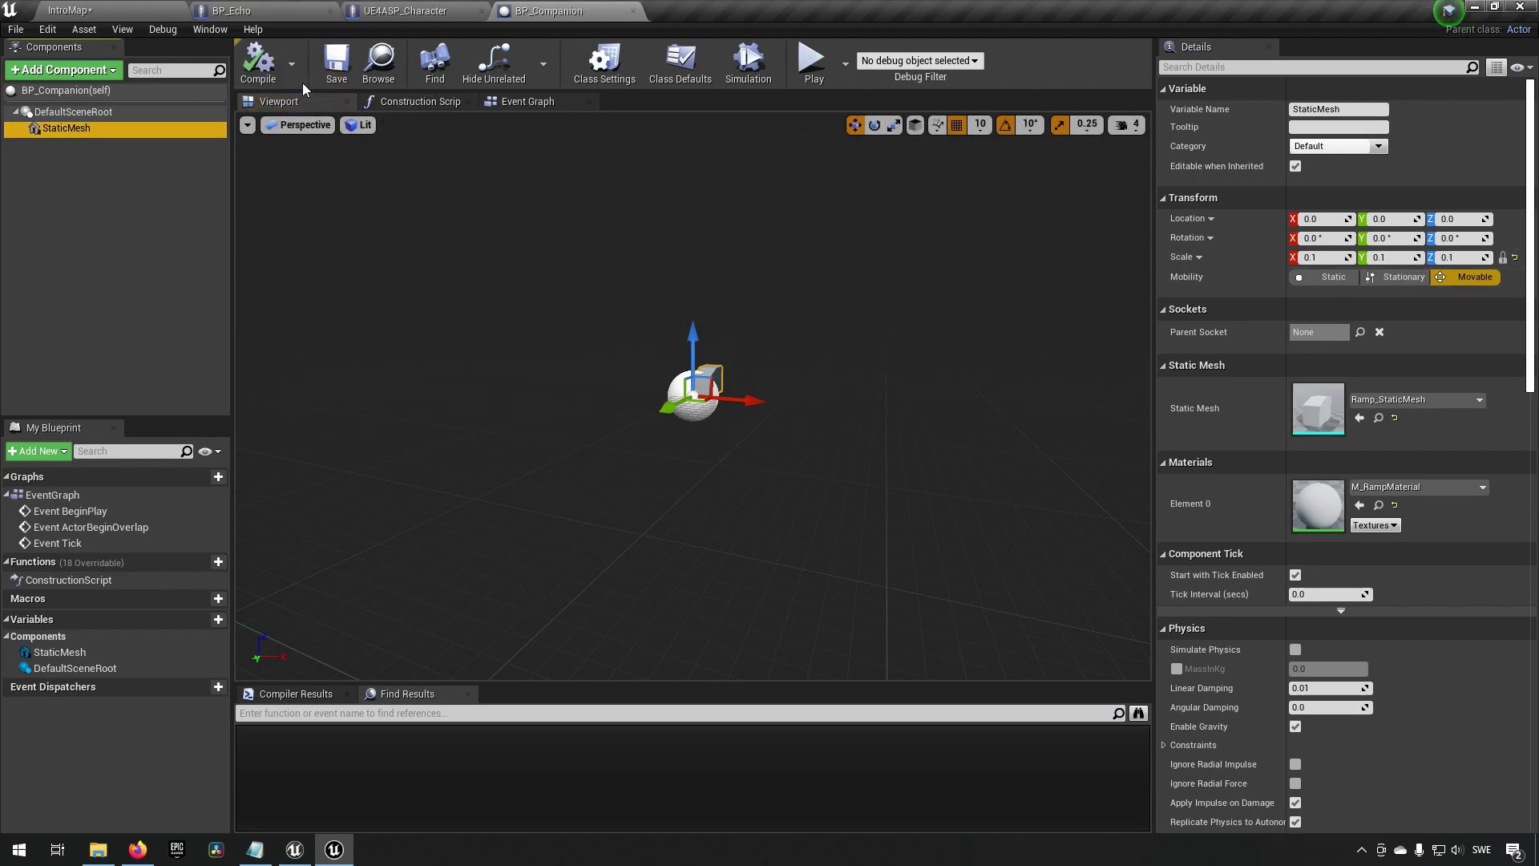
- Place a trial BP_Companion instance in the IntroMap level and delete it again
left_click(120, 14)
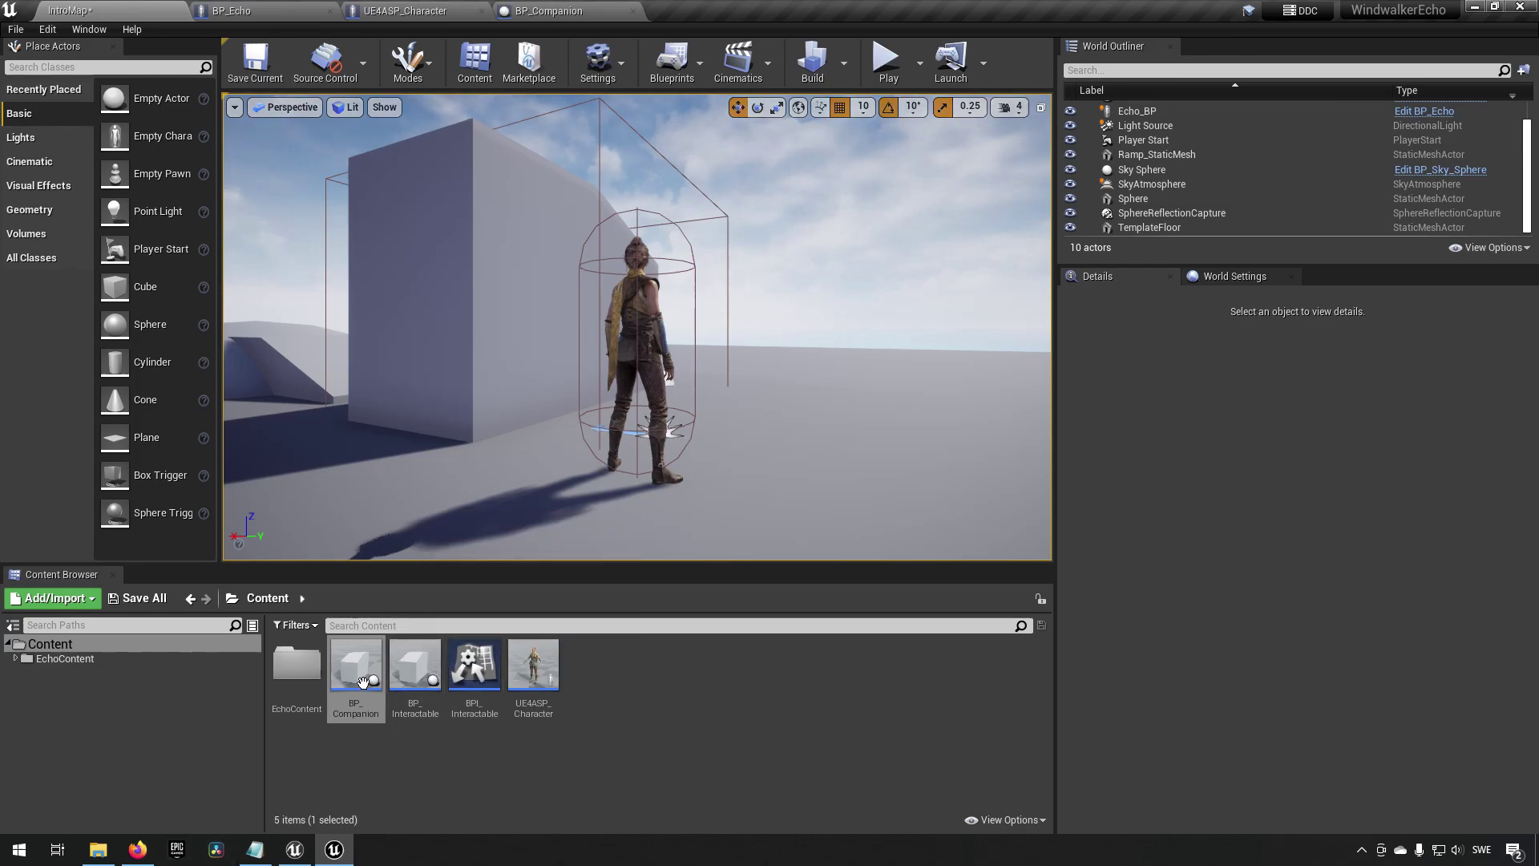
left_click_drag(414, 664, 821, 300)
key("Delete")
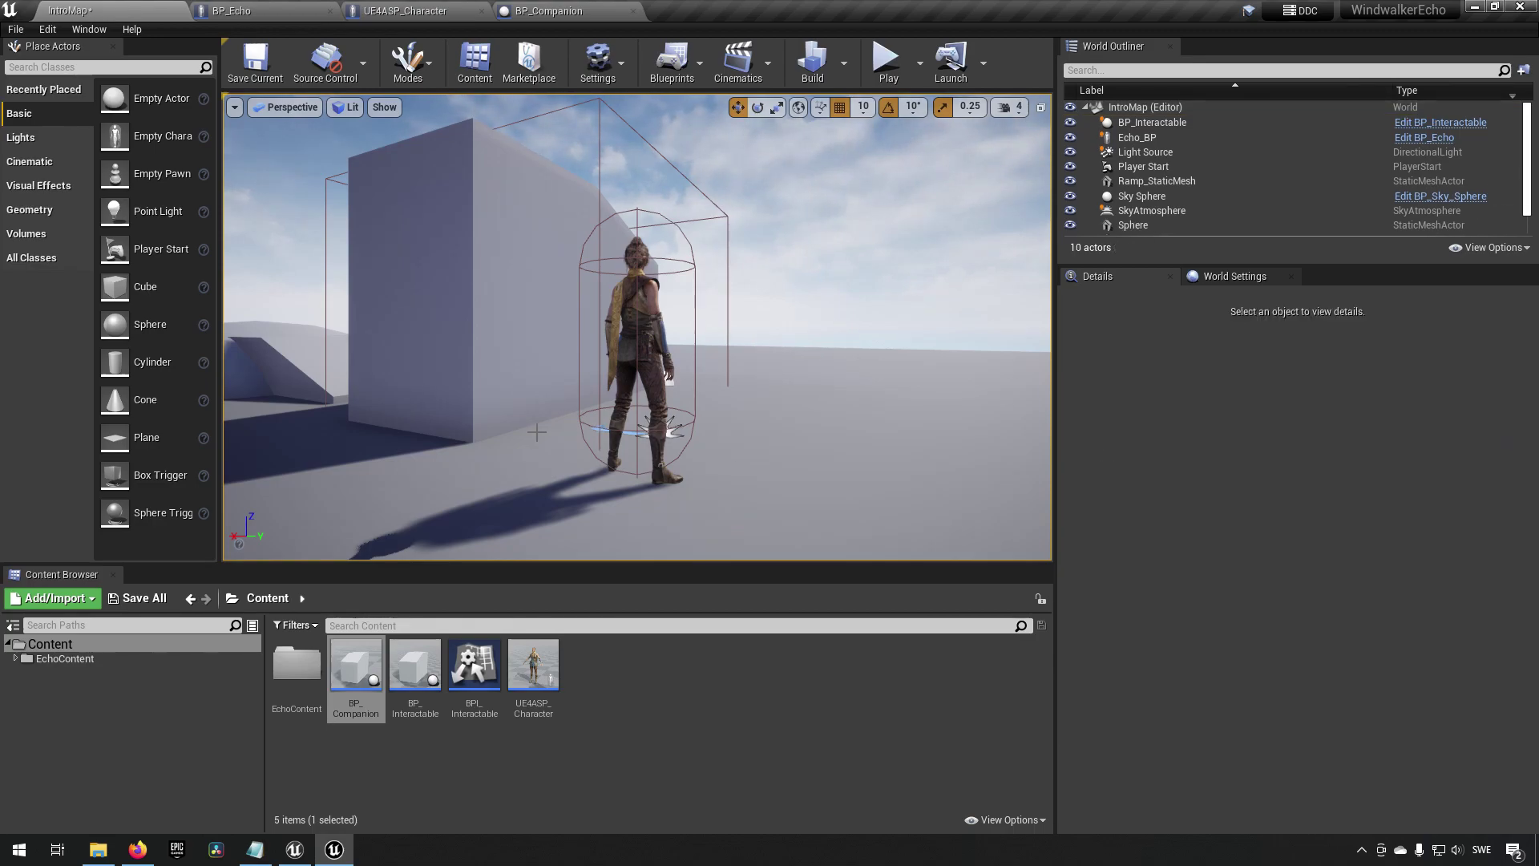
- In the BP_Echo Blueprint, add a Spring Arm component under the character's Mesh, keeping its default name
left_click(565, 10)
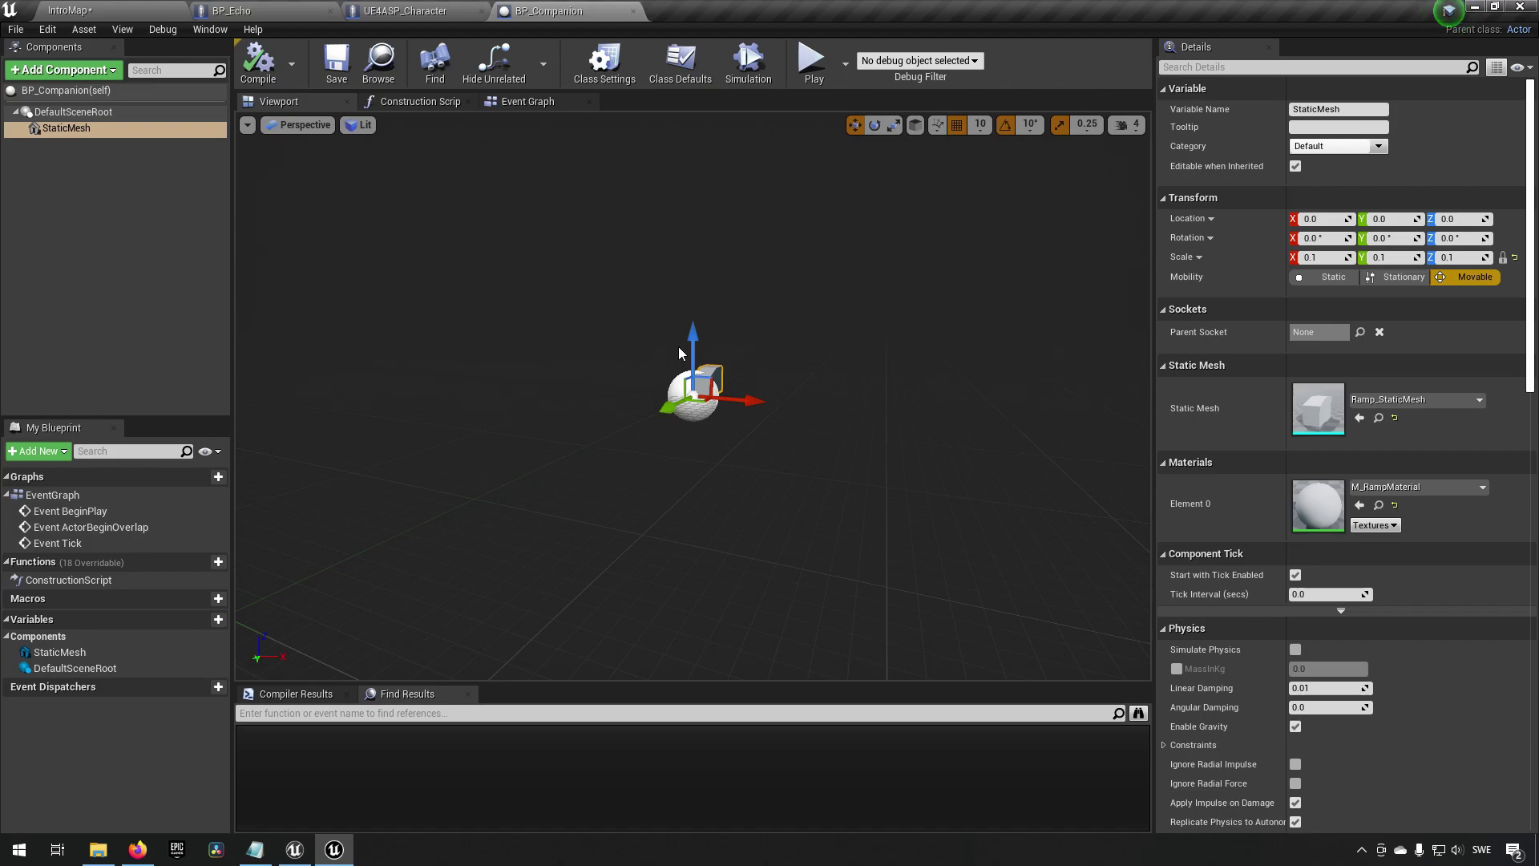
left_click(276, 12)
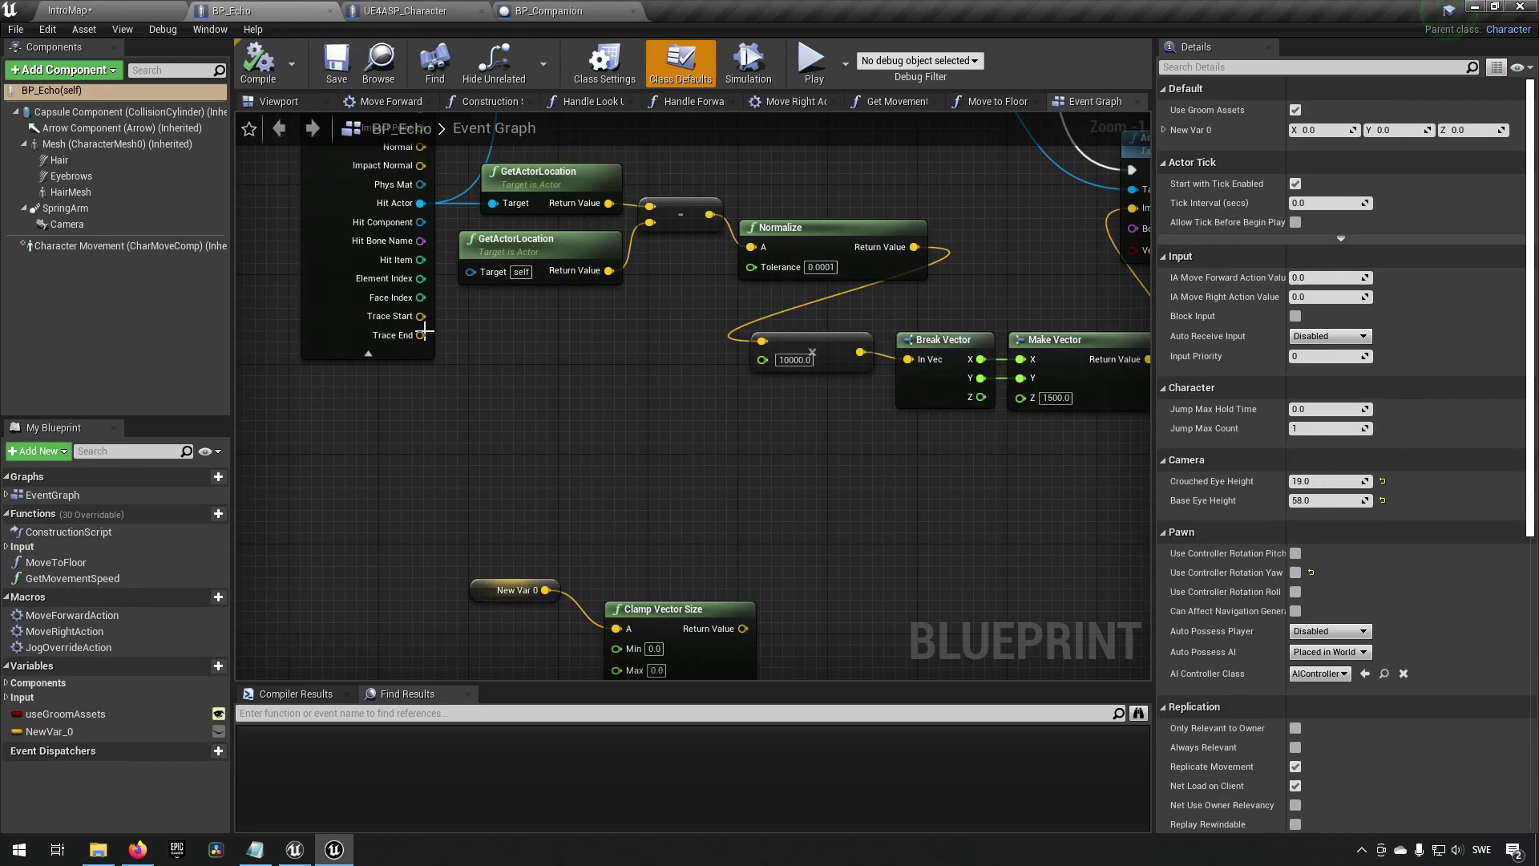
left_click(280, 103)
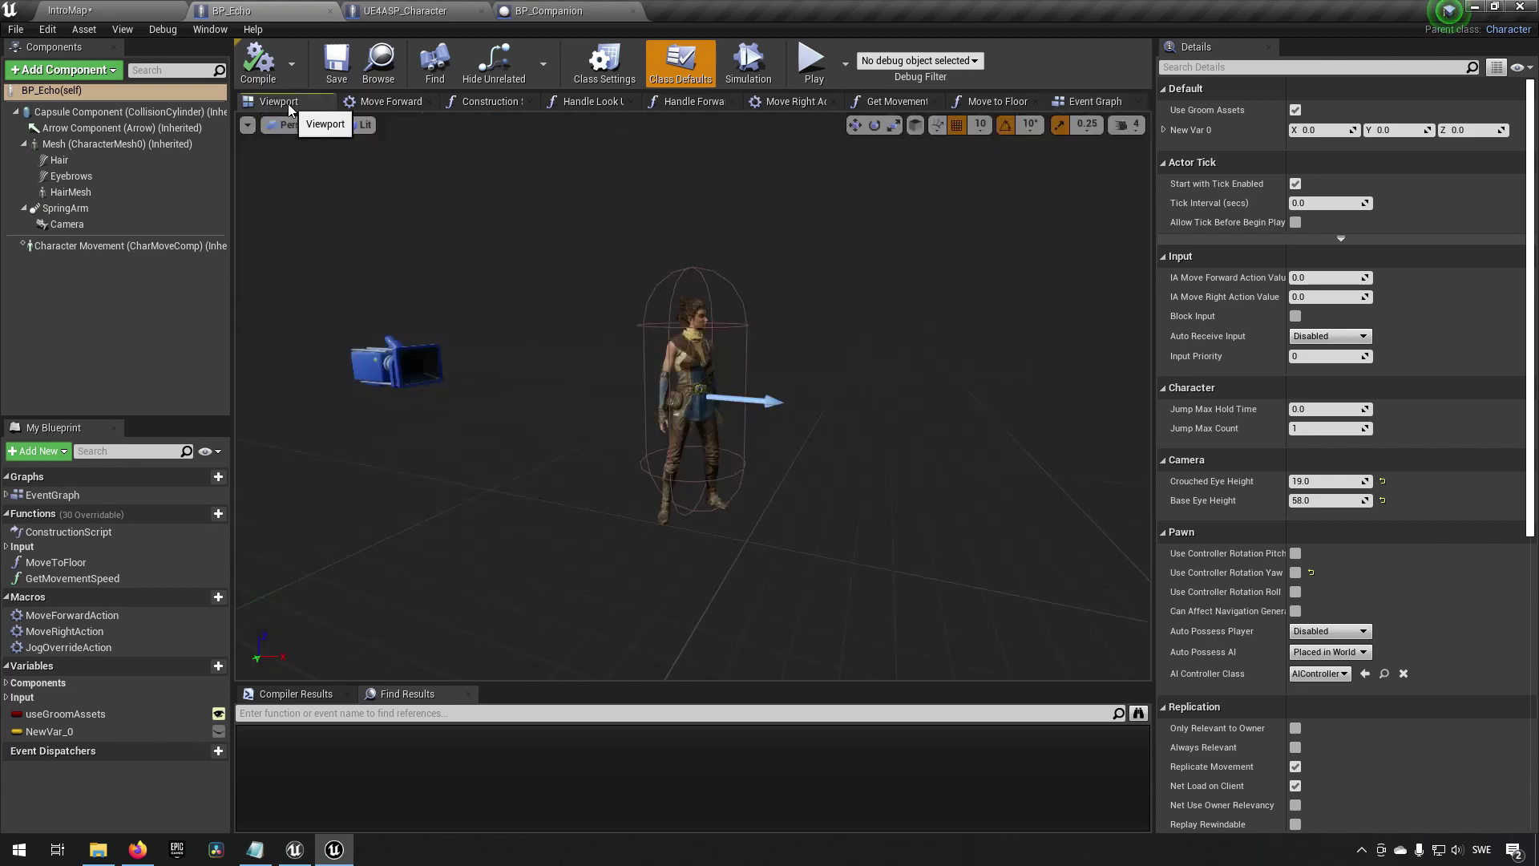
left_click(93, 146)
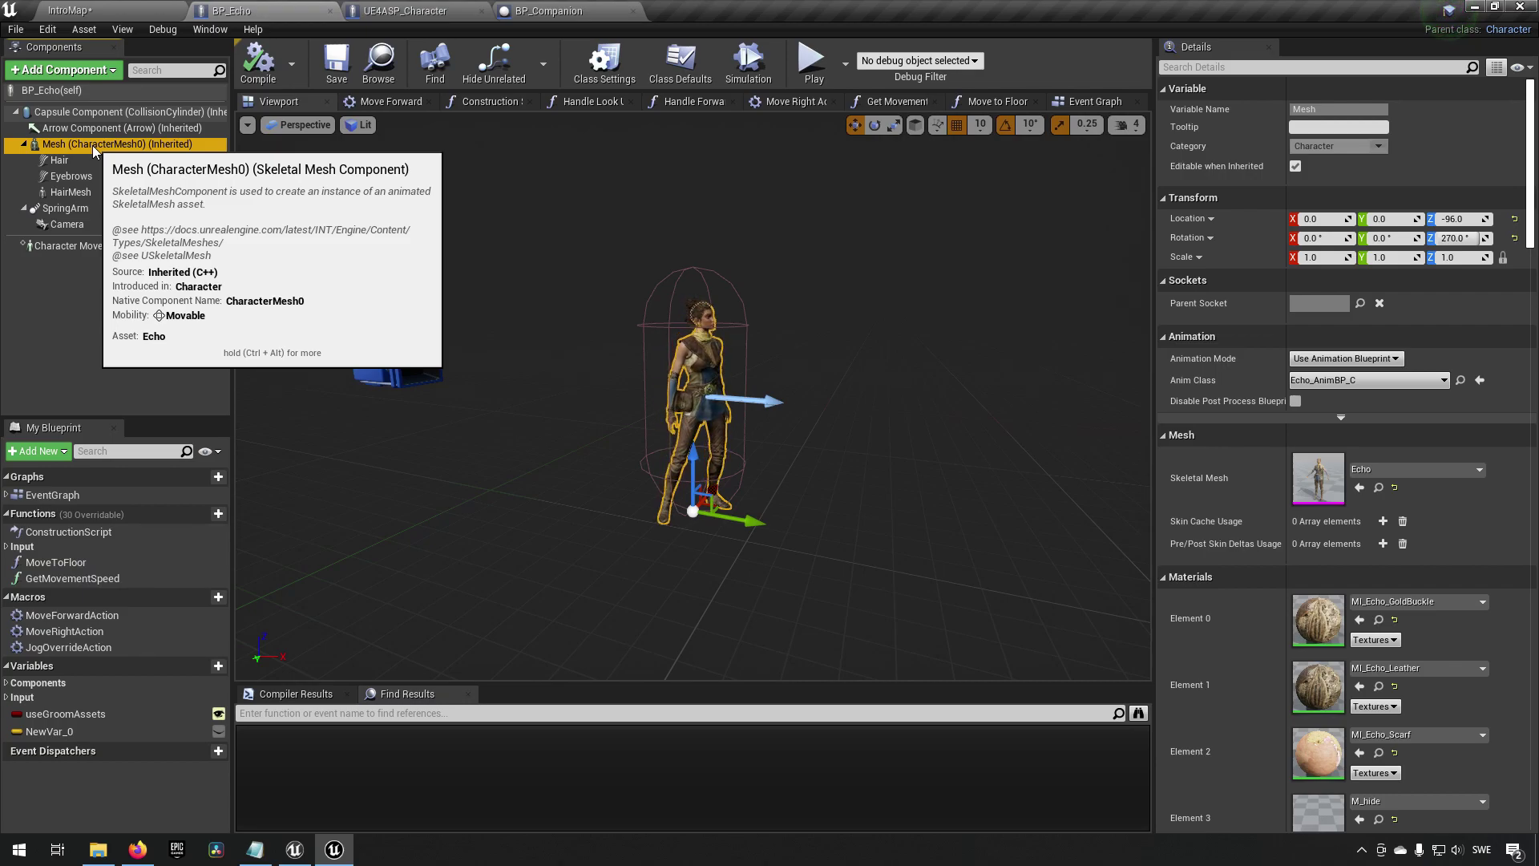
right_click(93, 146)
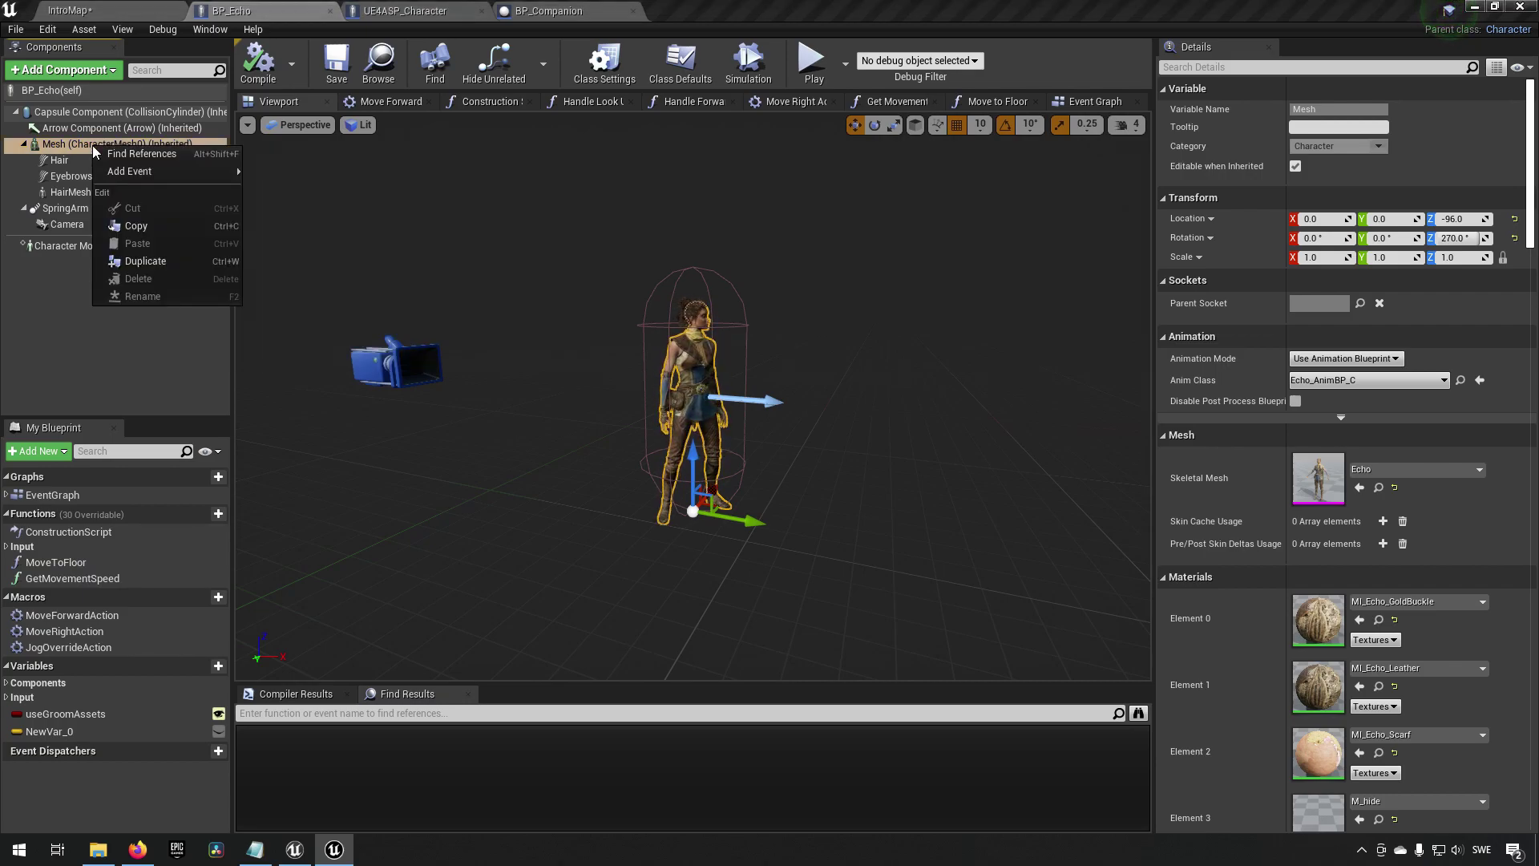
left_click(63, 69)
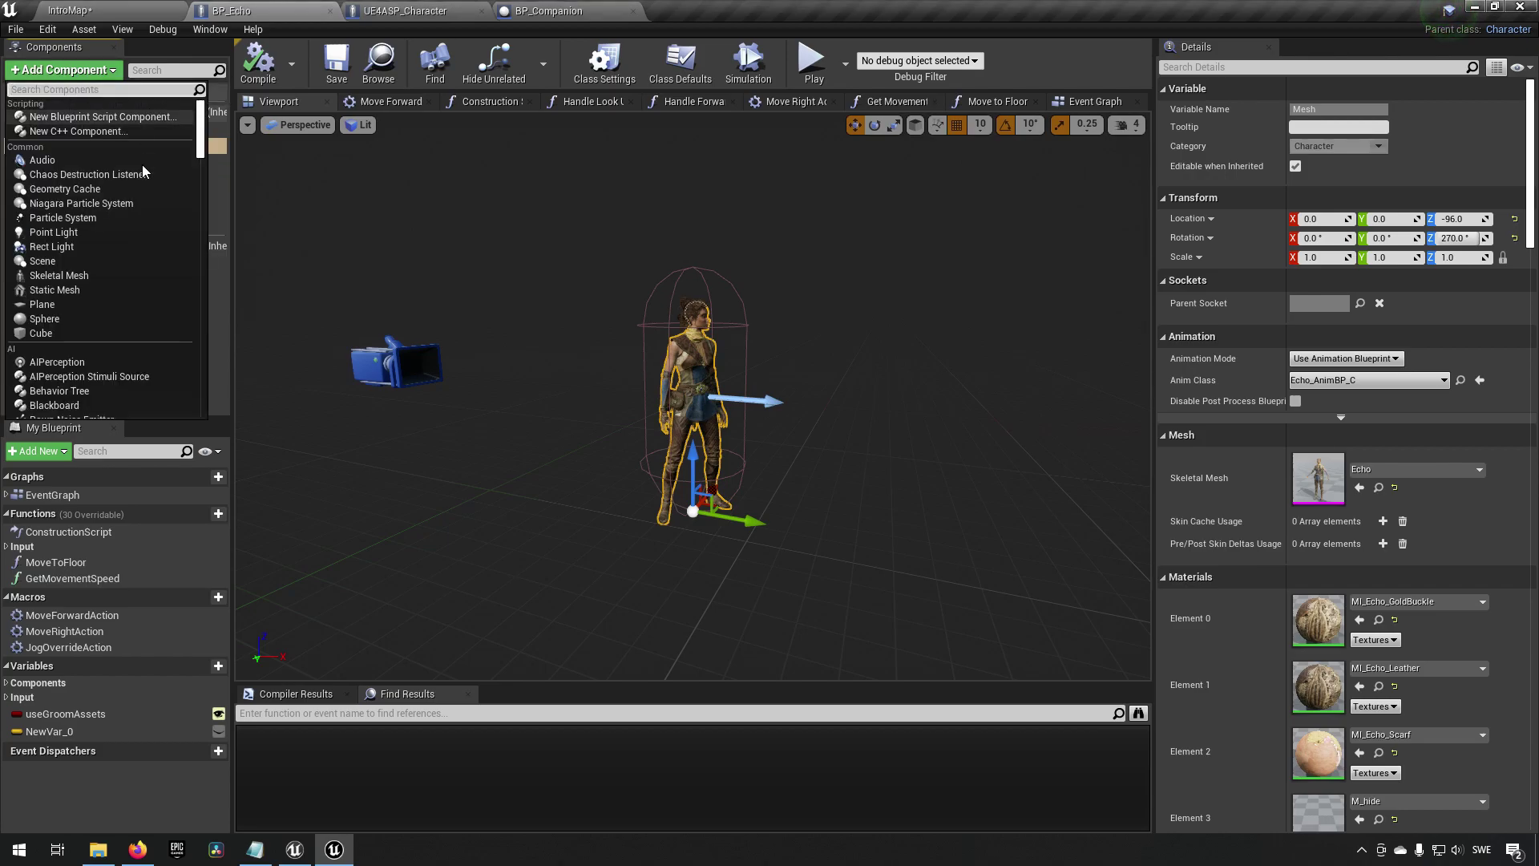
left_click(491, 221)
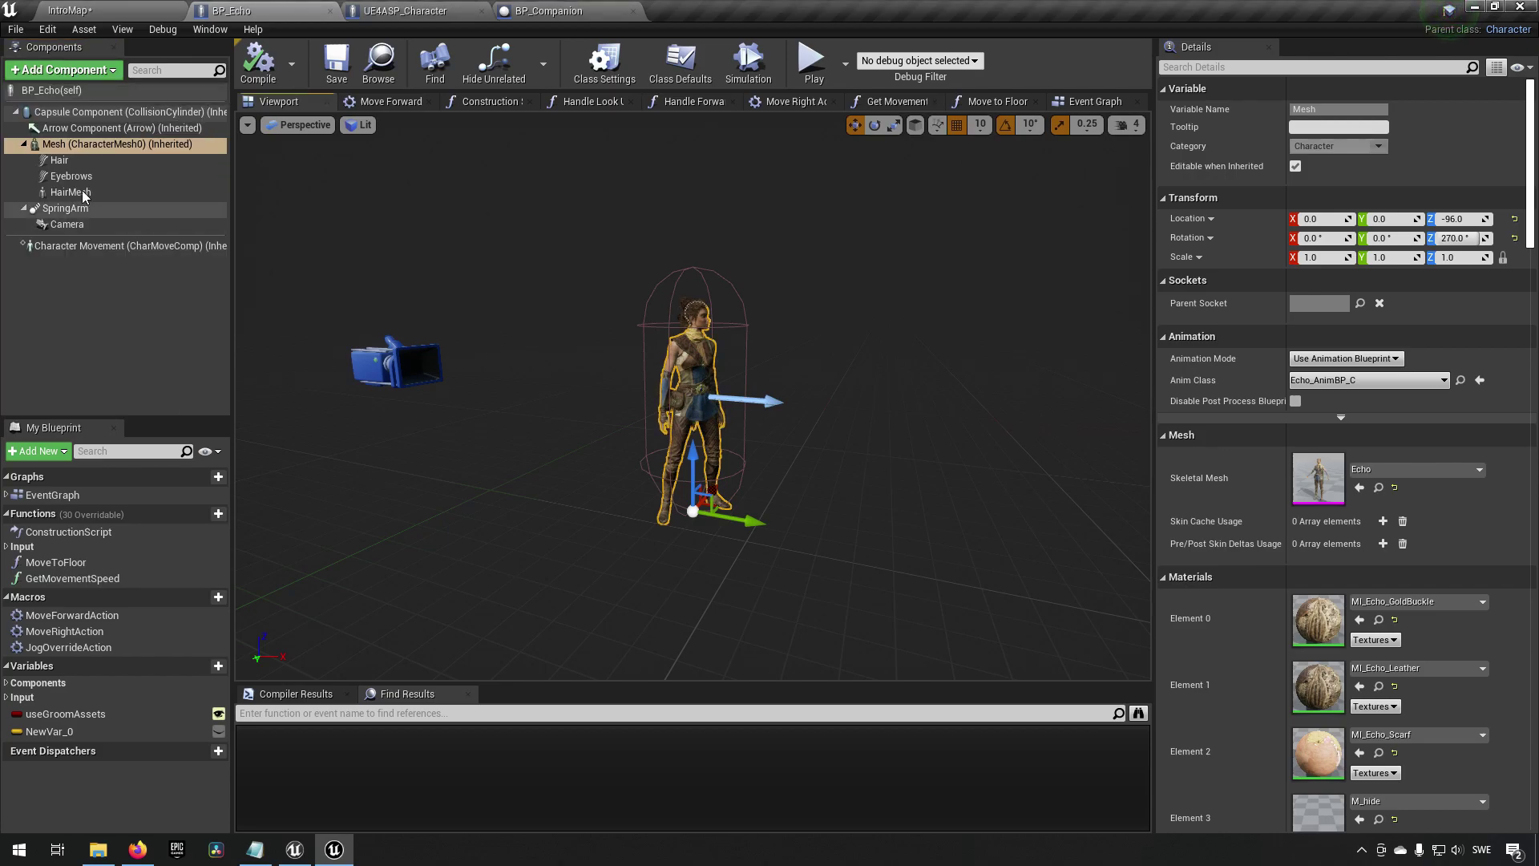
left_click(63, 69)
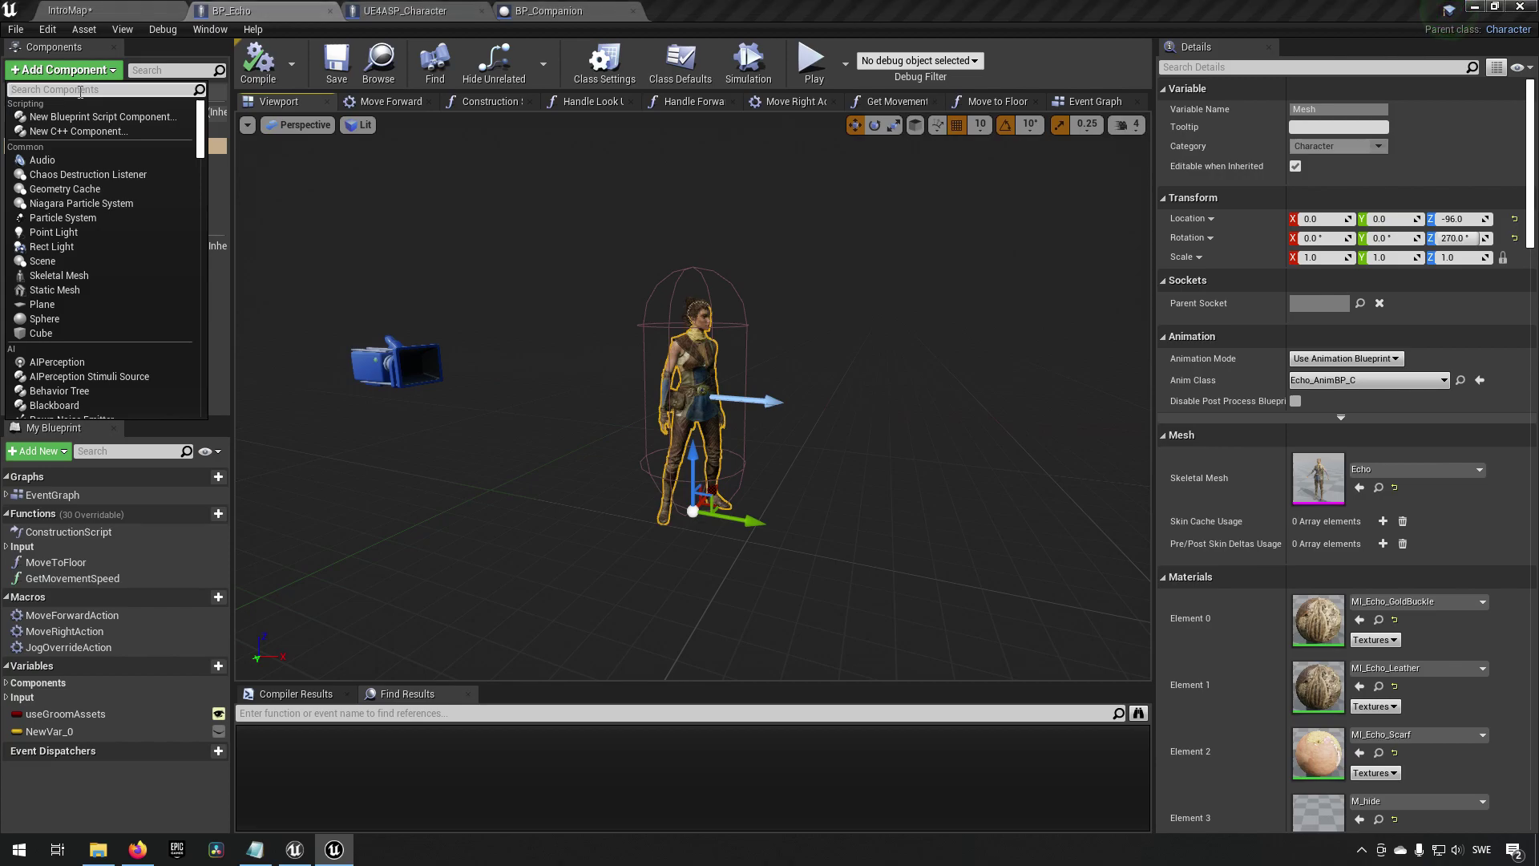
type("spring")
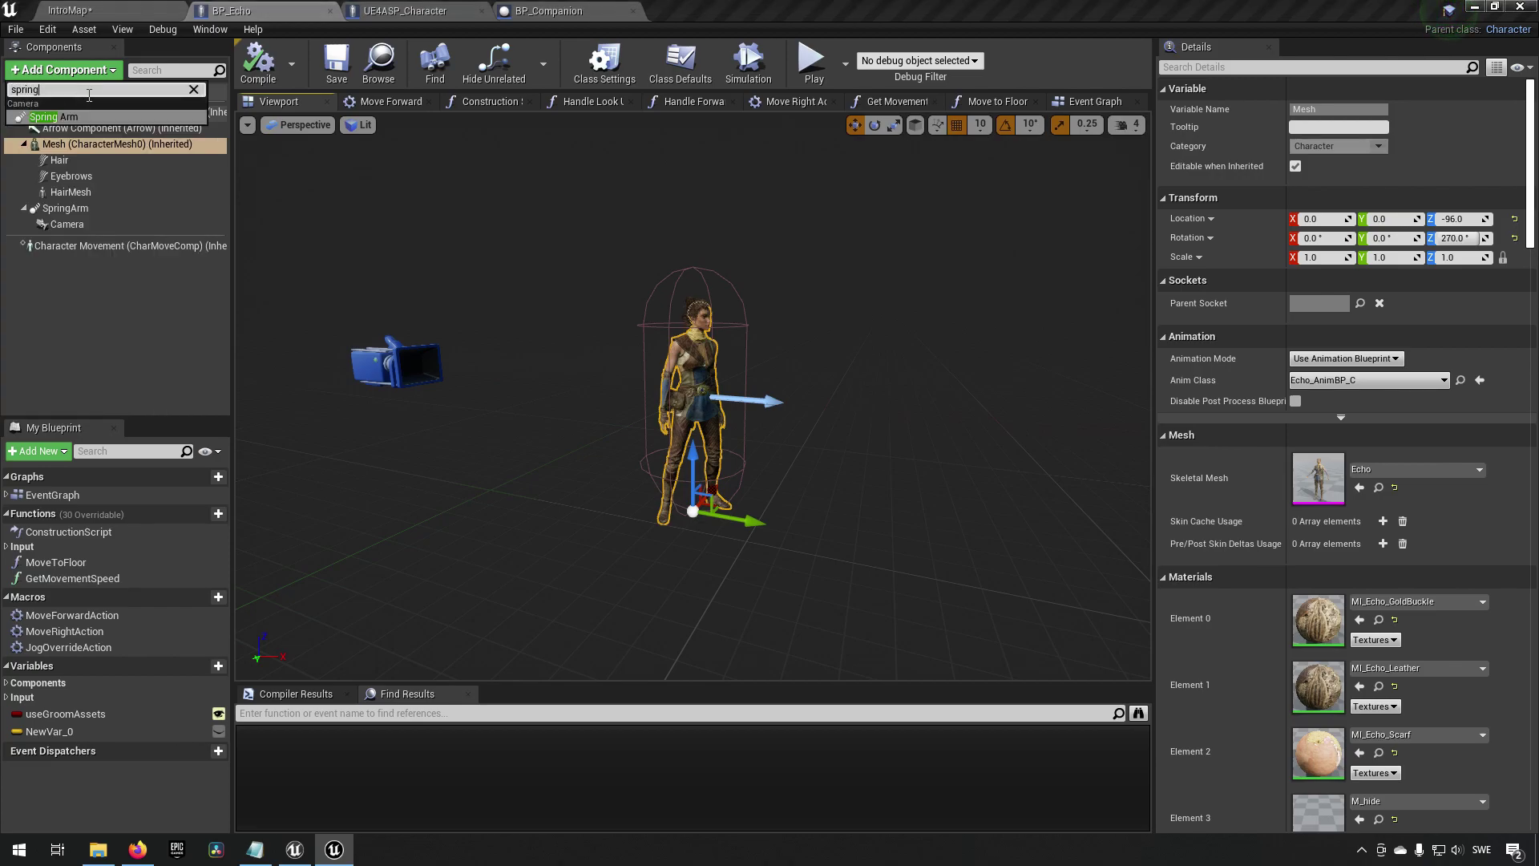
left_click(52, 117)
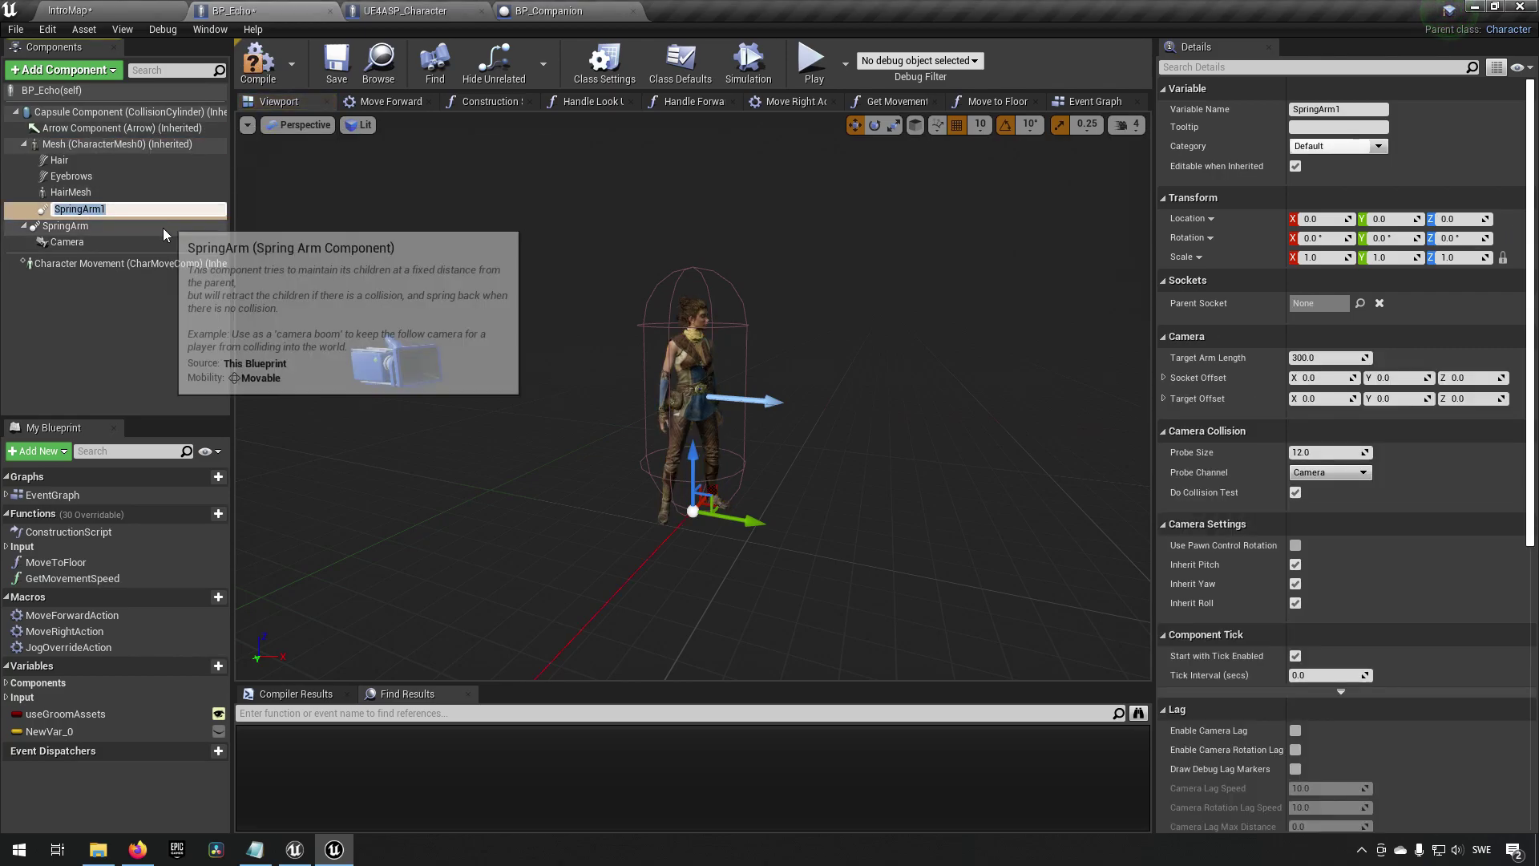
left_click(126, 301)
- Add a Scene component under the new SpringArm1, keeping its default name, and compile and save BP_Echo
left_click(98, 210)
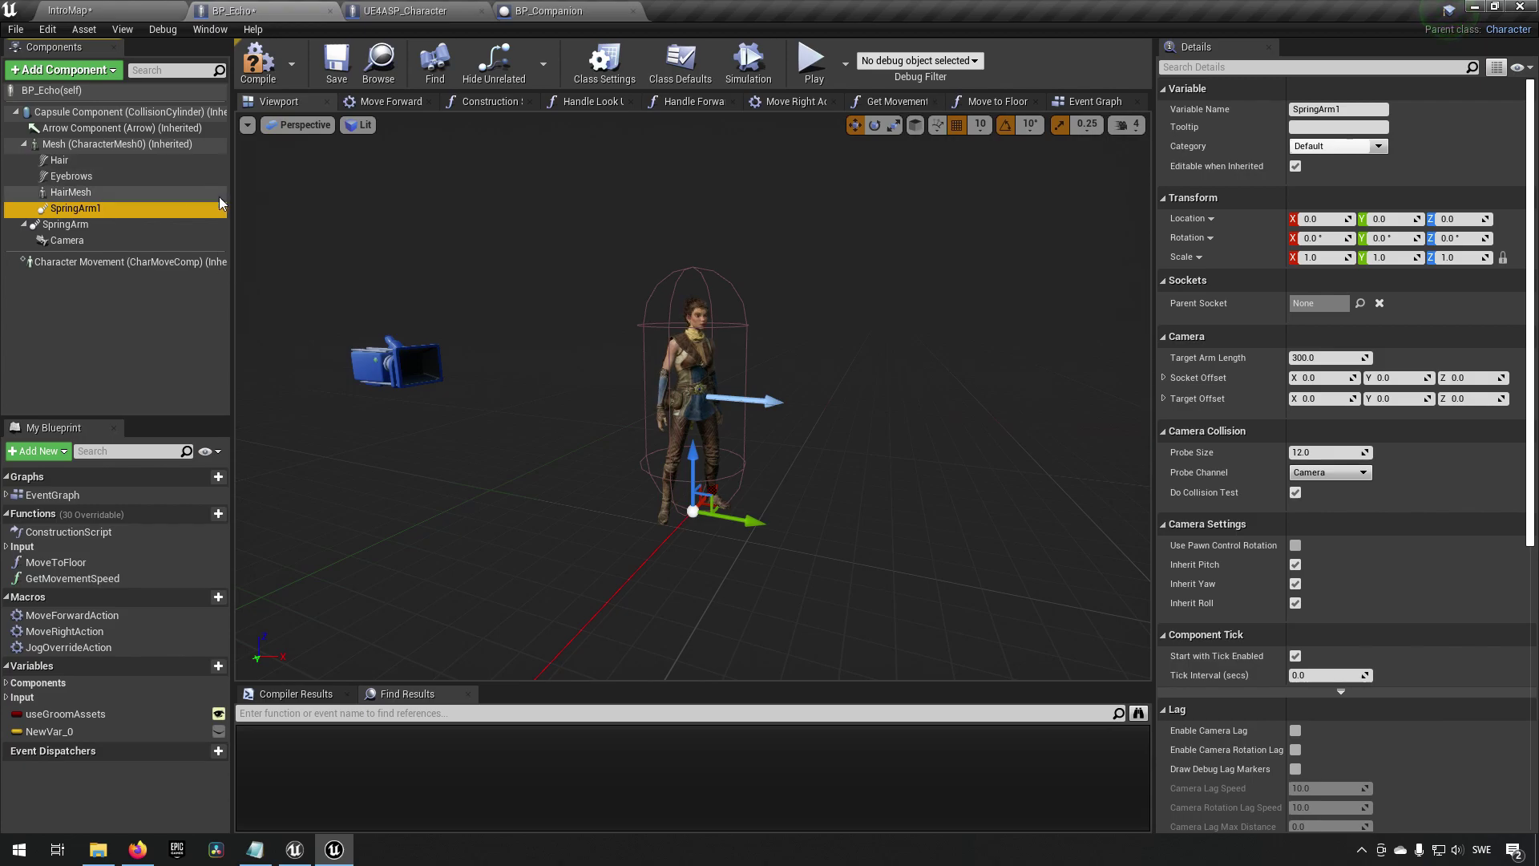
left_click(101, 71)
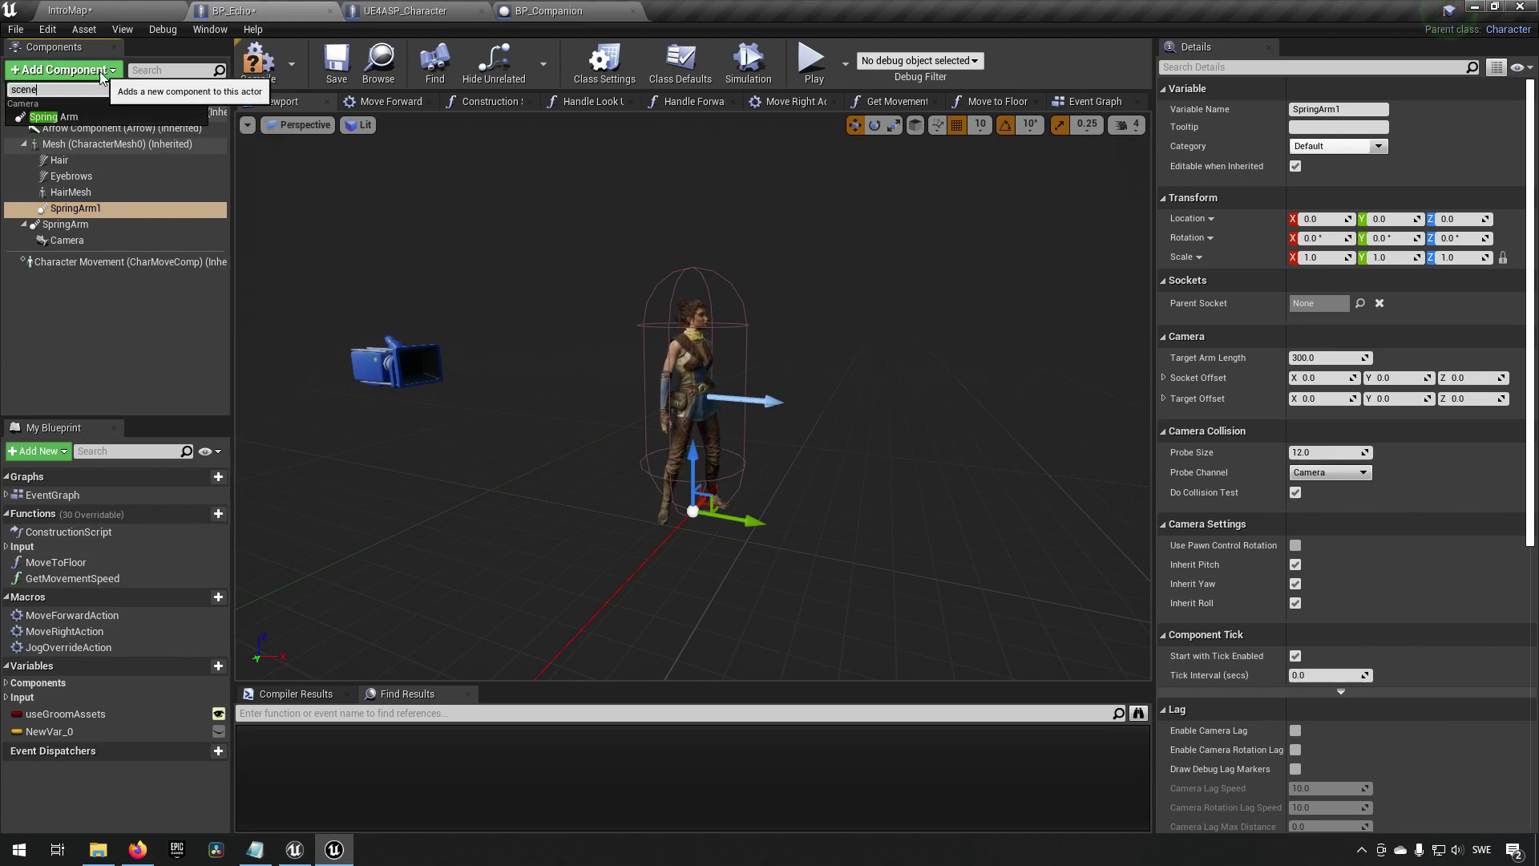
key("Down")
key("Down")
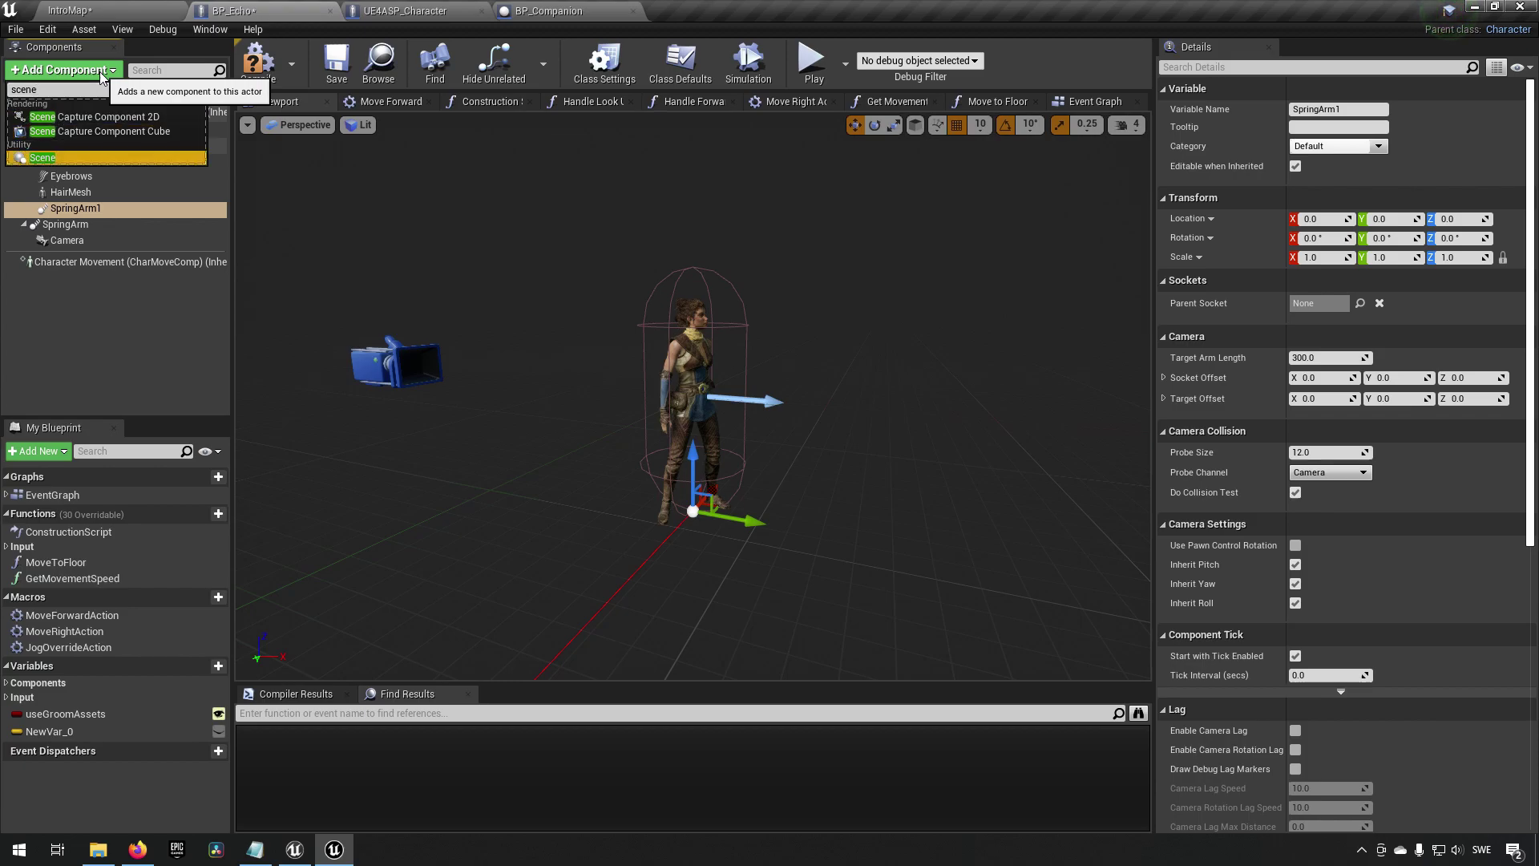
key("Return")
left_click(122, 352)
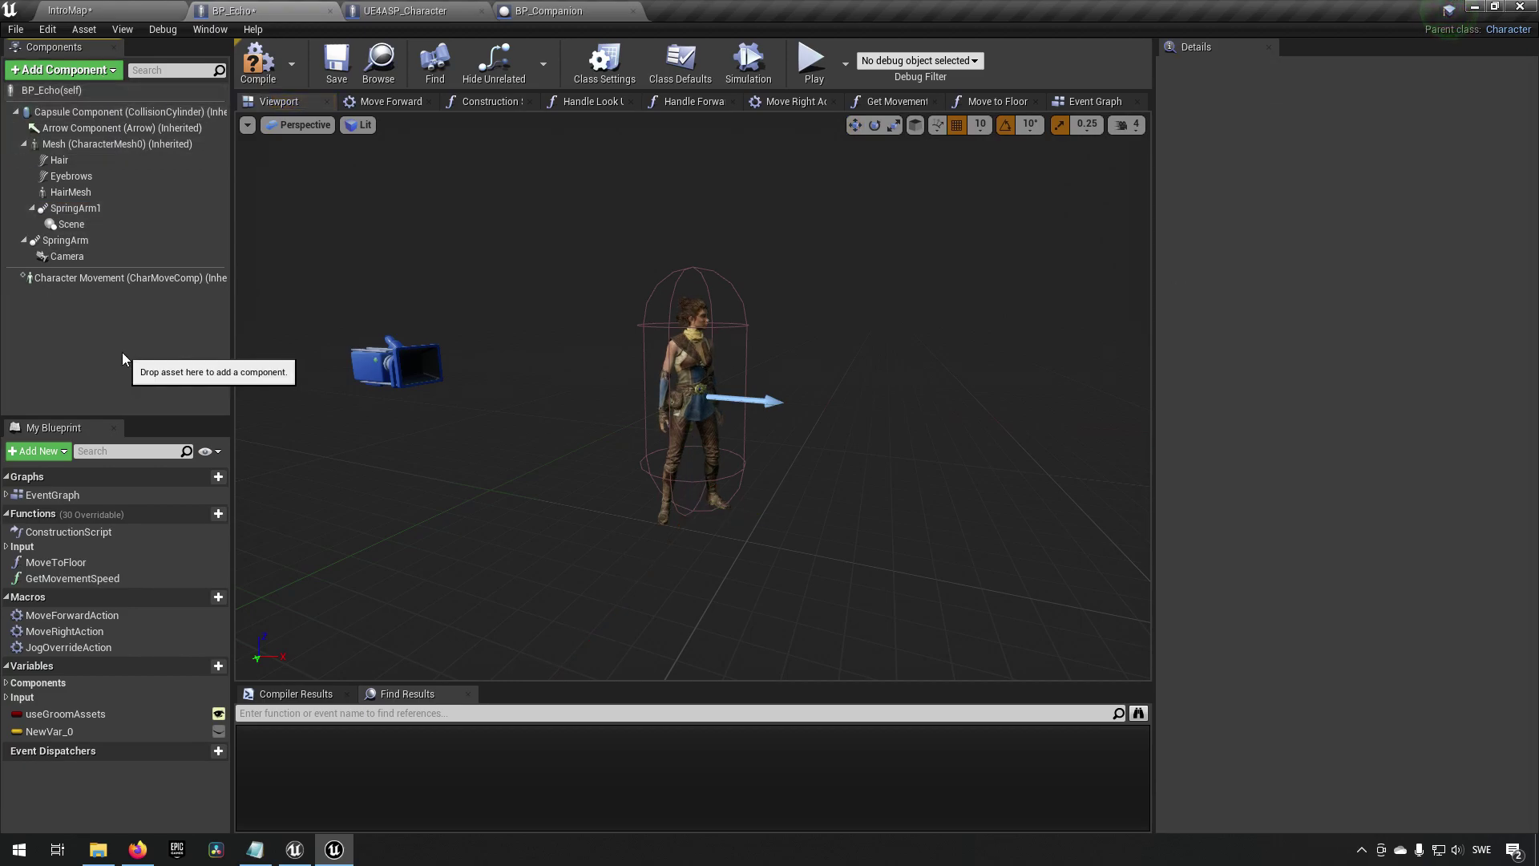
left_click(270, 72)
left_click(337, 64)
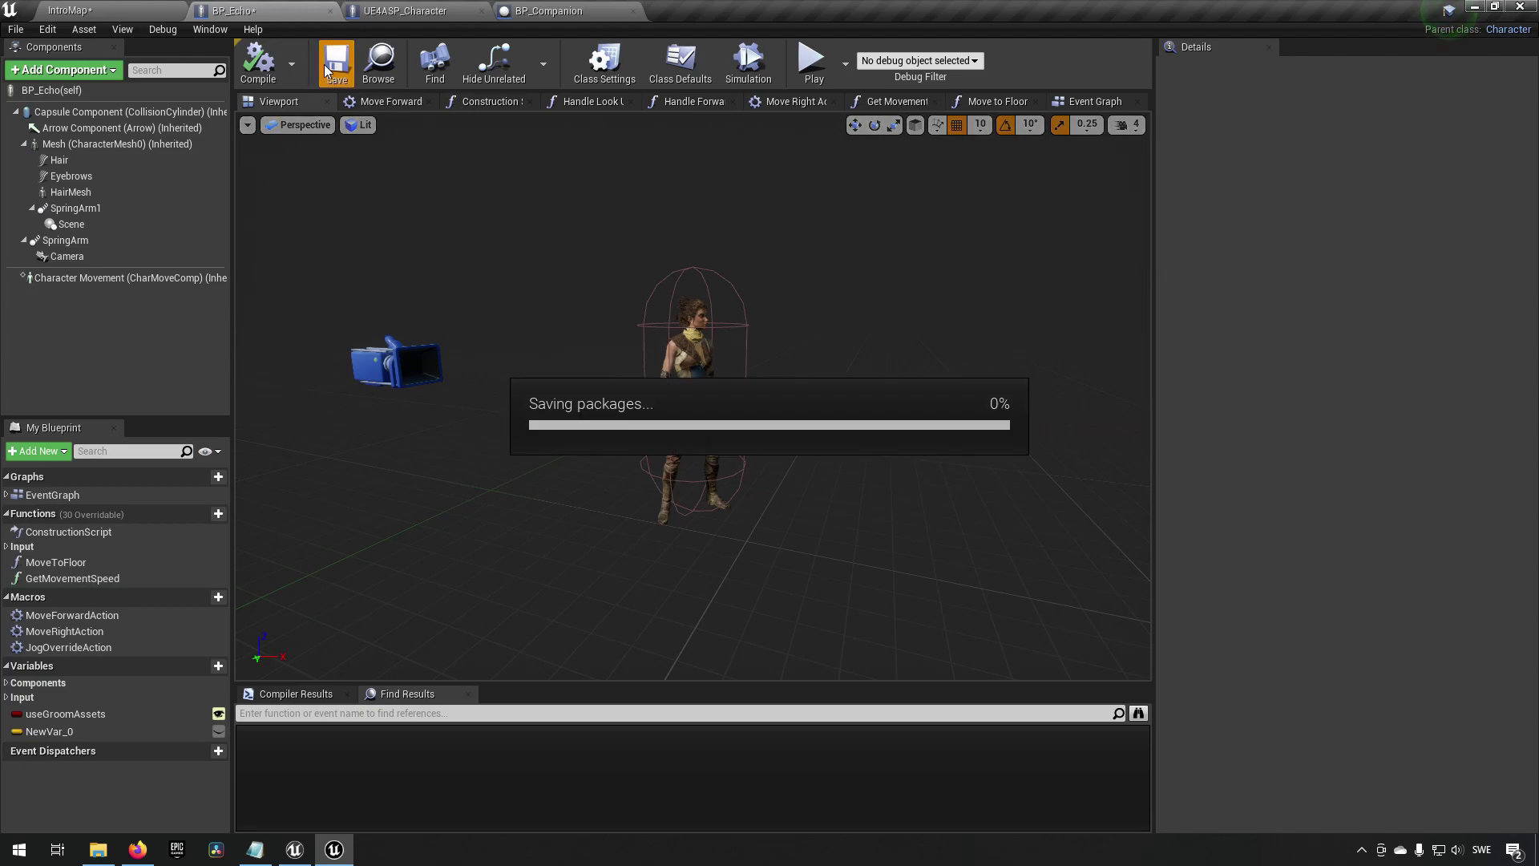
- Set SpringArm1's Target Arm Length to 100
left_click(76, 208)
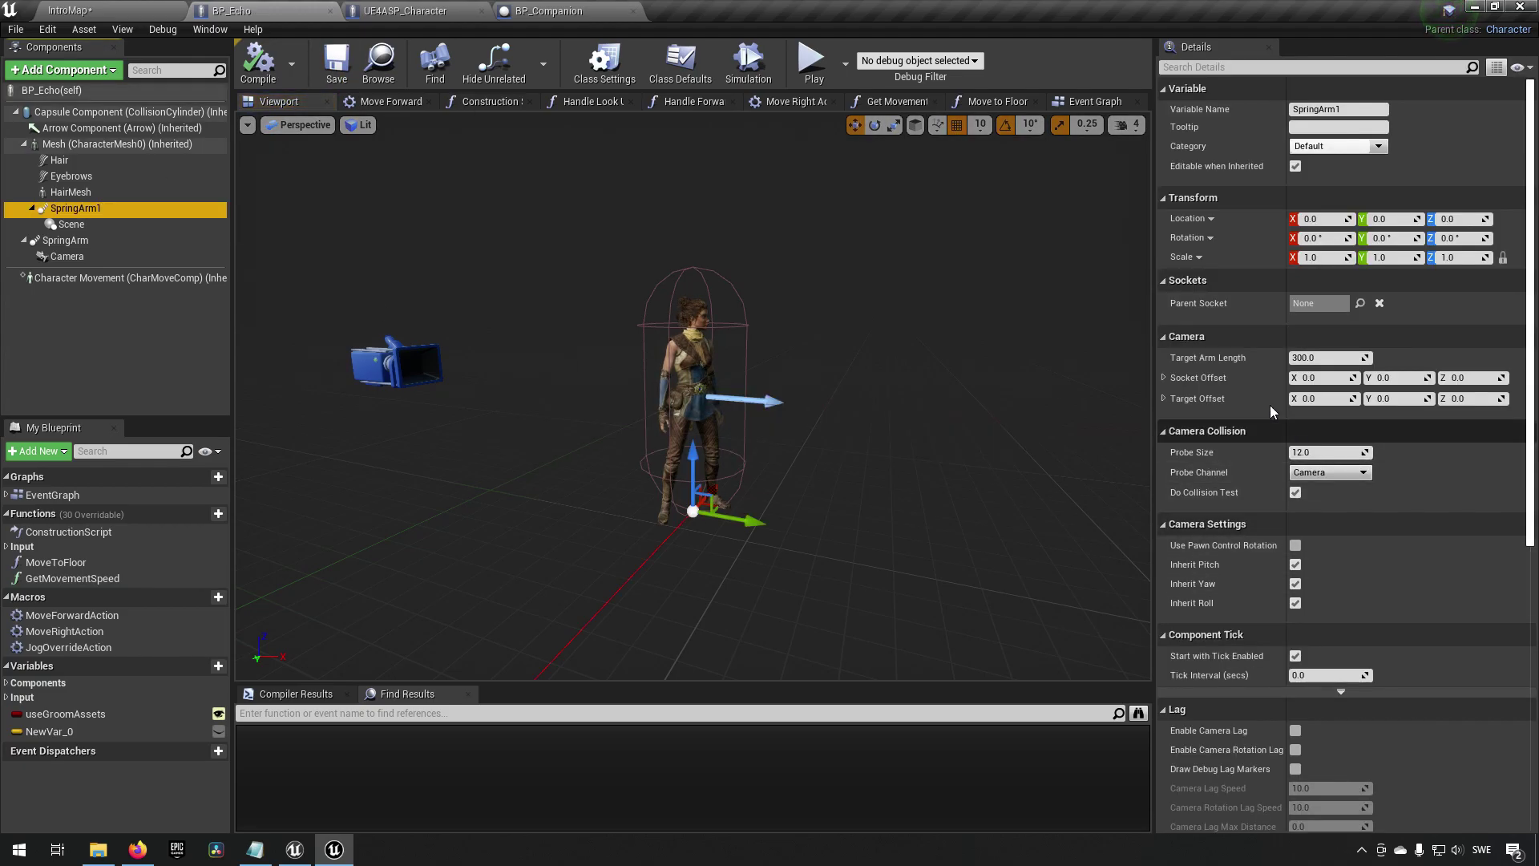
right_click_drag(646, 426, 806, 460)
key("a")
left_click_drag(807, 460, 959, 491)
right_click_drag(959, 489, 958, 489)
key("a")
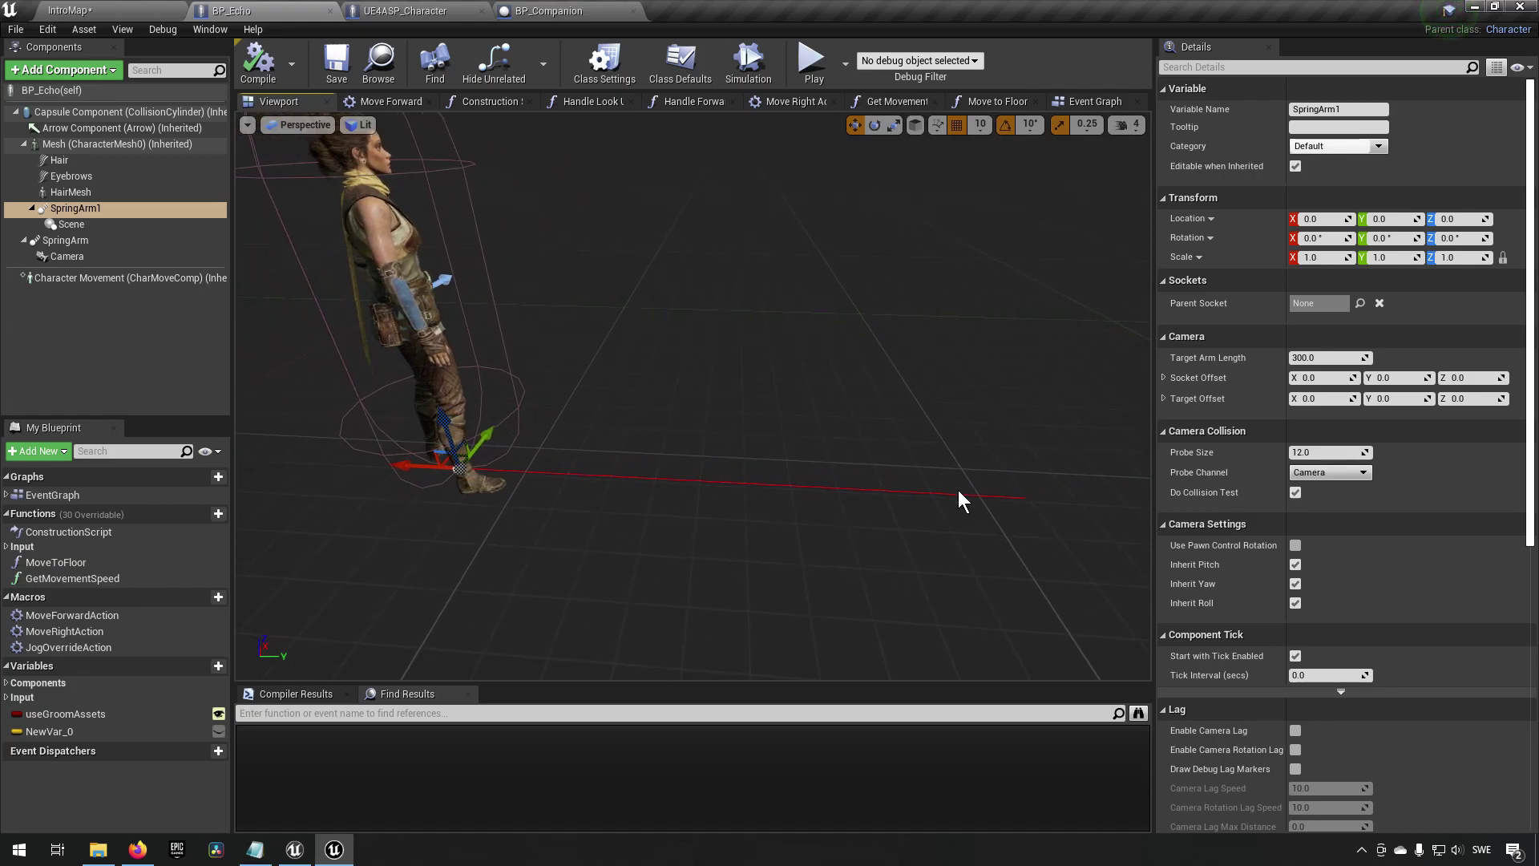
right_click_drag(580, 391, 581, 392)
left_click_drag(581, 393, 630, 430)
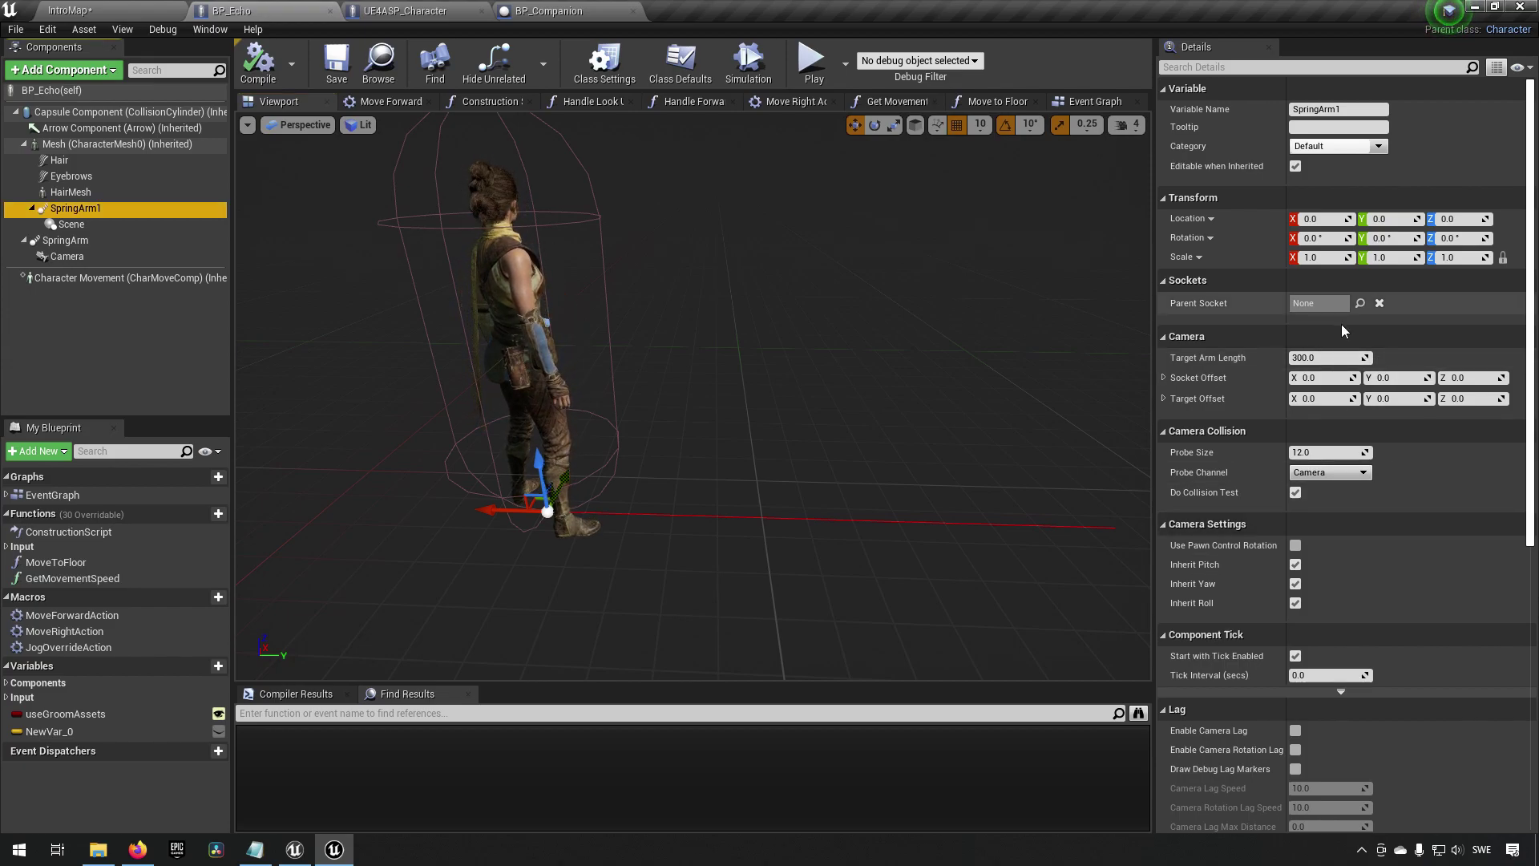
left_click(1329, 361)
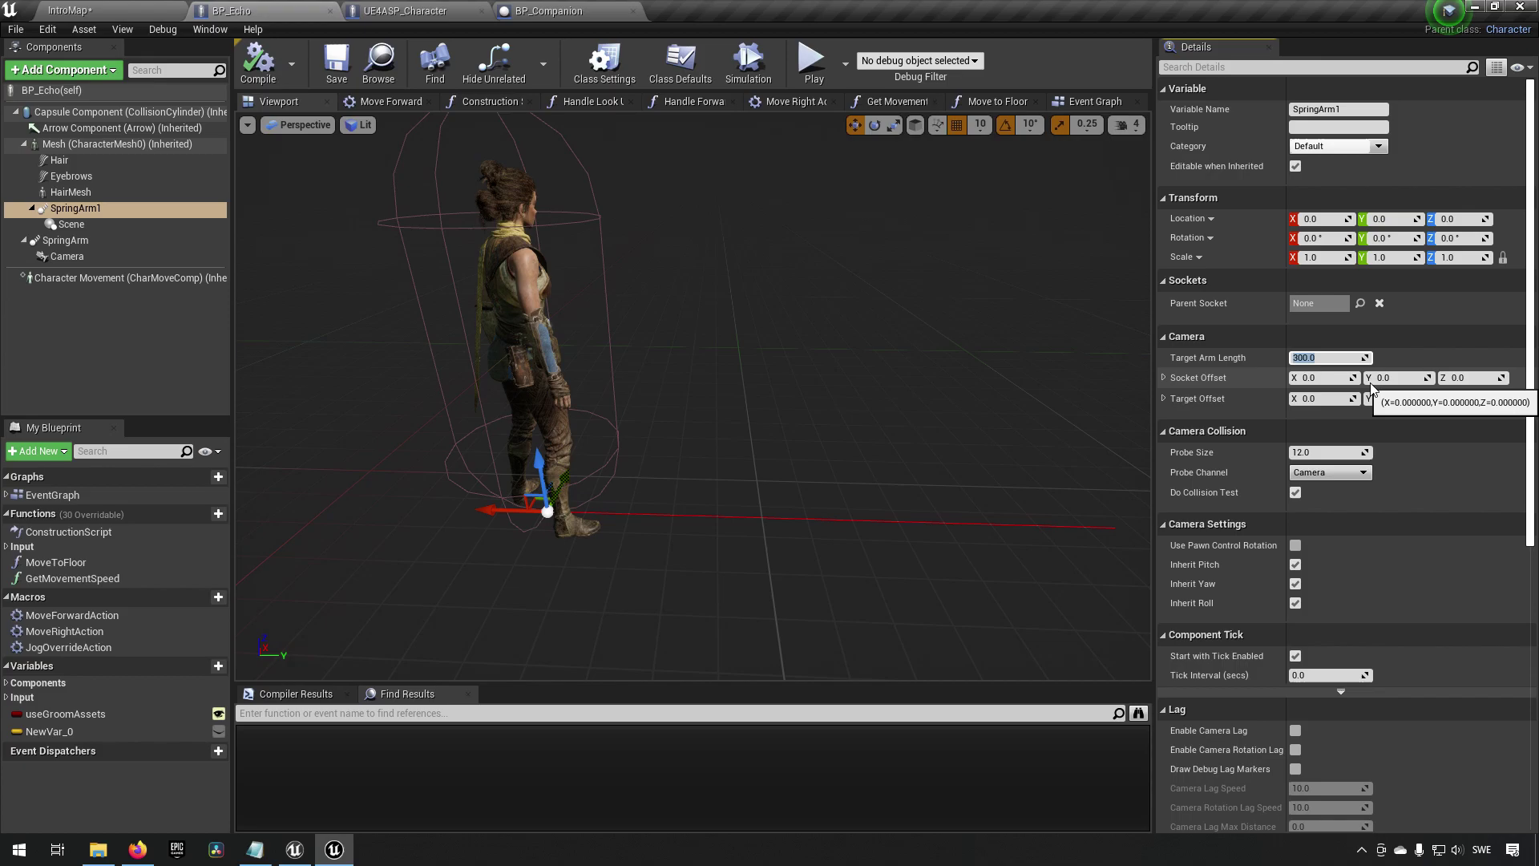
type("200")
key("Return")
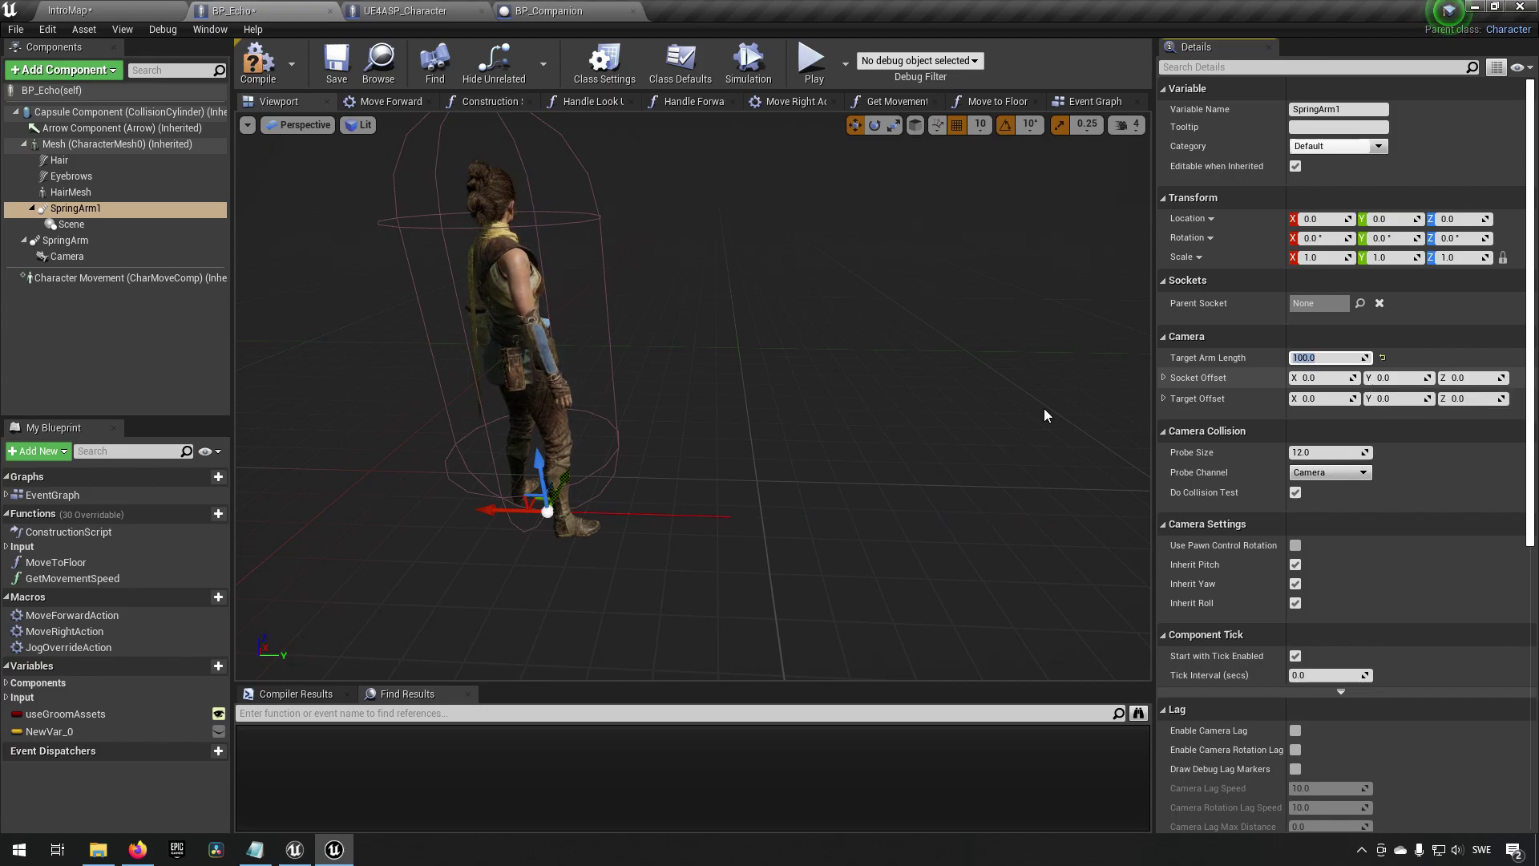
left_click(644, 517)
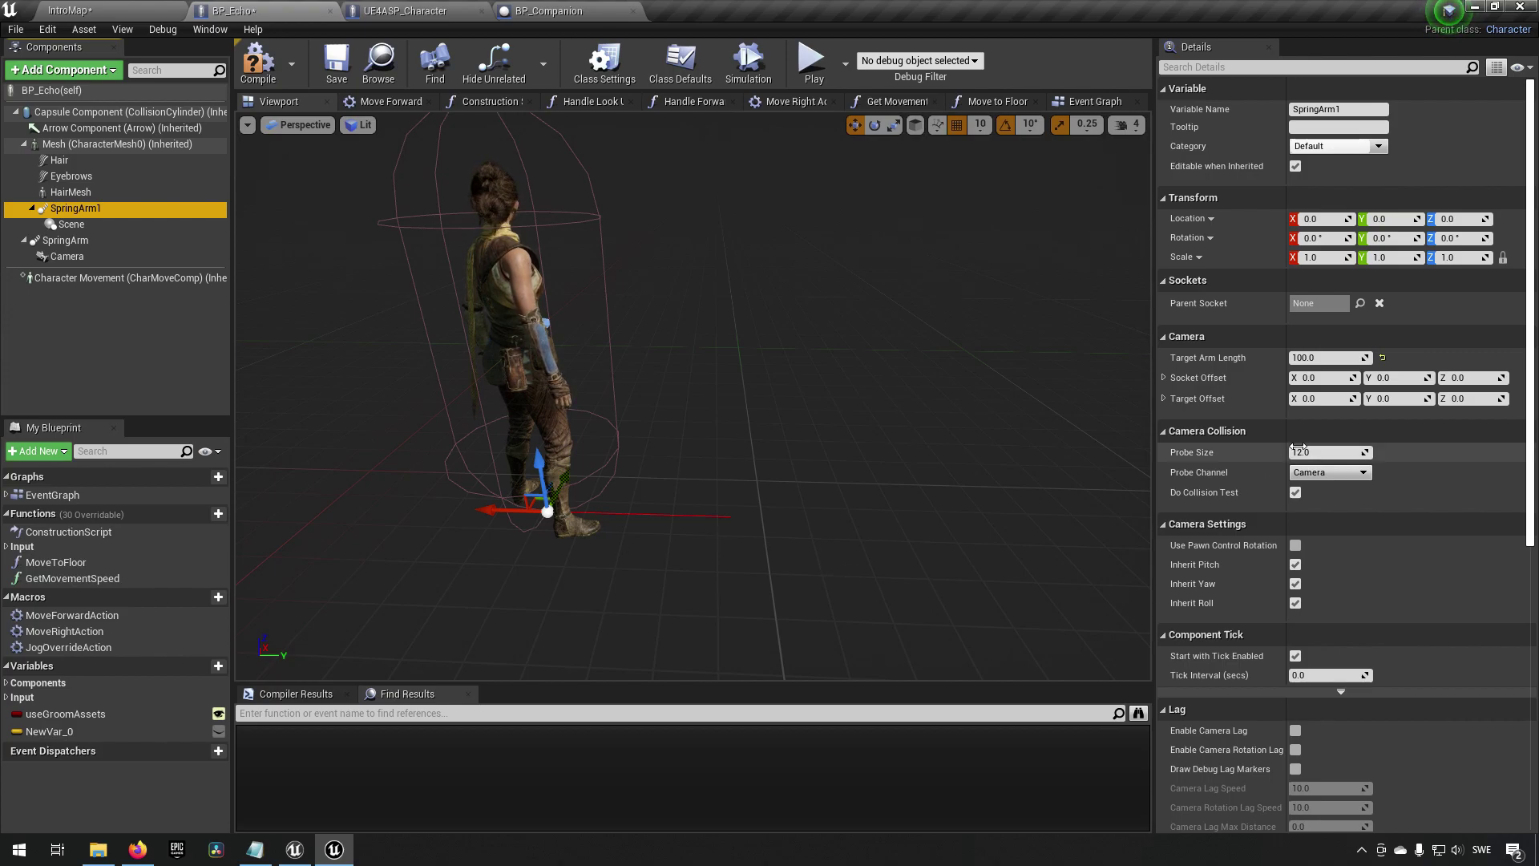
- Set SpringArm1's Socket Offset to -100 in X and -100 in Y, and its Target Arm Length to 0
left_click(1318, 378)
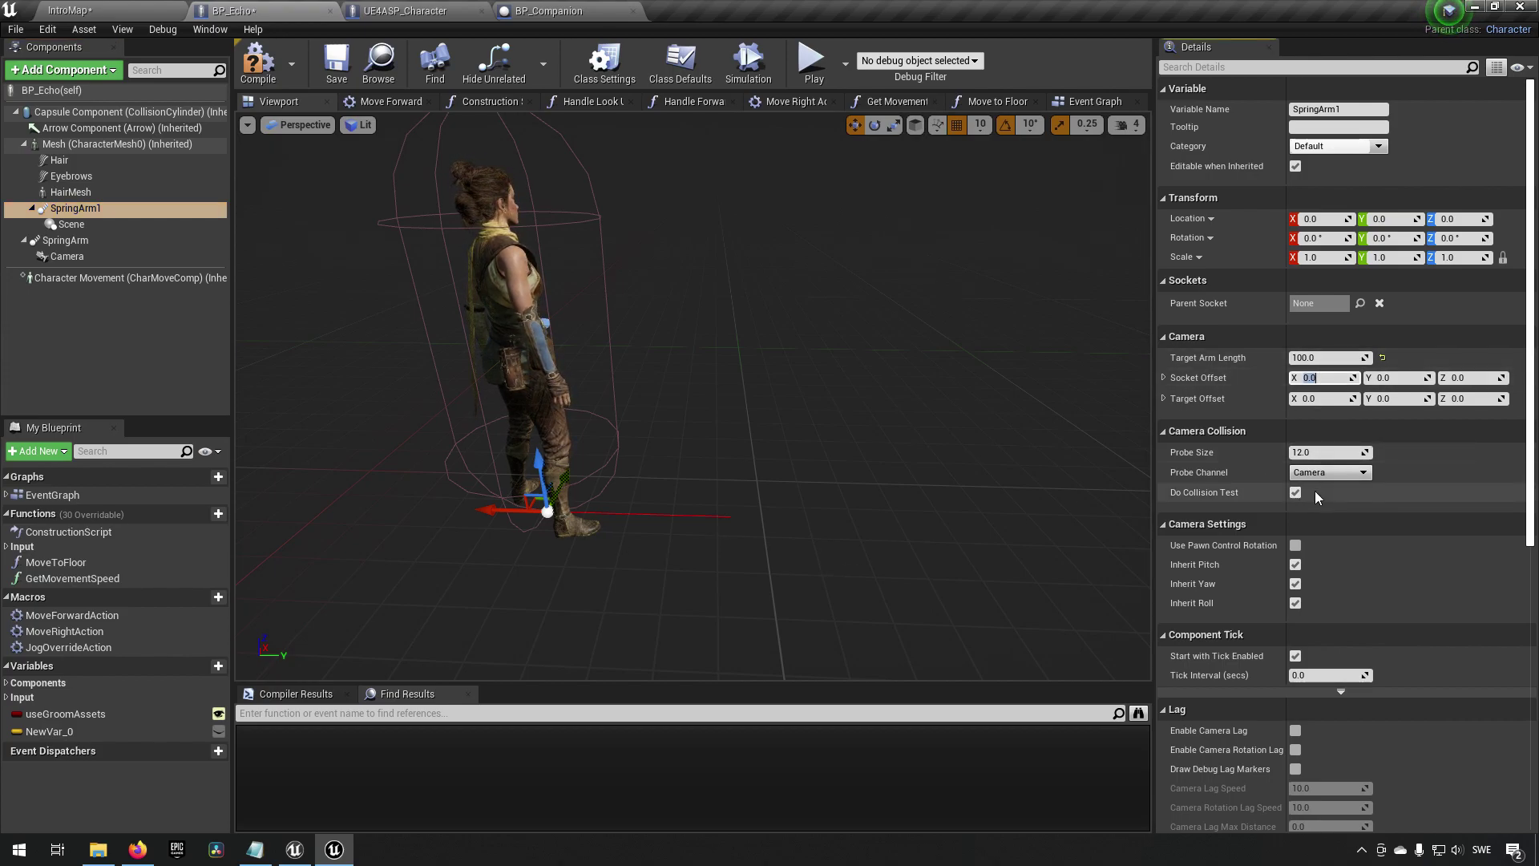
type("-100")
key("Return")
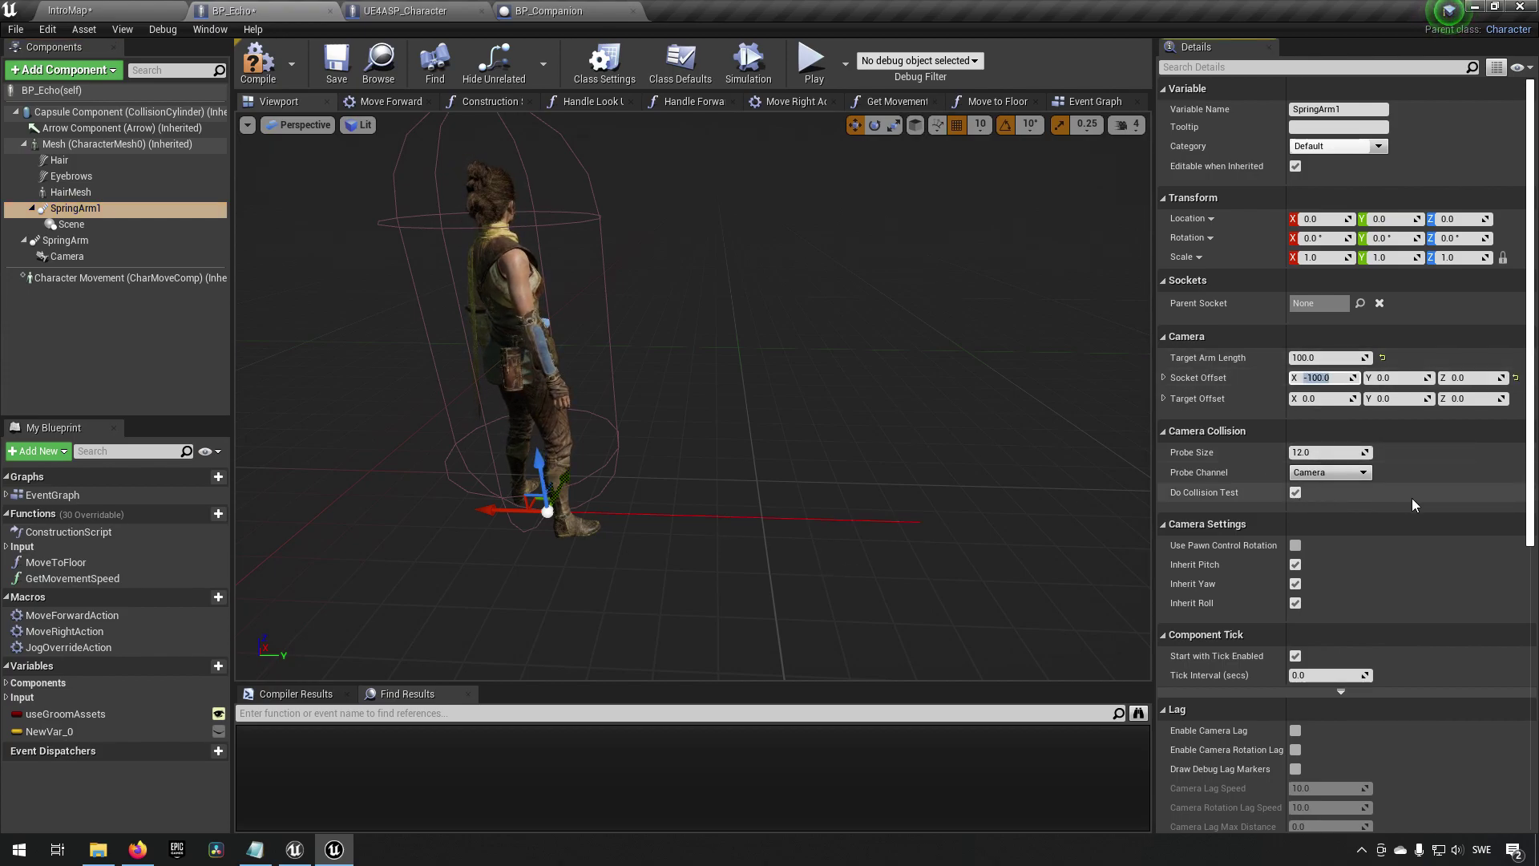
left_click(1398, 379)
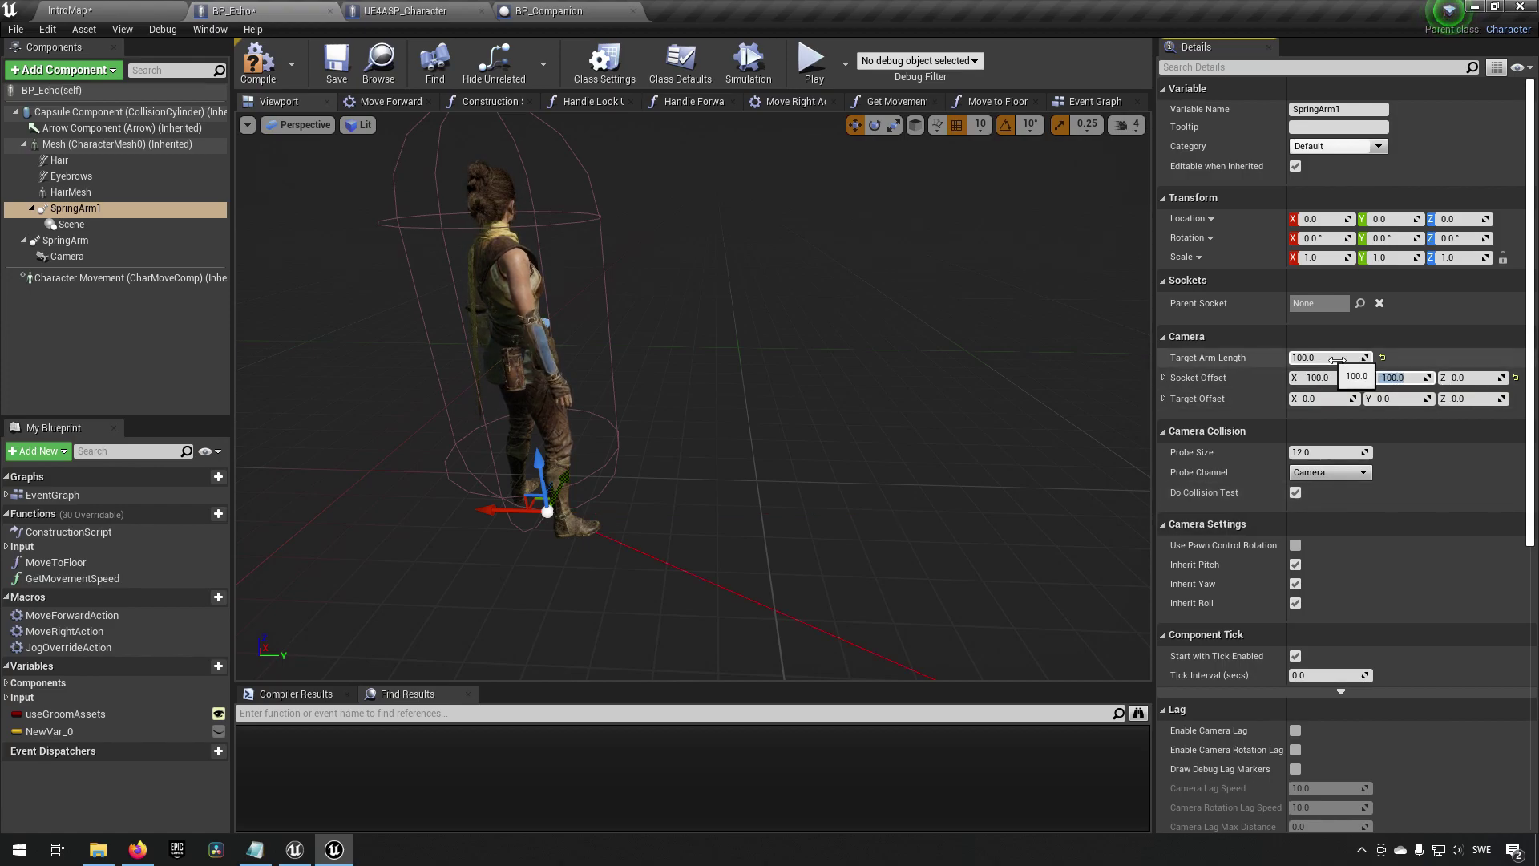
type("0")
key("Return")
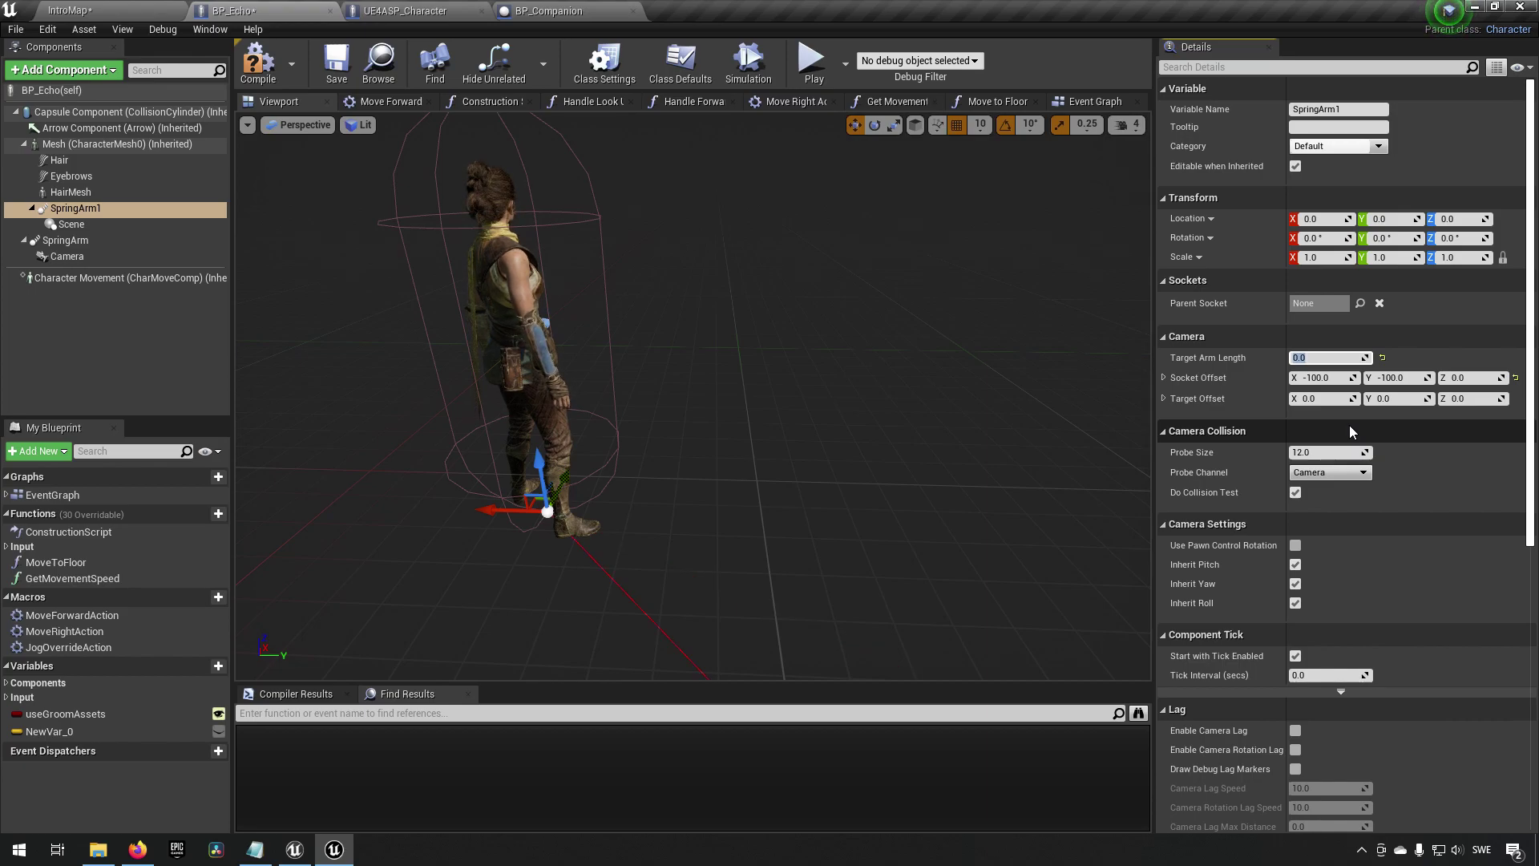
- Raise SpringArm1 along the vertical axis to the character's upper back, at a Z location of 130
mouse_move(810, 432)
right_mouse_down()
mouse_move(805, 465)
mouse_move(843, 473)
mouse_move(785, 443)
right_mouse_up()
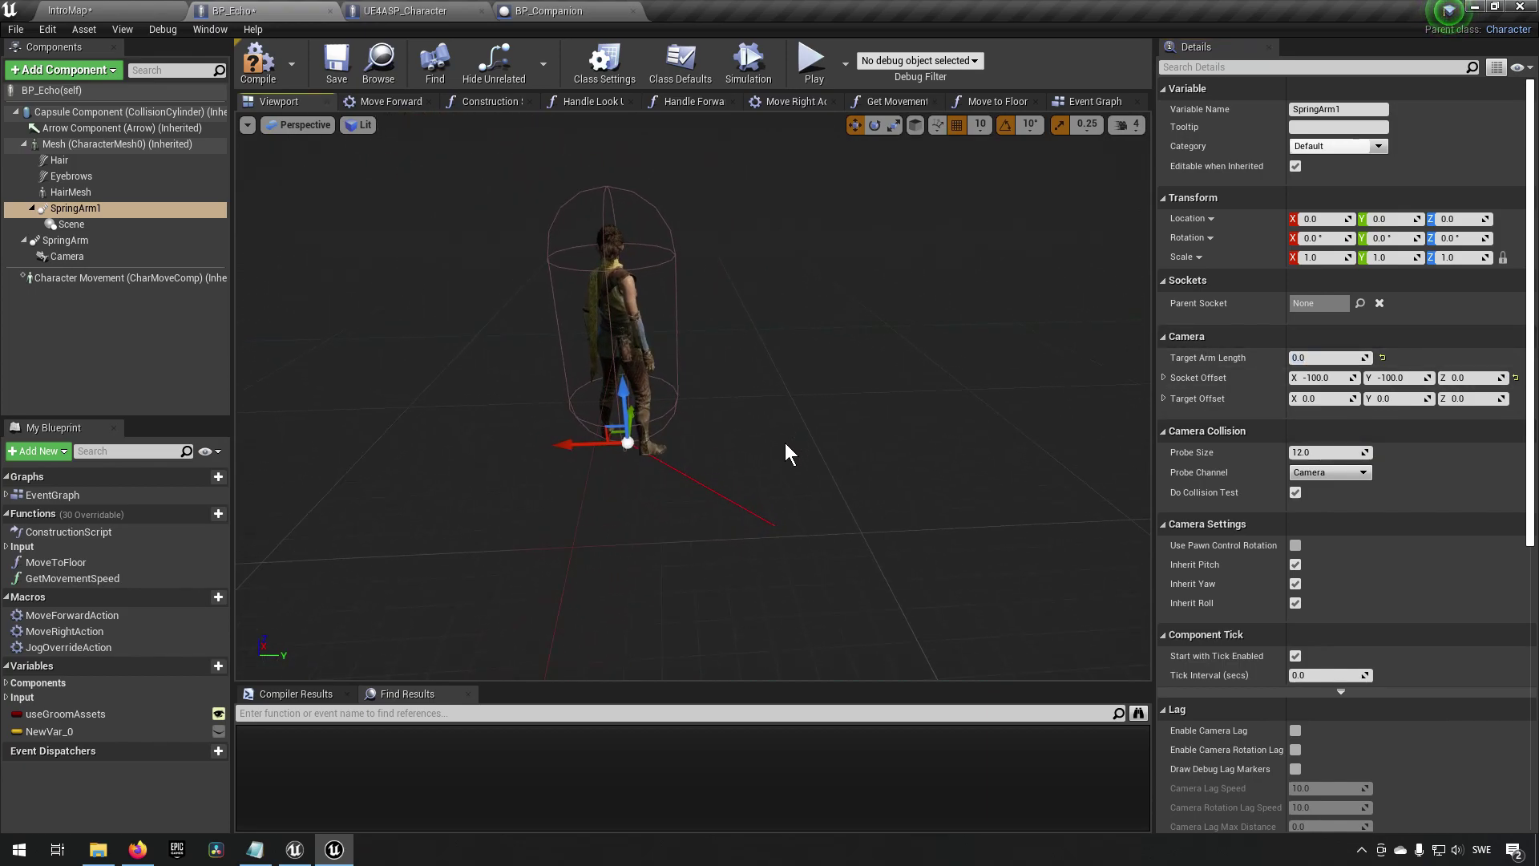
scroll(781, 454, "up", 3)
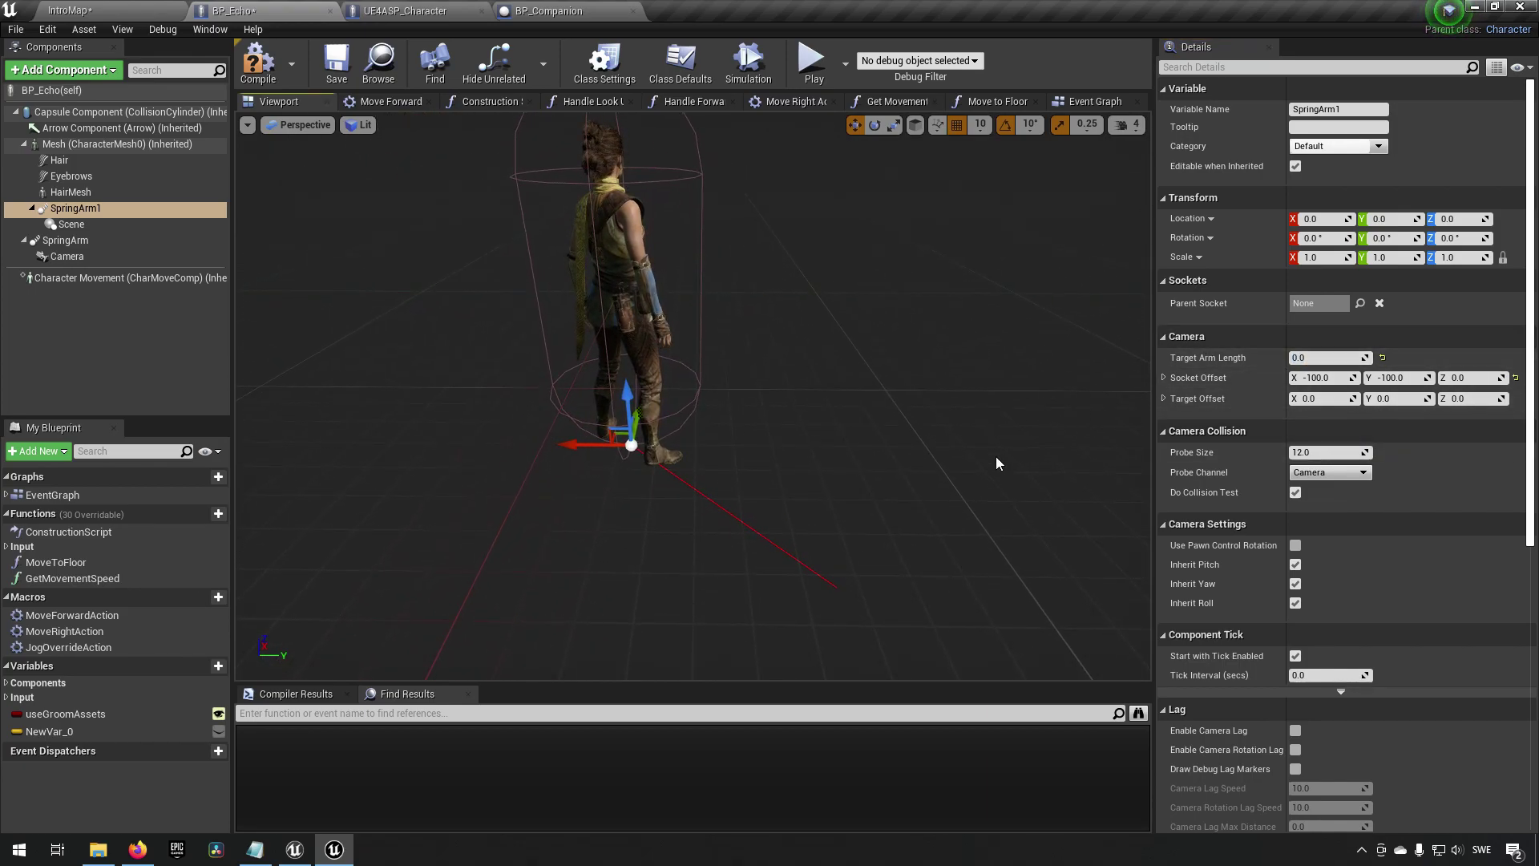
left_click_drag(626, 394, 624, 138)
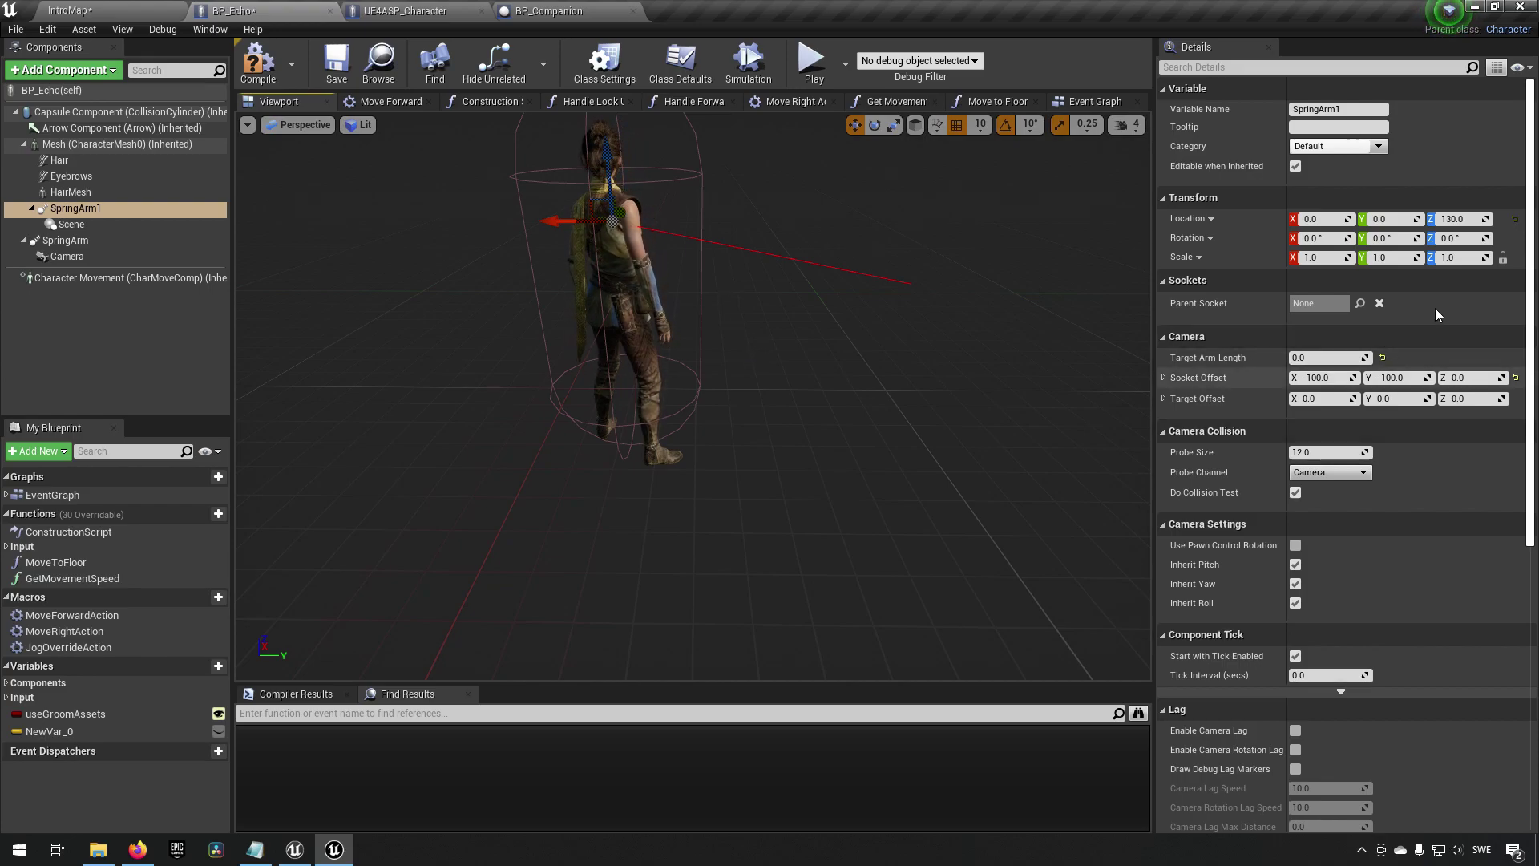
scroll(715, 335, "up", 5)
right_click_drag(758, 315, 695, 316)
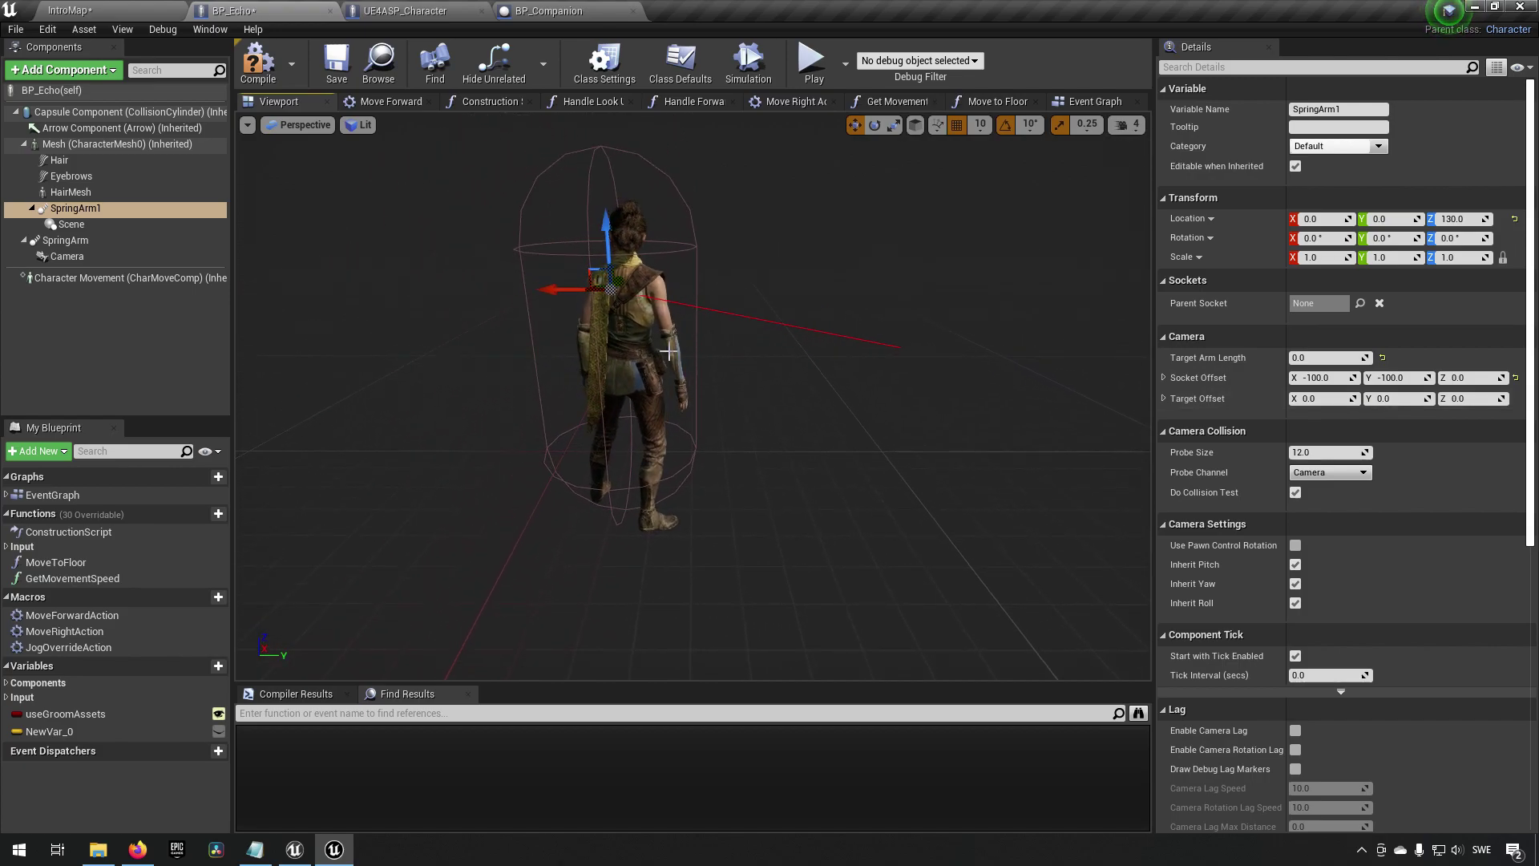
- Rename the Scene component under SpringArm1 as CompanionLocation, and compile and save BP_Echo
left_click(97, 230)
left_click(97, 229)
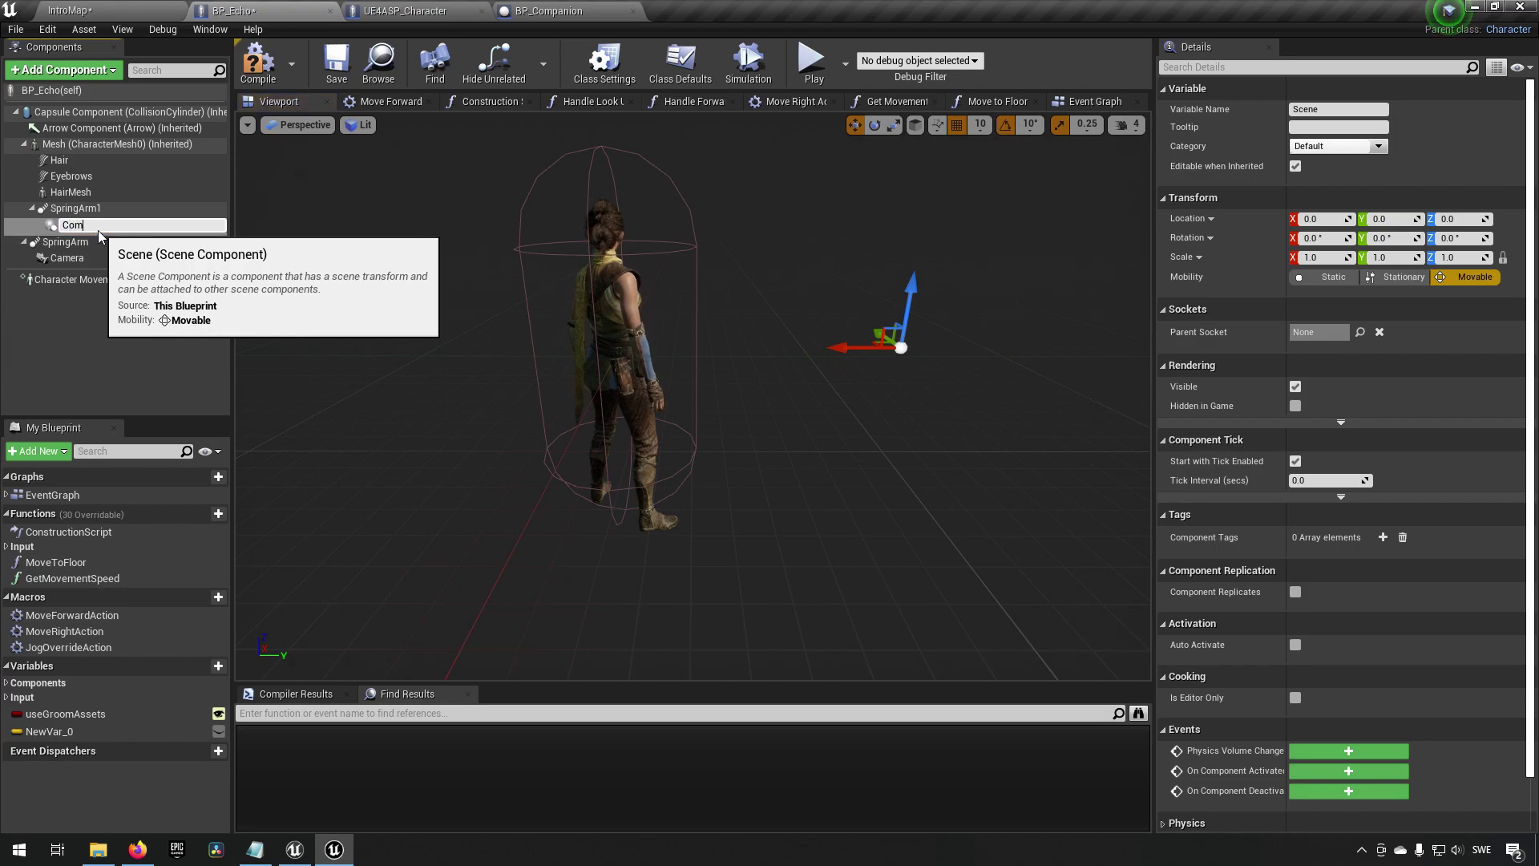
type("CompanionLocation")
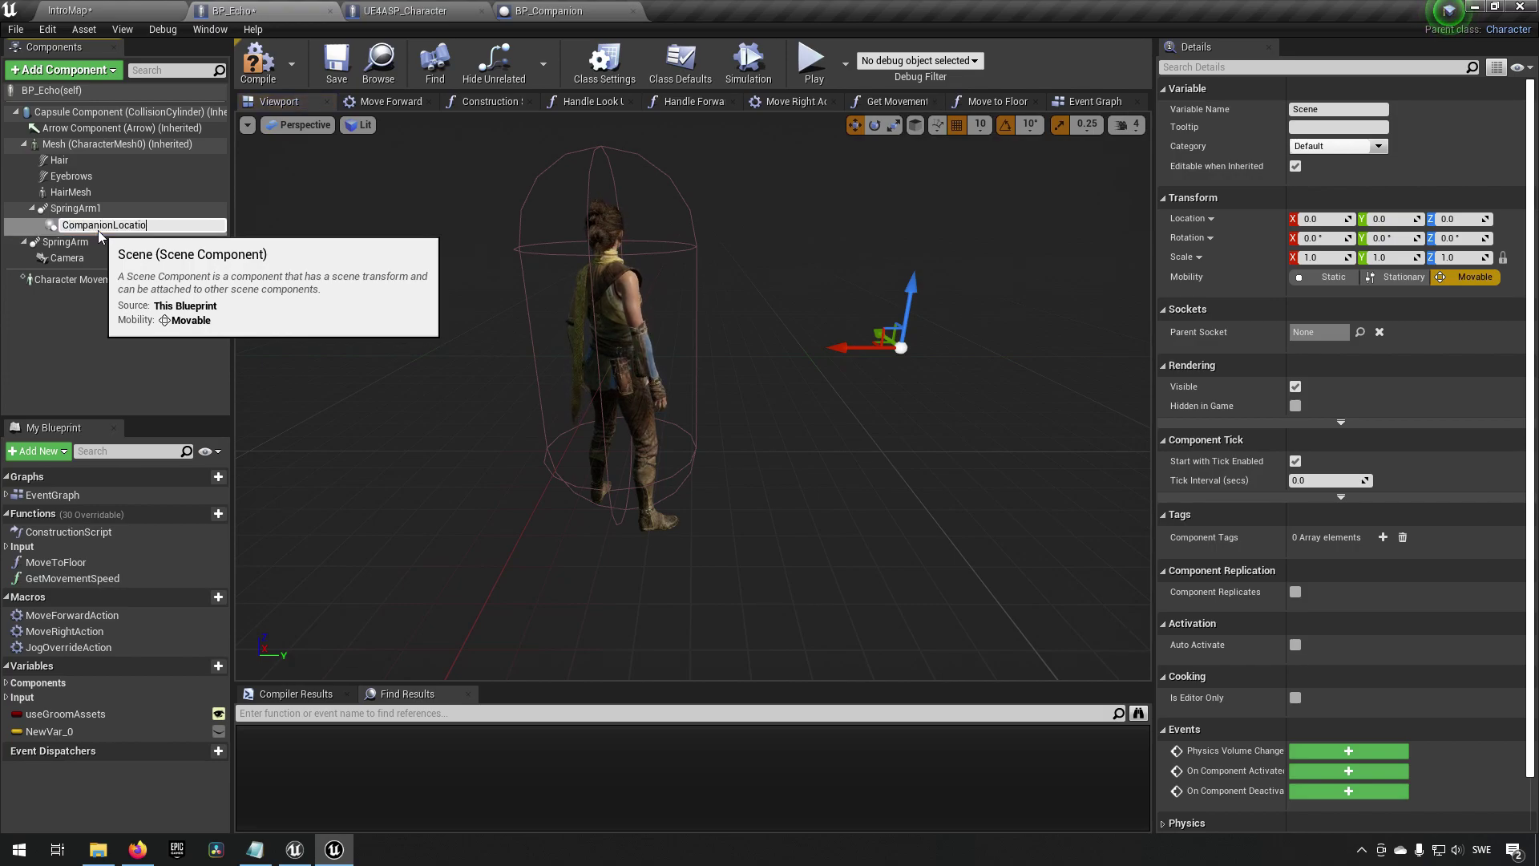
key("Return")
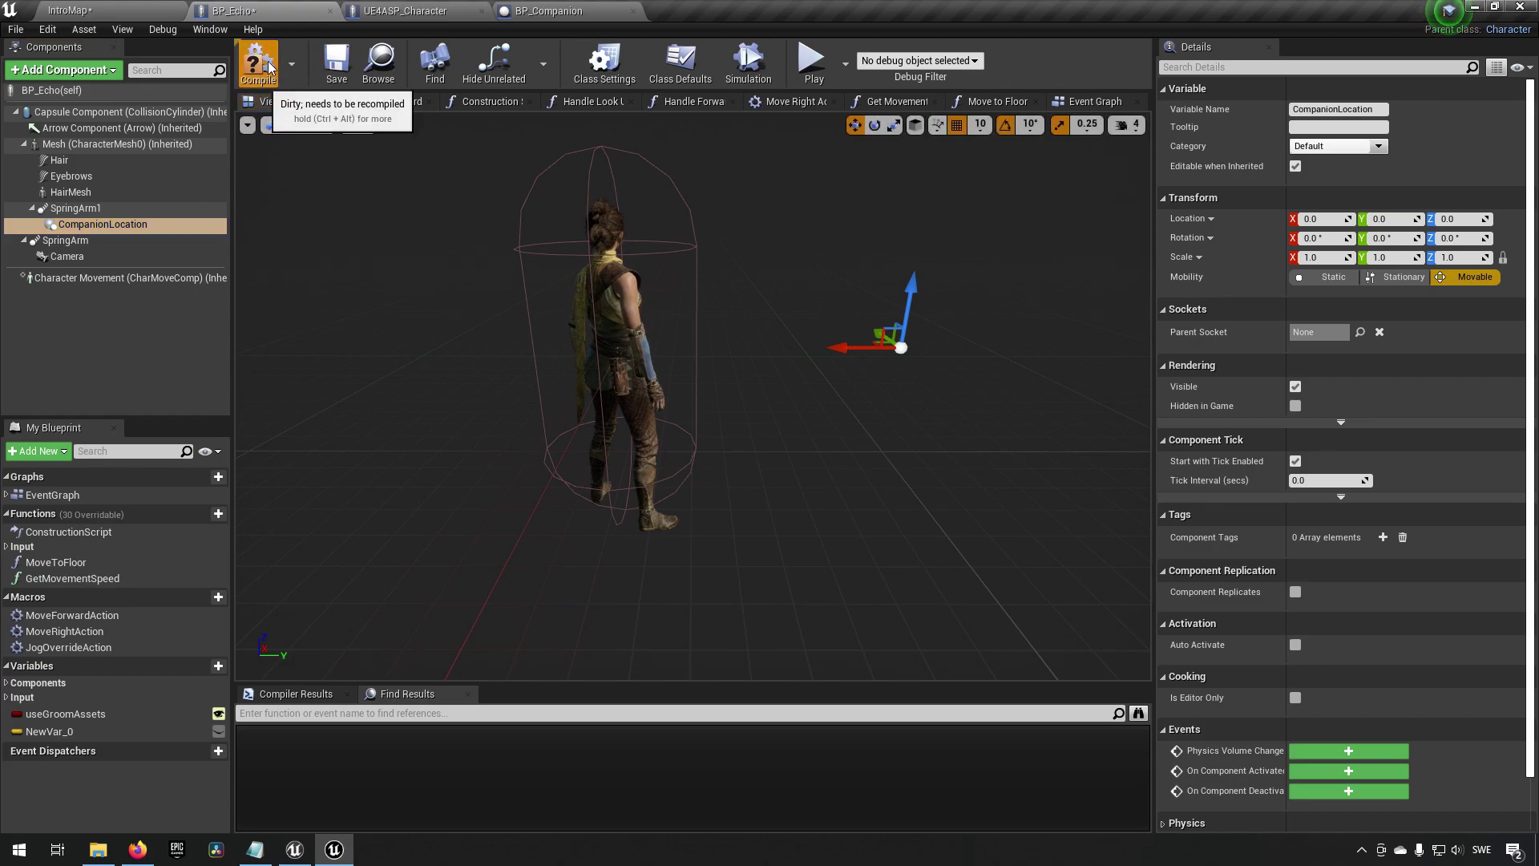
left_click(335, 68)
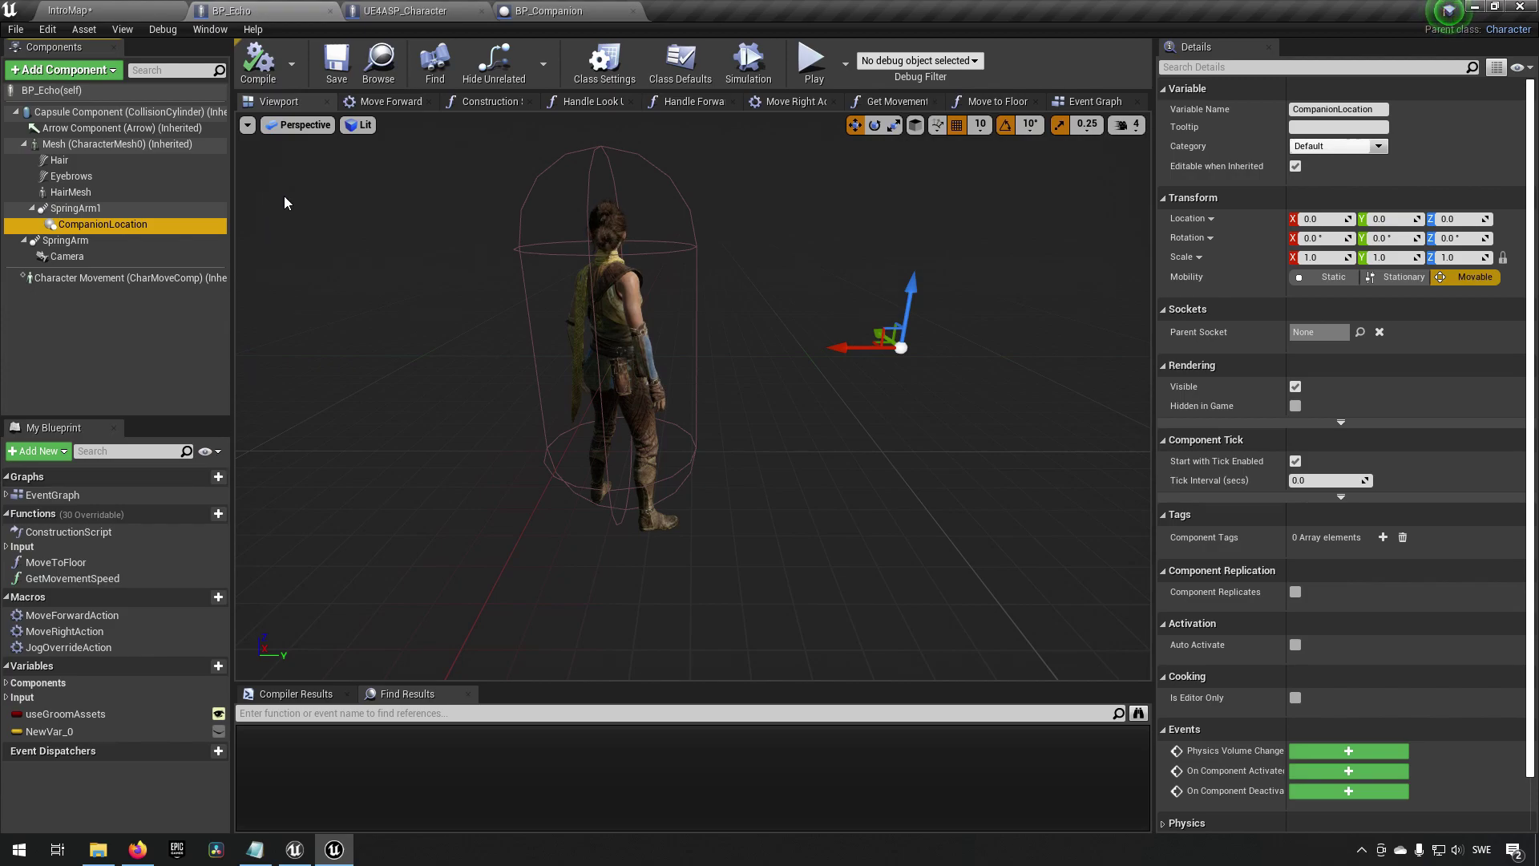
- Open BP_Echo's Event Graph and locate the Event BeginPlay node
double_click(84, 499)
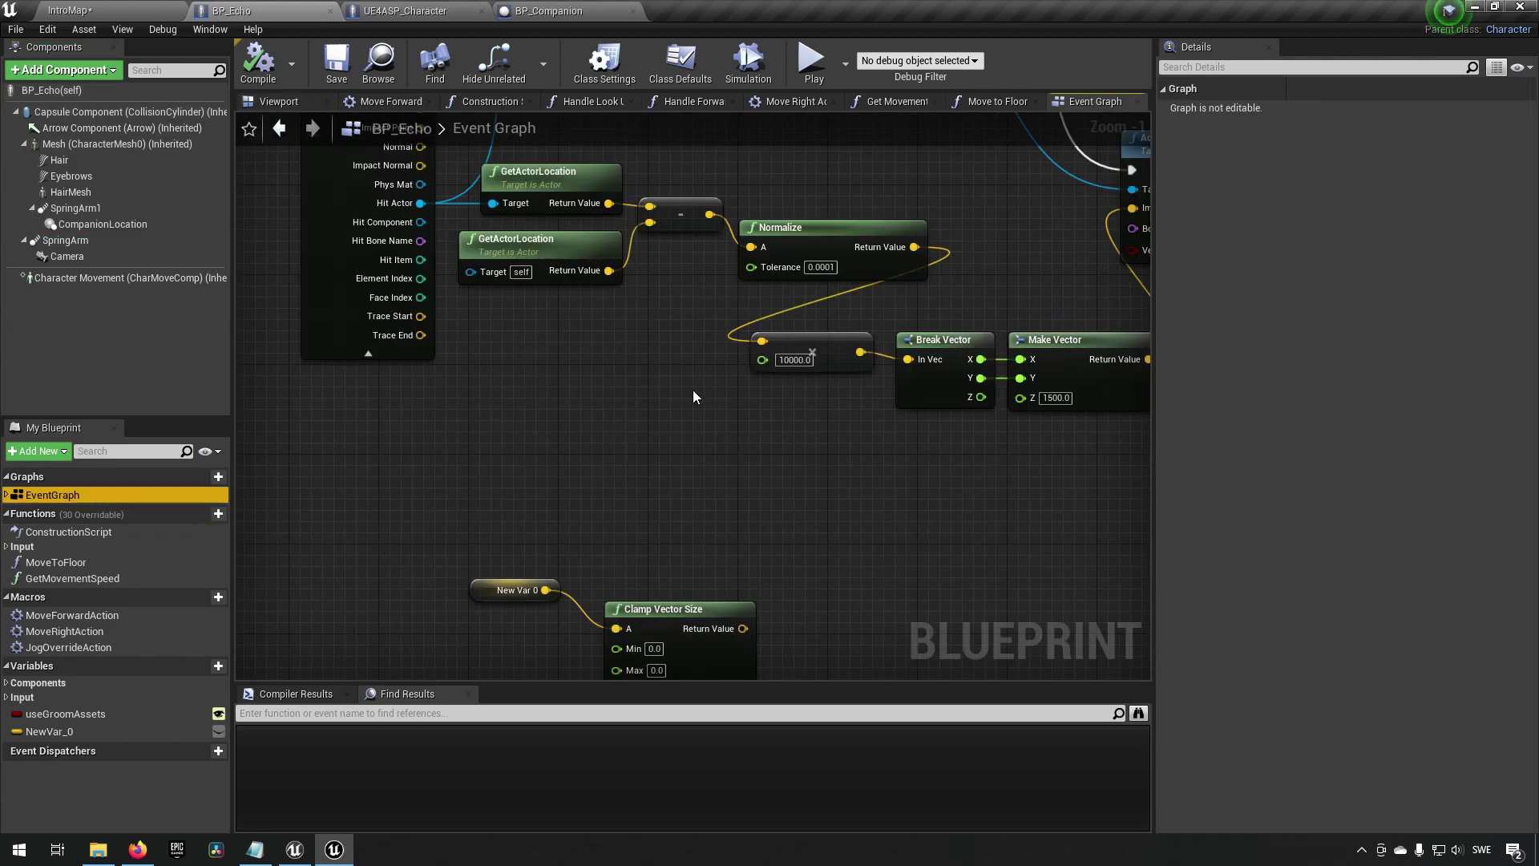
scroll(682, 473, "down", 12)
scroll(682, 469, "up", 2)
right_click_drag(558, 389, 711, 396)
scroll(682, 489, "up", 4)
left_click(8, 496)
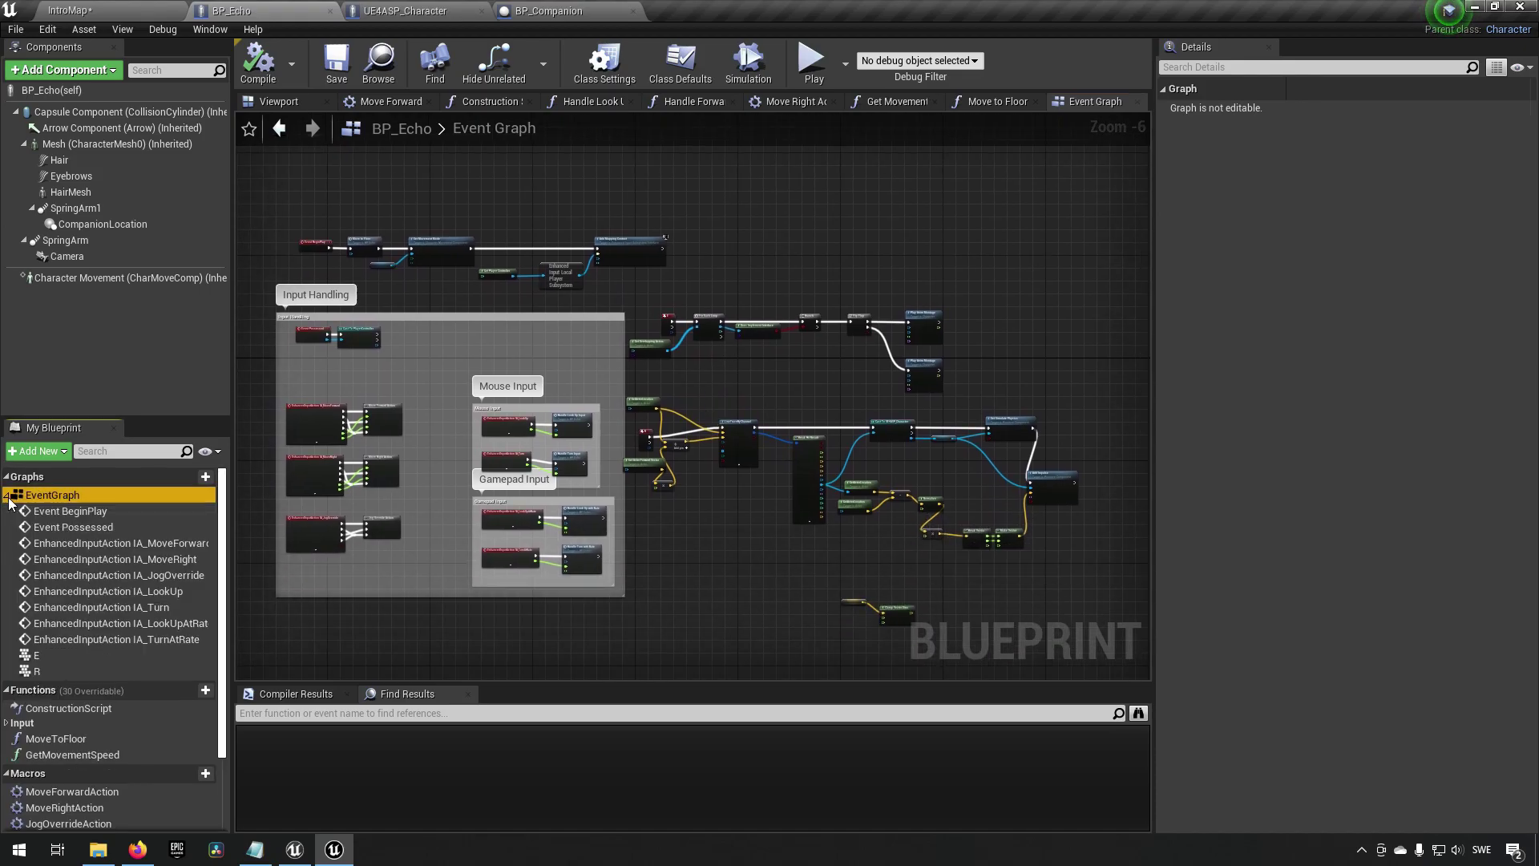
double_click(74, 512)
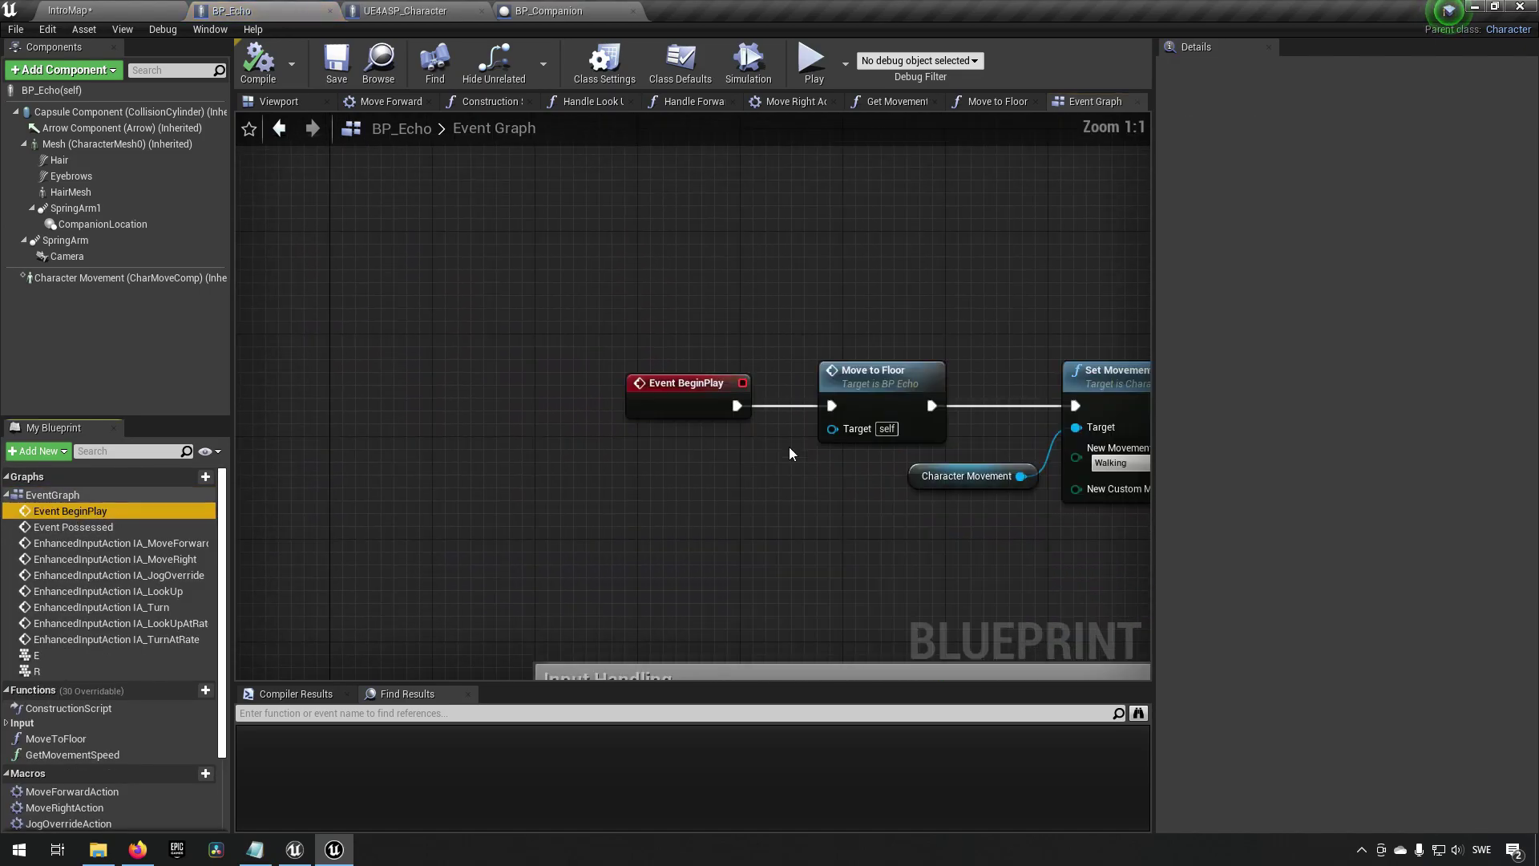
- Add a Spawn Actor from Class node after Add Mapping Context, set its class to BP_Companion, and align it with the execution line
right_click_drag(735, 462, 409, 491)
right_click_drag(930, 498, 638, 517)
right_click_drag(907, 400, 811, 441)
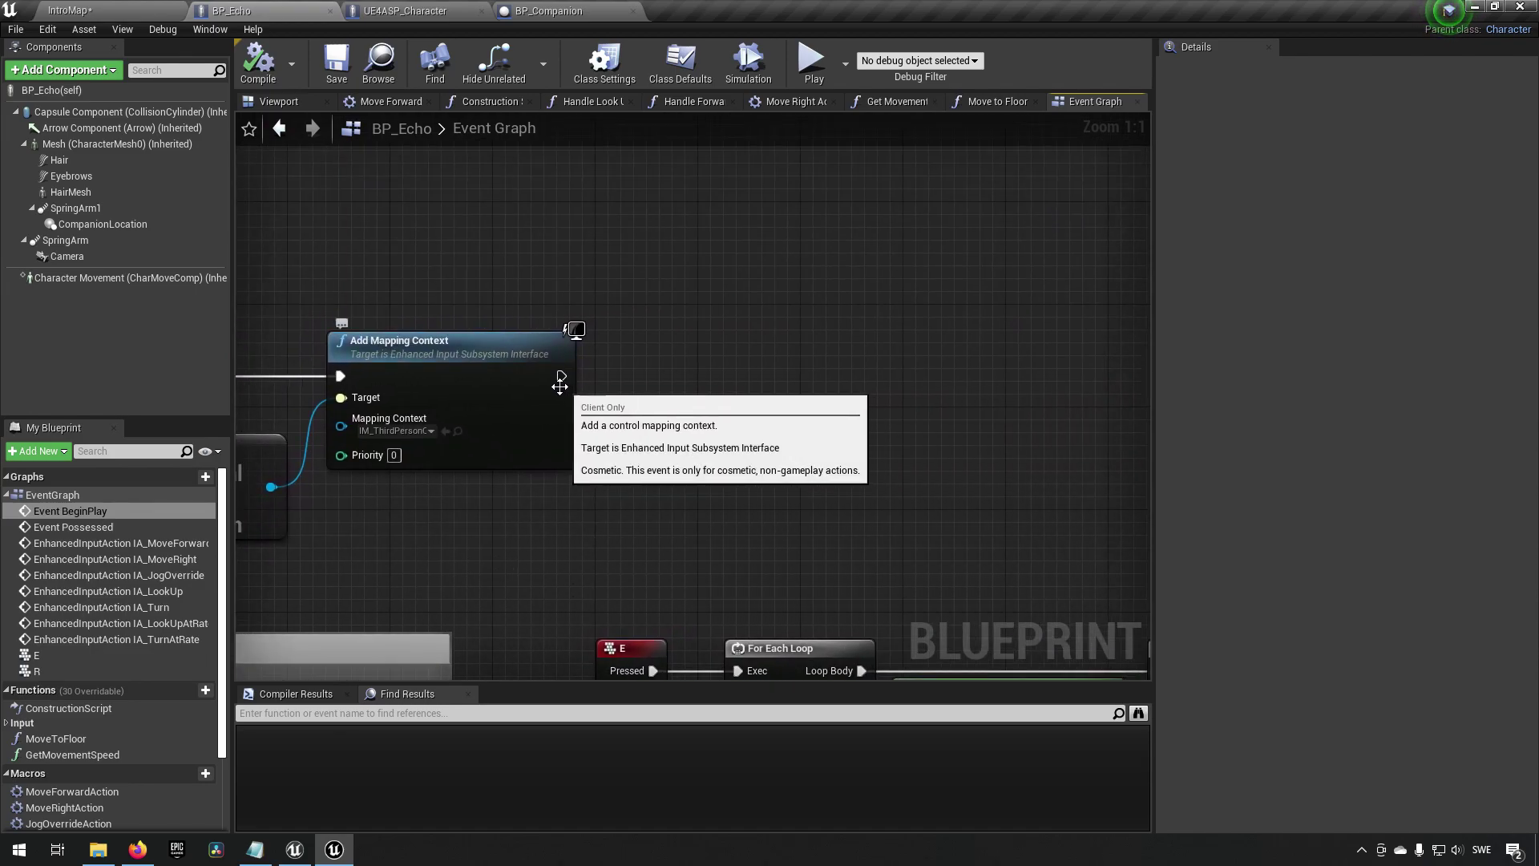
left_click_drag(561, 376, 625, 381)
type("spawn actor")
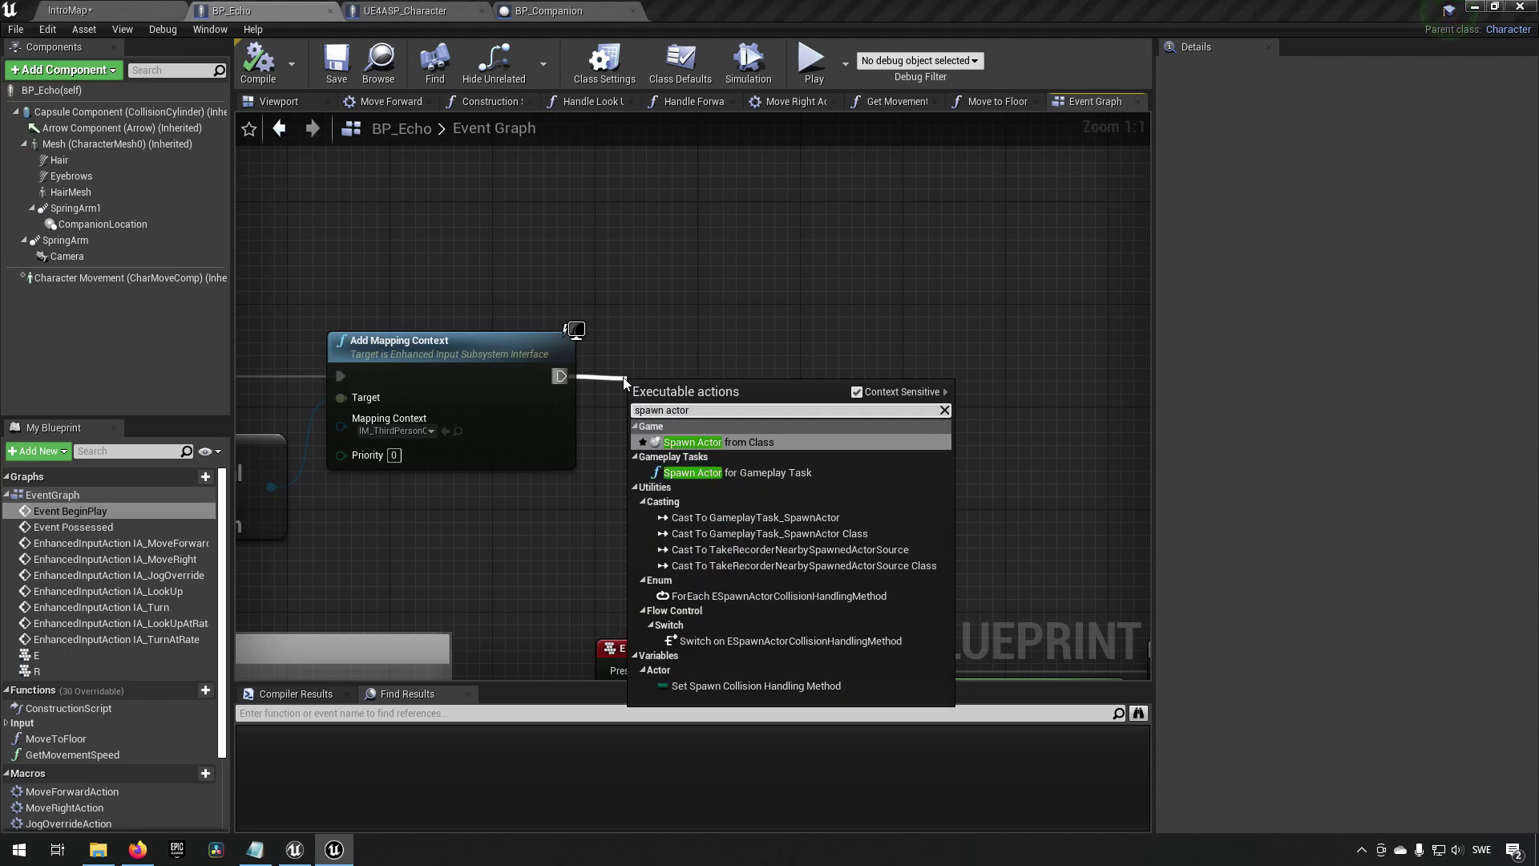
key("Return")
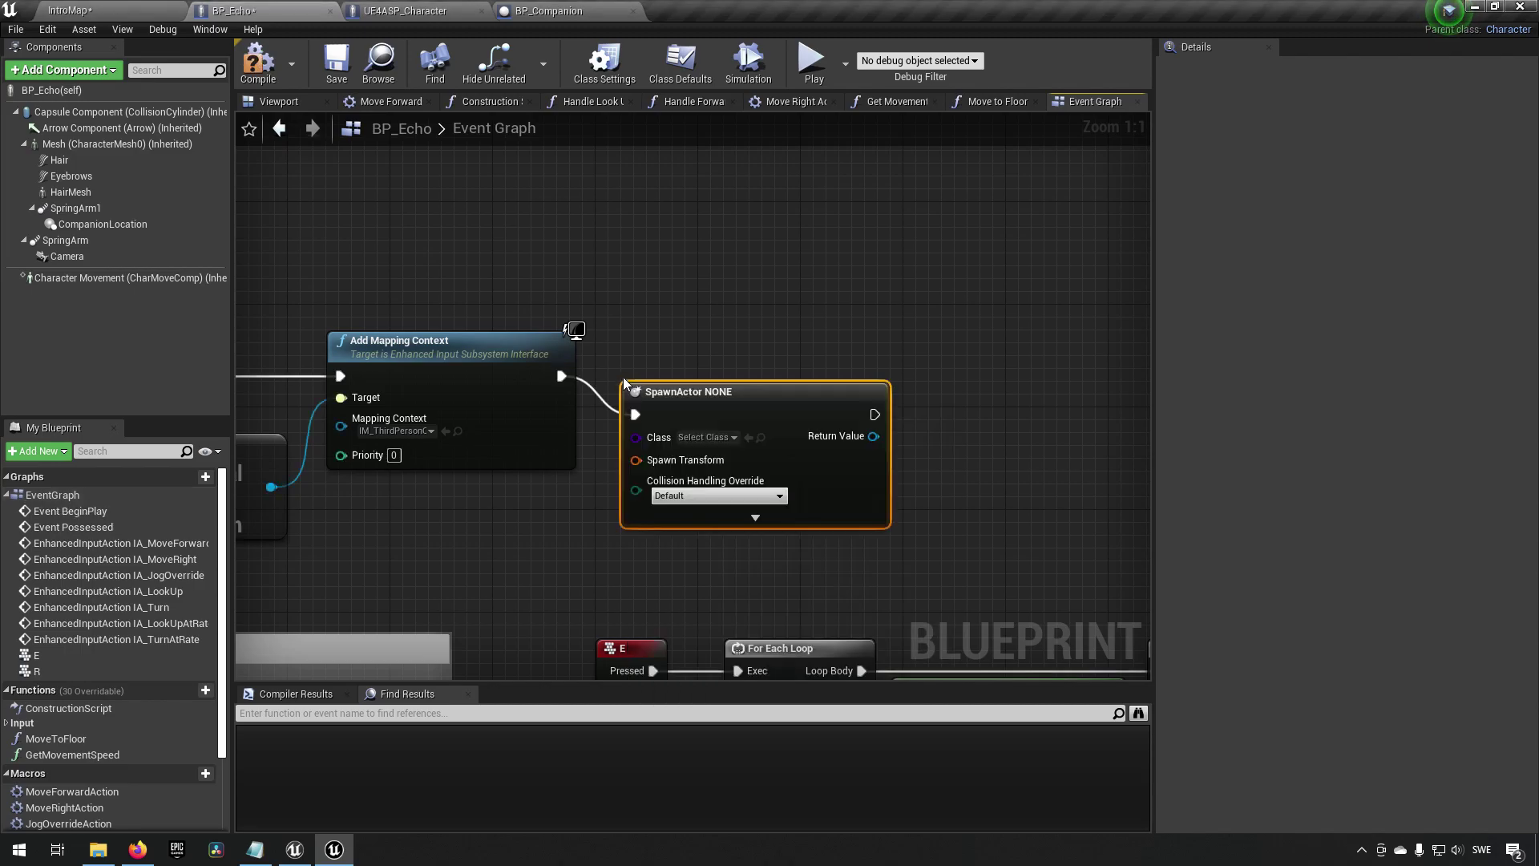
left_click(717, 437)
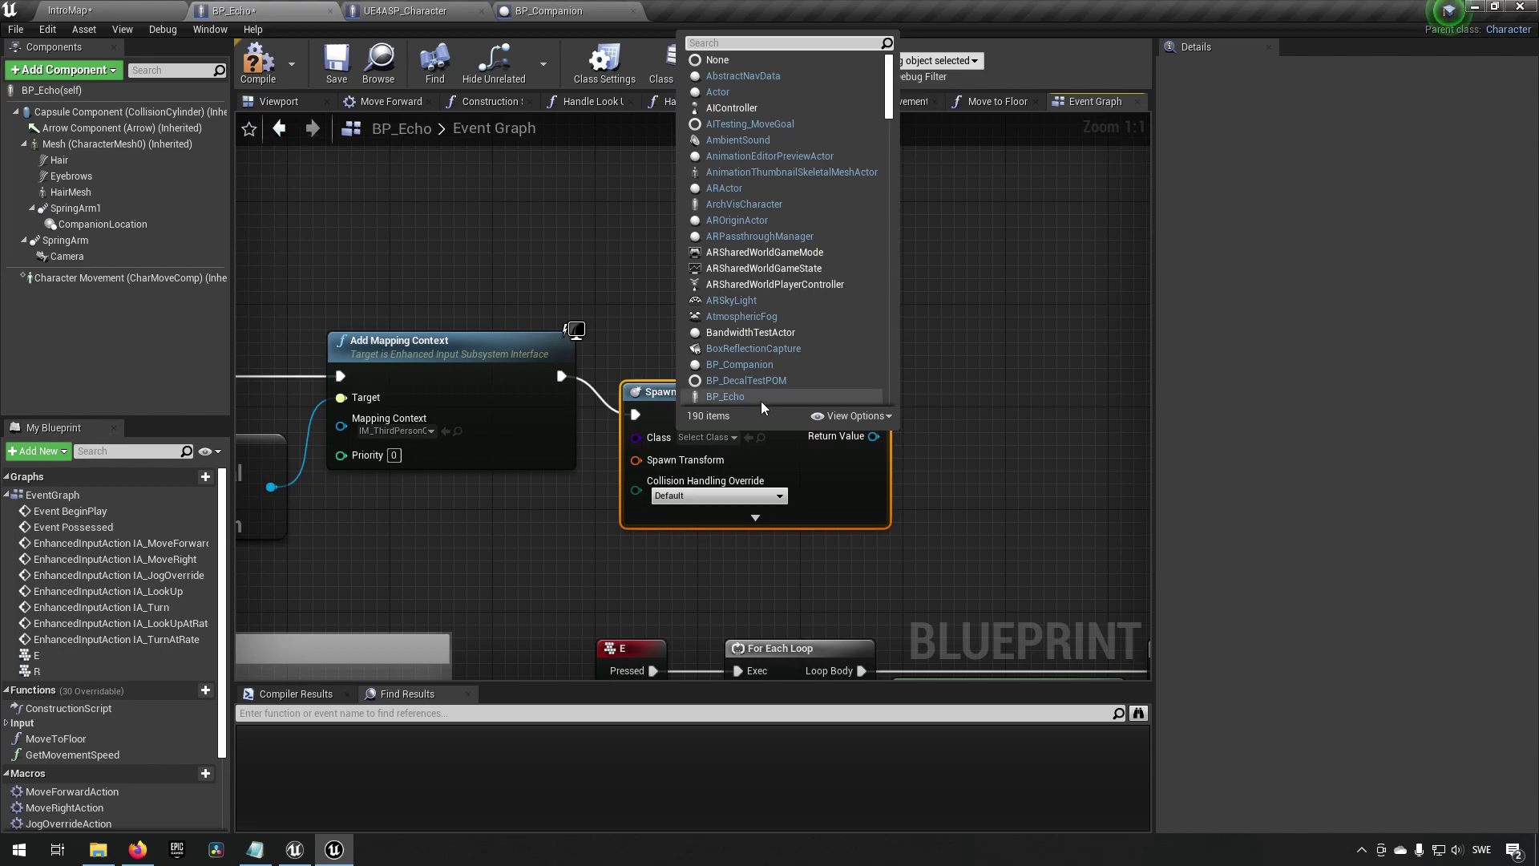
left_click(771, 365)
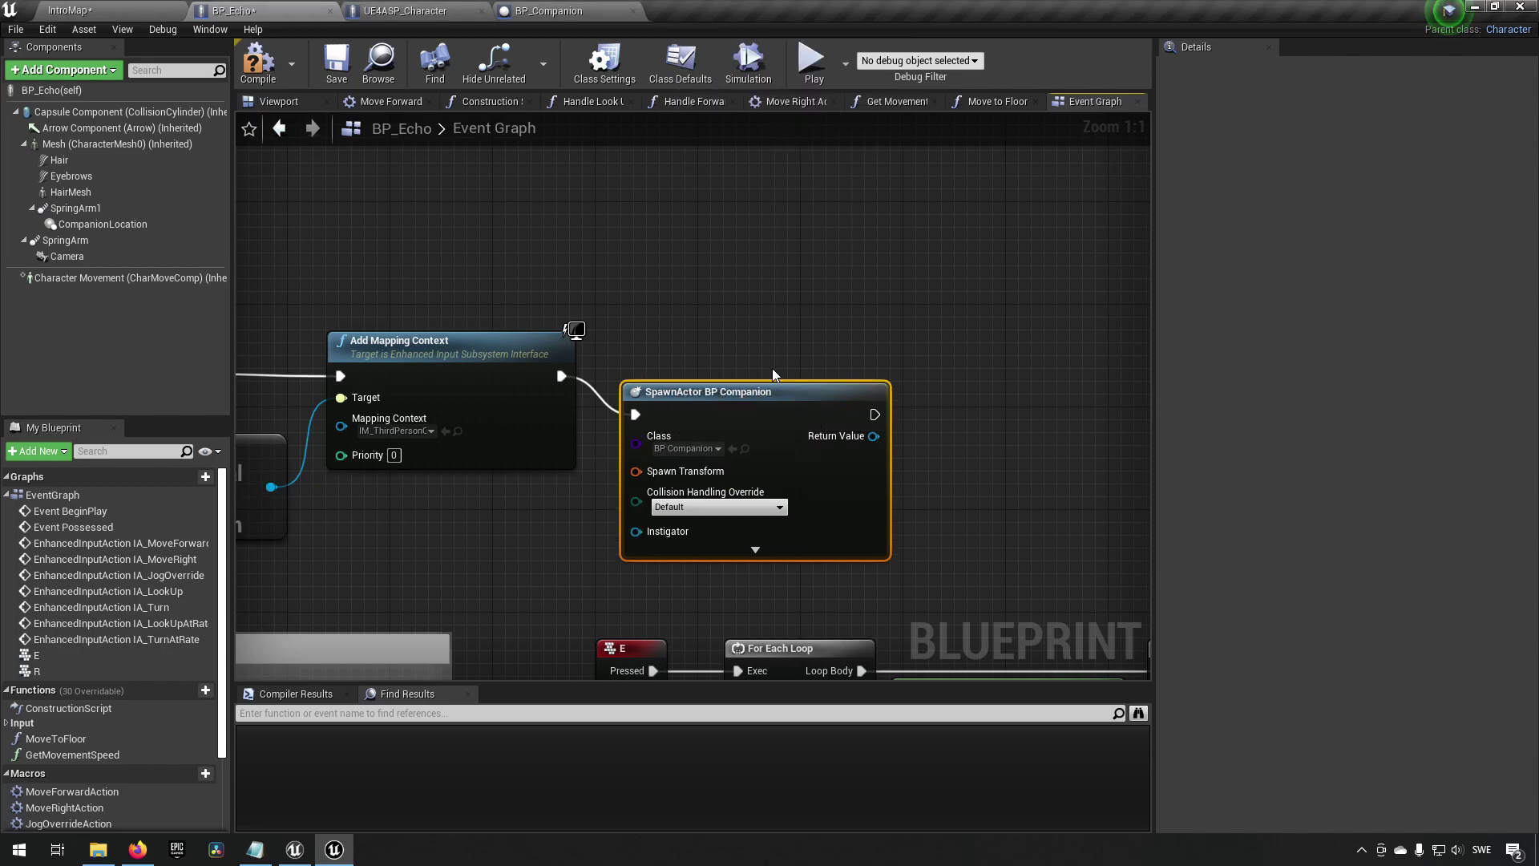
left_click_drag(761, 396, 773, 358)
- Split the SpawnActor node's Spawn Transform pin and move the nodes below it clear of the expanded node
right_click(650, 432)
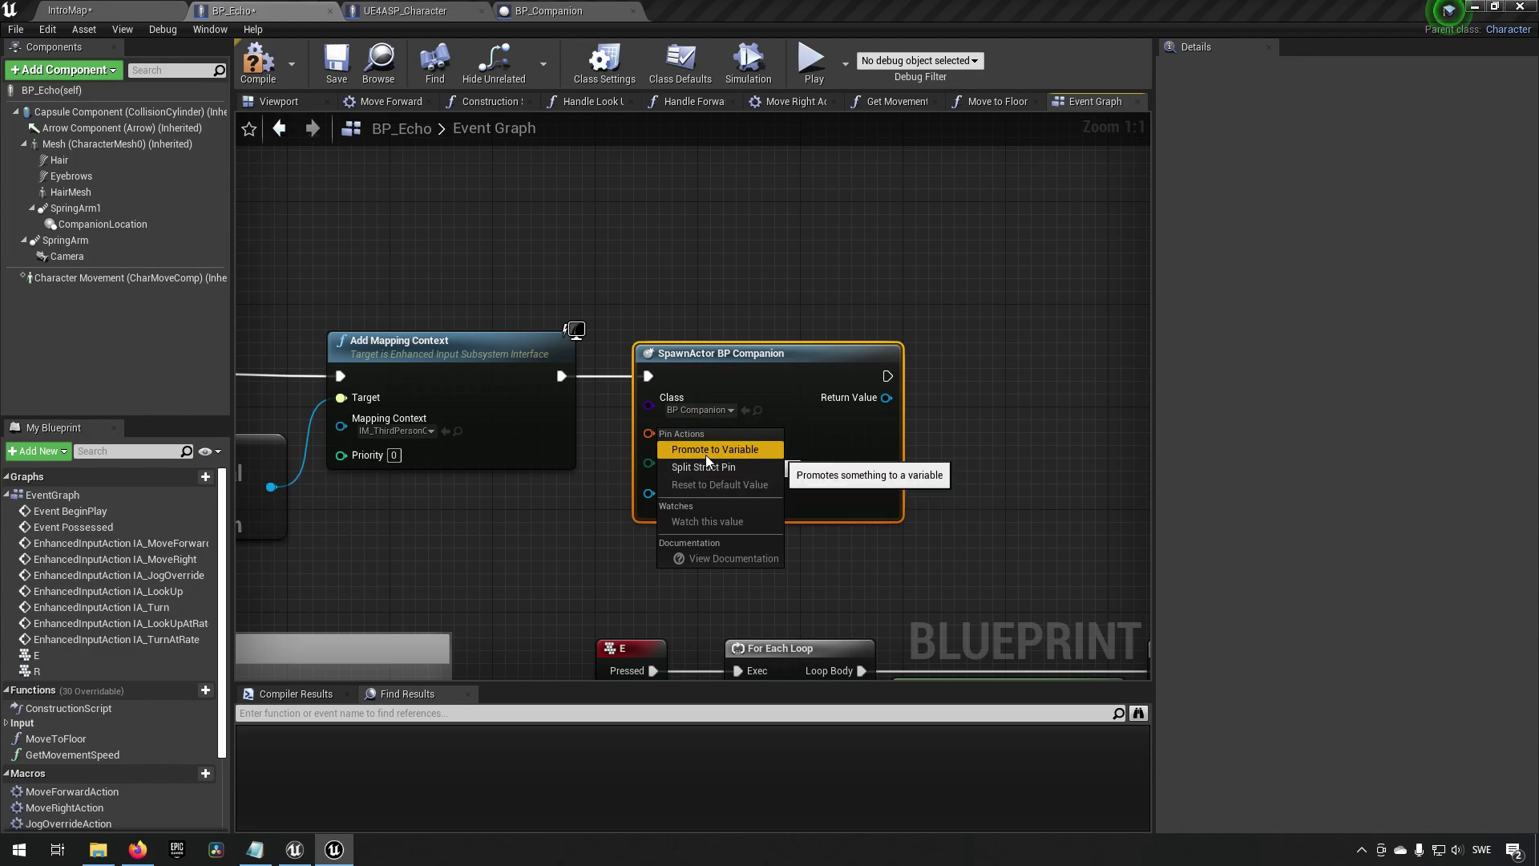
left_click(702, 467)
right_click_drag(971, 480, 686, 296)
scroll(706, 321, "down", 7)
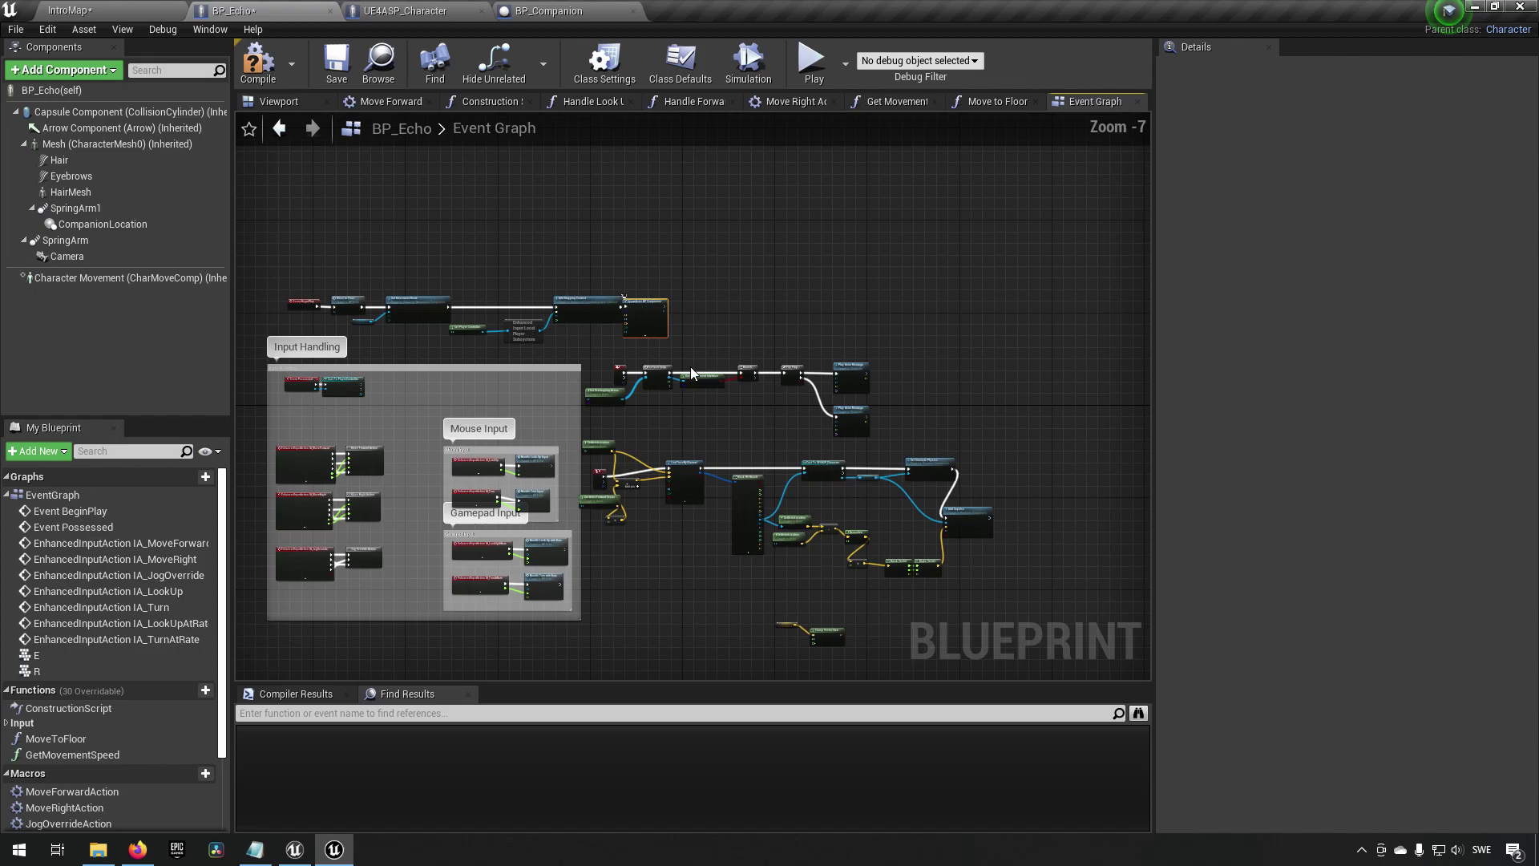
left_click_drag(1001, 648, 685, 425)
scroll(637, 322, "up", 6)
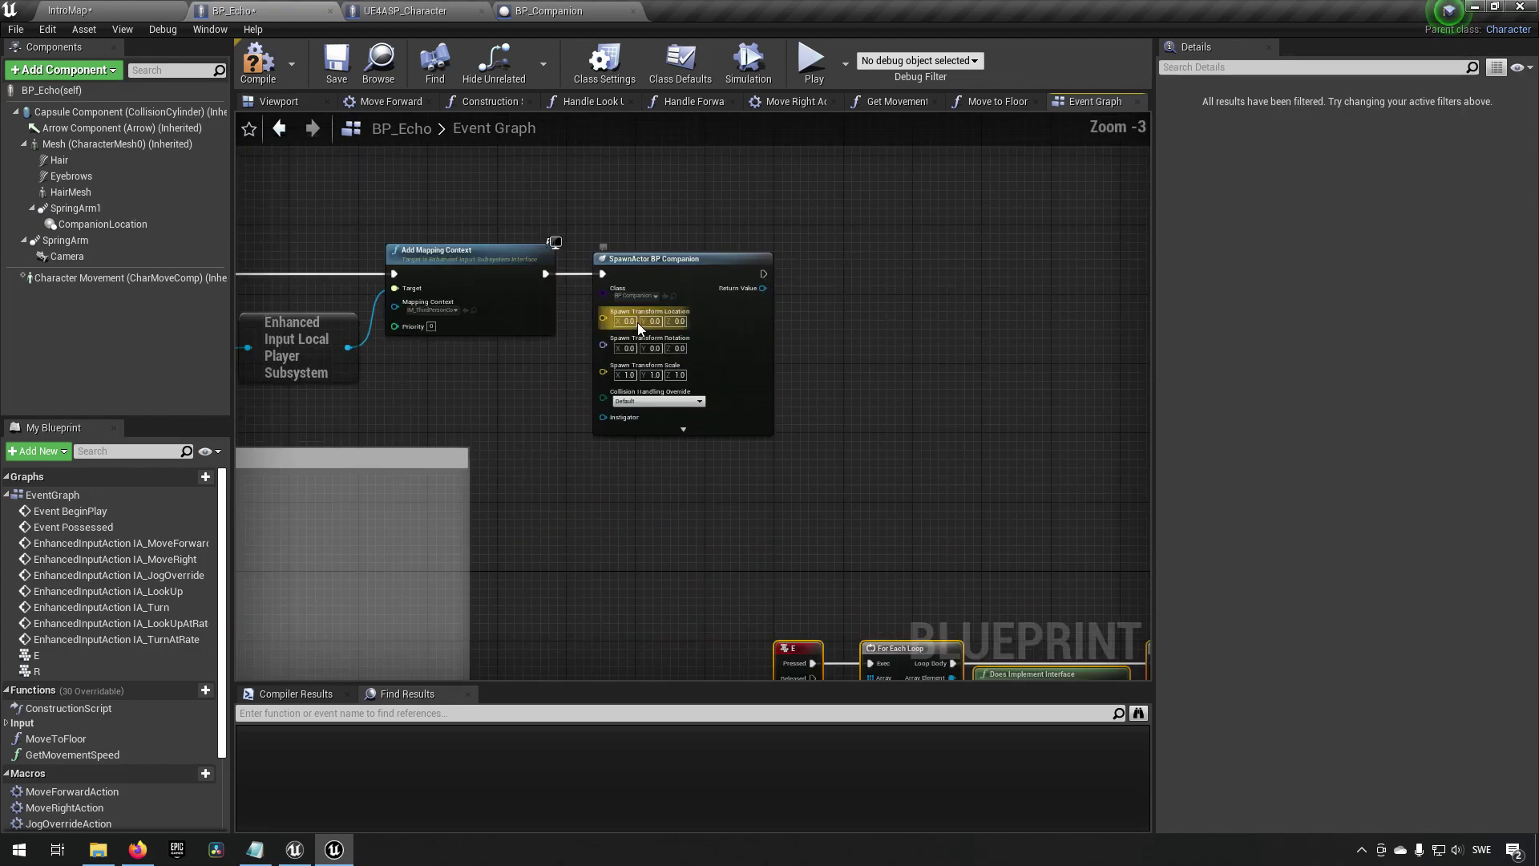
right_click_drag(897, 417, 977, 473)
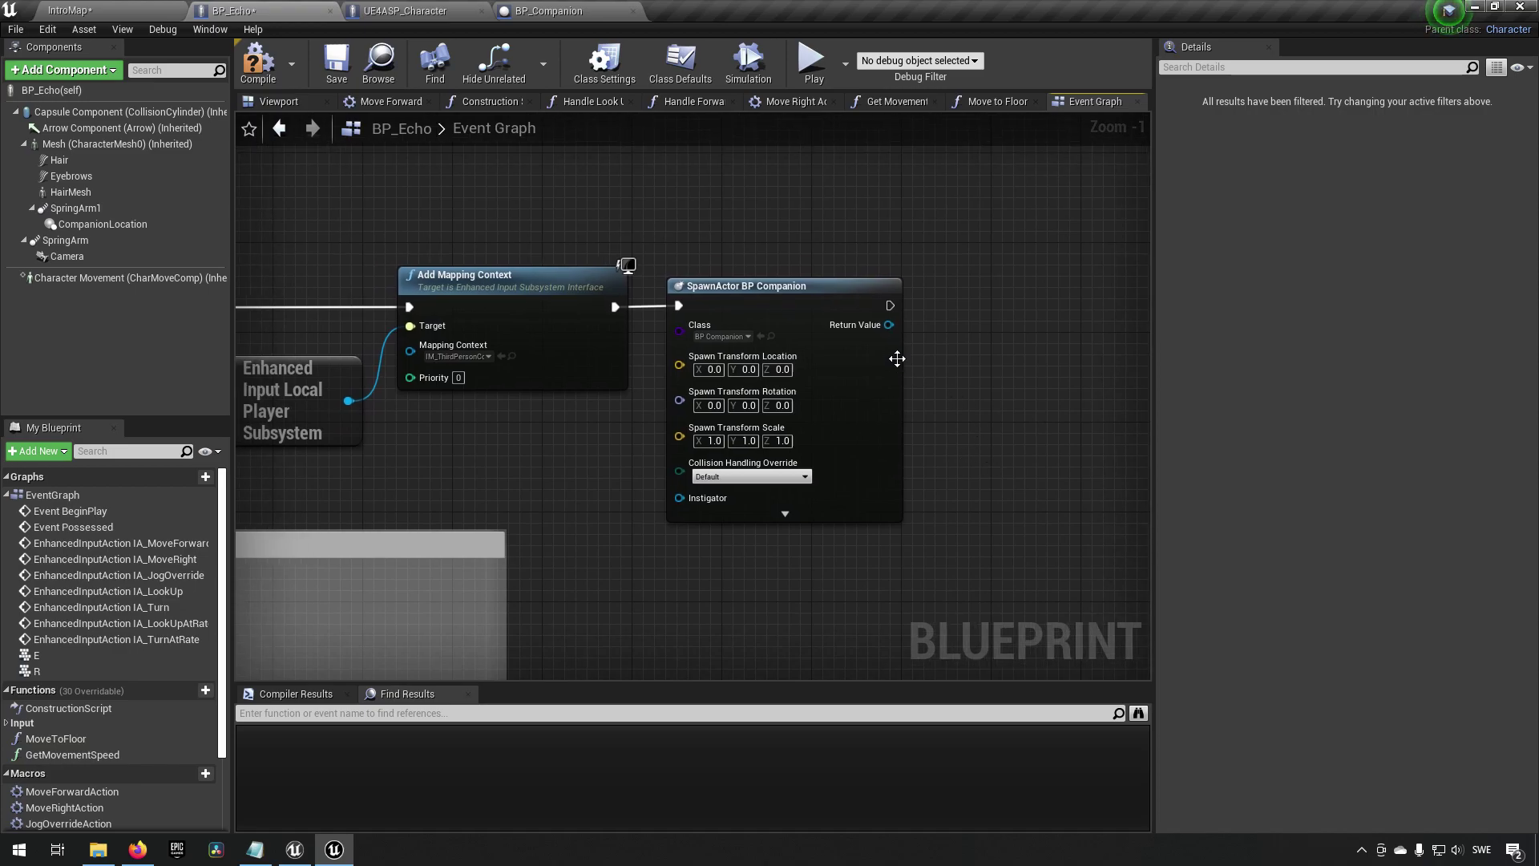
right_click_drag(896, 358, 832, 378)
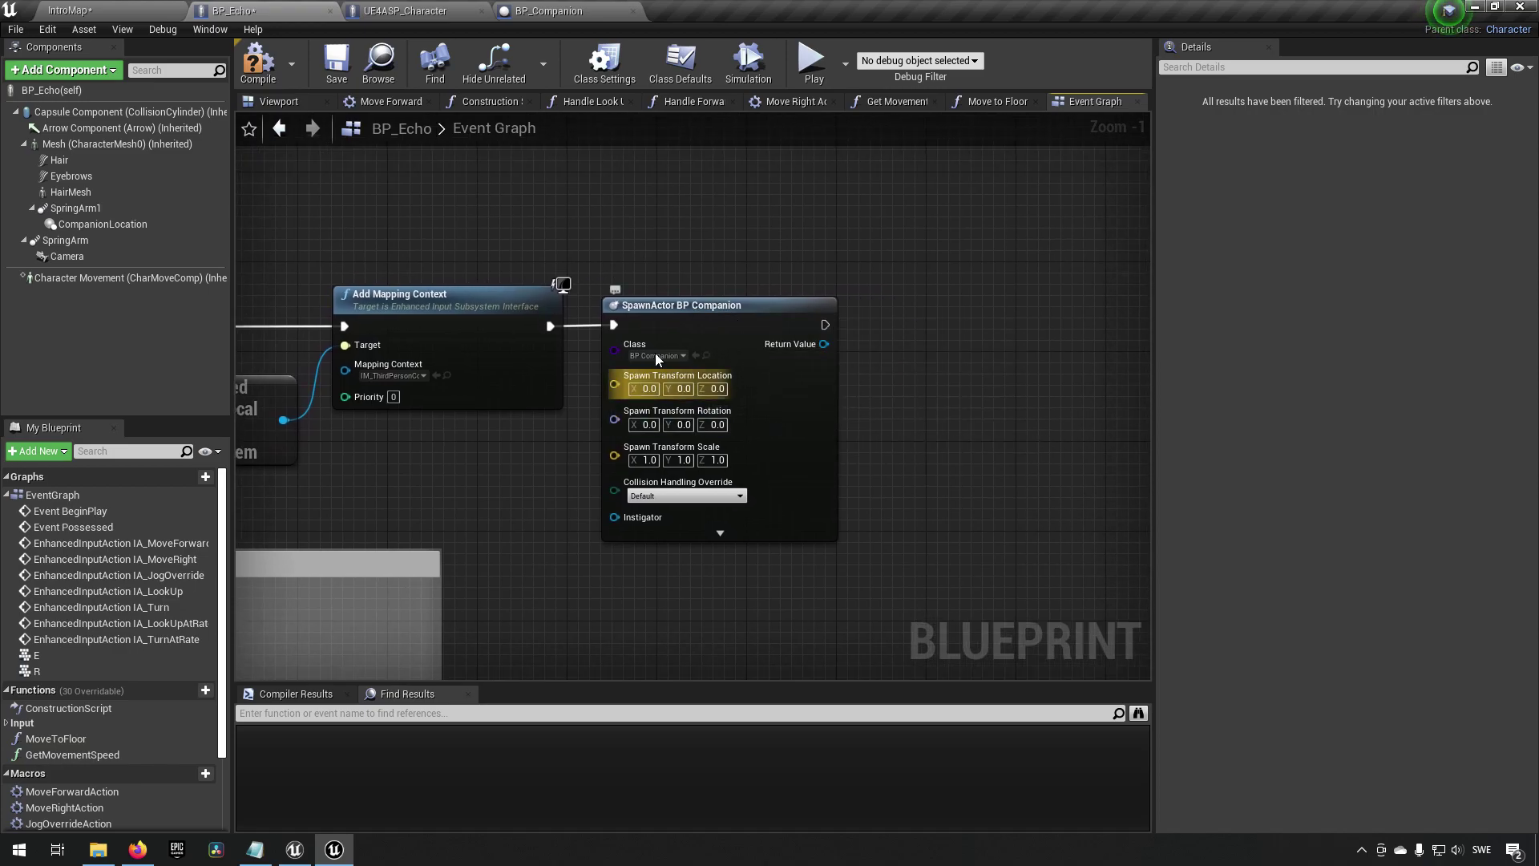
- Add an AttachActorToComponent node targeting the spawned companion's Return Value and align it with the SpawnActor node
left_click_drag(823, 345, 869, 343)
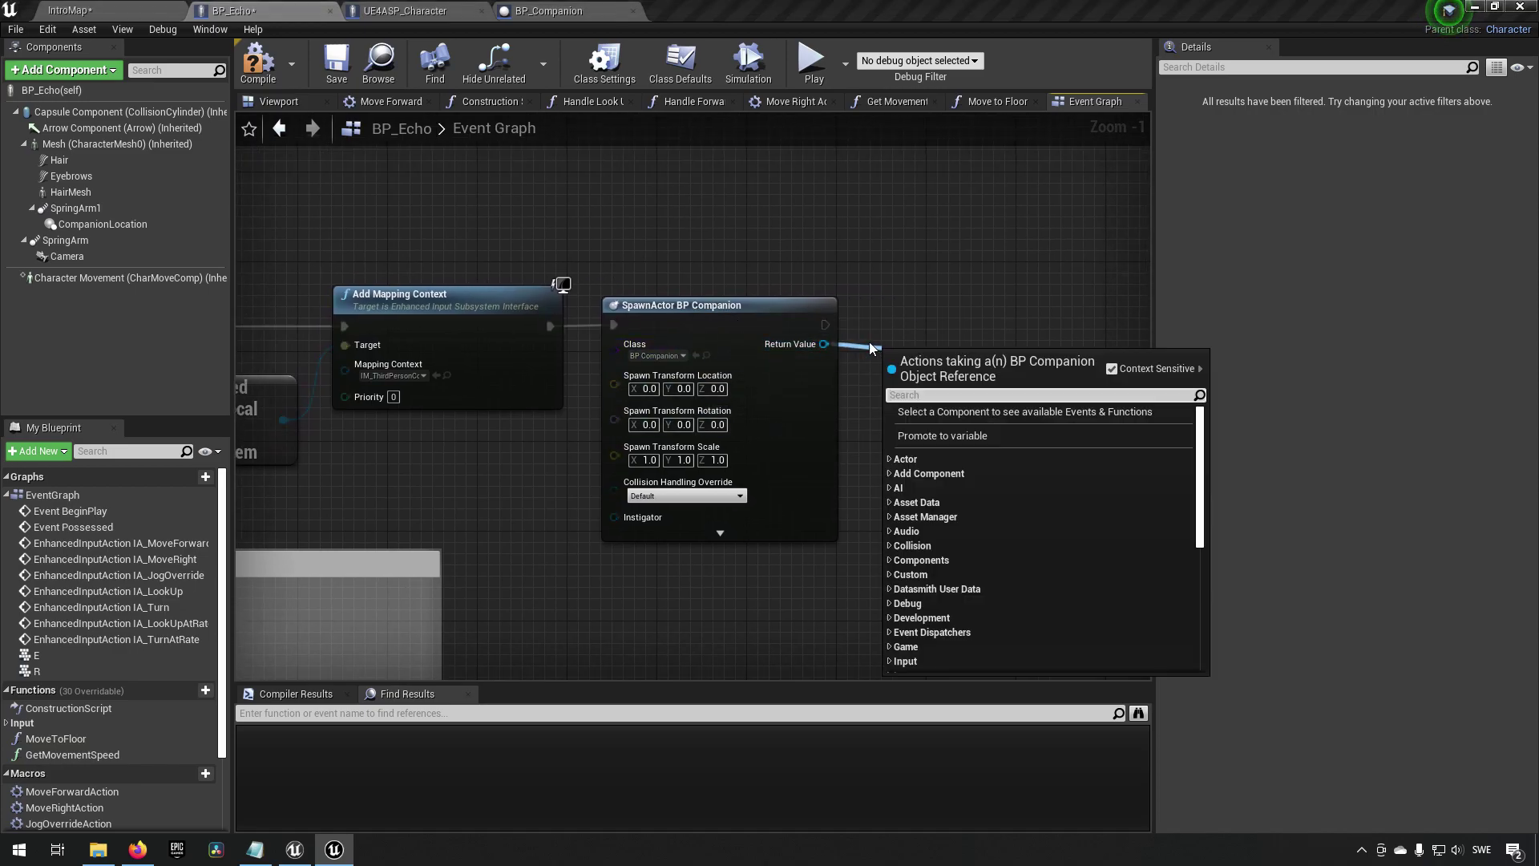
type("attach acto")
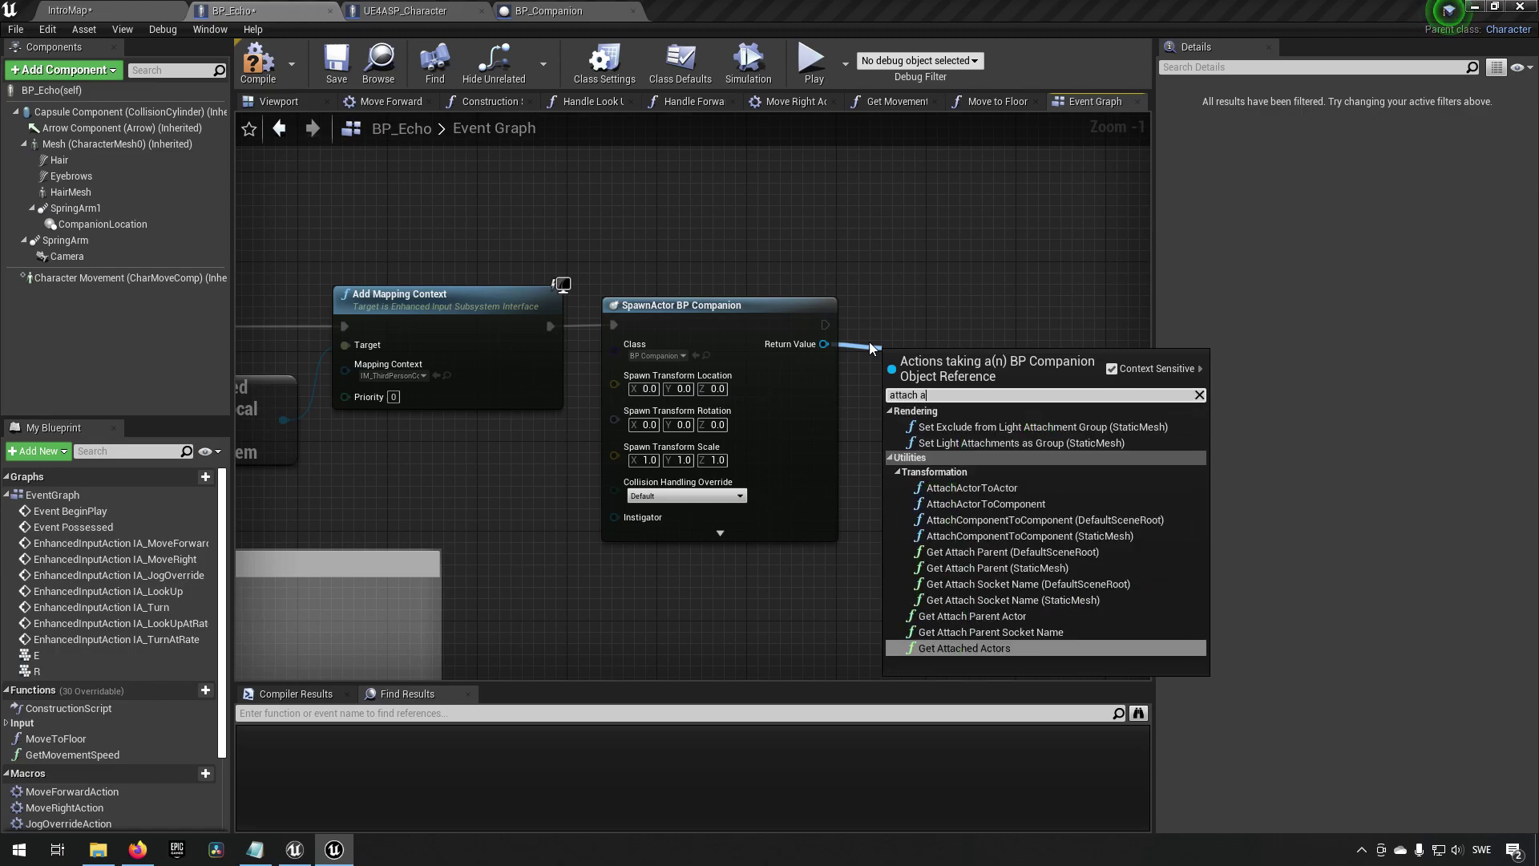
key("Up")
key("Up")
key("Return")
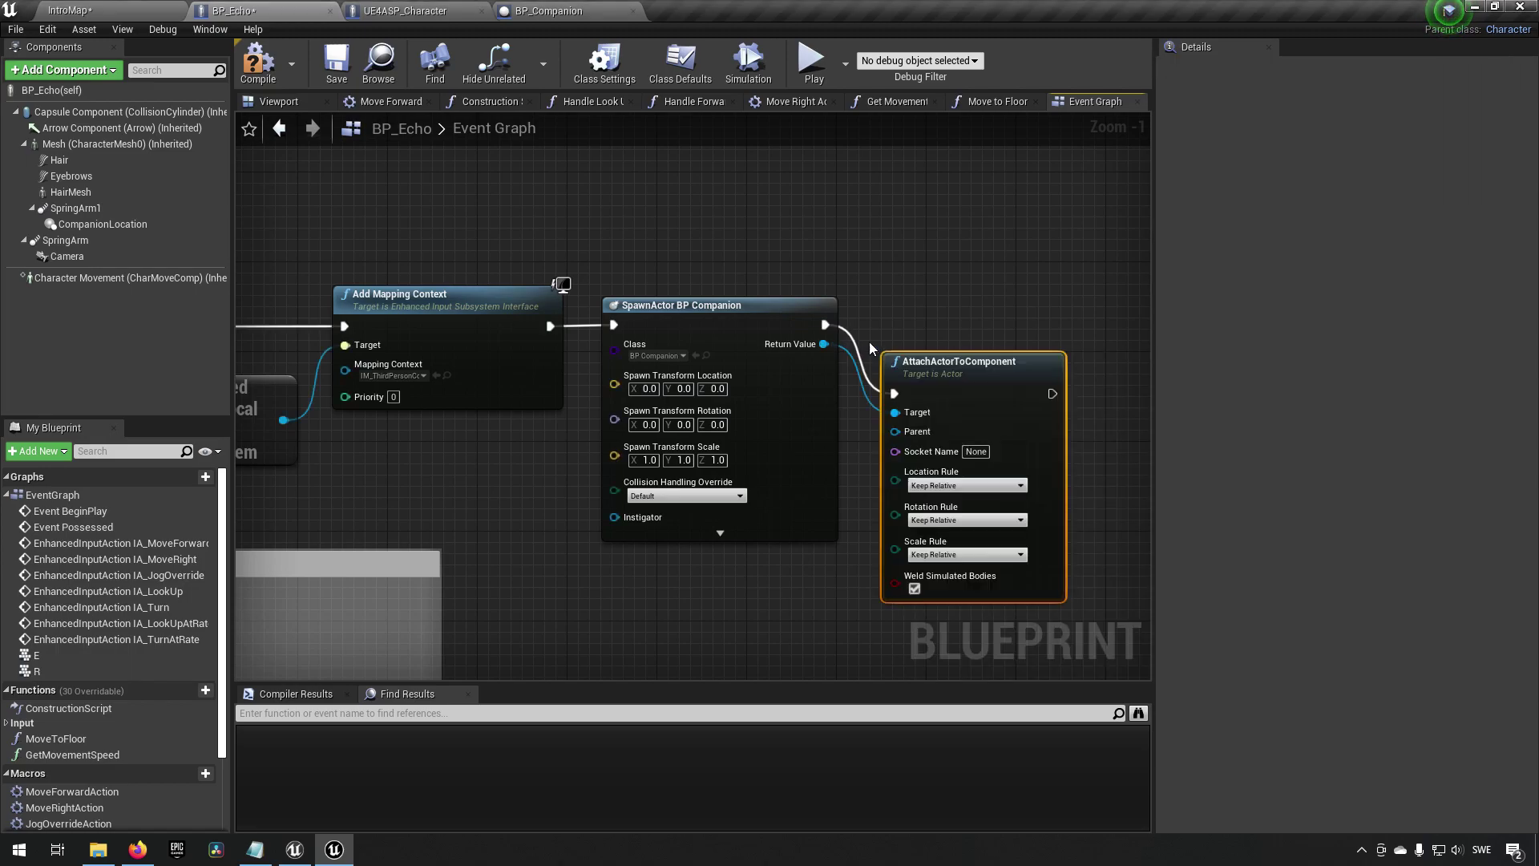
left_click_drag(963, 377, 1042, 312)
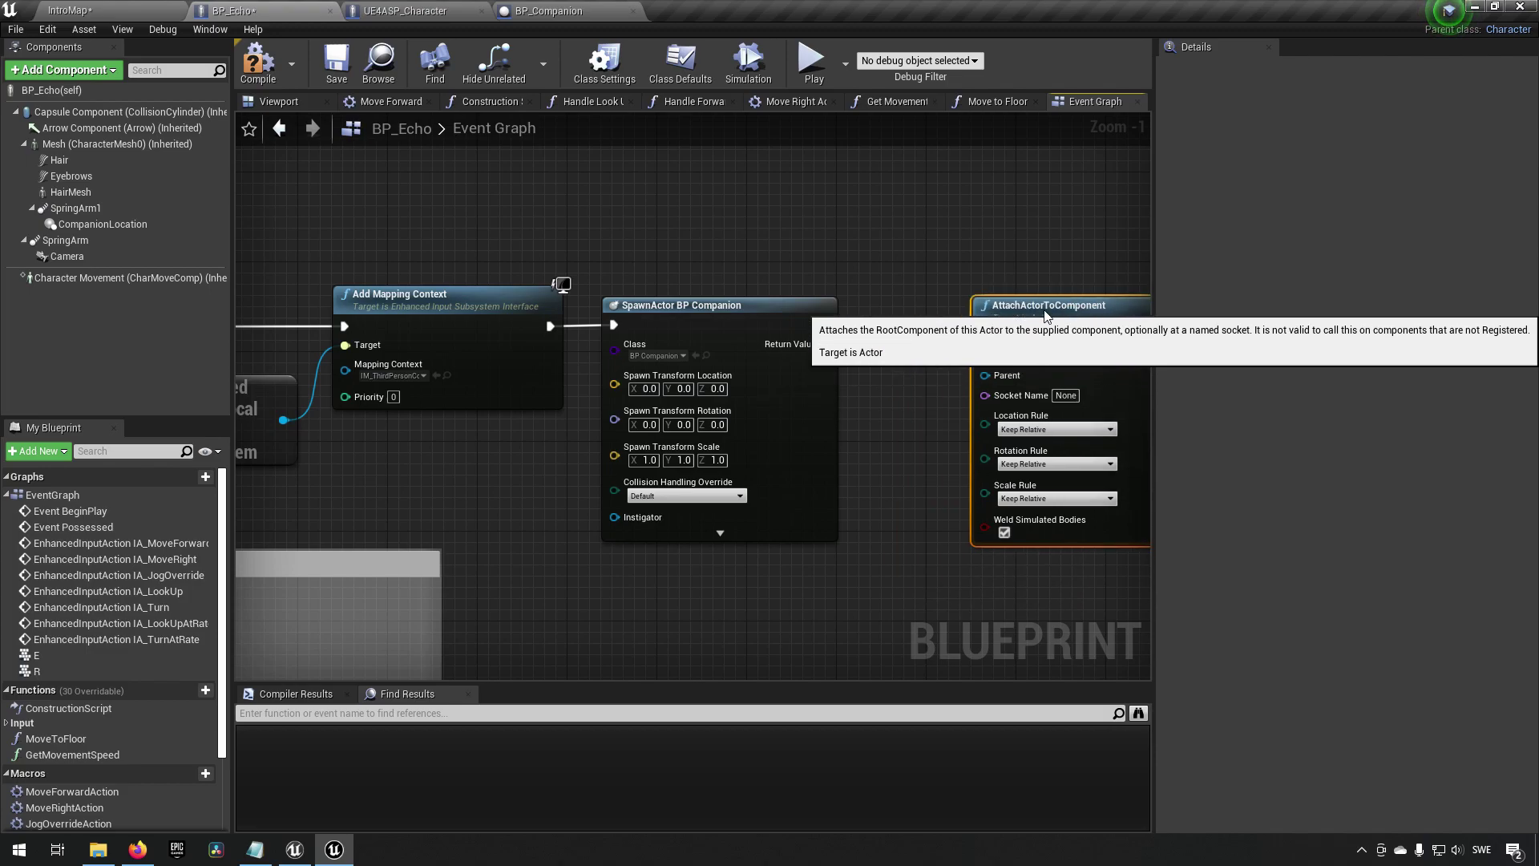
- Add a reference to the CompanionLocation component and connect it to the Parent input of AttachActorToComponent
left_click(861, 167)
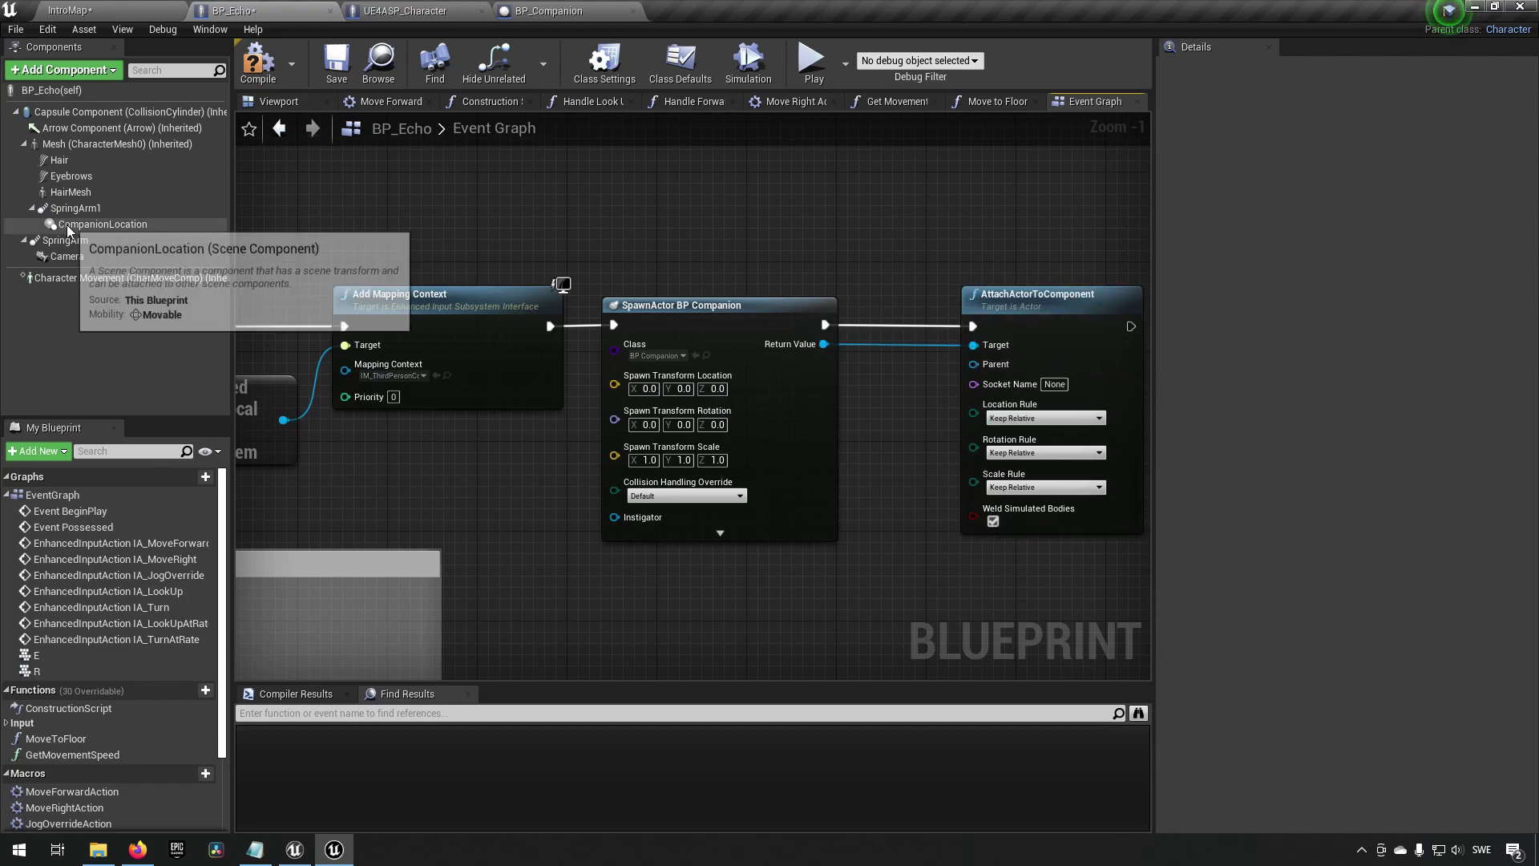
left_click_drag(84, 224, 815, 571)
right_click_drag(970, 593, 801, 593)
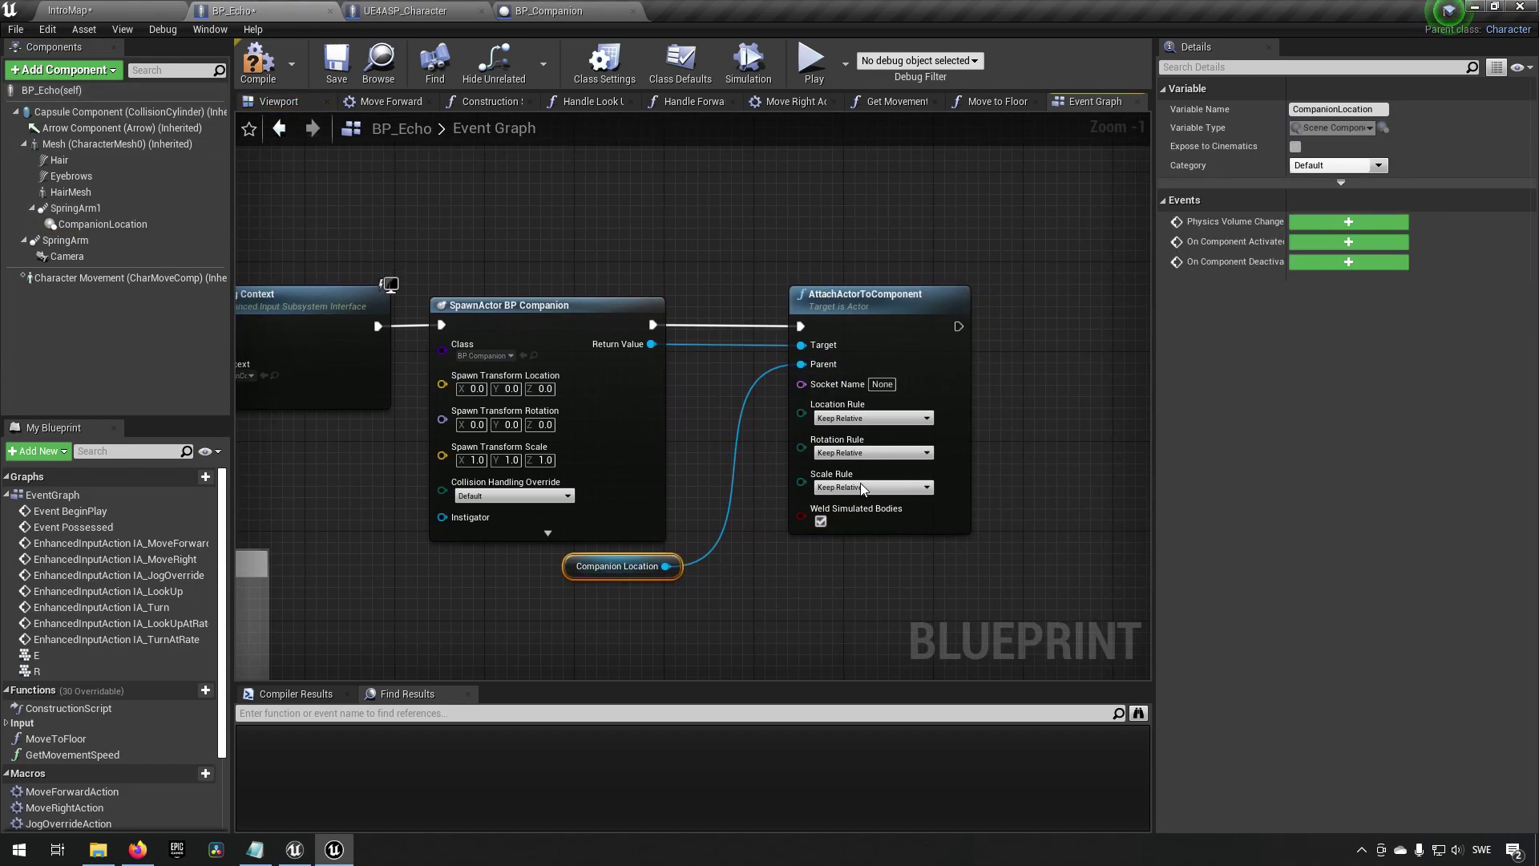
- Set the Location, Rotation and Scale Rules of AttachActorToComponent to Keep World and compile BP_Echo
left_click(872, 418)
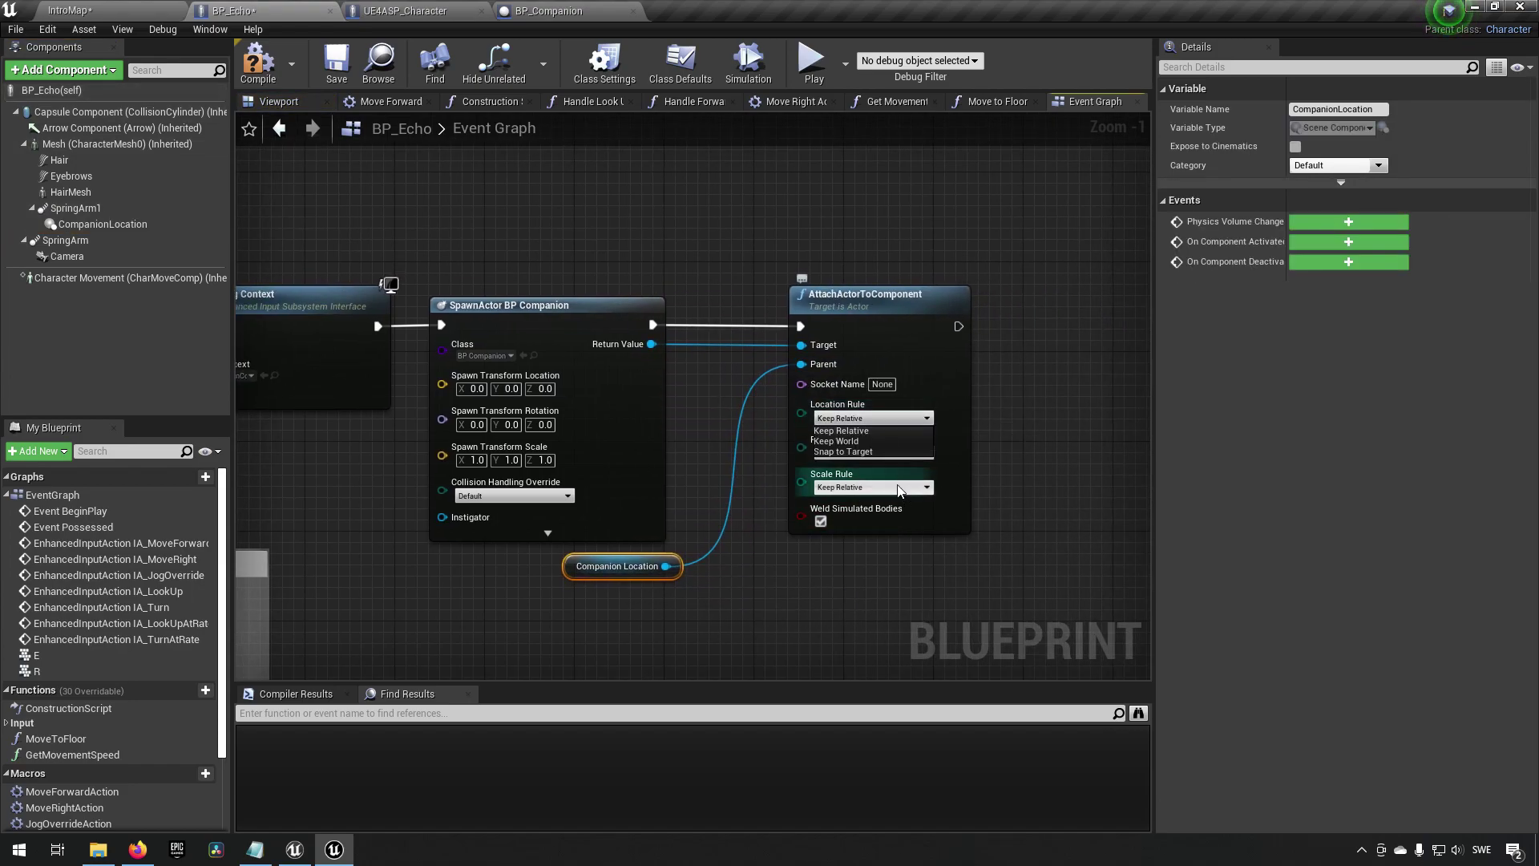
left_click(861, 441)
left_click(872, 452)
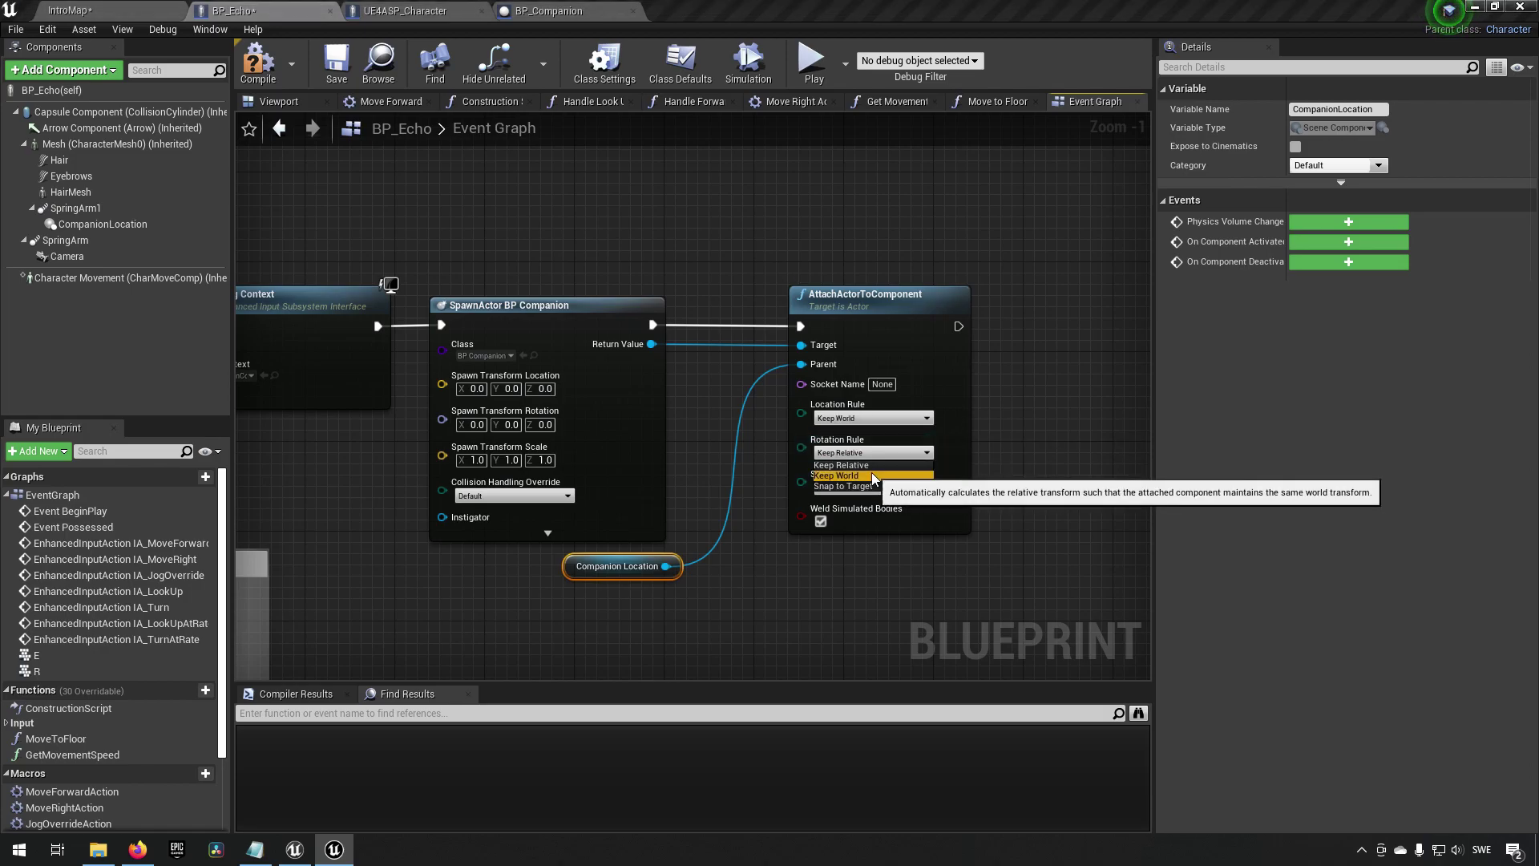
left_click(872, 474)
left_click(872, 486)
left_click(867, 511)
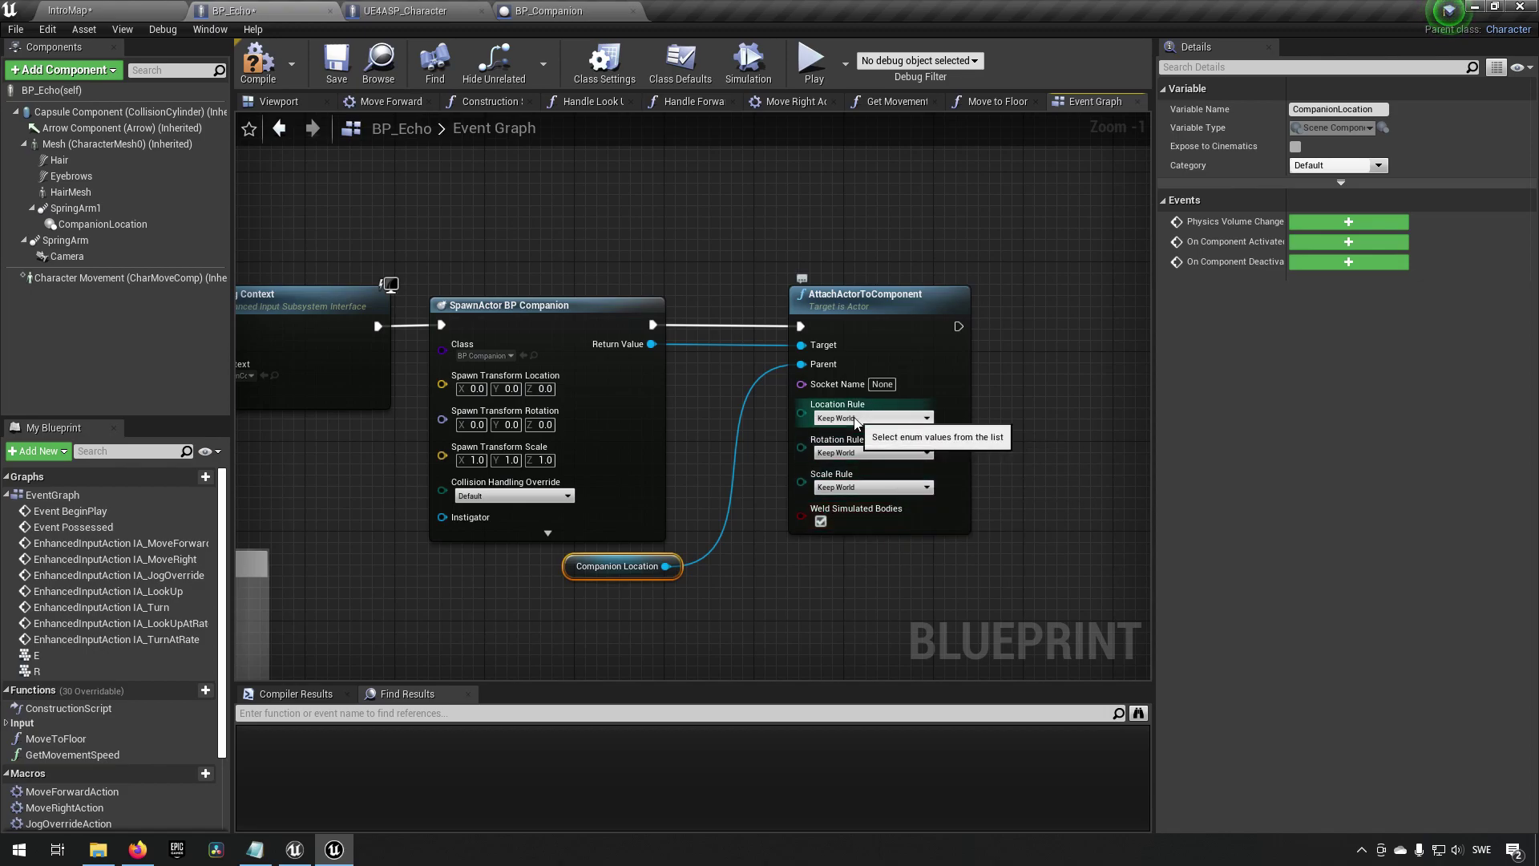
left_click(921, 419)
left_click(922, 422)
left_click(782, 307)
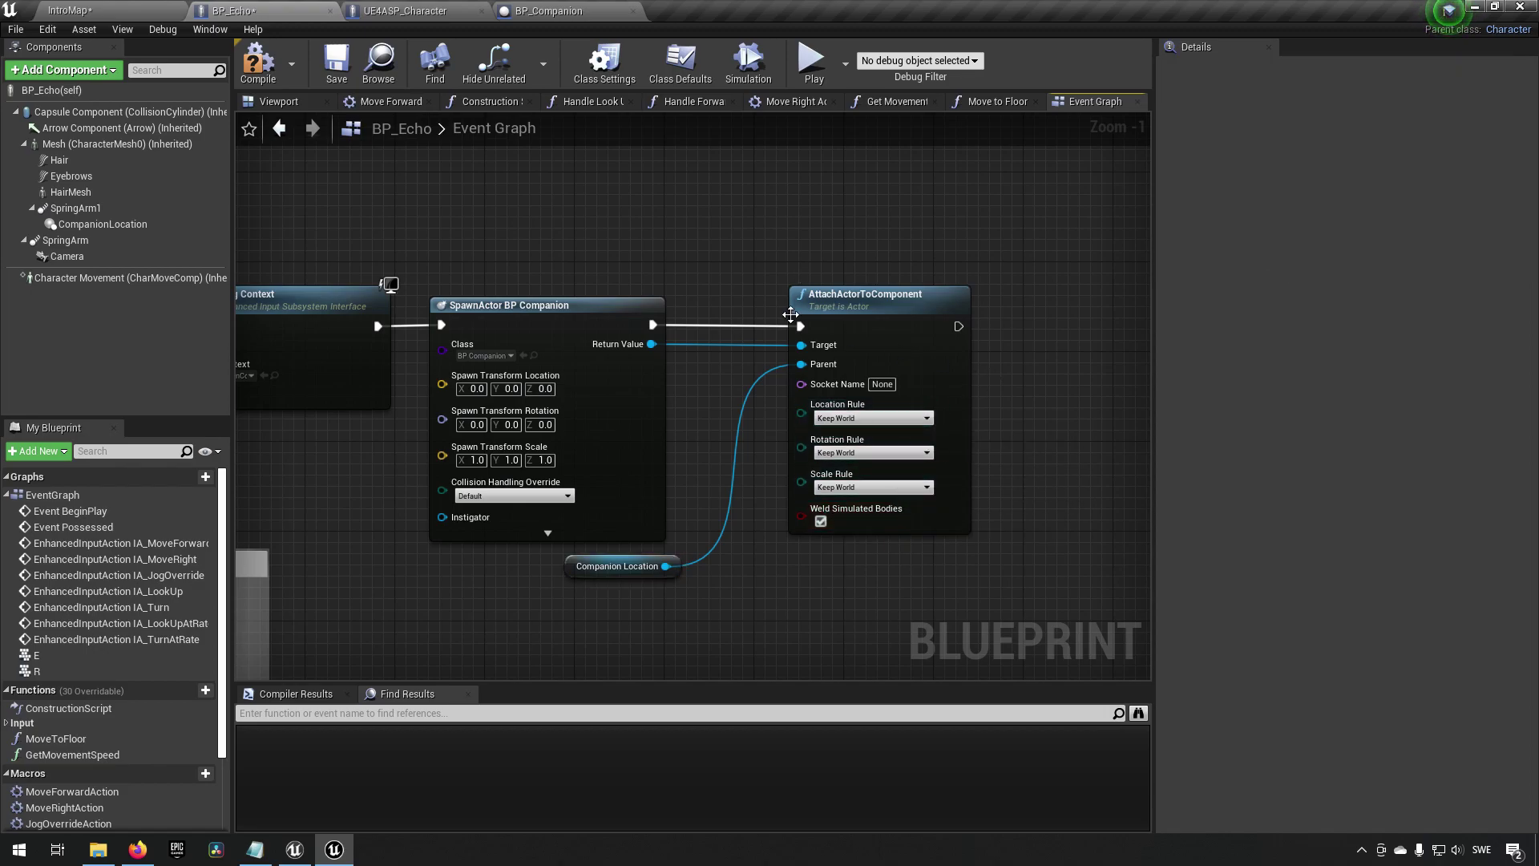
left_click(258, 64)
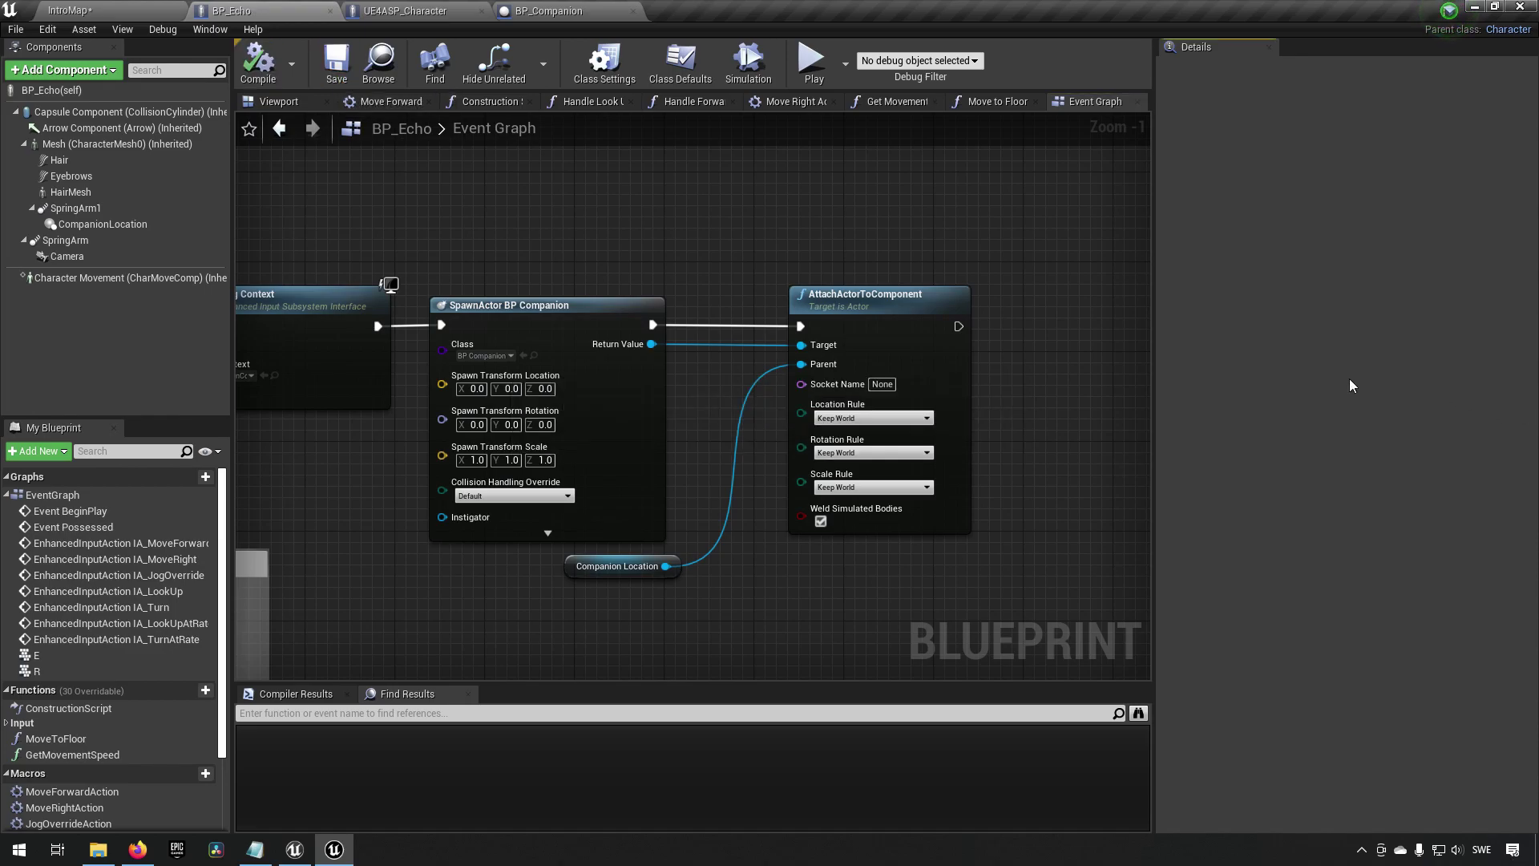
- Set the Location, Rotation and Scale Rules of AttachActorToComponent to Snap to Target and save BP_Echo
left_click(911, 418)
left_click(873, 452)
left_click(890, 454)
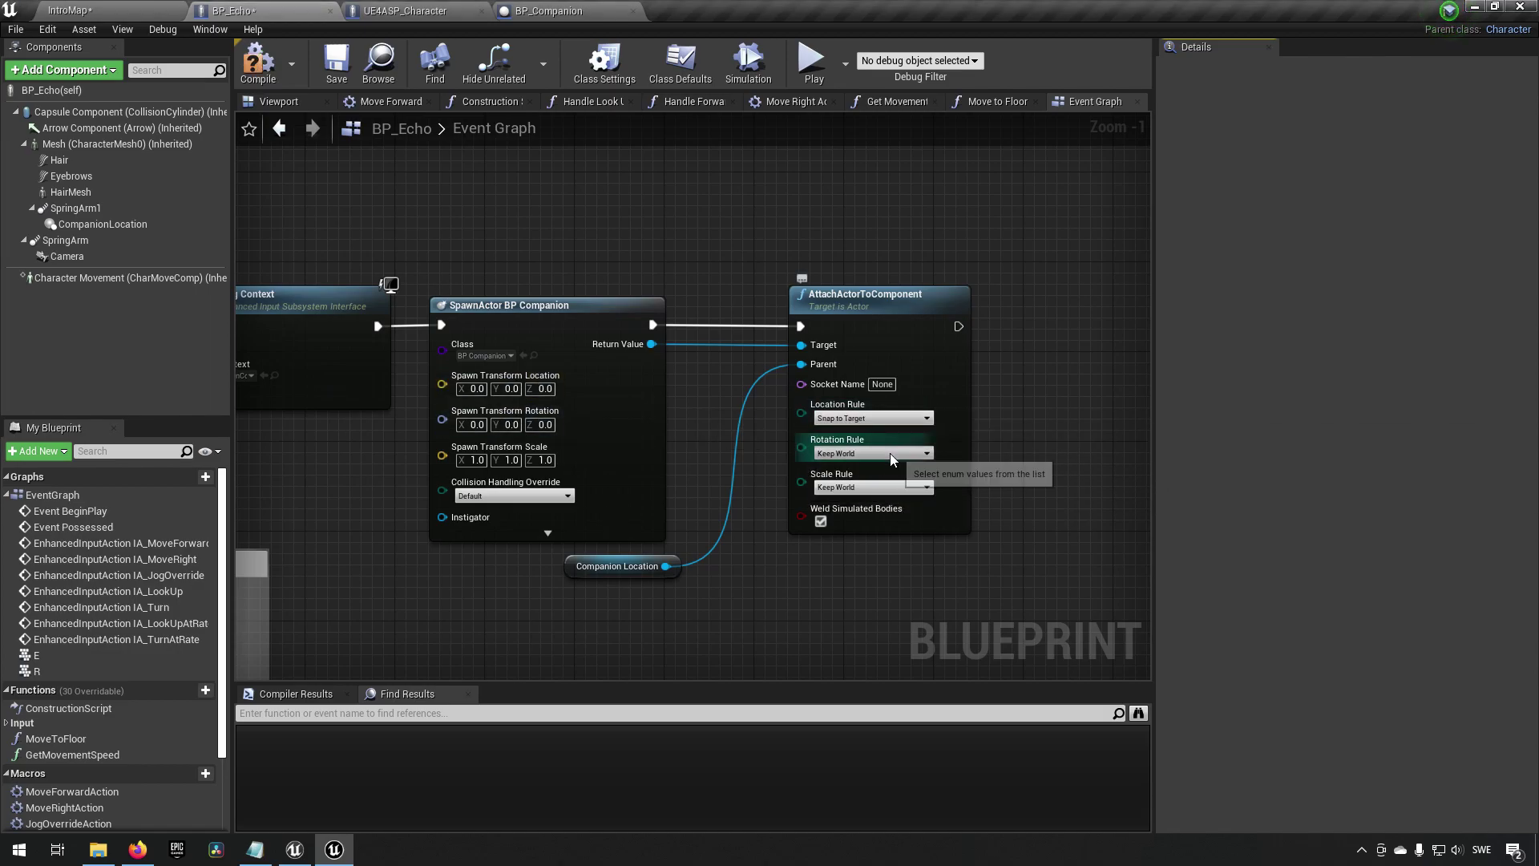
left_click(872, 486)
left_click(882, 486)
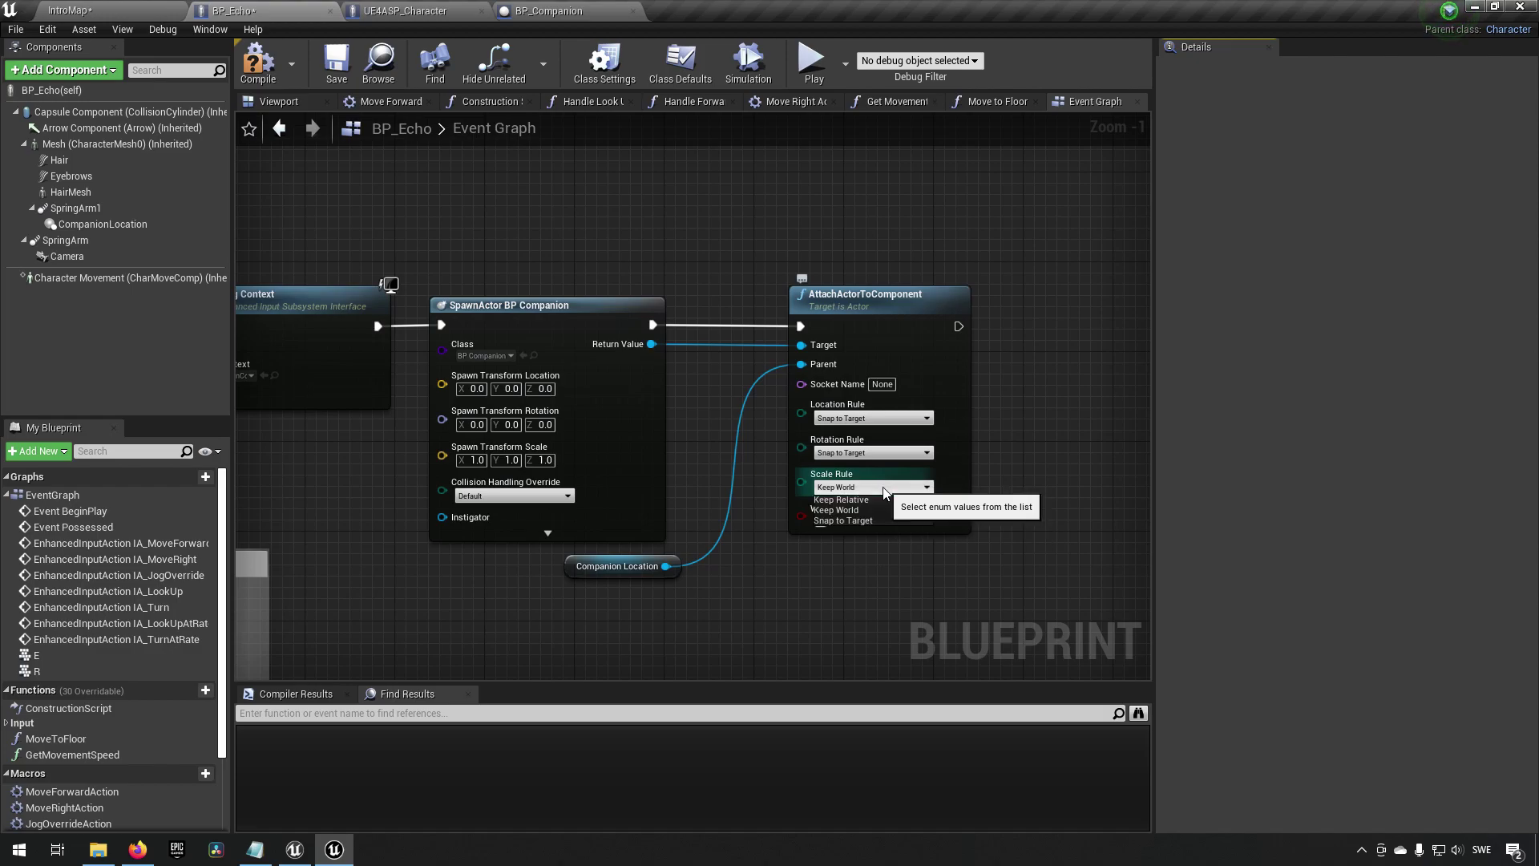
left_click(870, 521)
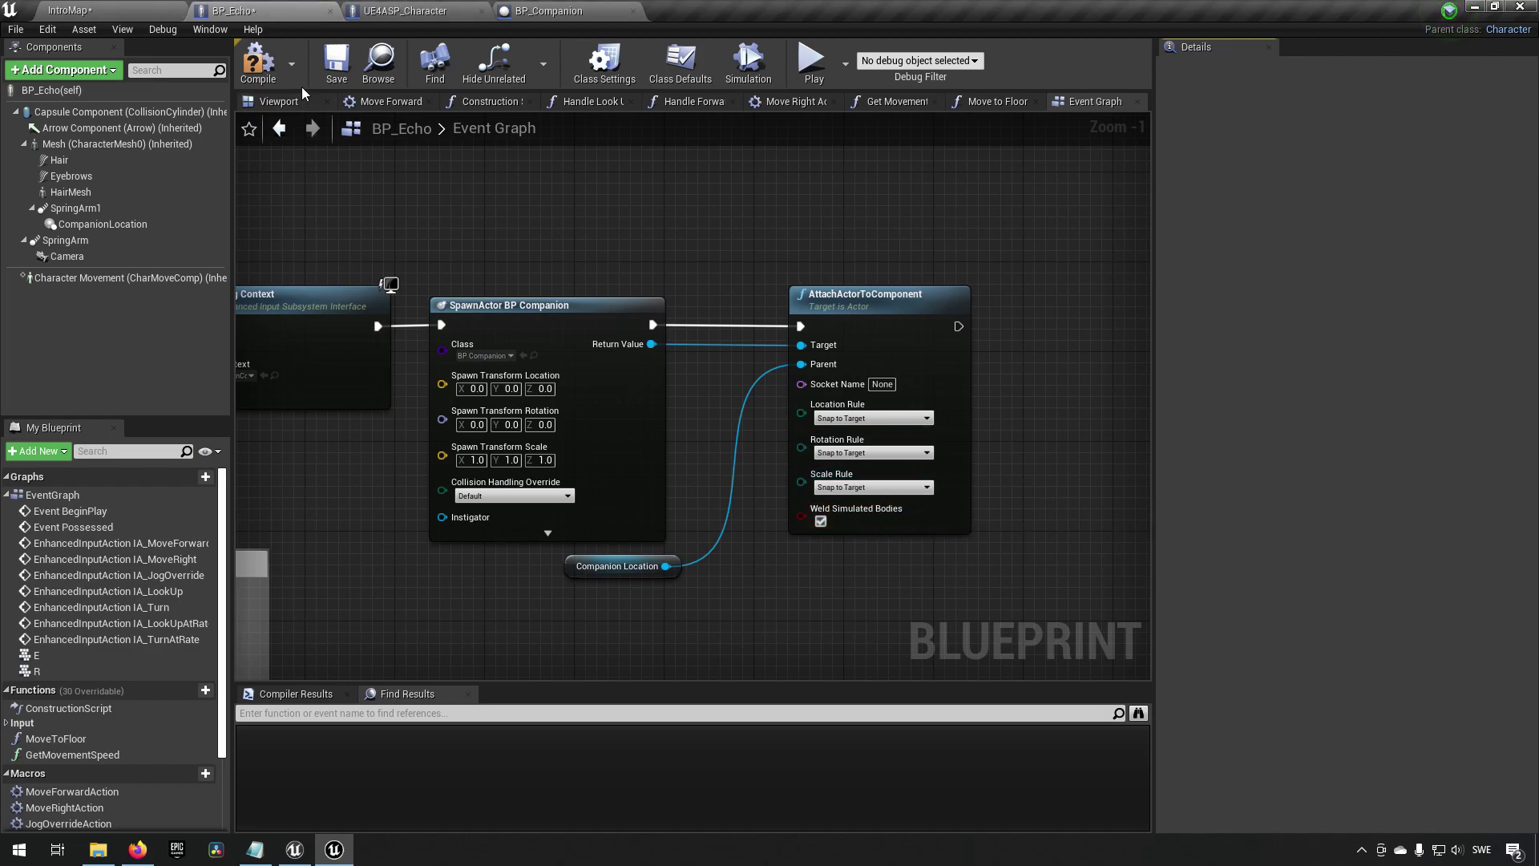
left_click(331, 71)
- Play IntroMap and walk Echo forward and backward to test how the companion follows, and end the play session
left_click(128, 9)
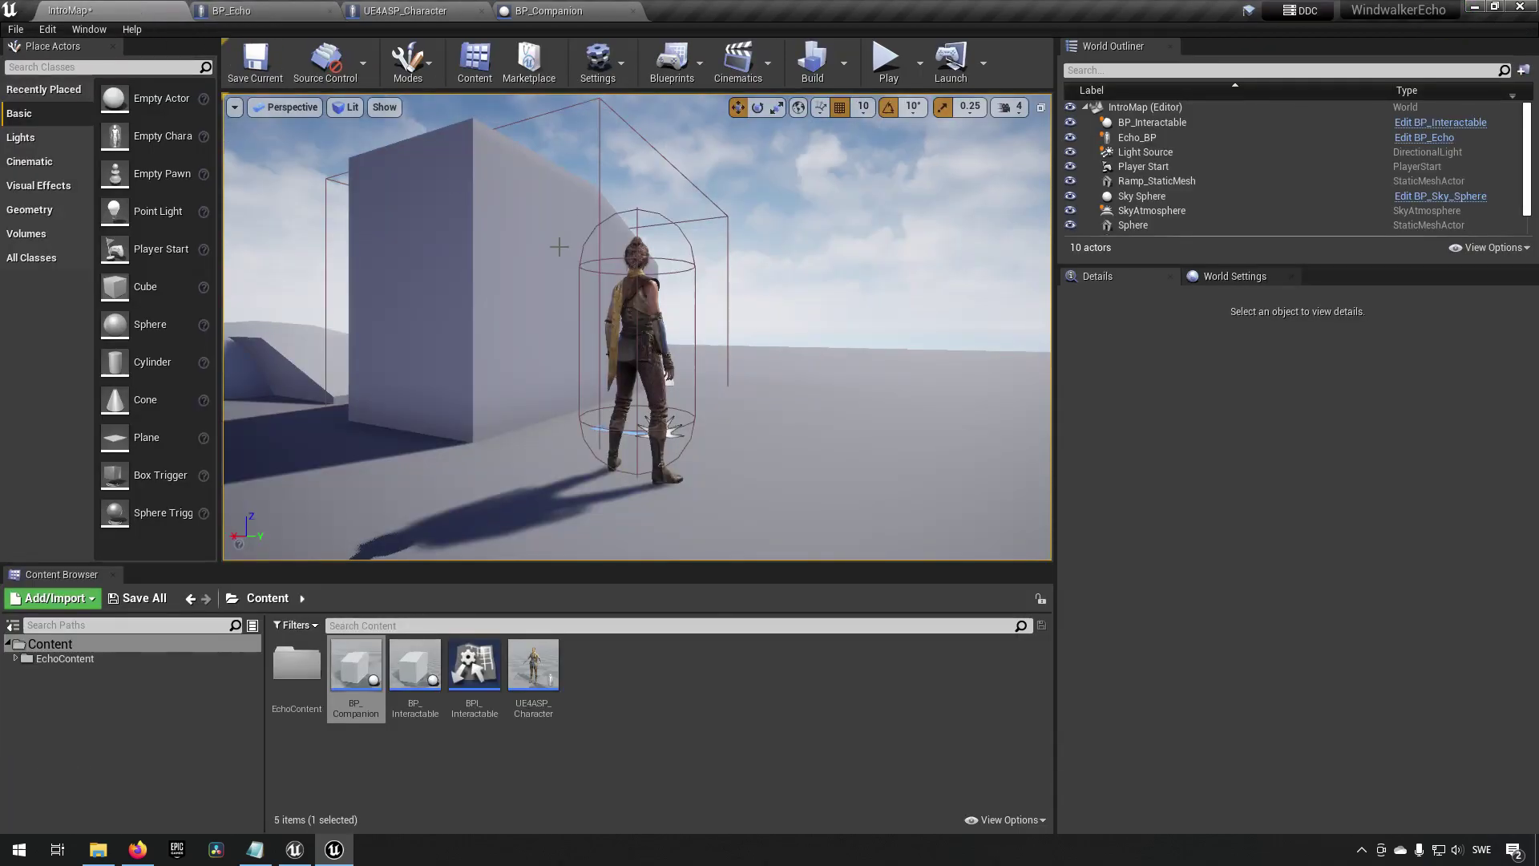
left_click(886, 60)
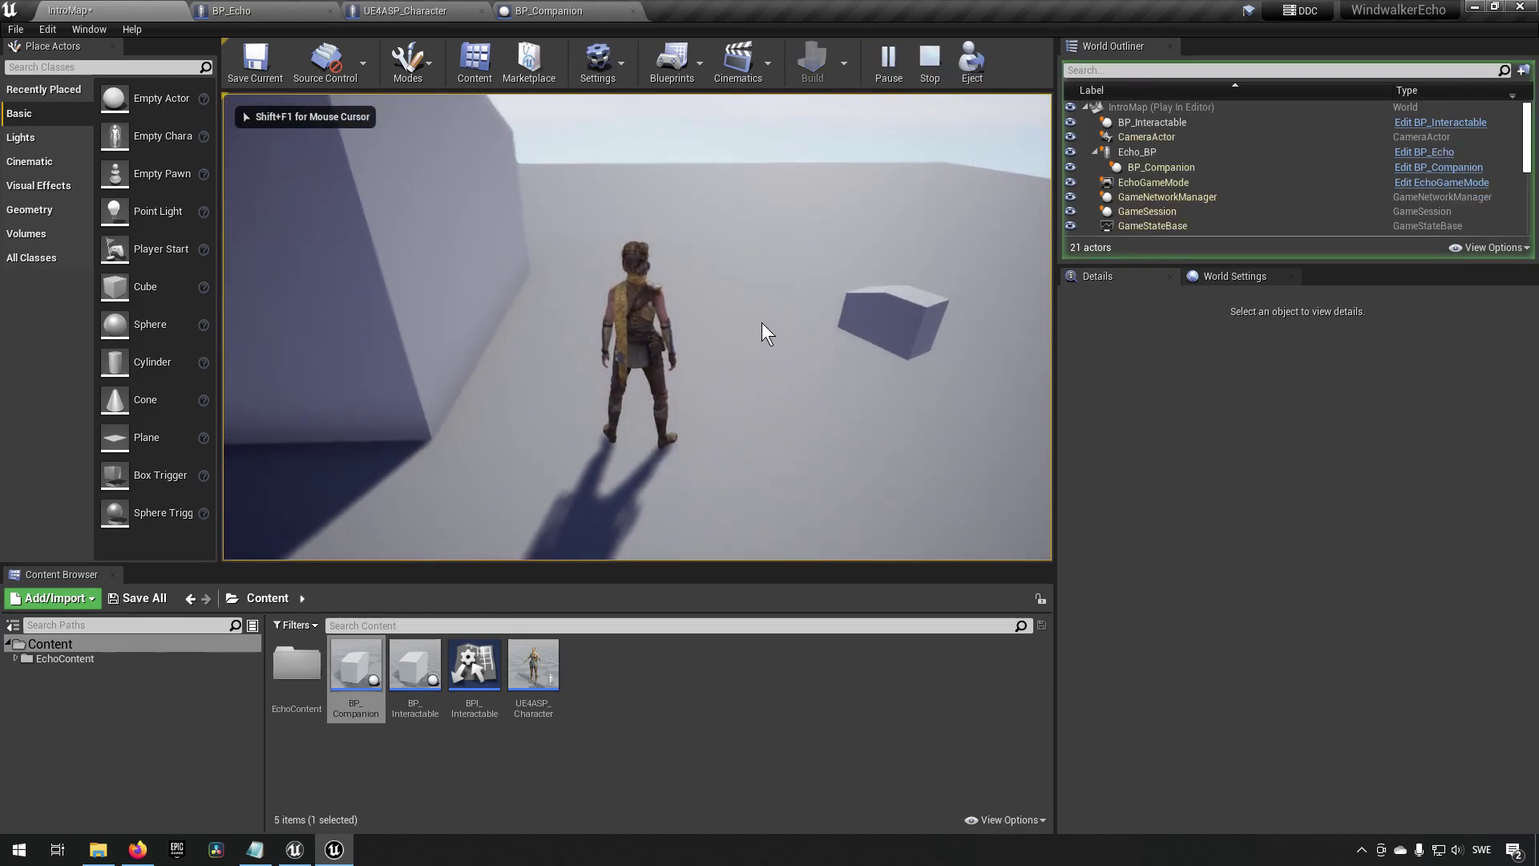
key("w")
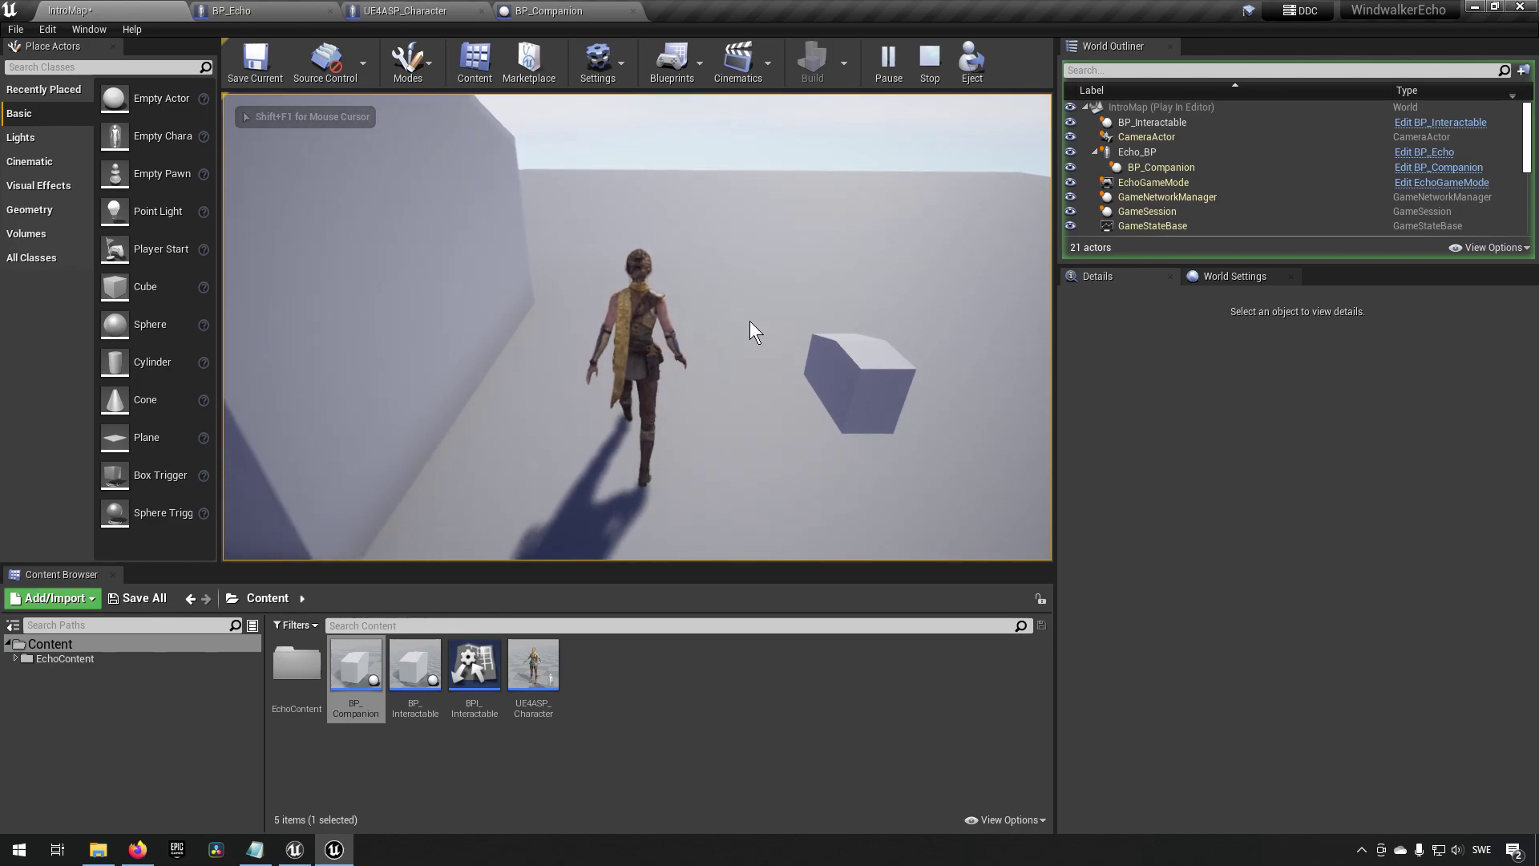
key("s")
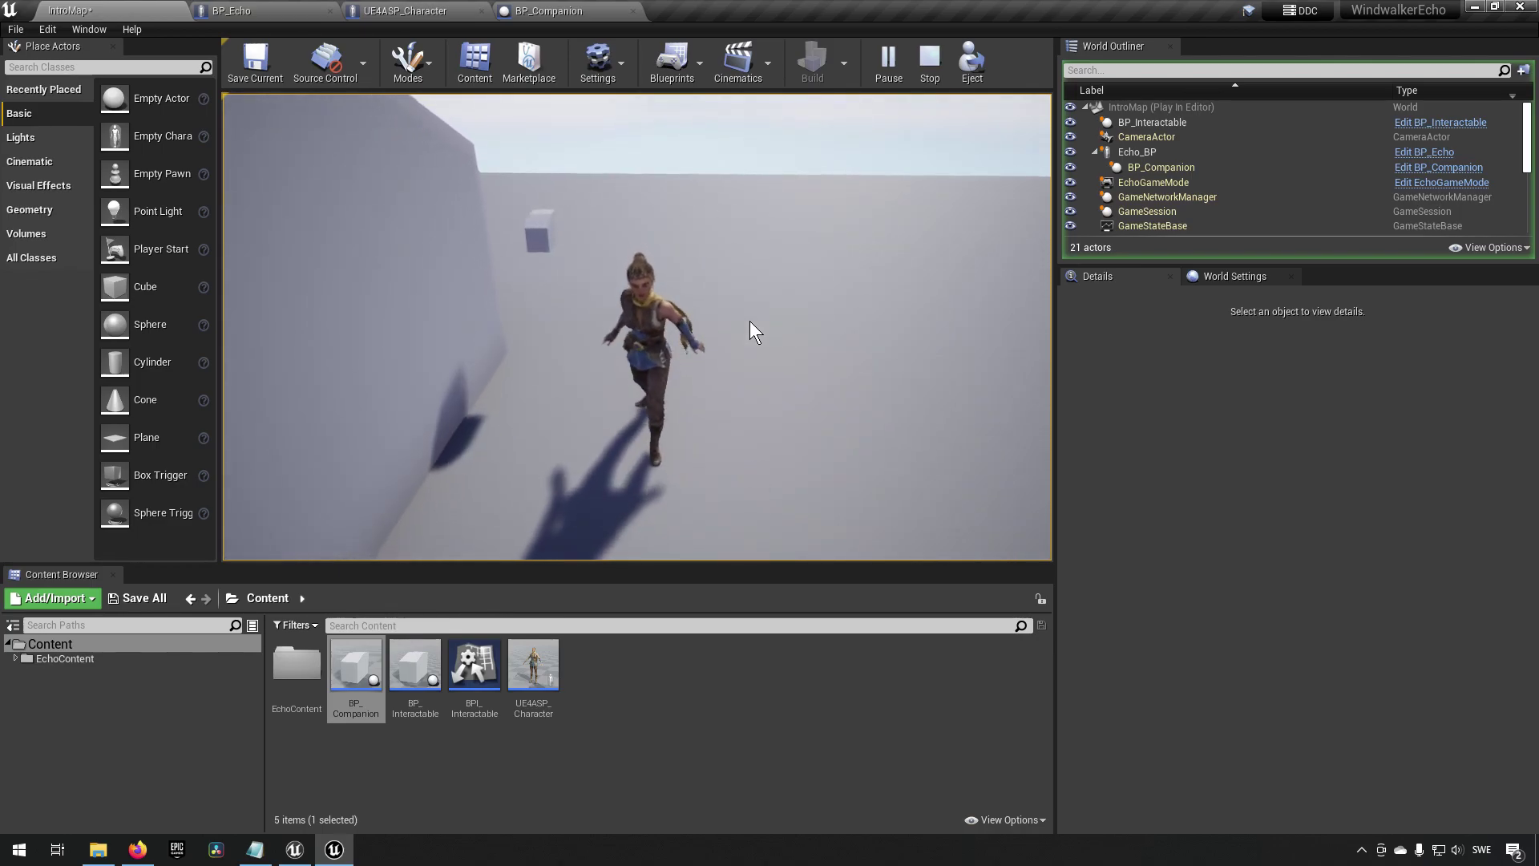
key("w")
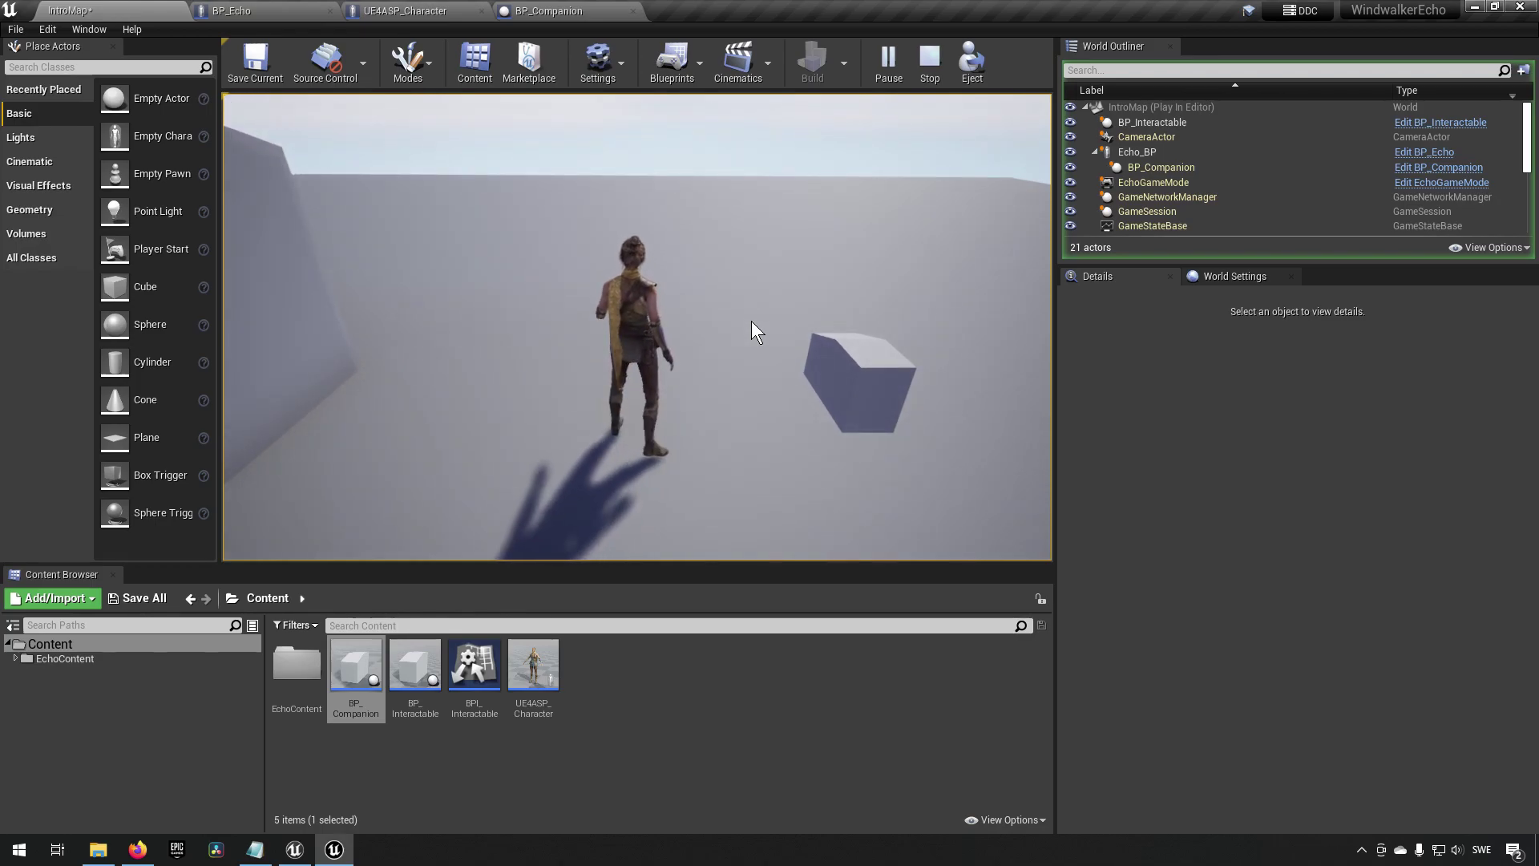
key("Escape")
- Reset Max Walk Speed of BP_Echo's Character Movement component to the default 600.0, then compile and save the blueprint
left_click(561, 11)
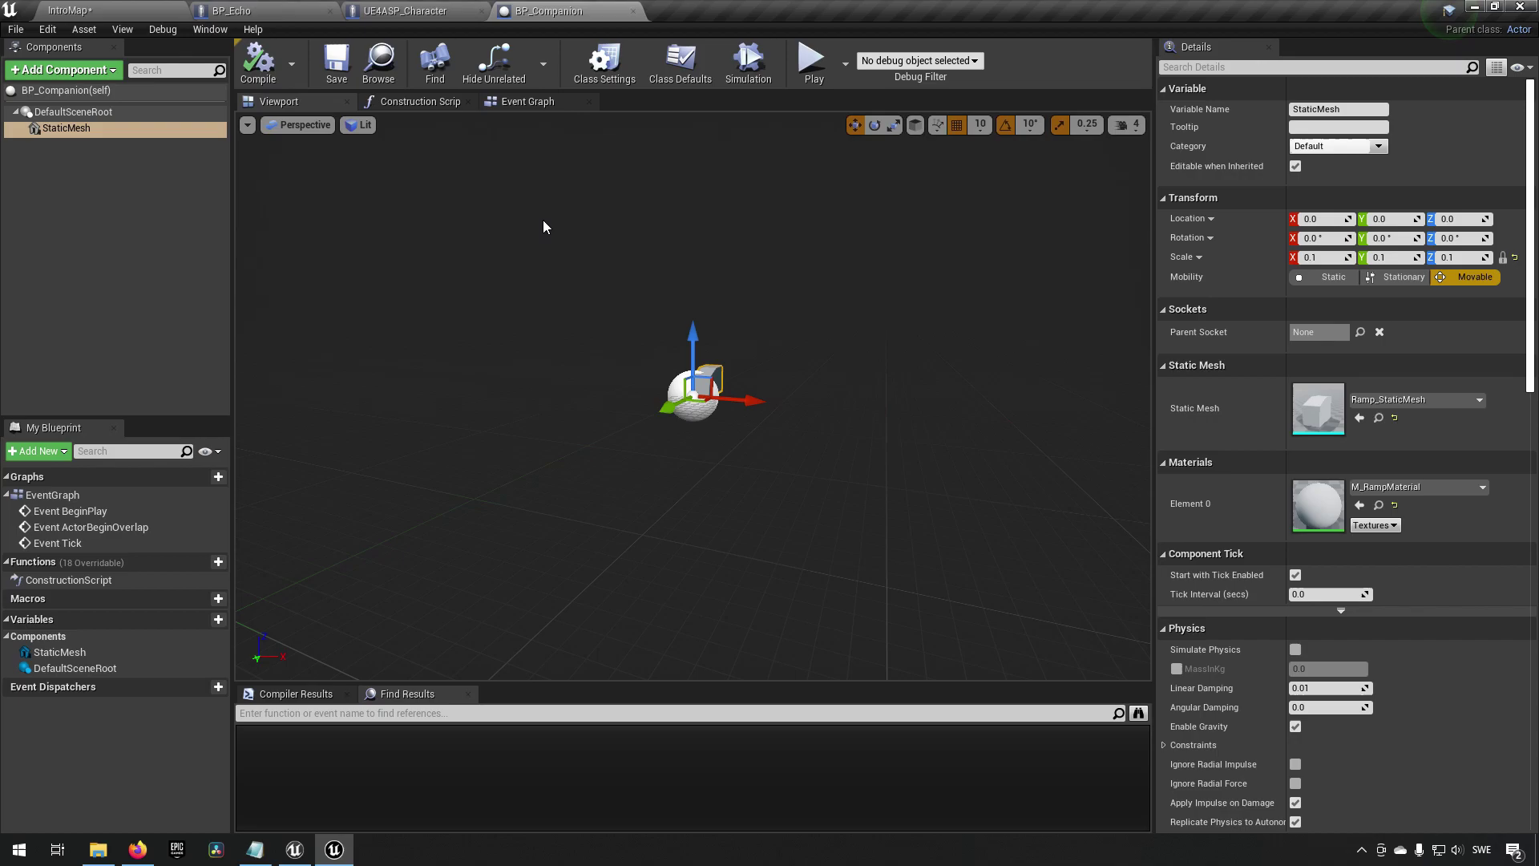
left_click(233, 10)
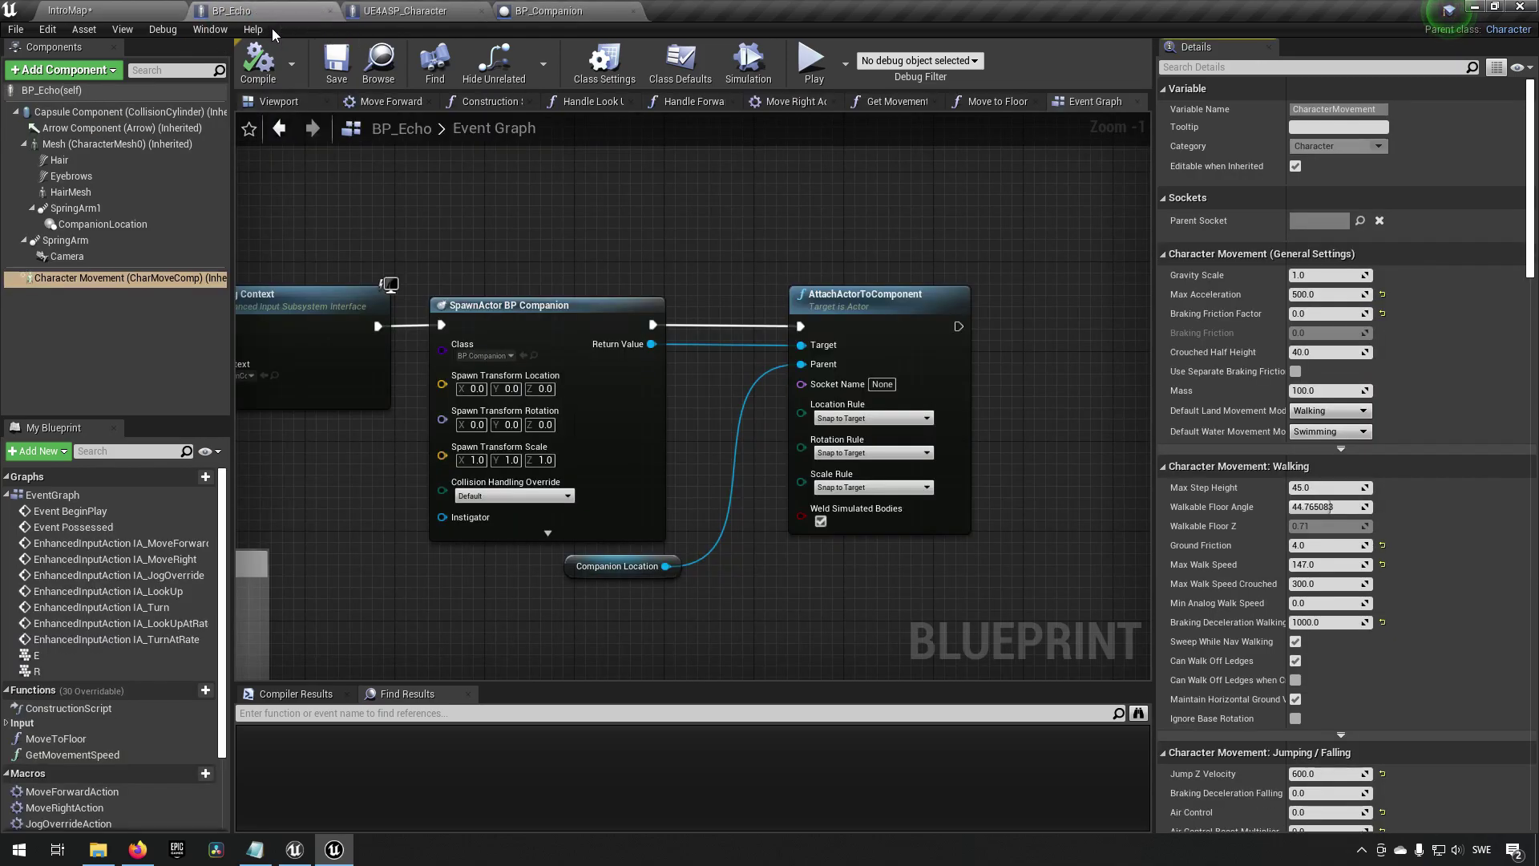
left_click(91, 91)
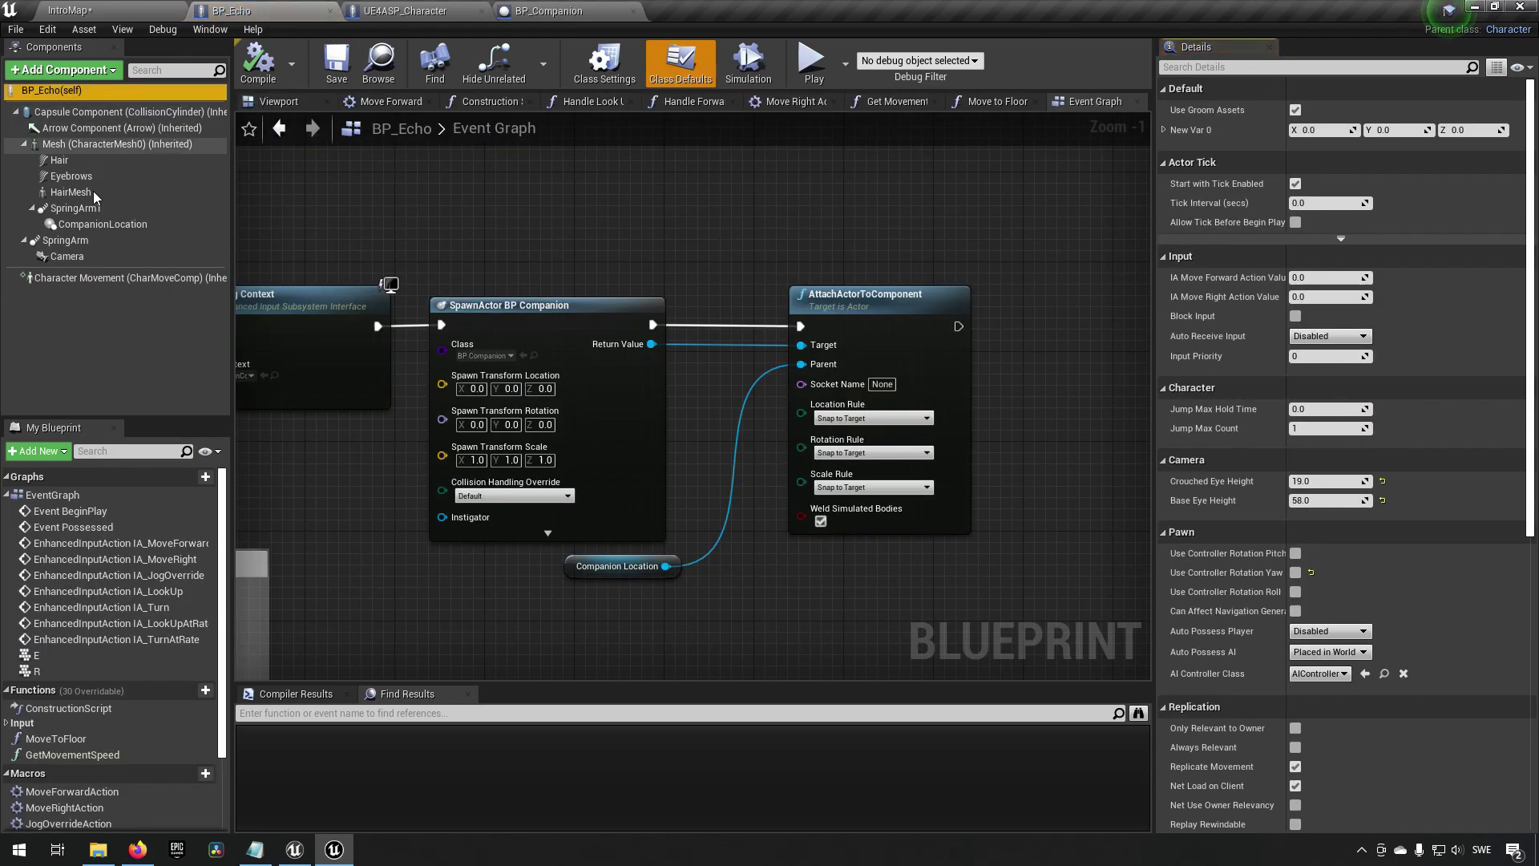
left_click(104, 278)
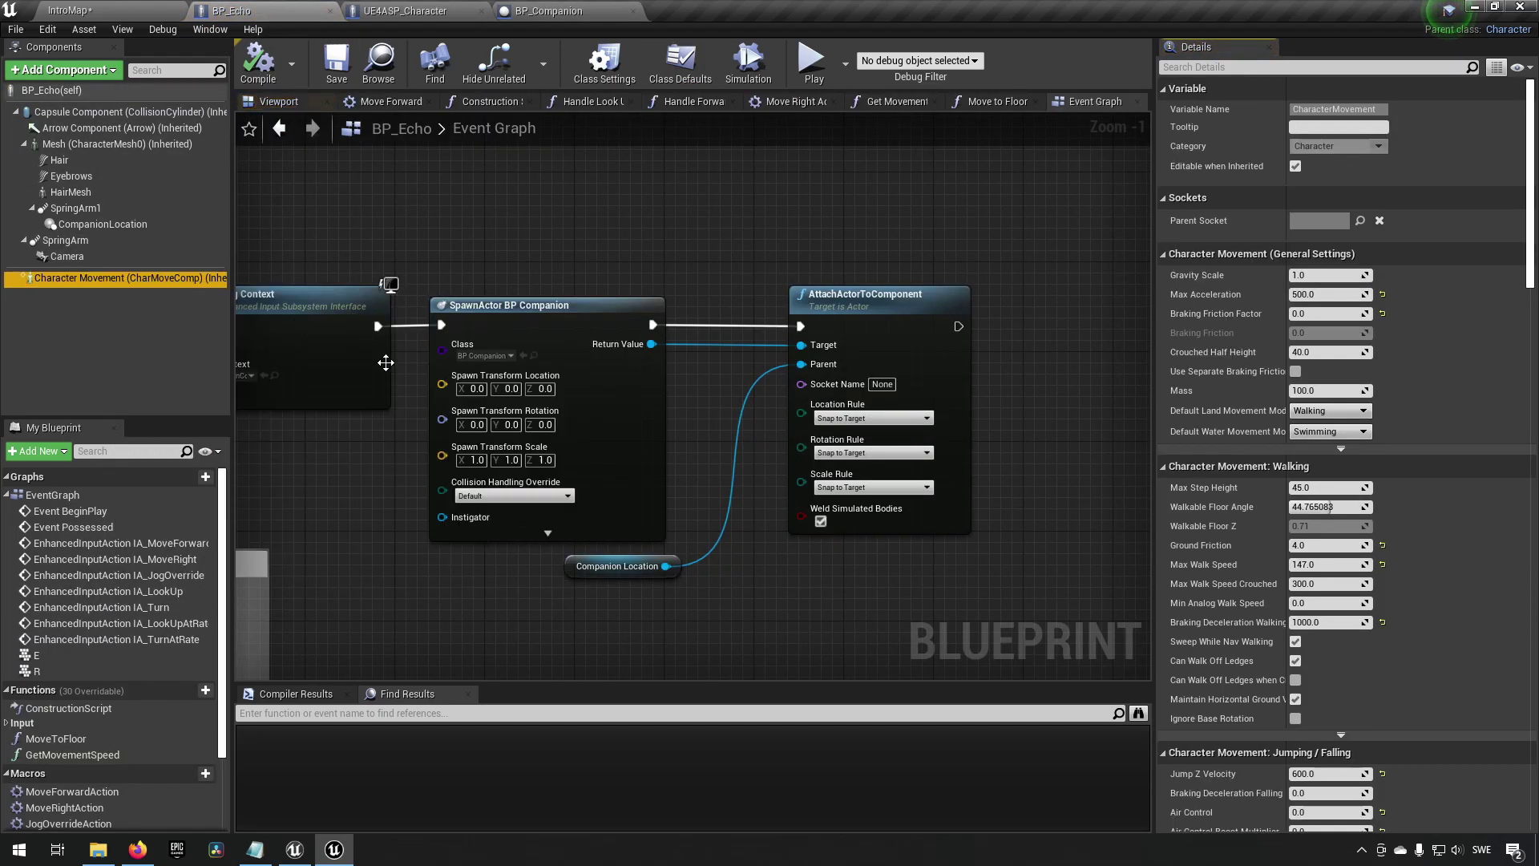
left_click(1296, 73)
type("spe")
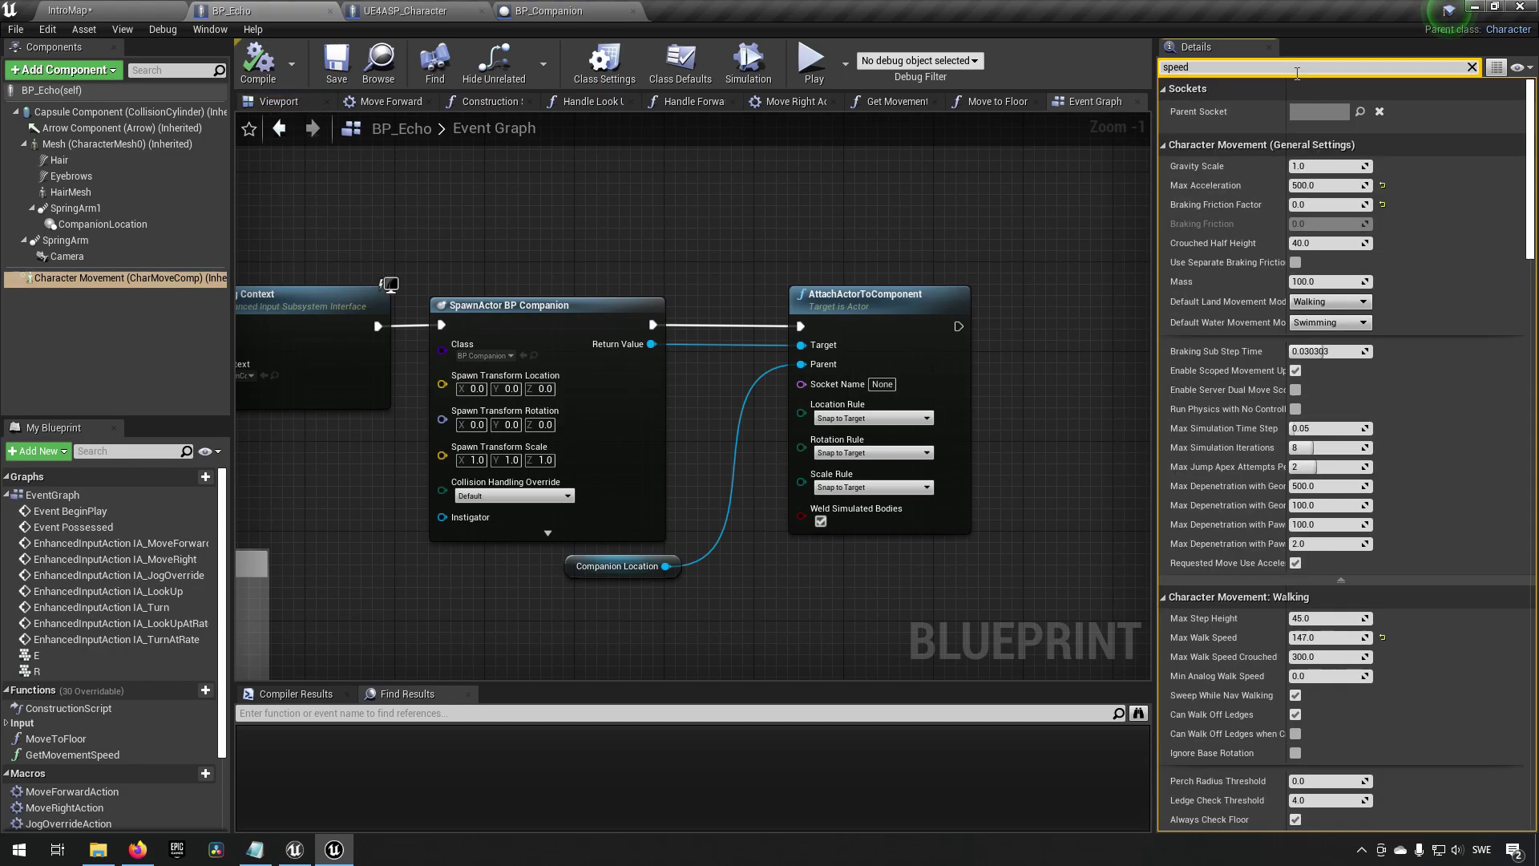
type("ed")
key("Home")
type("walk")
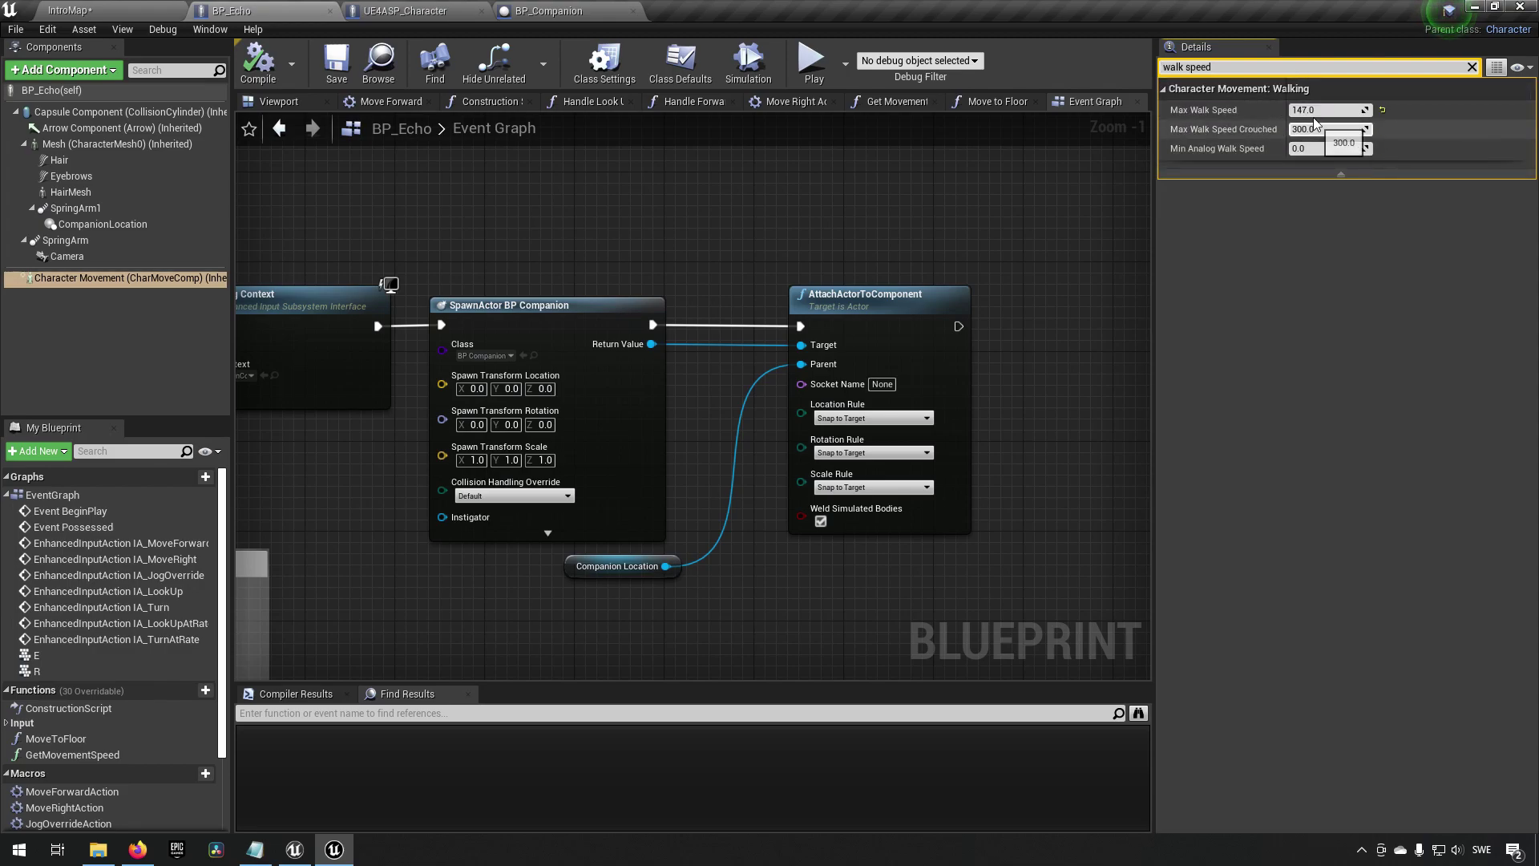
left_click(1382, 112)
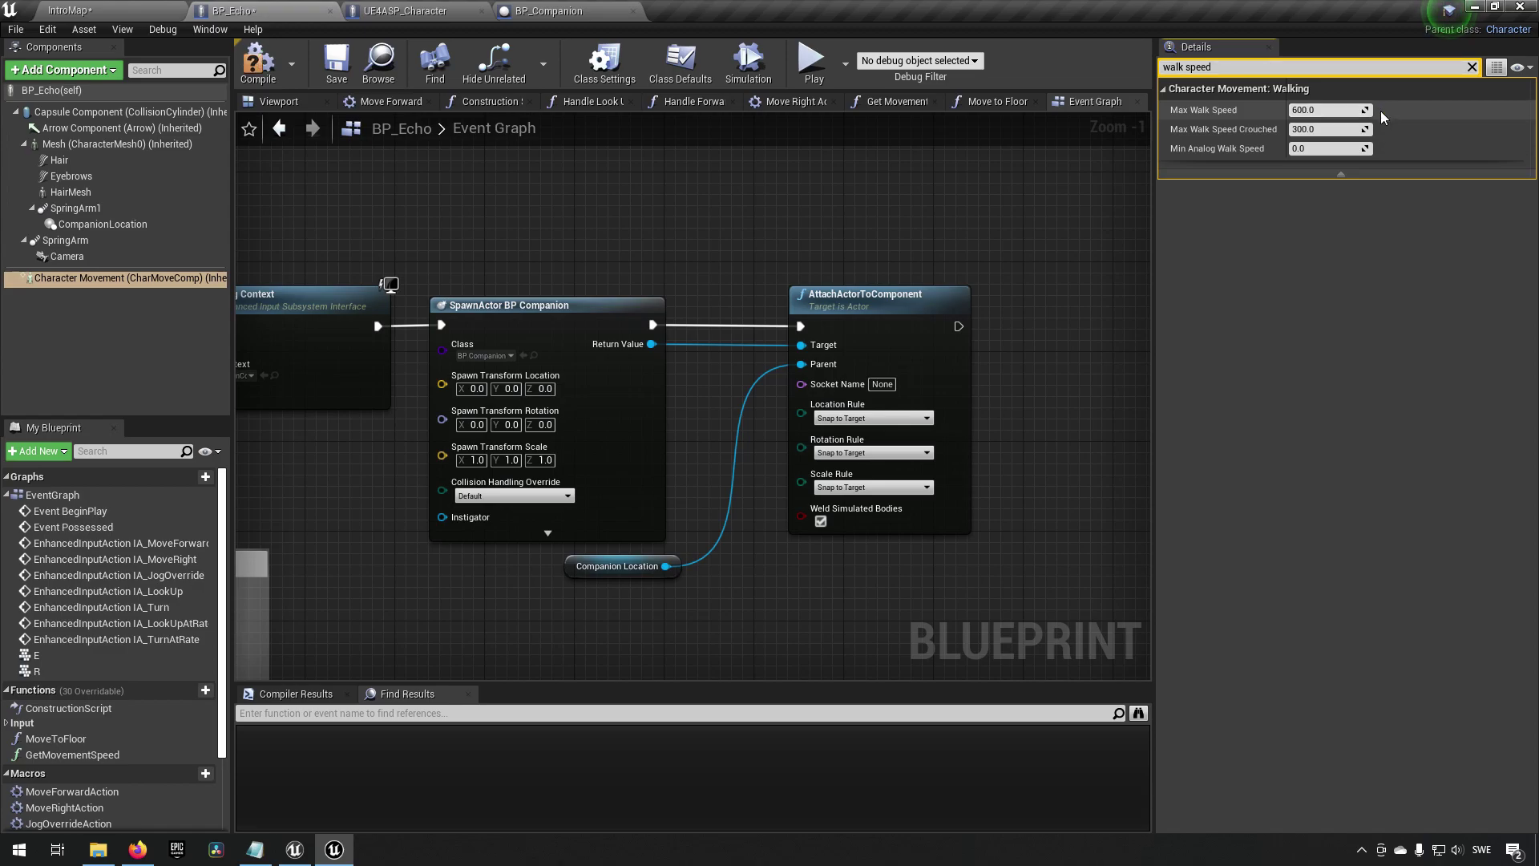
left_click(270, 71)
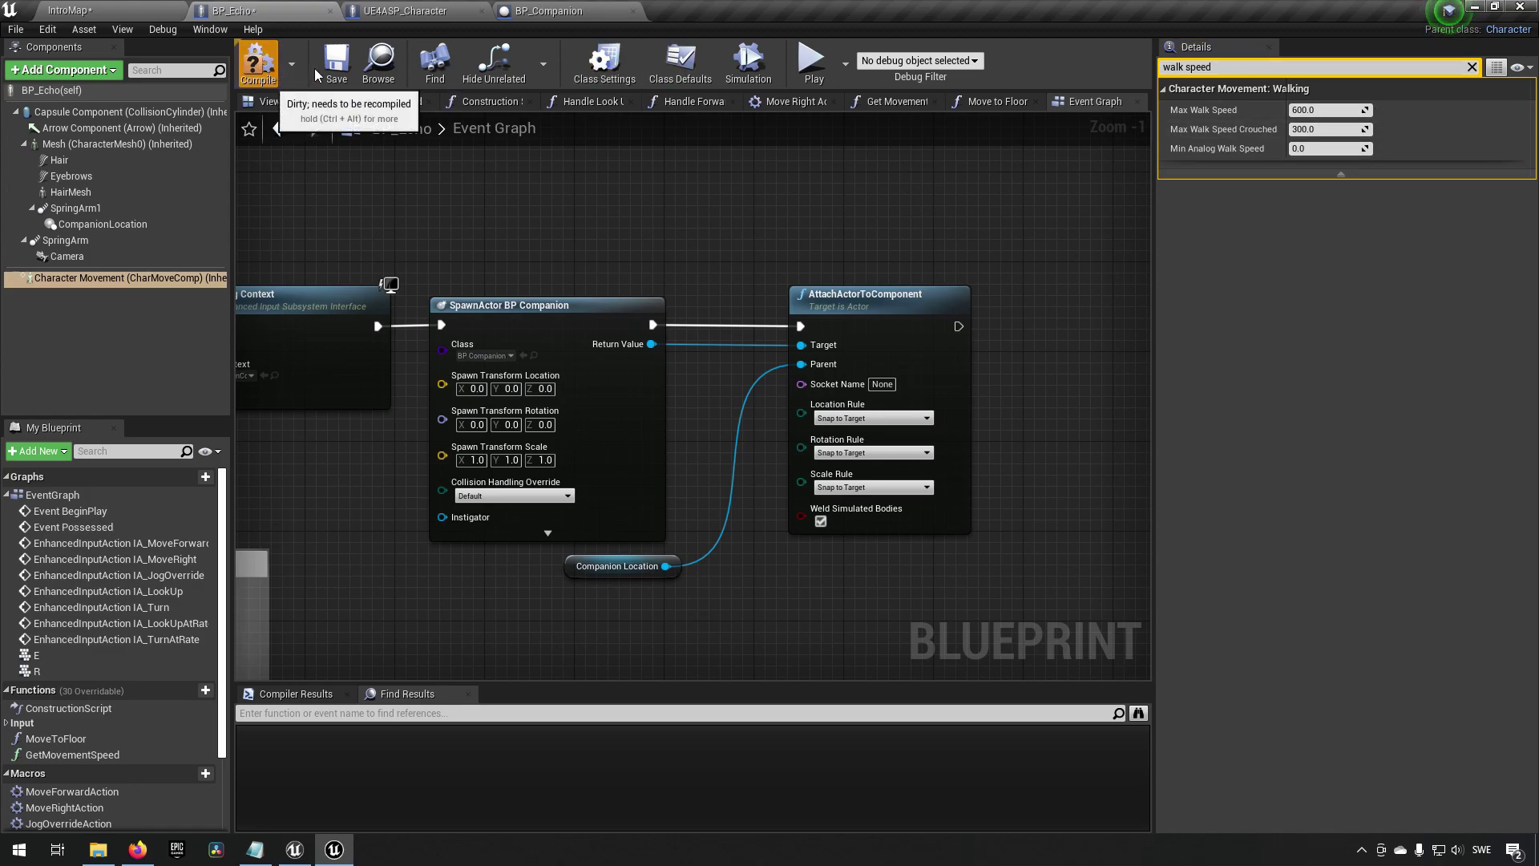
left_click(329, 68)
- Play IntroMap and run Echo forward and backward to test the companion at the new walk speed, and end the session
left_click(108, 11)
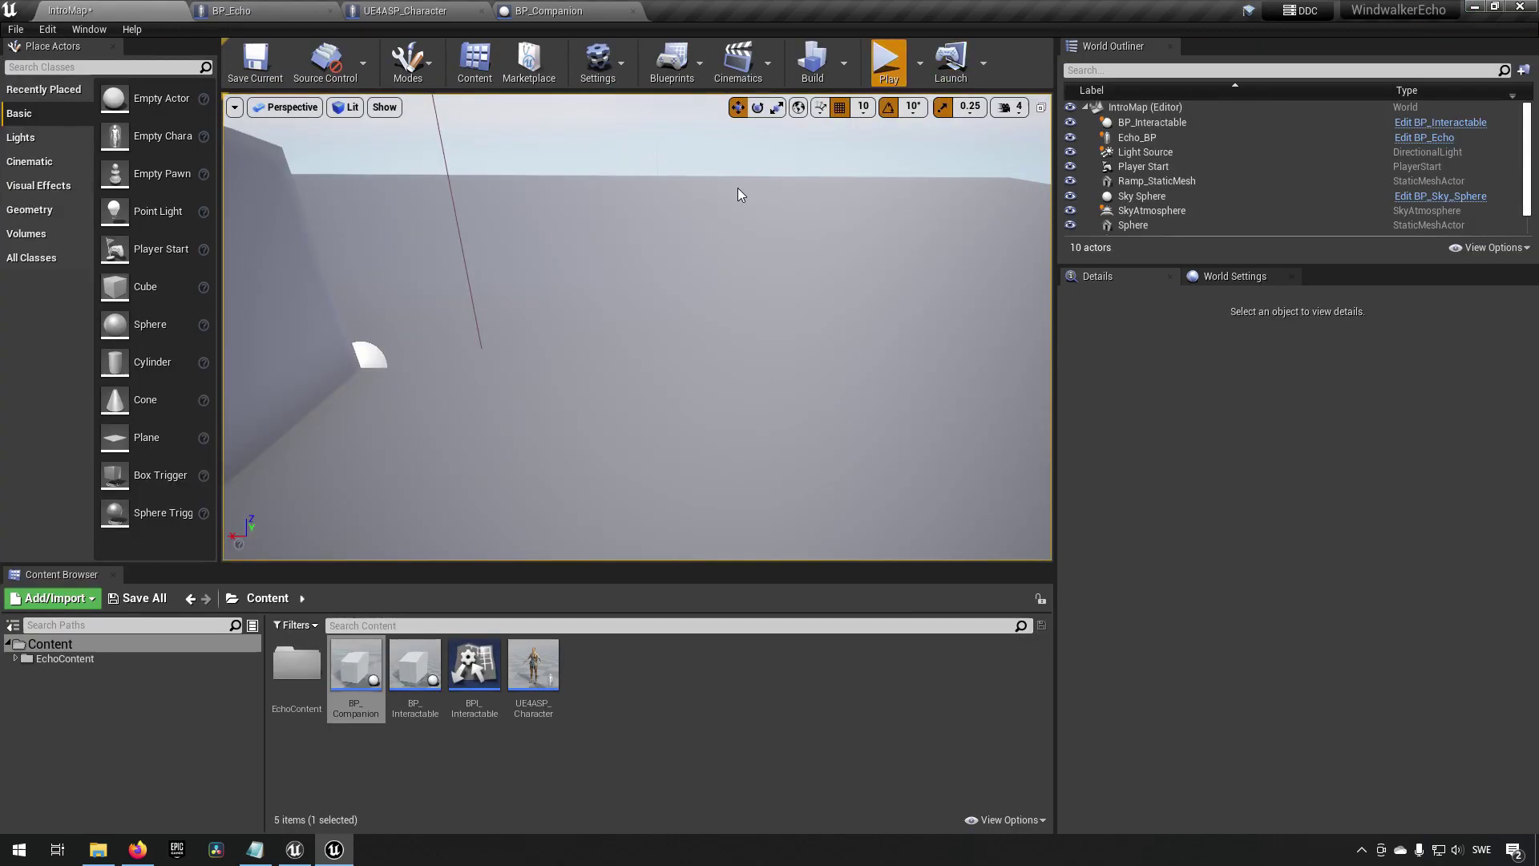
key("alt+p")
key("w")
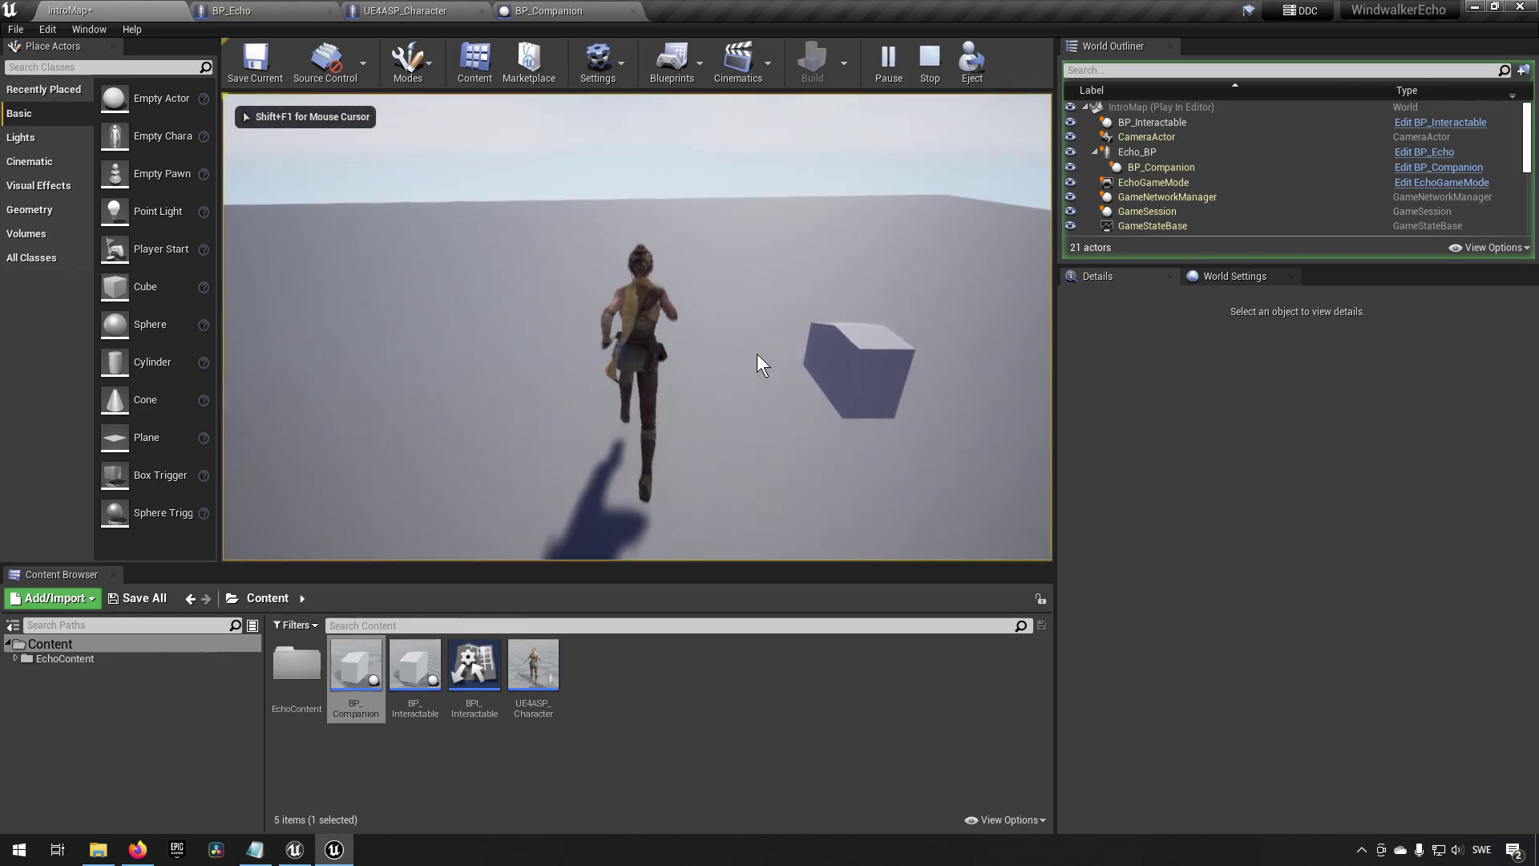
key("s")
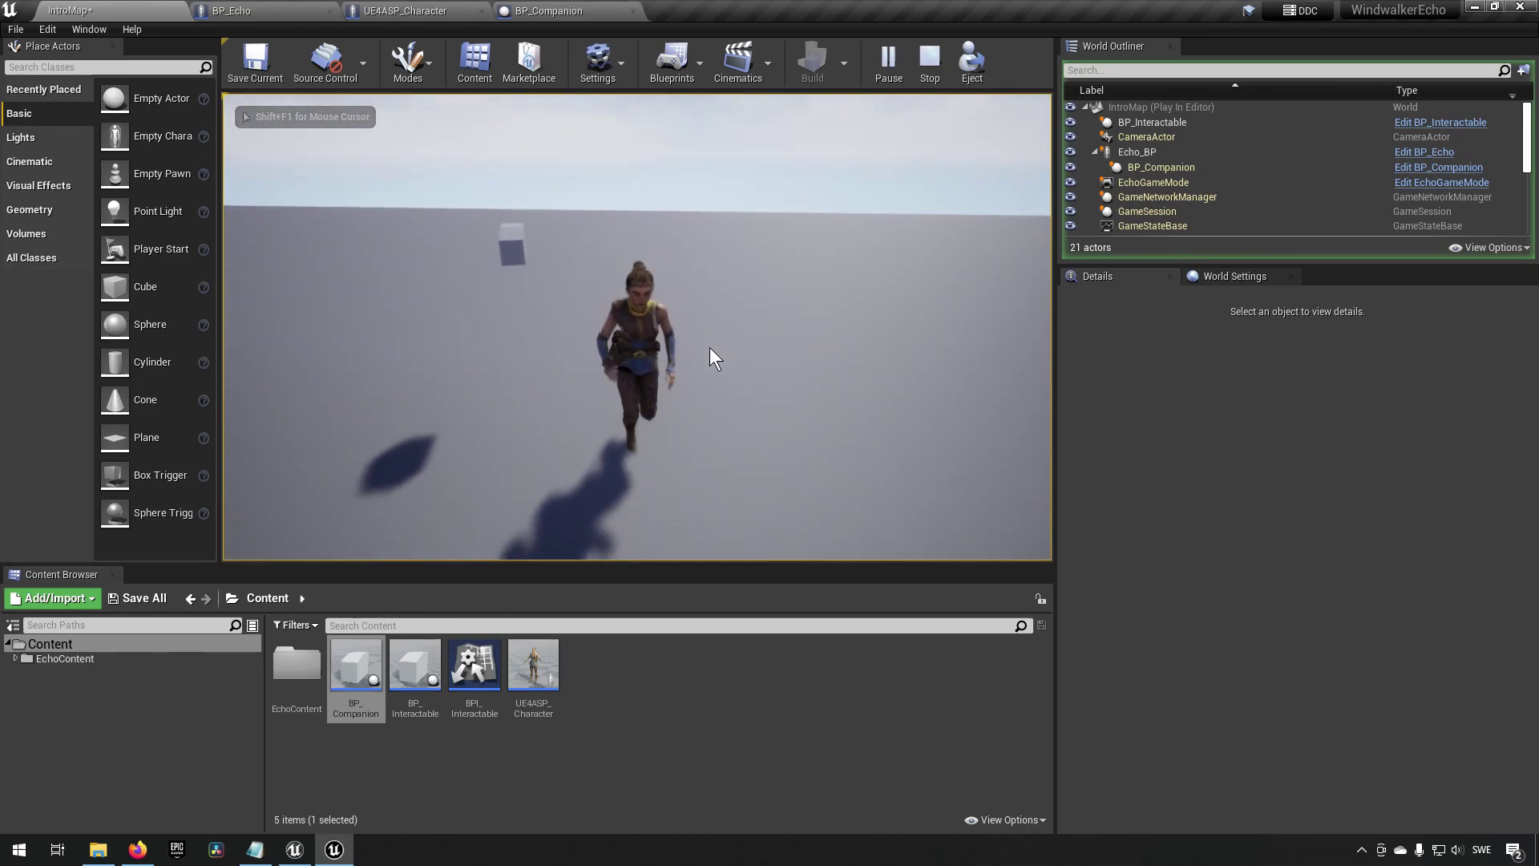
key("Escape")
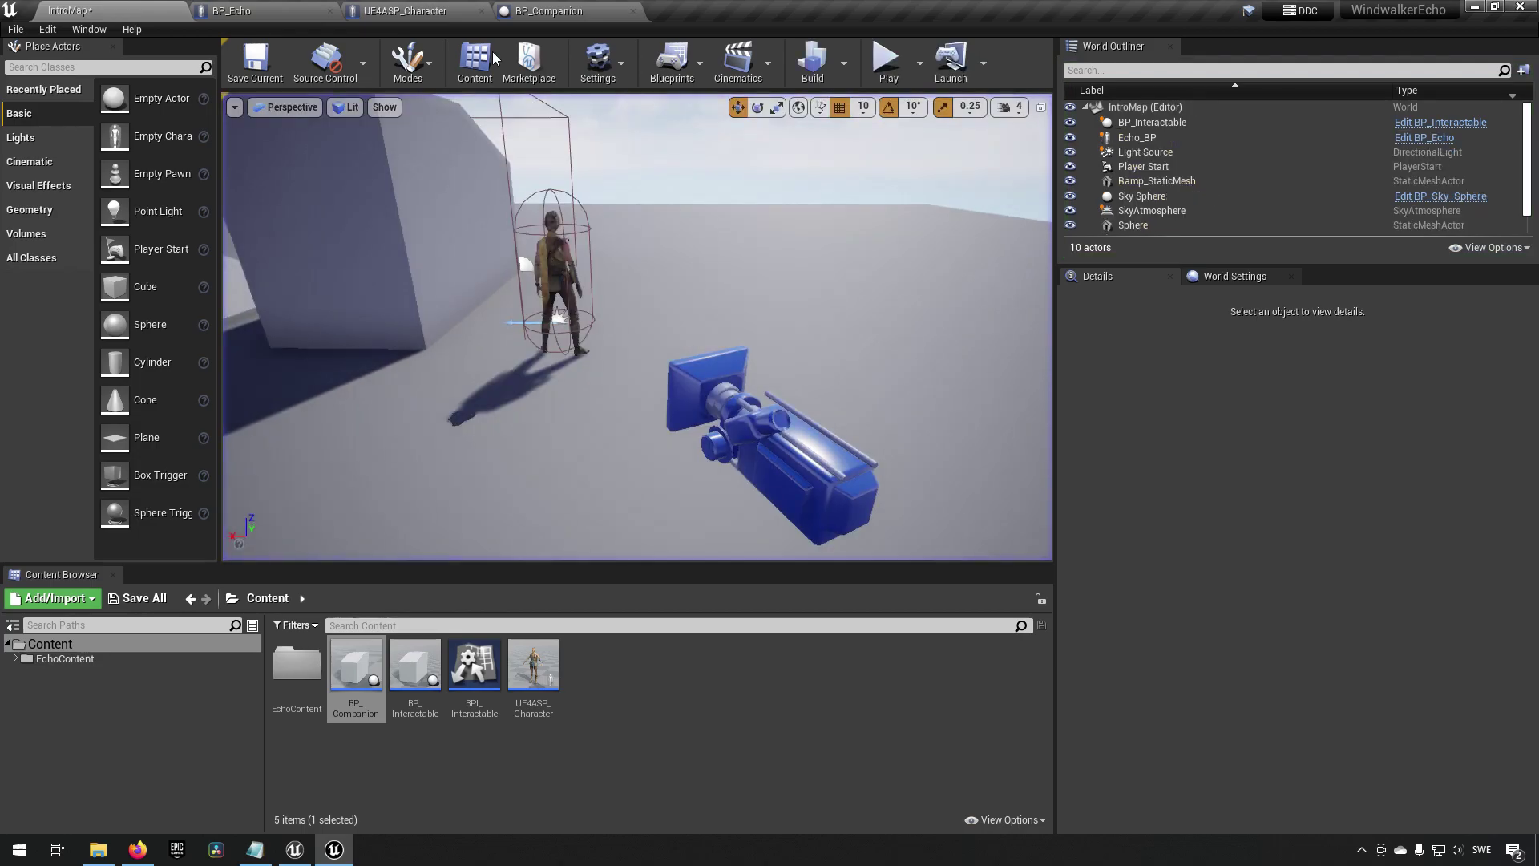
- Enable Camera Lag on BP_Echo's SpringArm1 with a Camera Lag Speed of 1.0 and save the blueprint
left_click(294, 8)
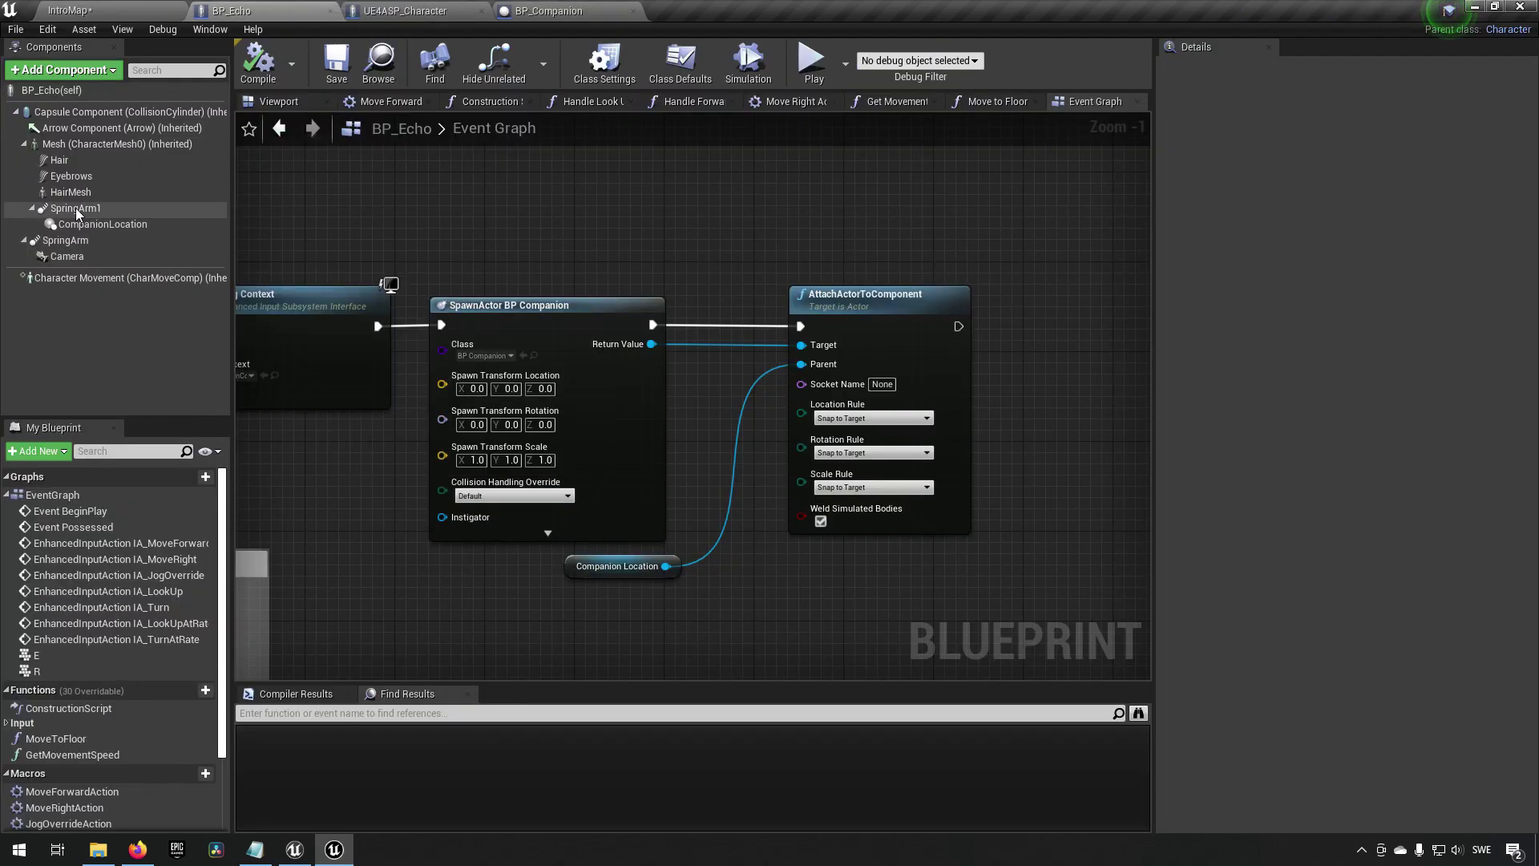
left_click(75, 208)
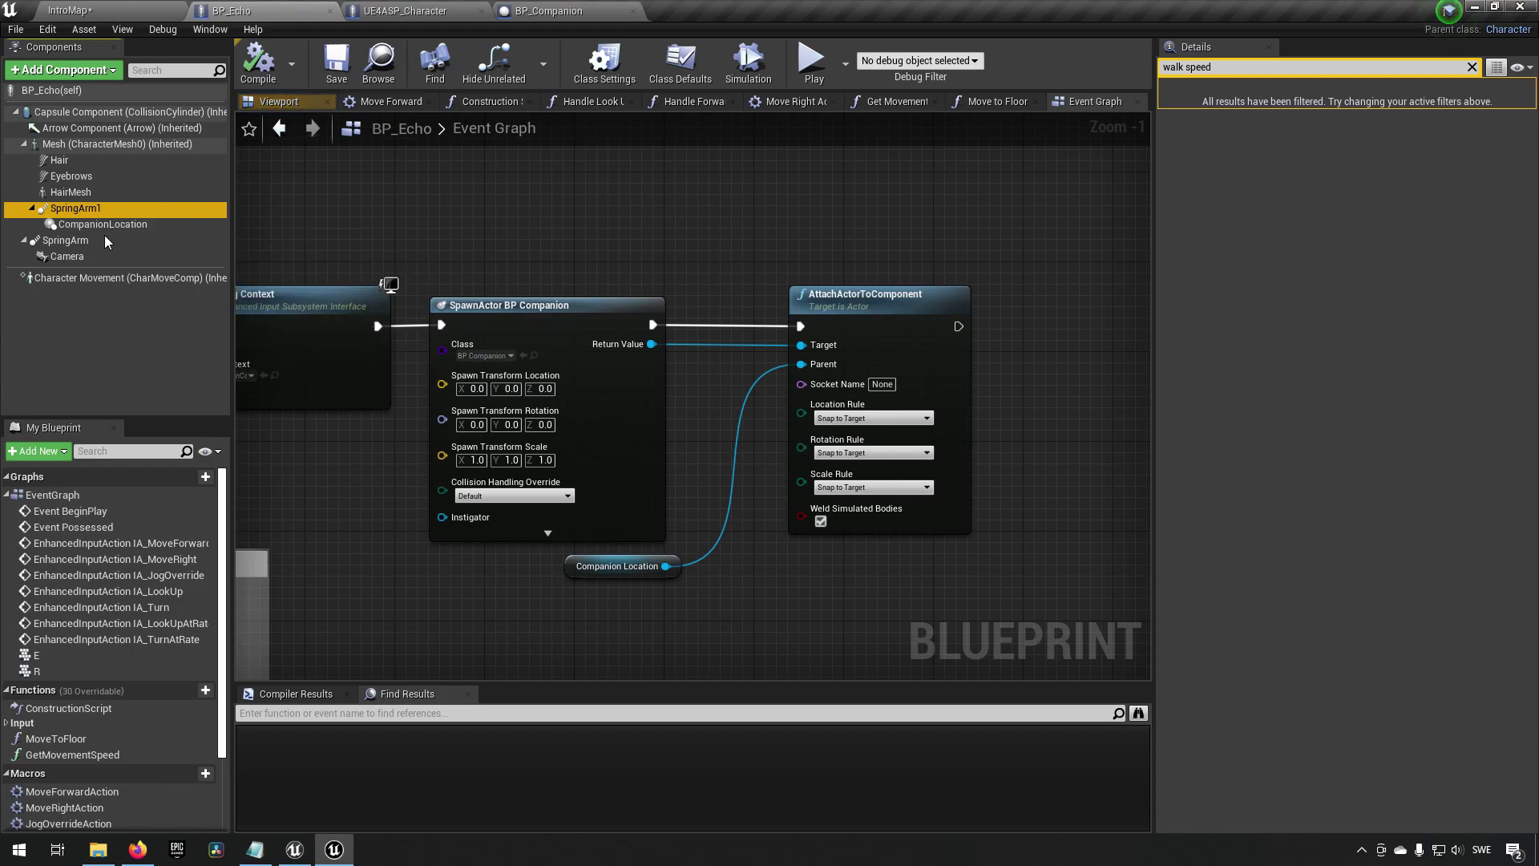
left_click(1473, 68)
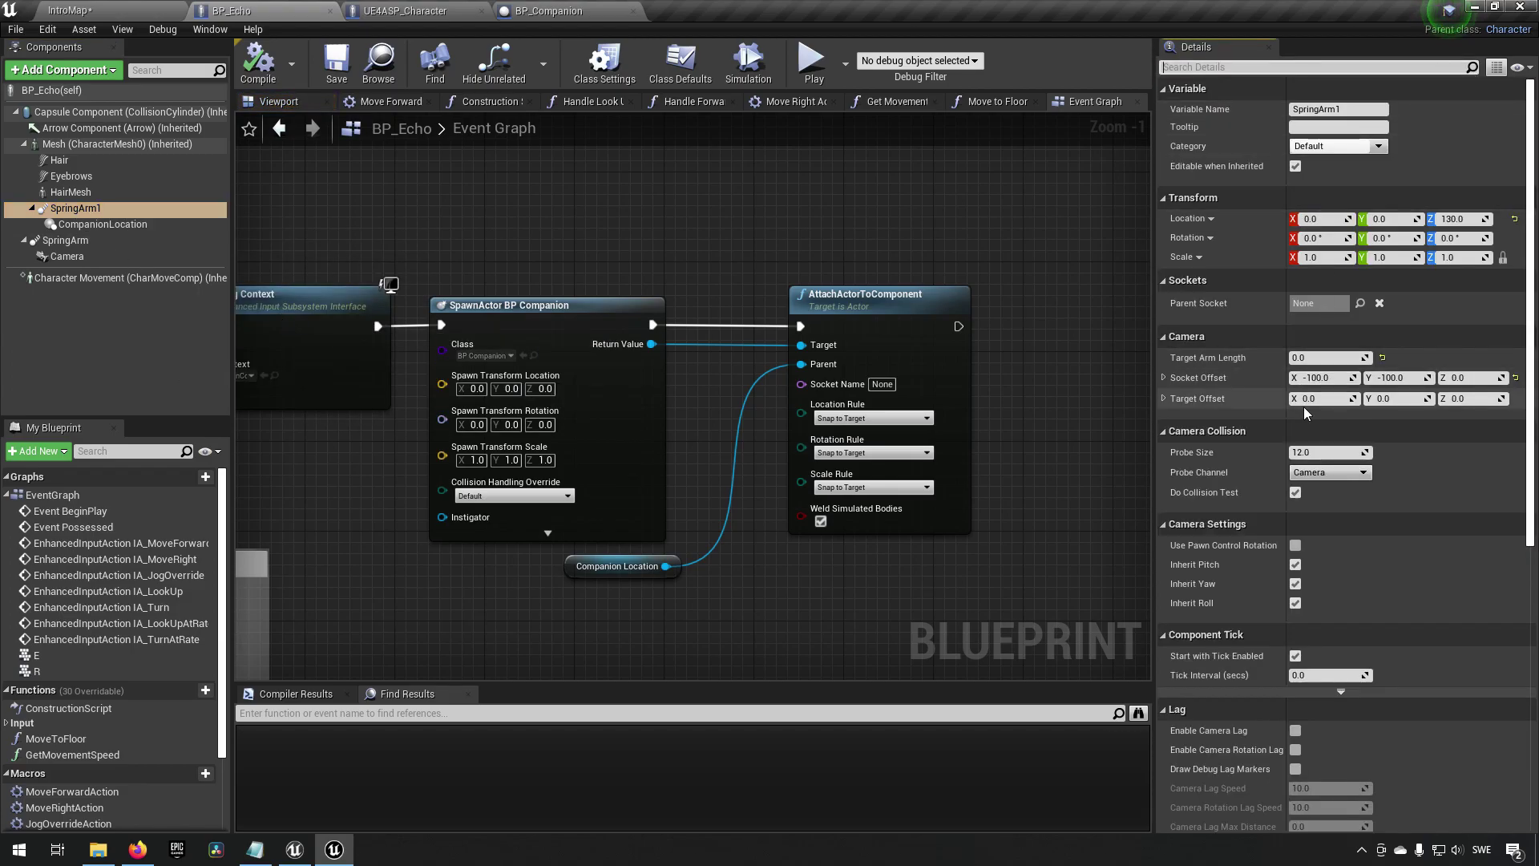
left_click_drag(697, 277, 933, 513)
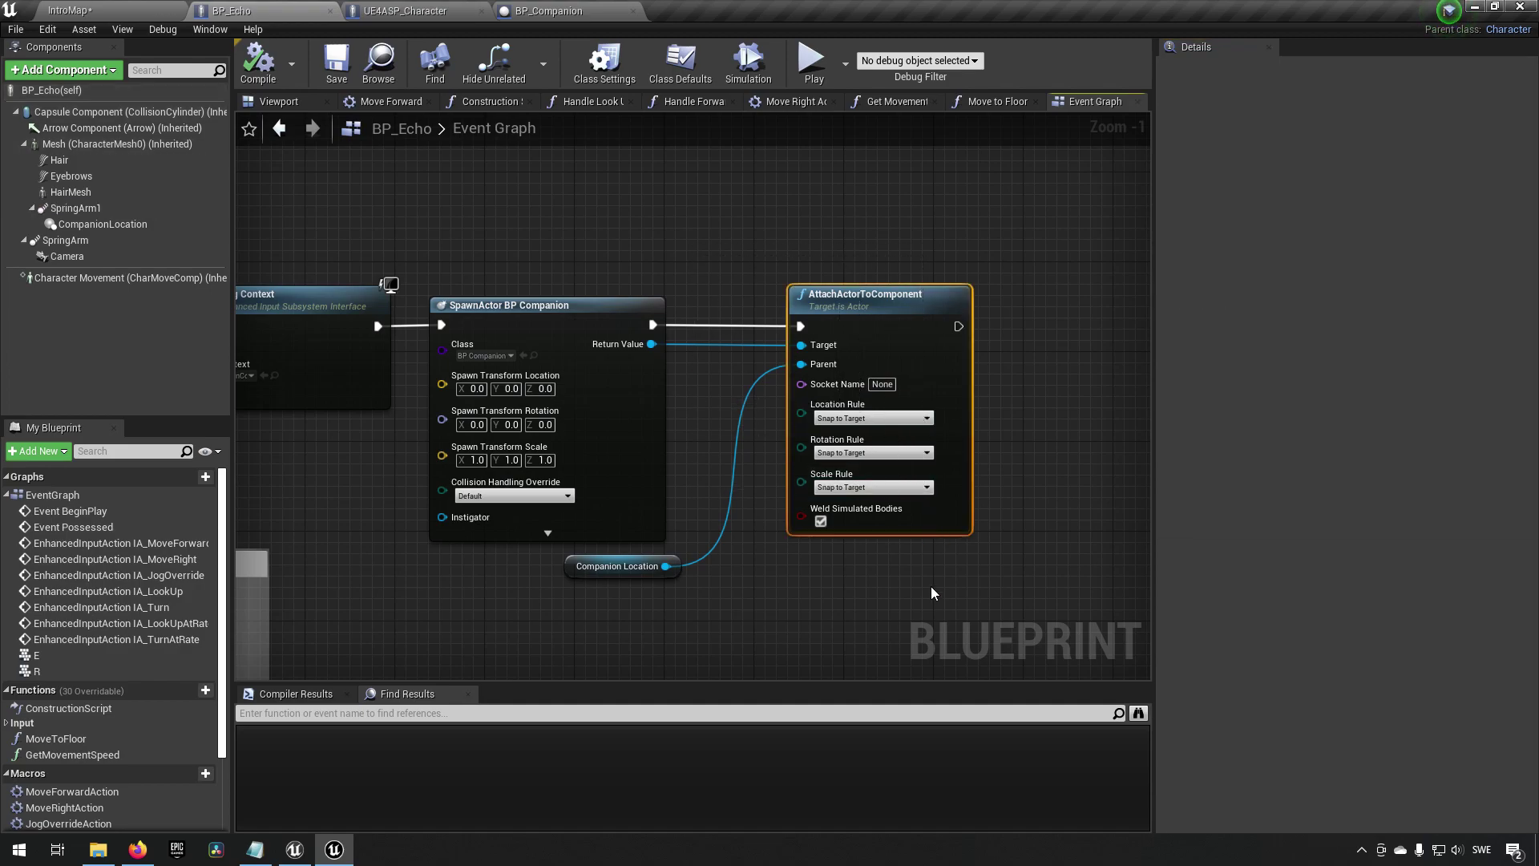
left_click(95, 210)
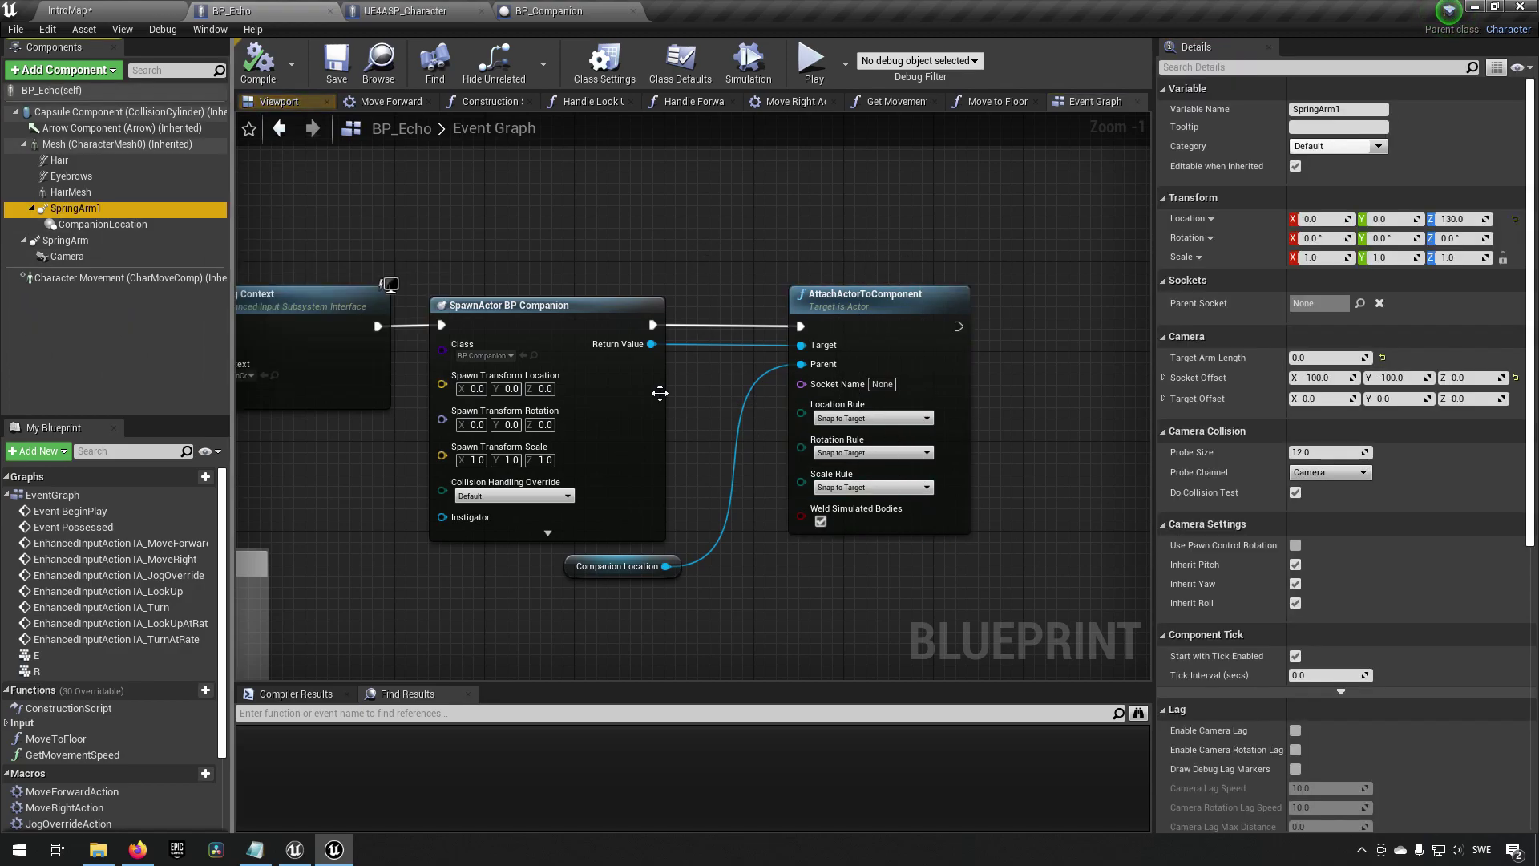
left_click(1283, 68)
type("lag")
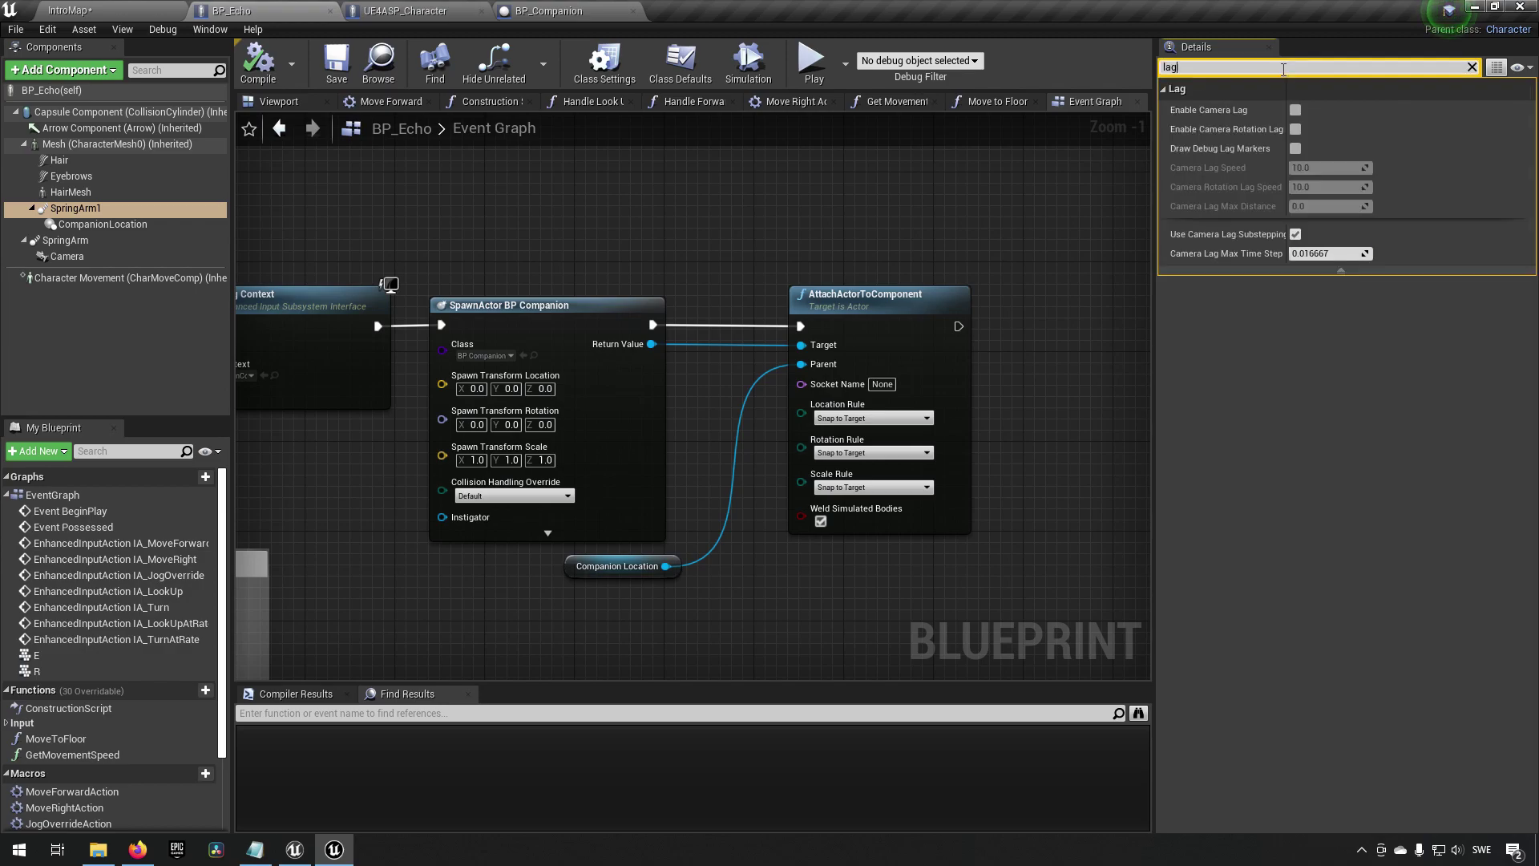
left_click(1295, 109)
left_click(1323, 168)
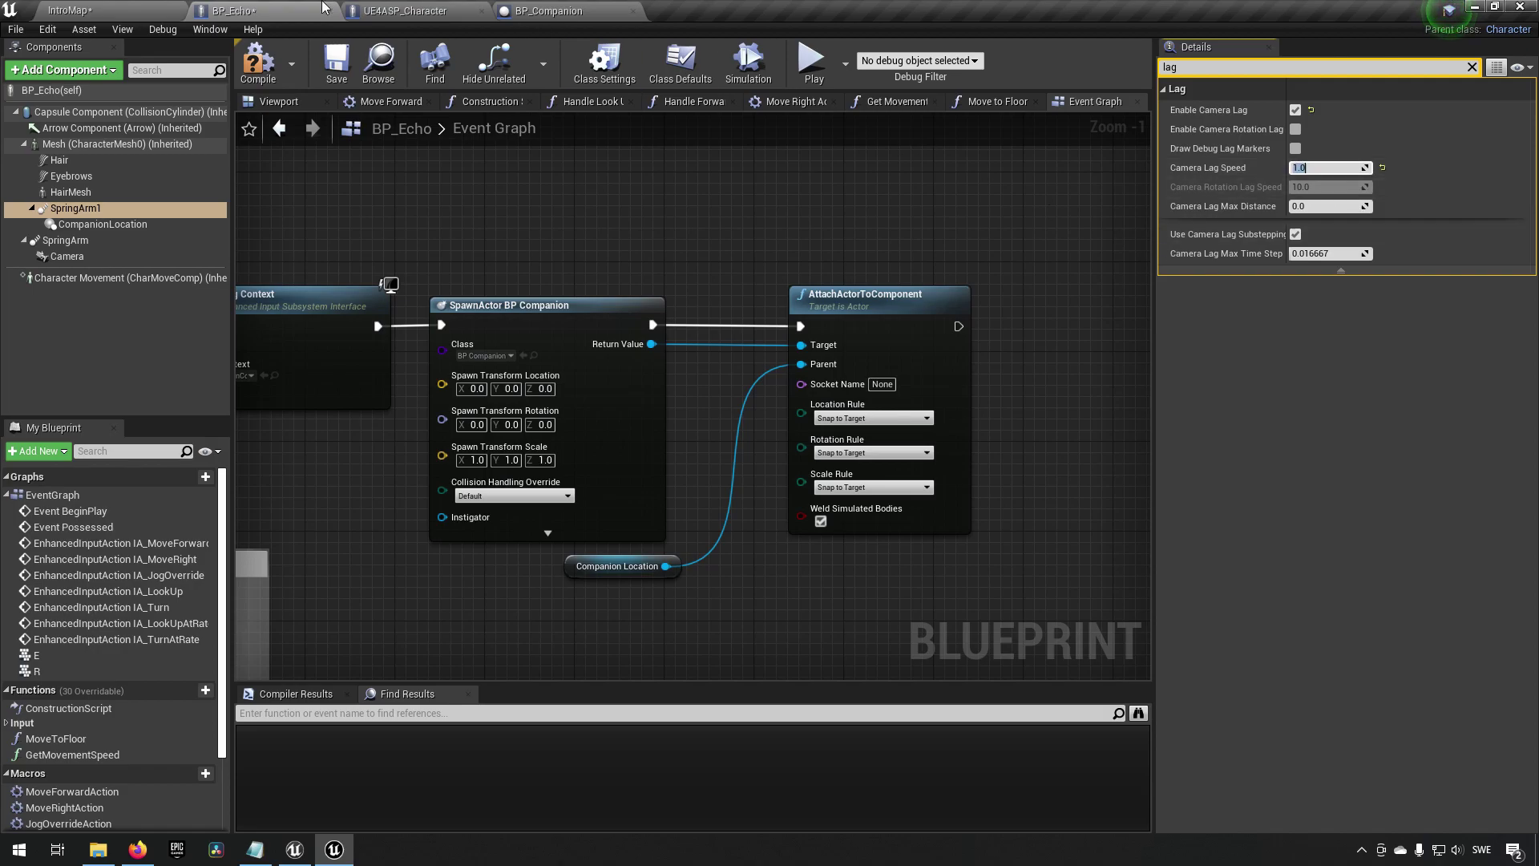
left_click(329, 71)
- Play IntroMap and run Echo forward to check how the companion lags behind, and end the session
left_click(128, 8)
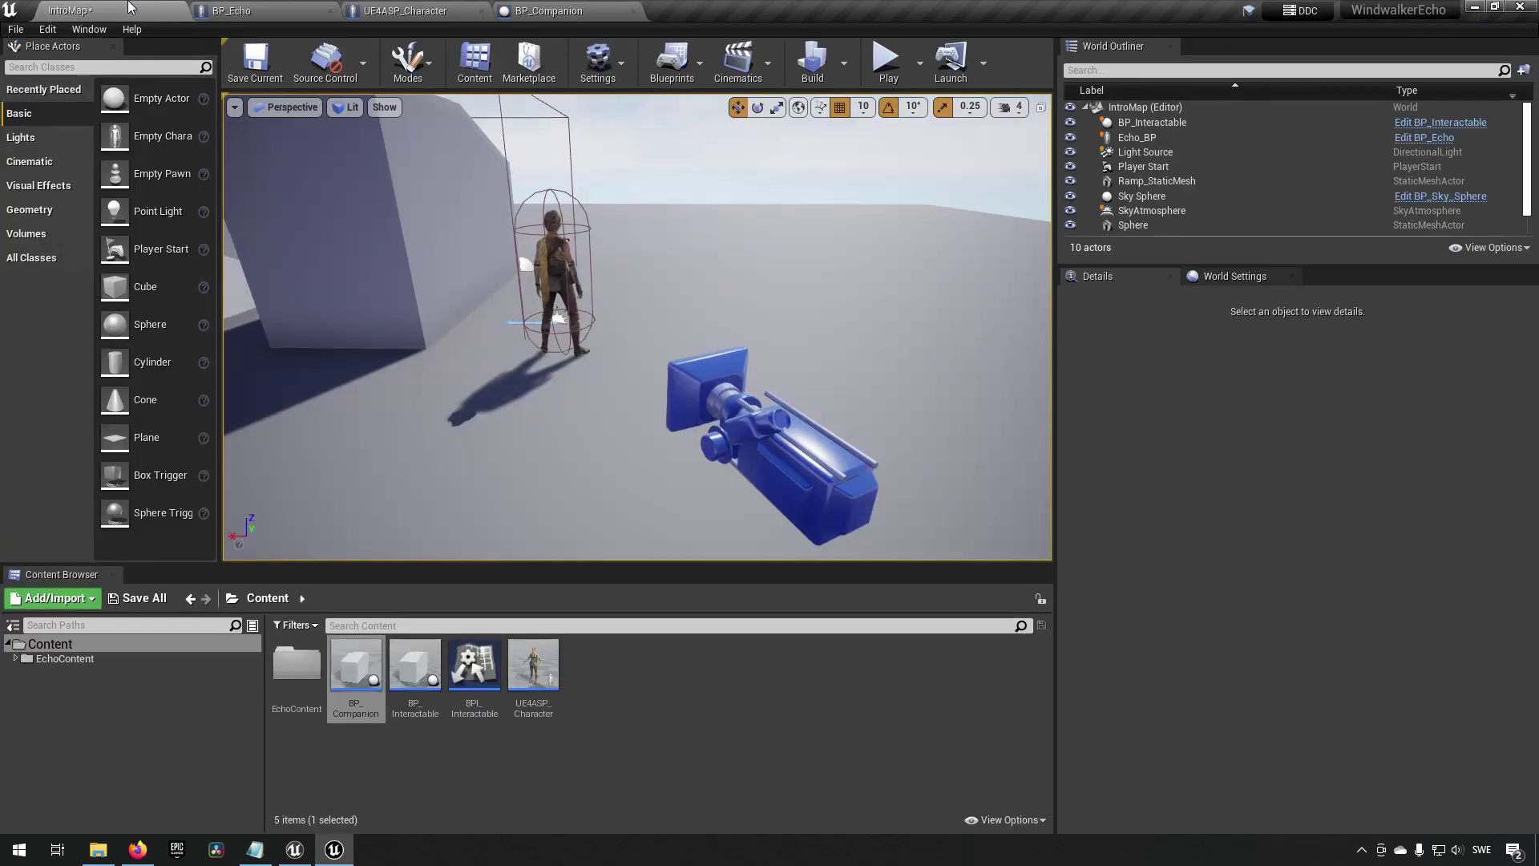
left_click(892, 70)
left_click(866, 277)
key("w")
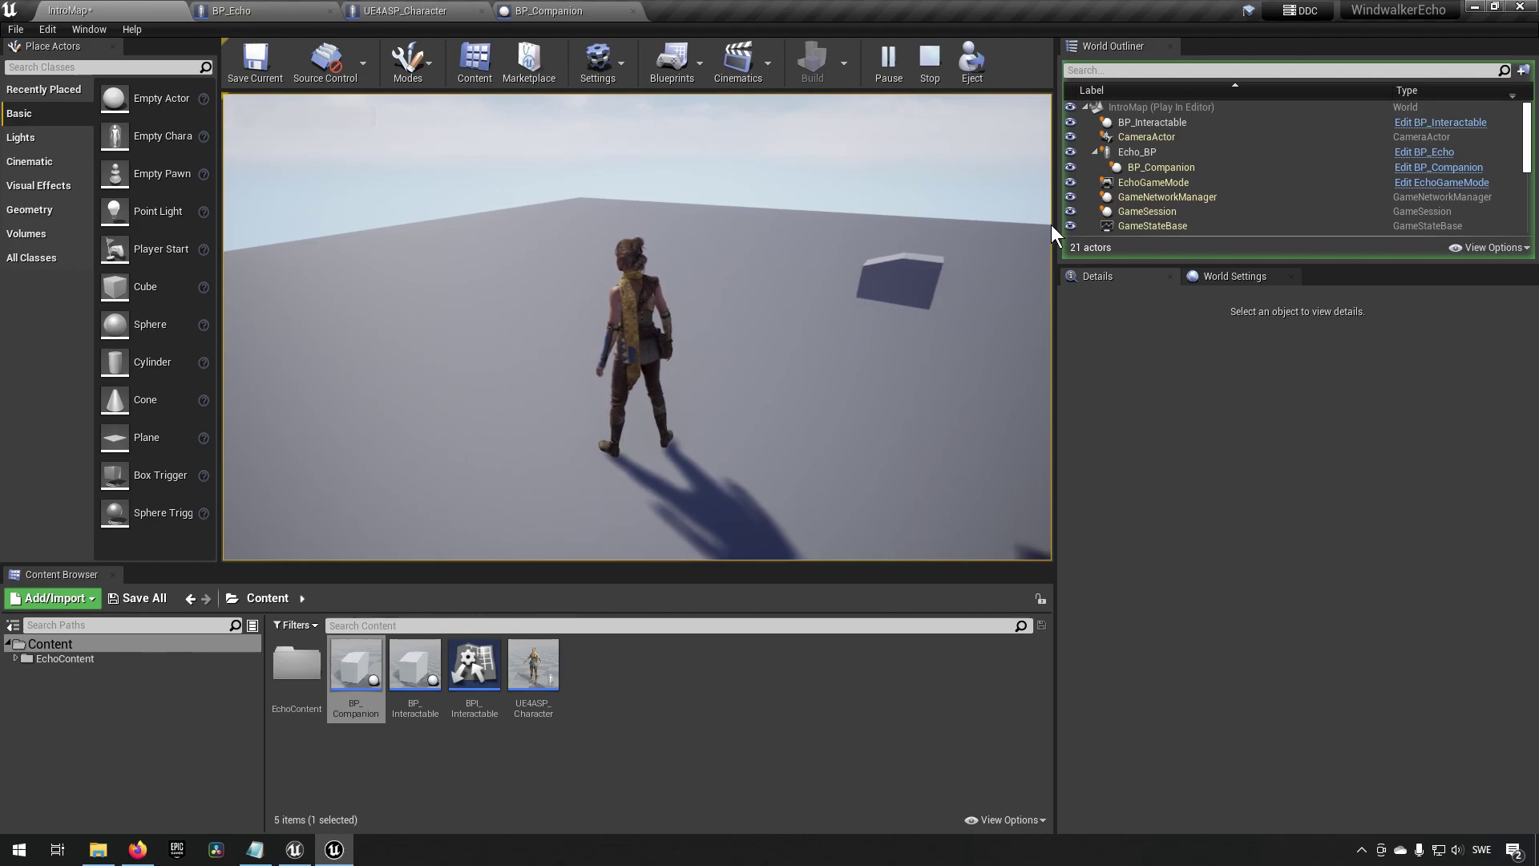
key("w")
key("Escape")
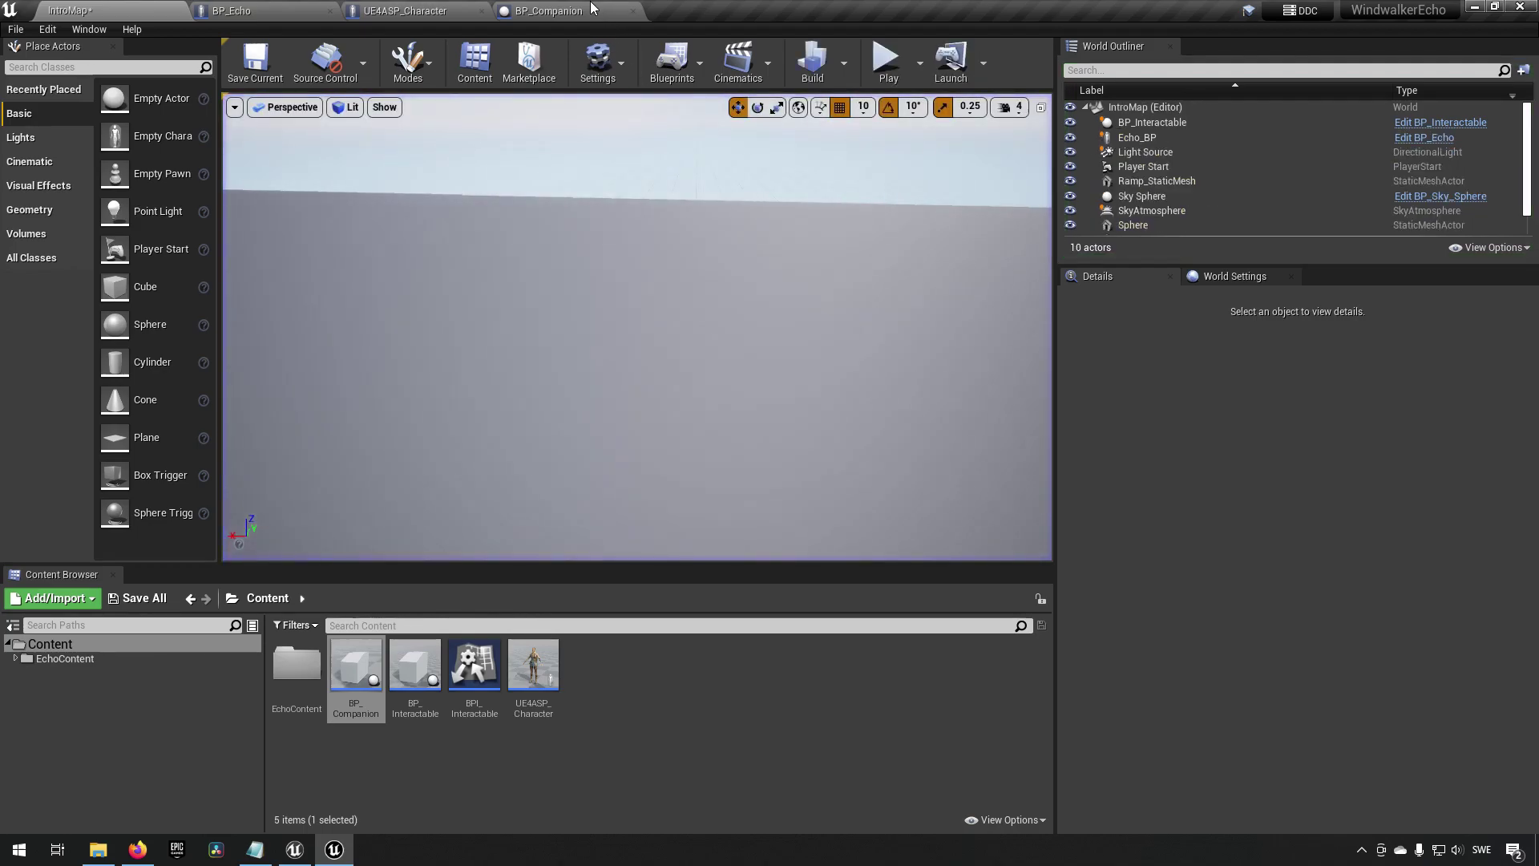
- Set SpringArm1's Camera Lag Speed to 3.0 in BP_Echo, then compile and save the blueprint
left_click(296, 10)
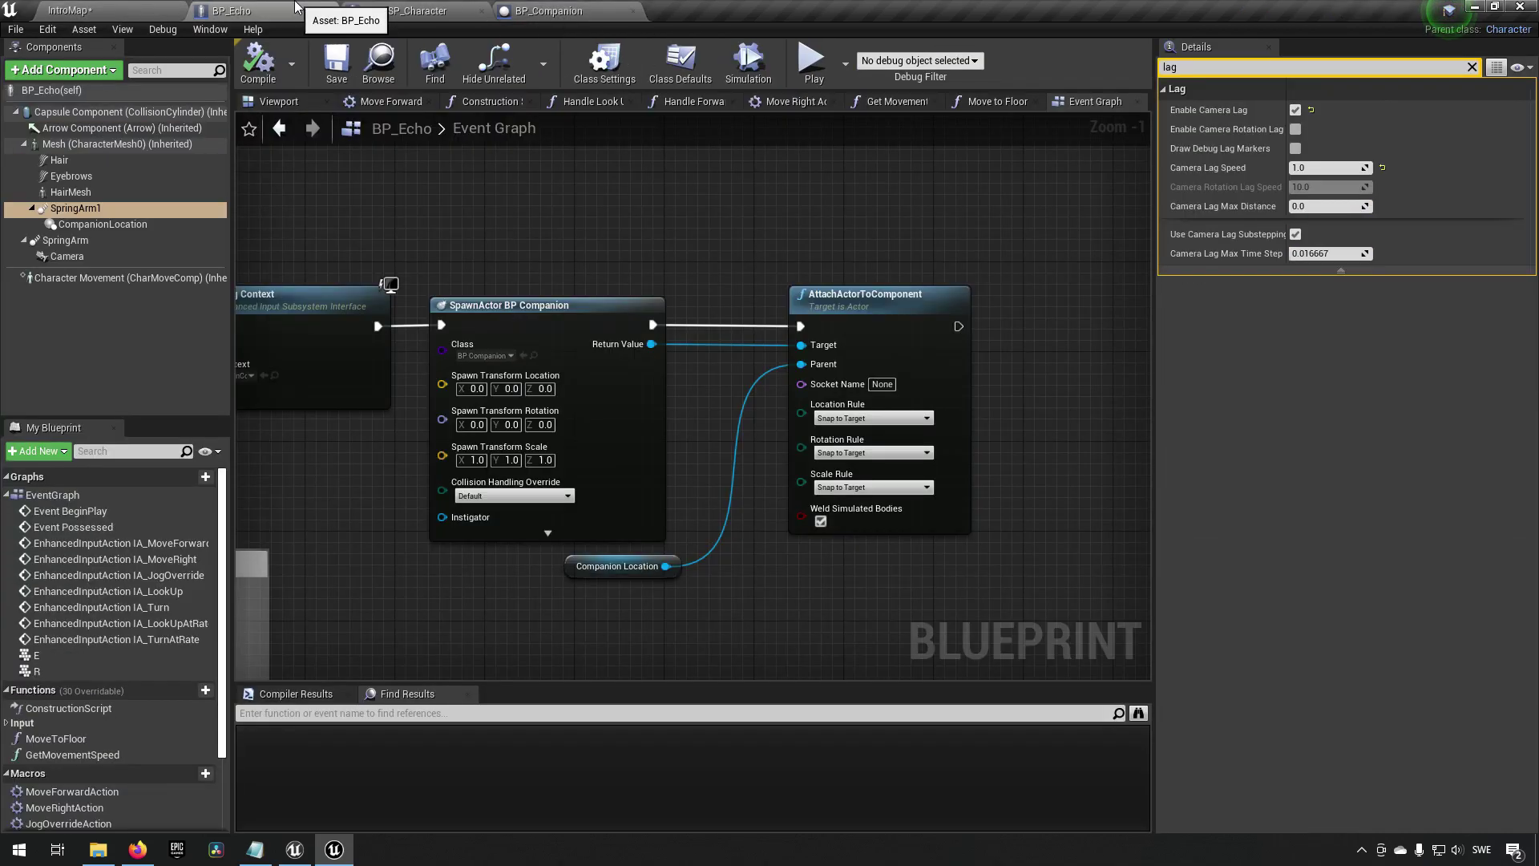
left_click(1324, 169)
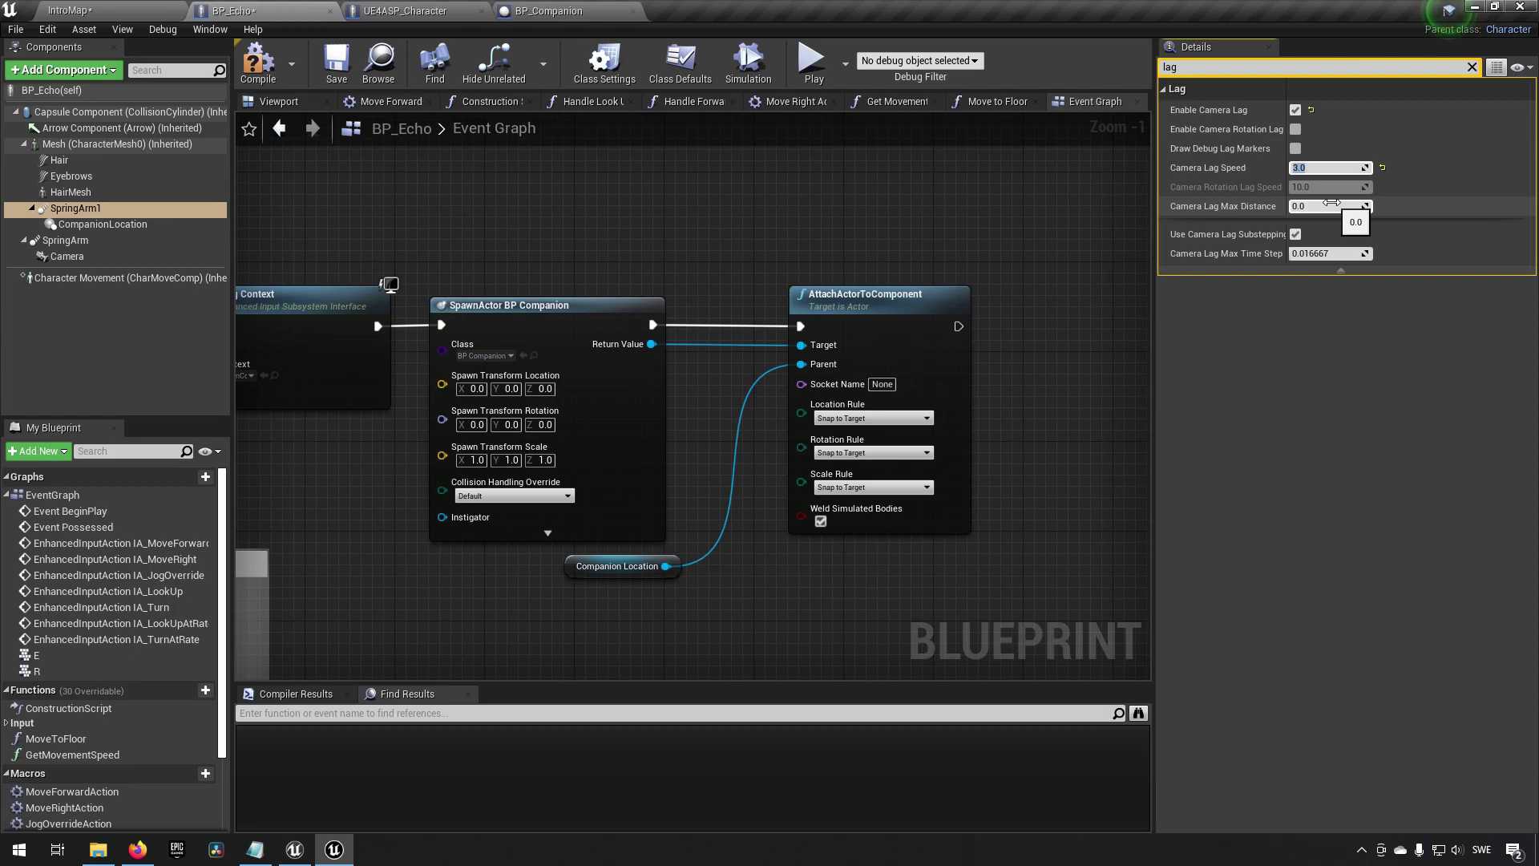
left_click(258, 63)
left_click(335, 63)
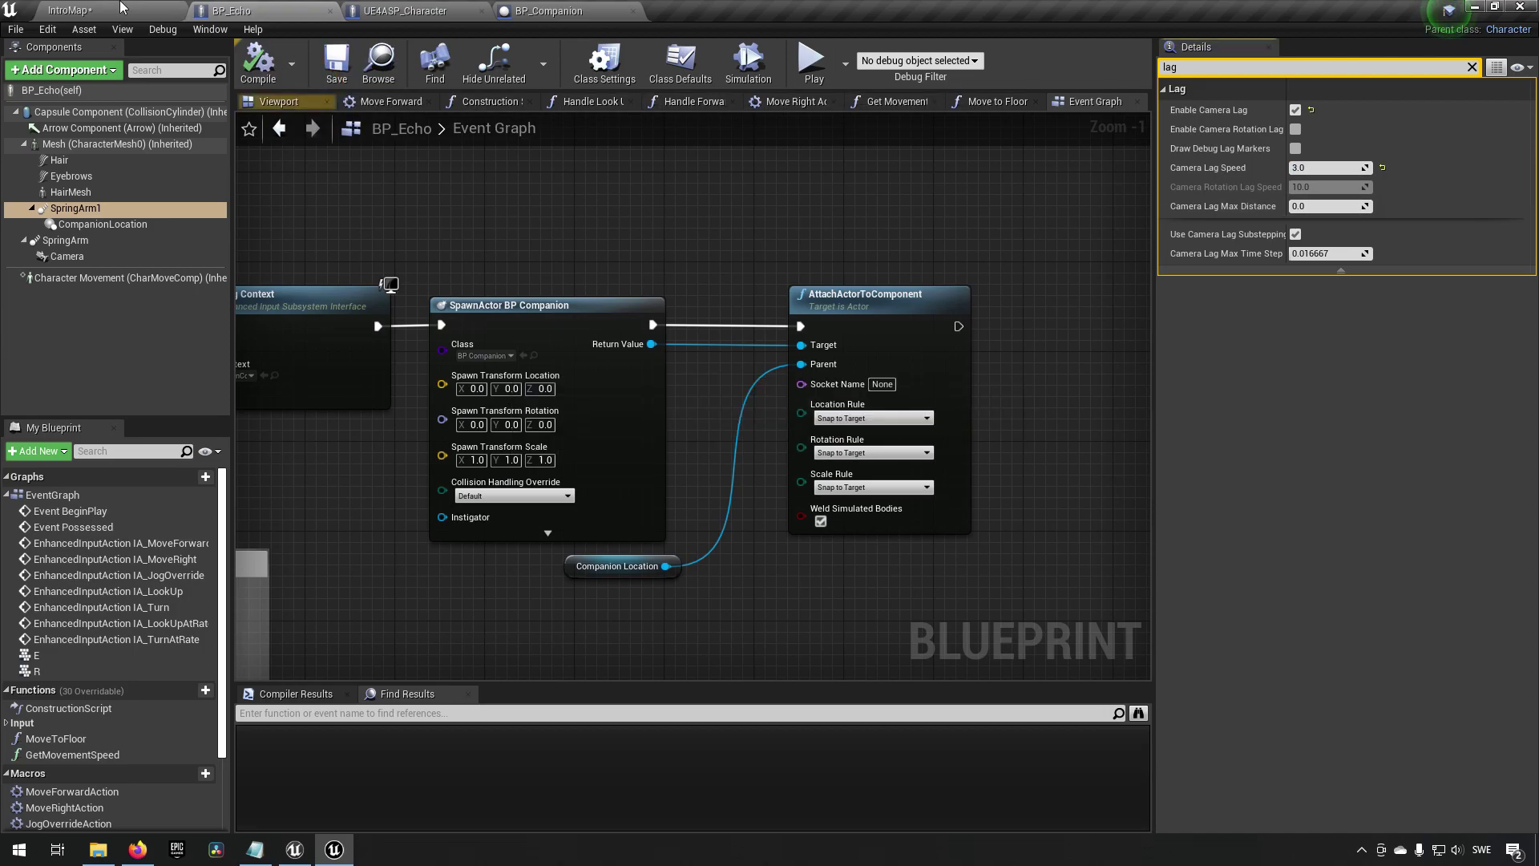
- Play IntroMap and run Echo in all directions to test the companion's faster lag speed, and end the session
left_click(120, 8)
left_click(885, 59)
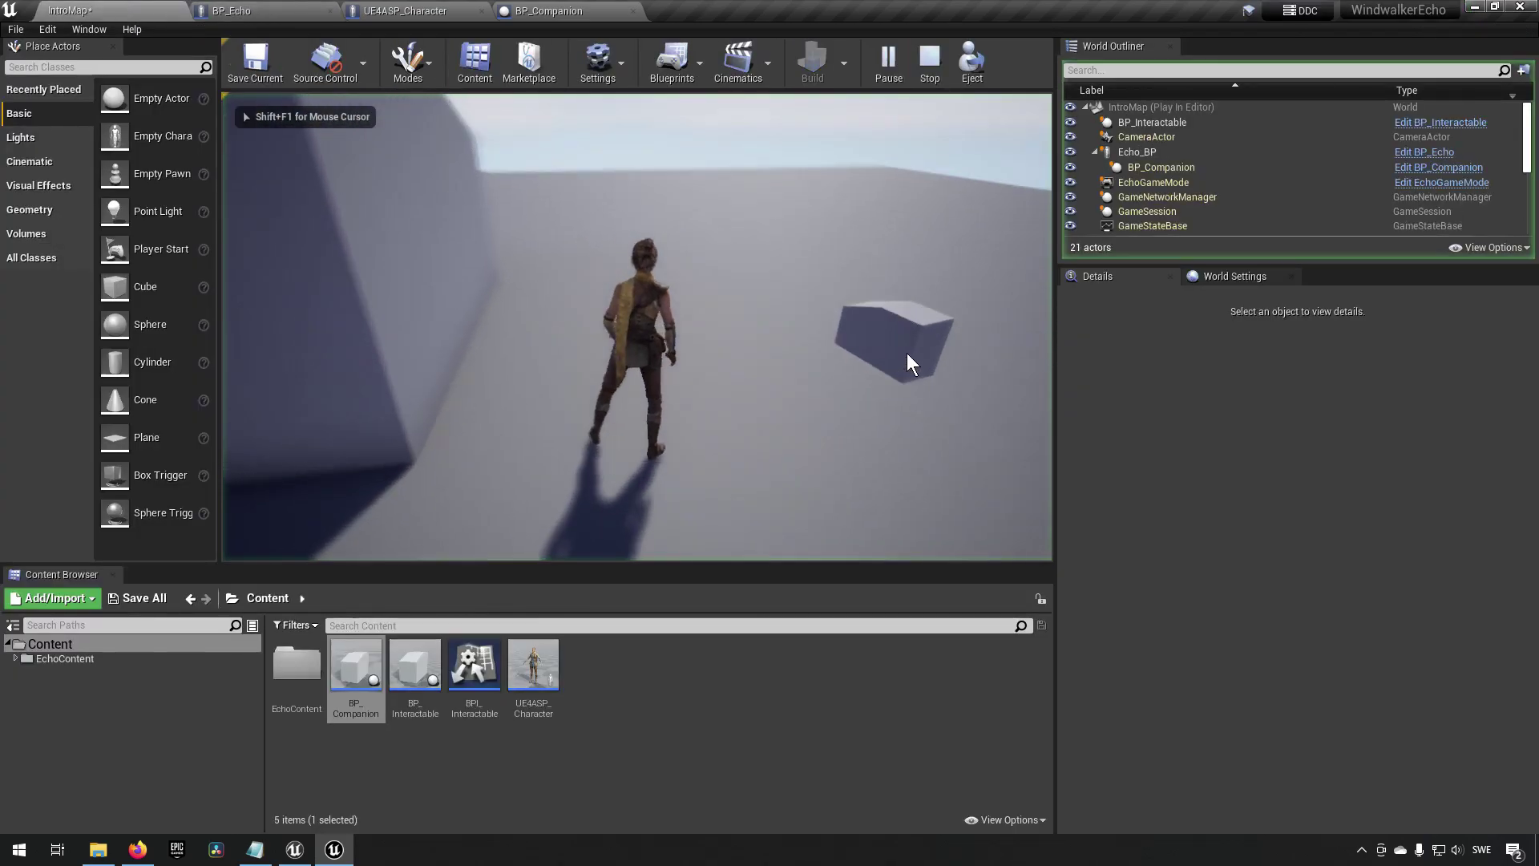
key("w")
key("d")
key("a")
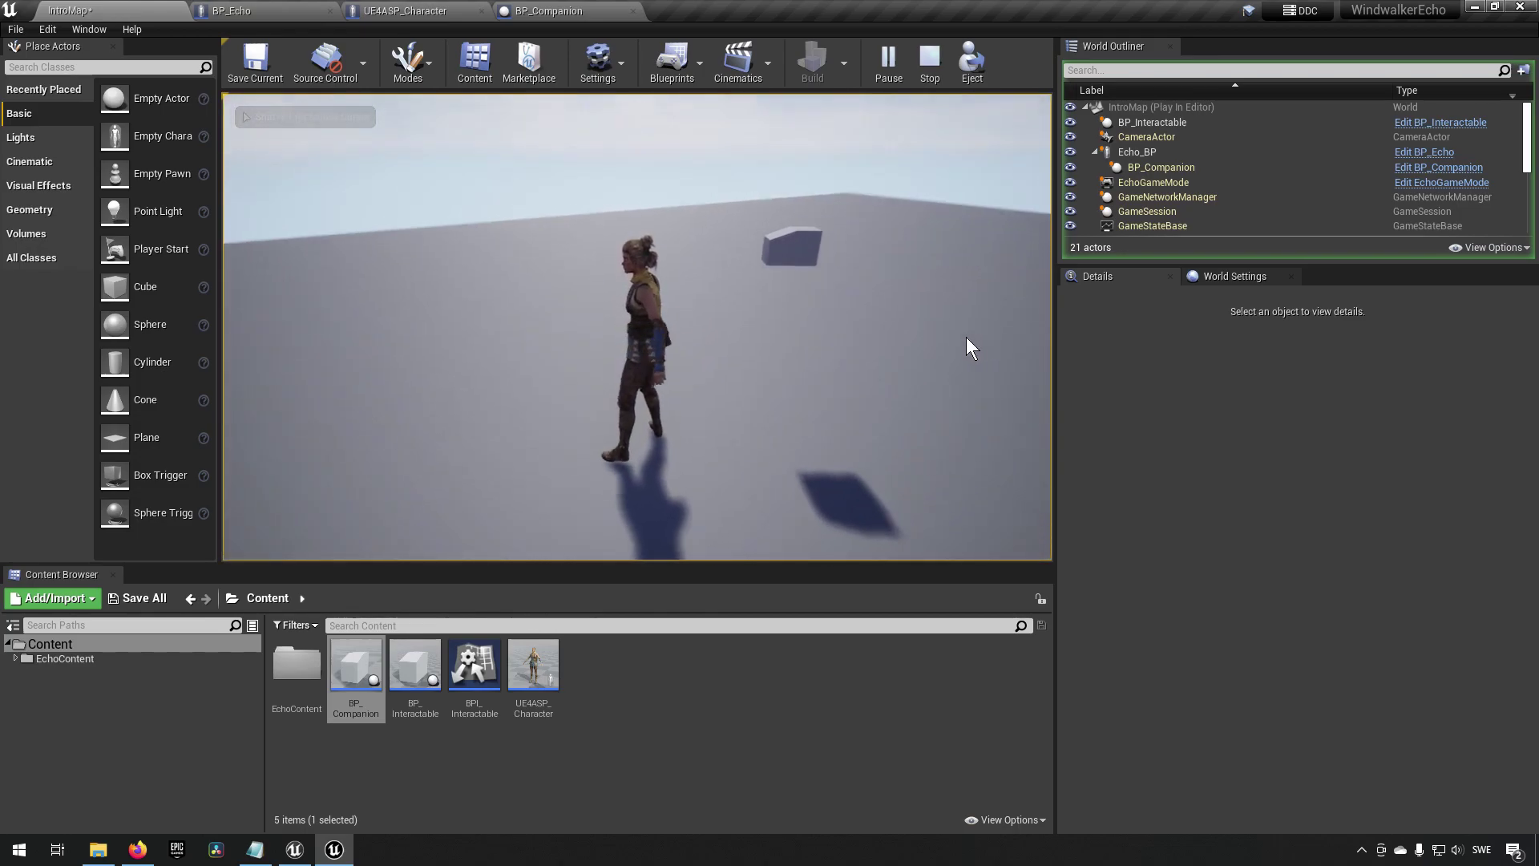
key("s")
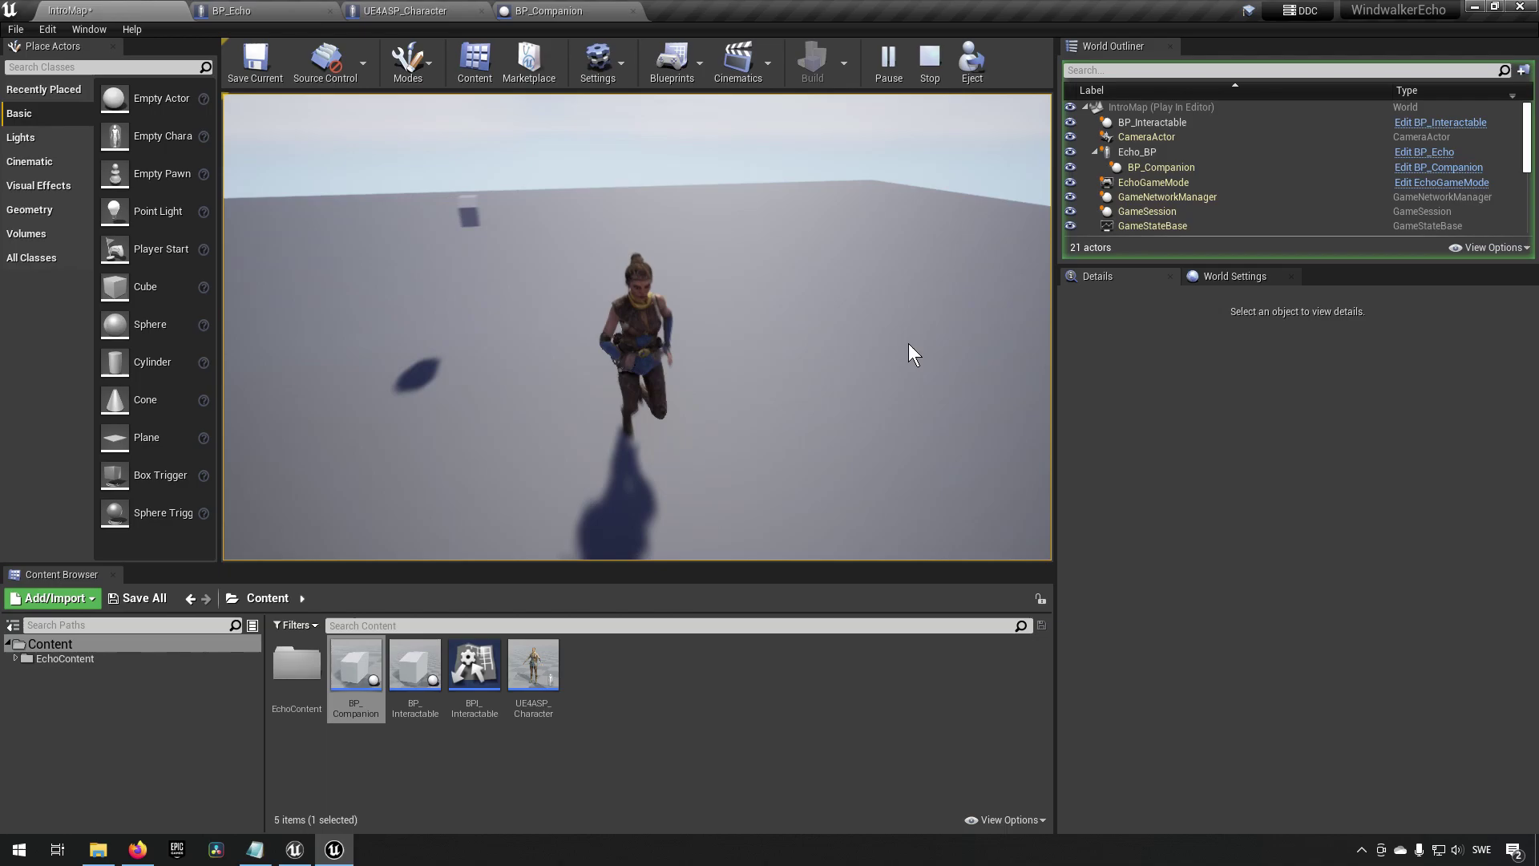
key("d")
key("w")
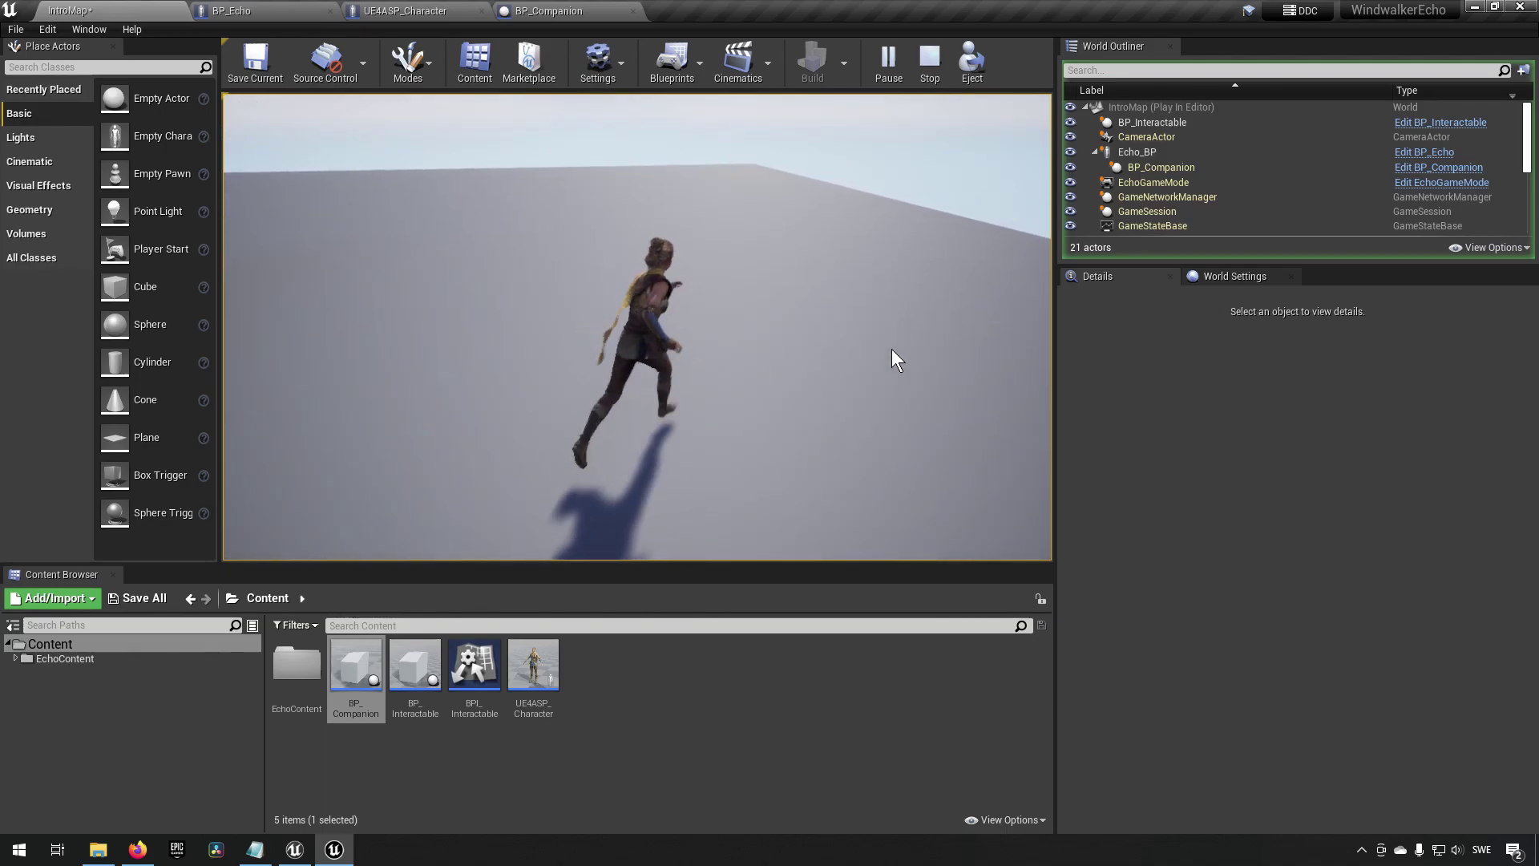
key("a")
key("s")
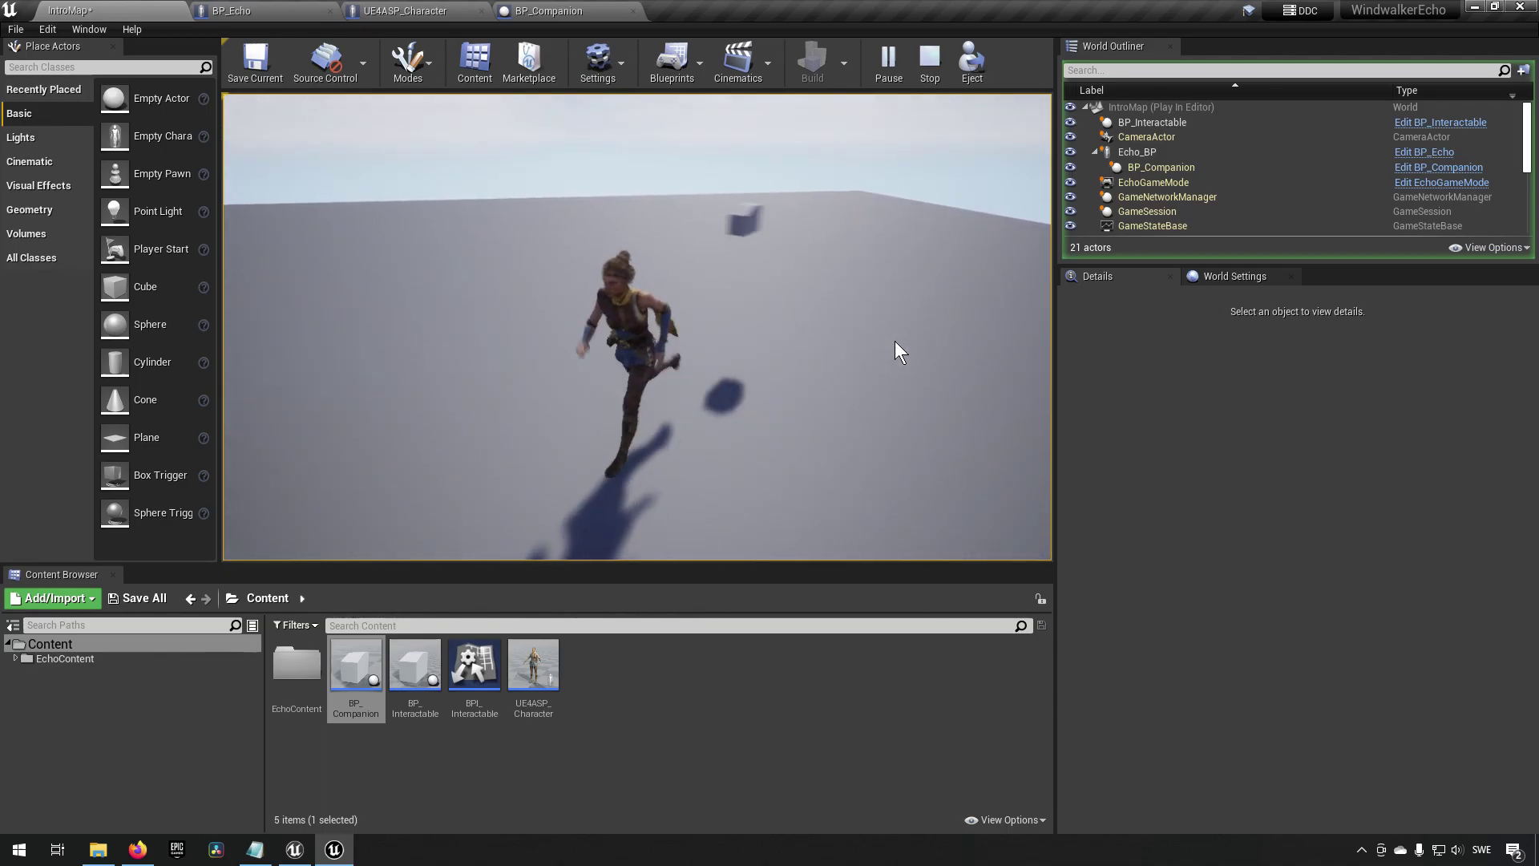
key("d")
key("w")
key("a")
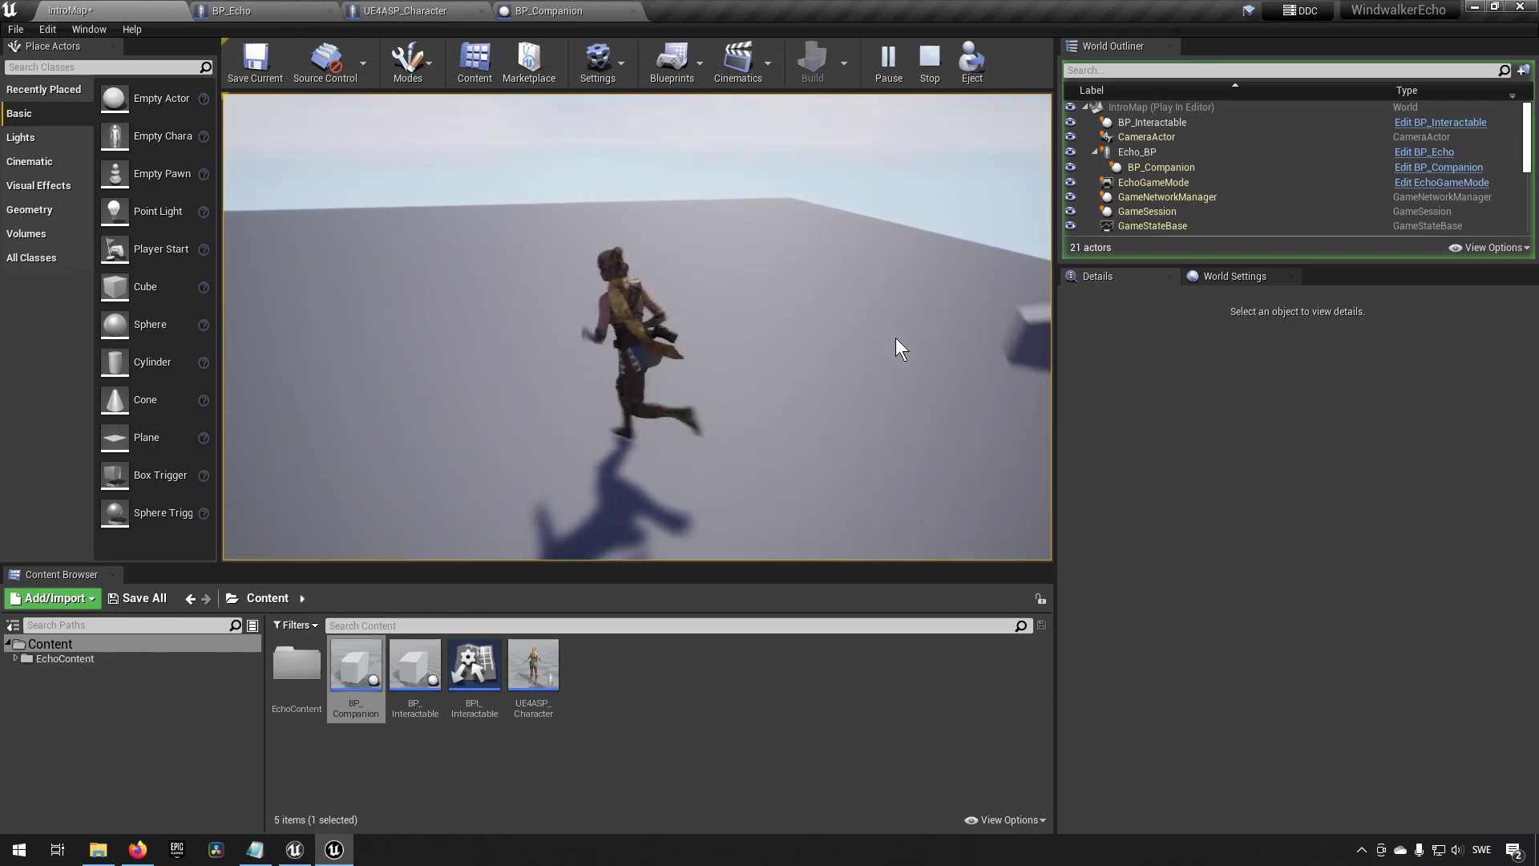
key("Escape")
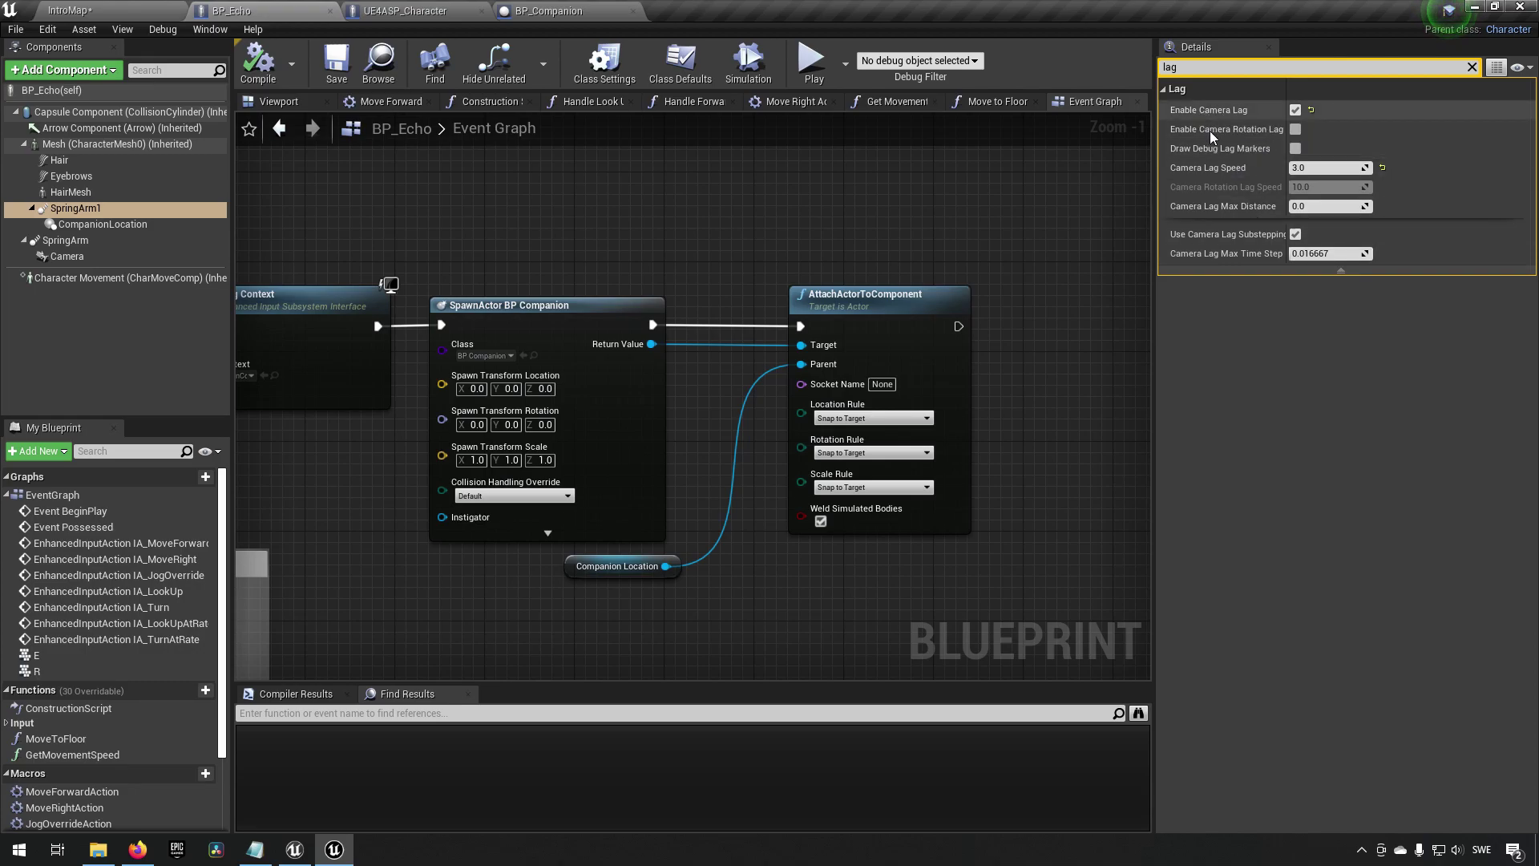
- Enable Camera Rotation Lag on SpringArm1 with a Camera Rotation Lag Speed of 2.0, then compile and save BP_Echo
left_click(1294, 129)
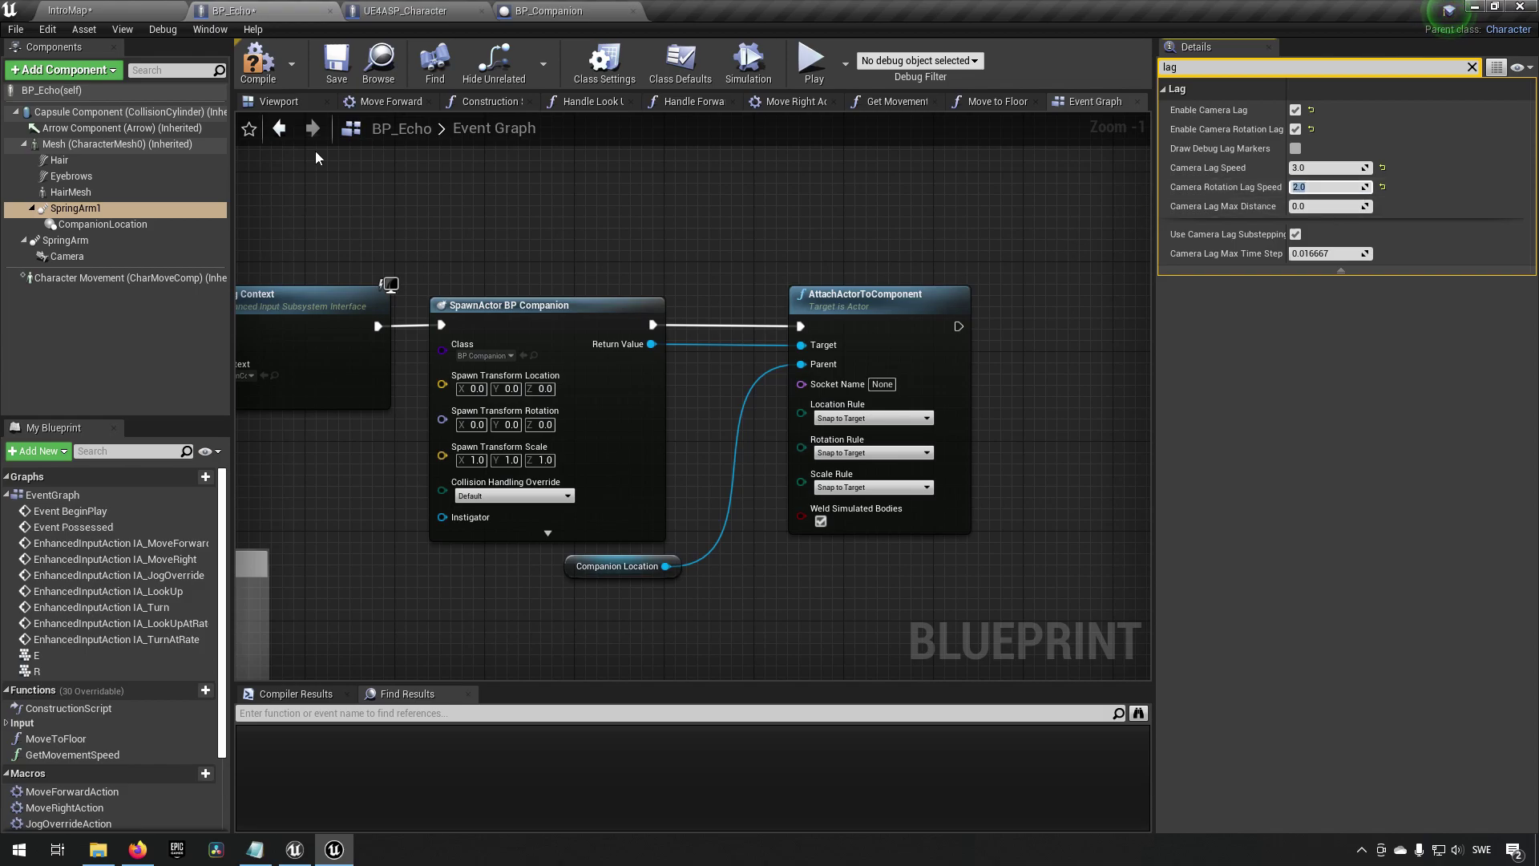
left_click(263, 72)
left_click(334, 74)
- Play IntroMap and run Echo in all directions to test the companion's rotation lag, and end the session
left_click(80, 11)
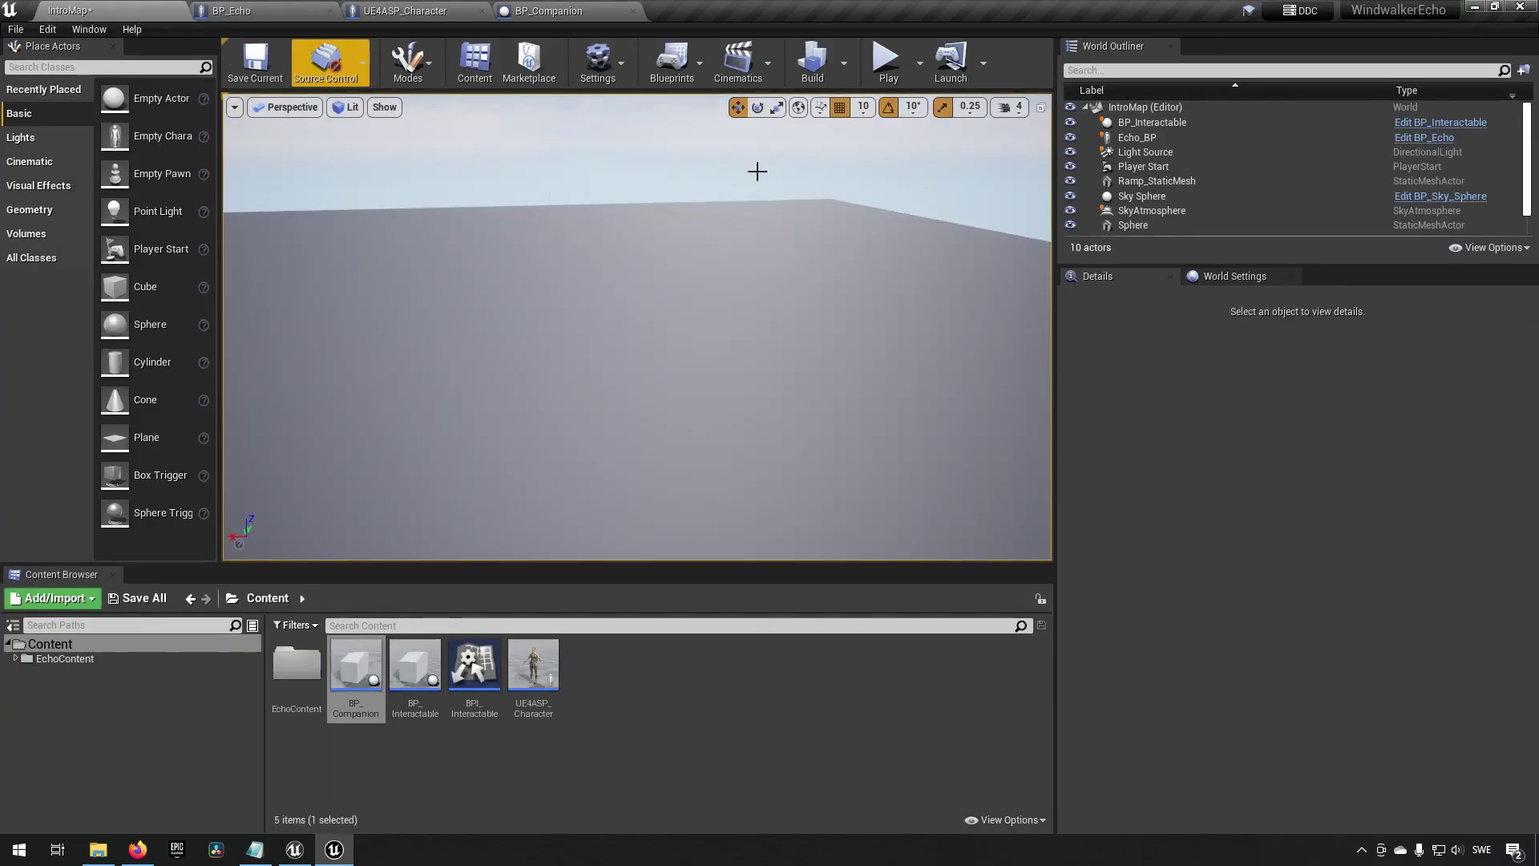
left_click(881, 72)
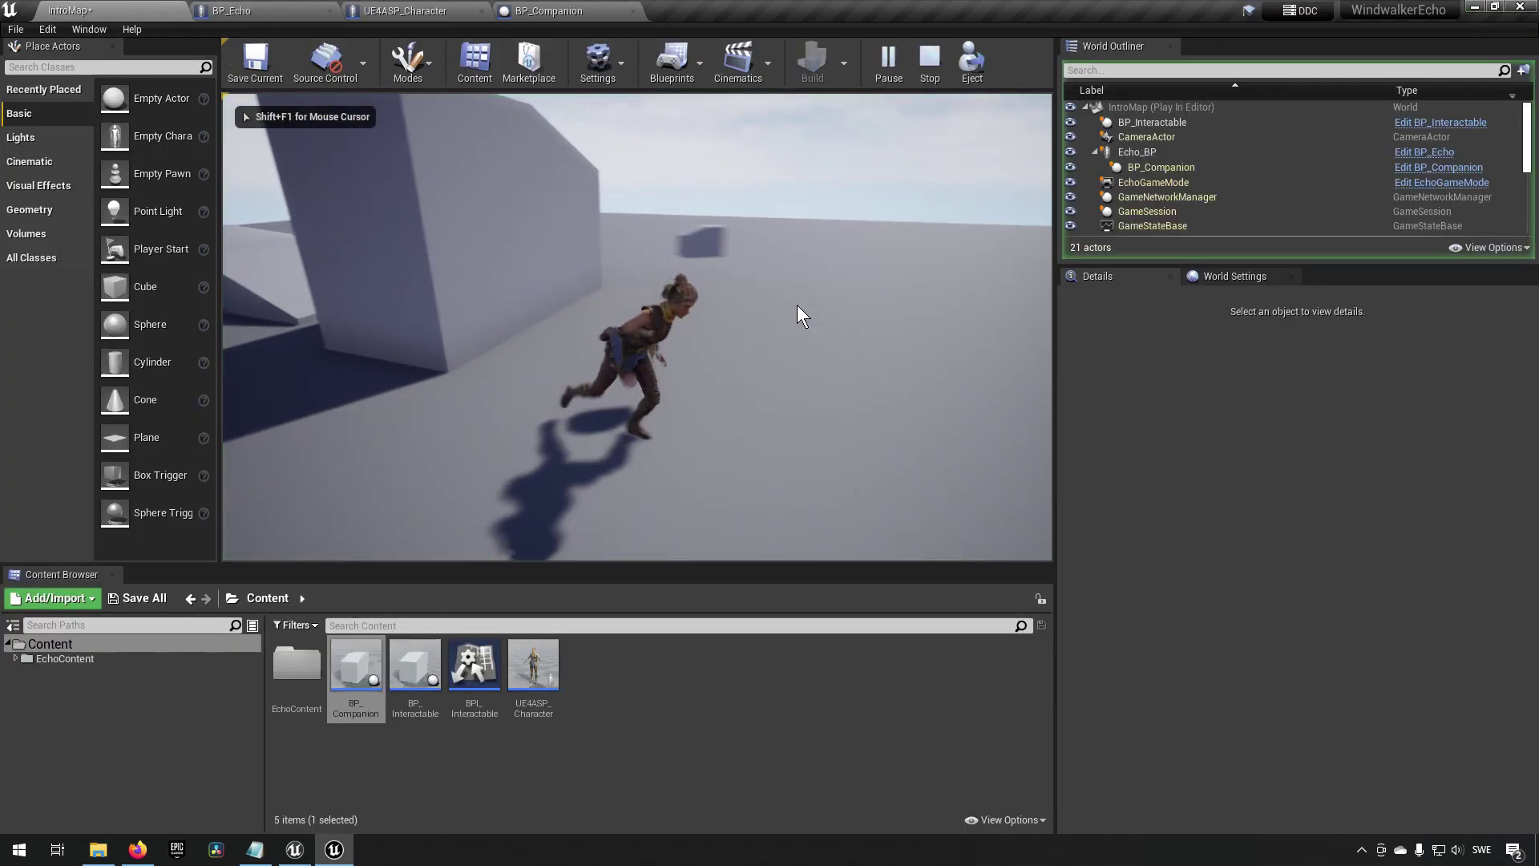
key("w")
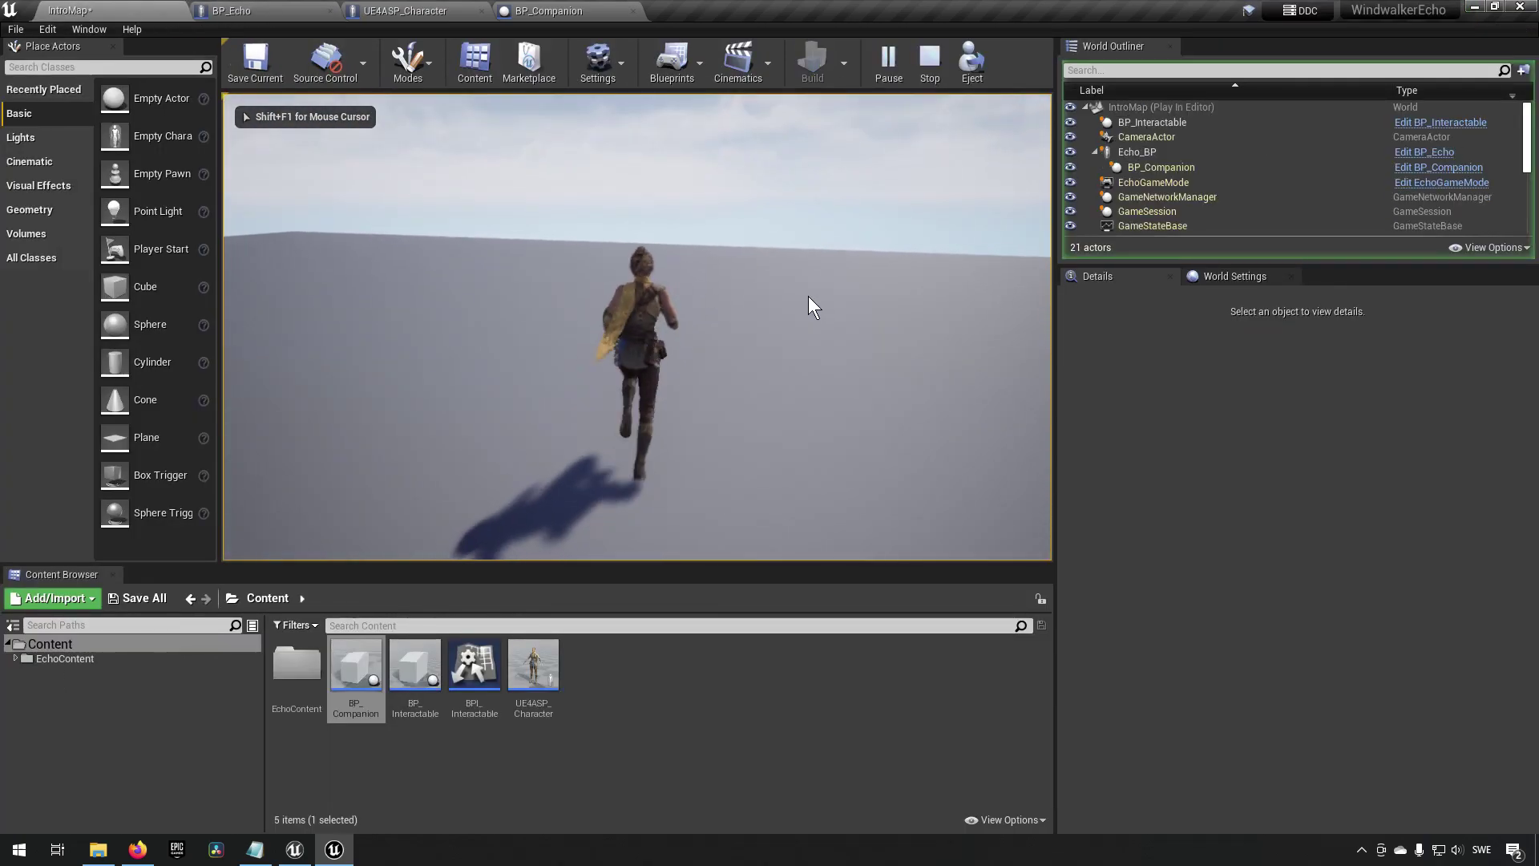
key("d")
key("s")
key("a")
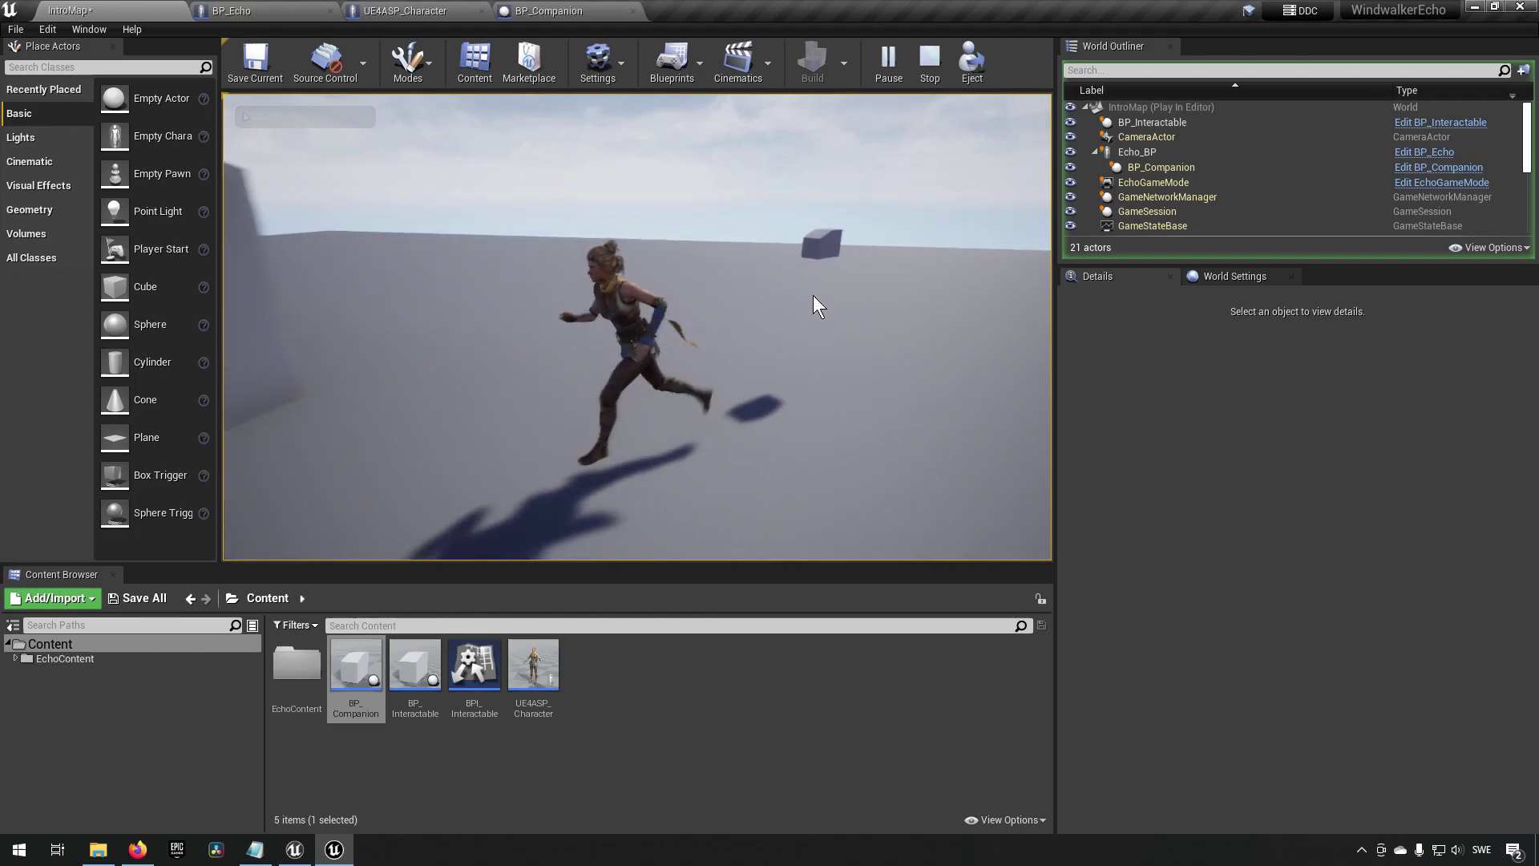
key("s")
key("d")
key("w")
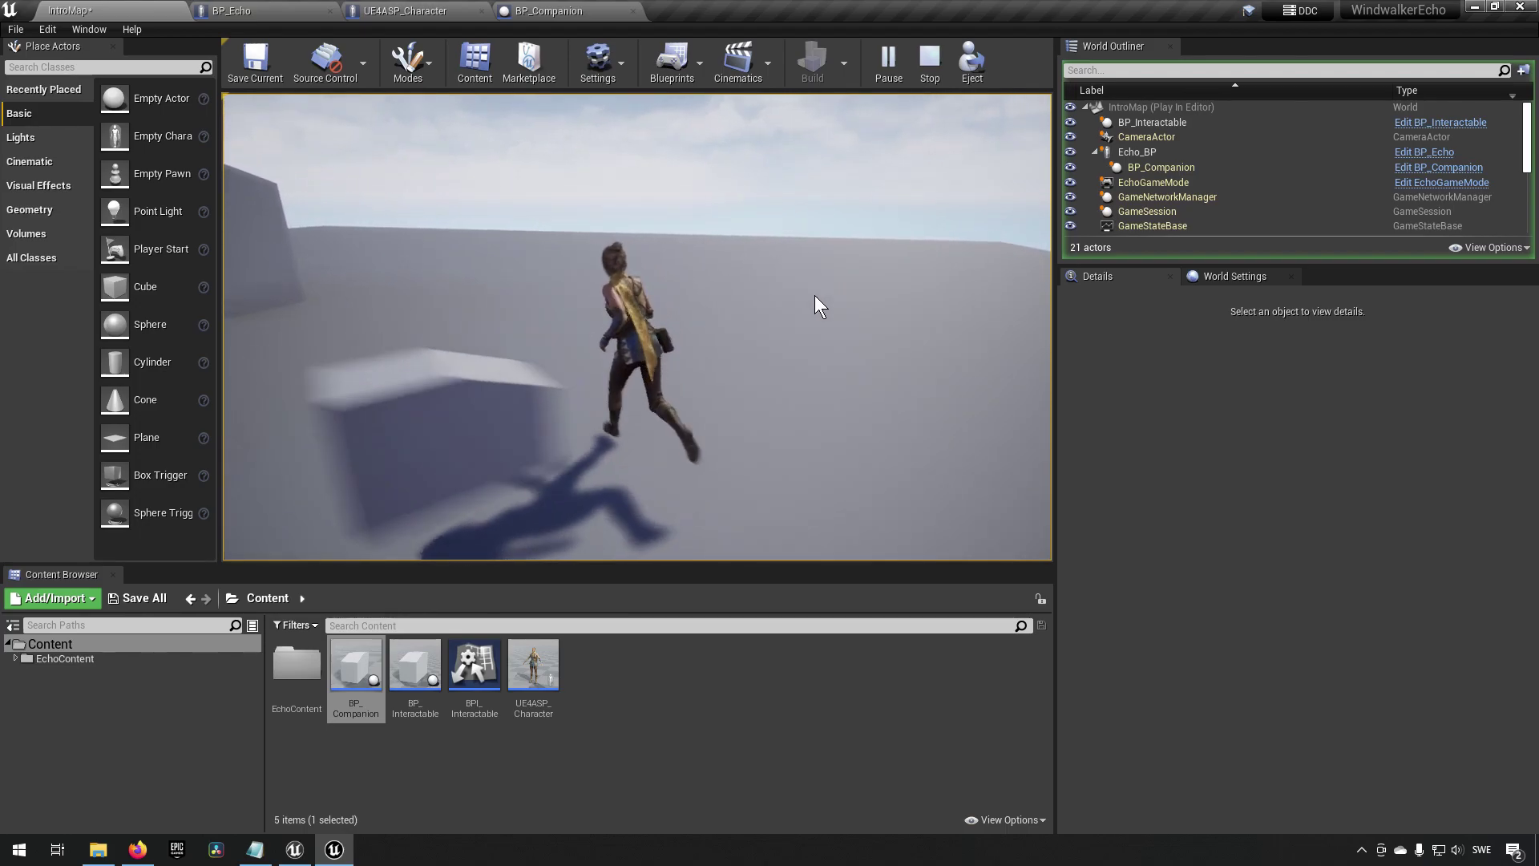
key("Escape")
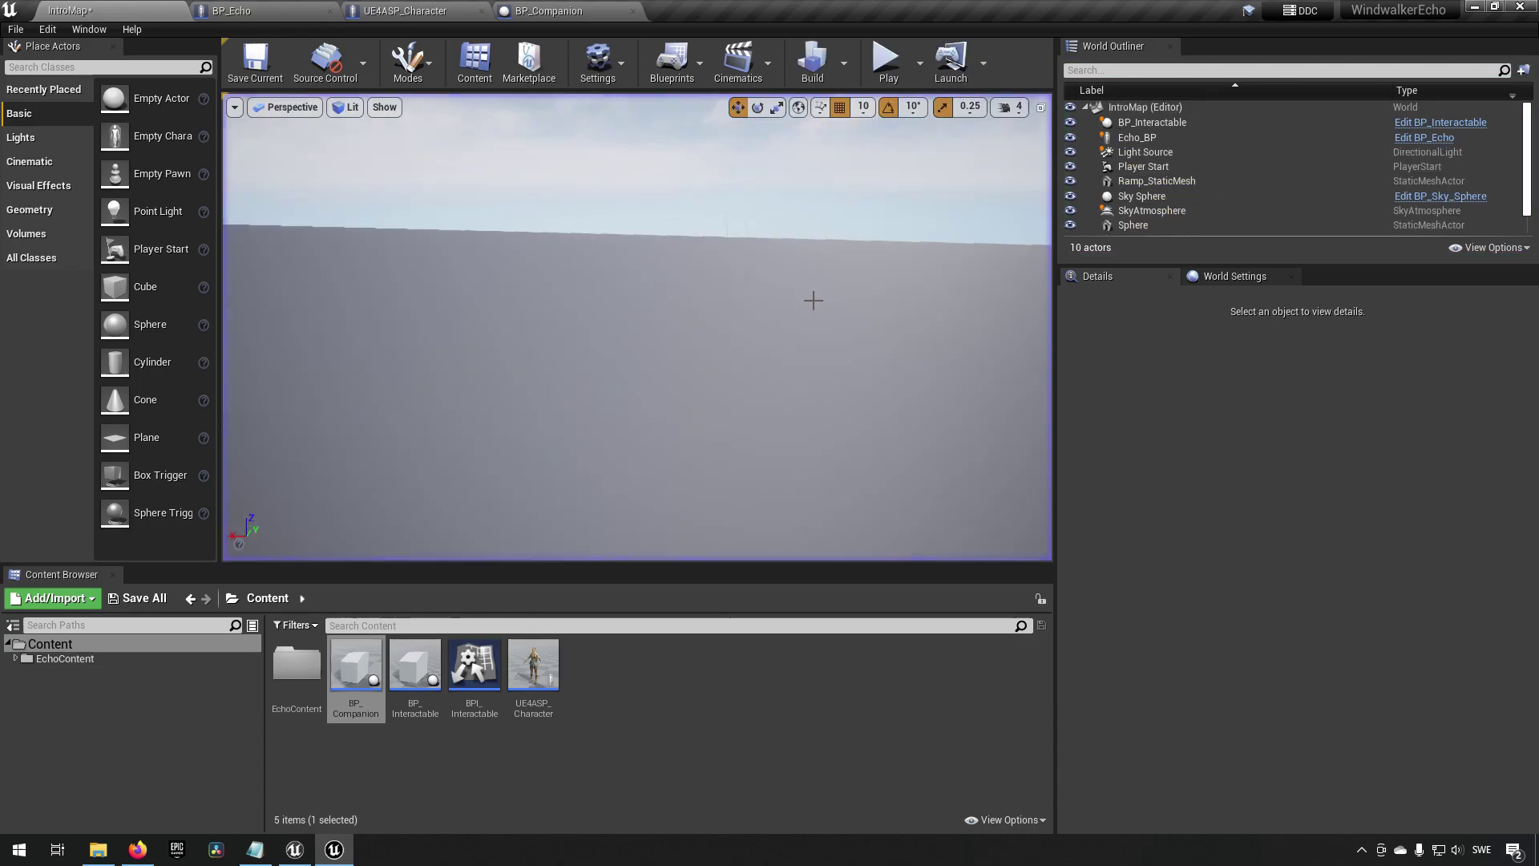
left_click(240, 11)
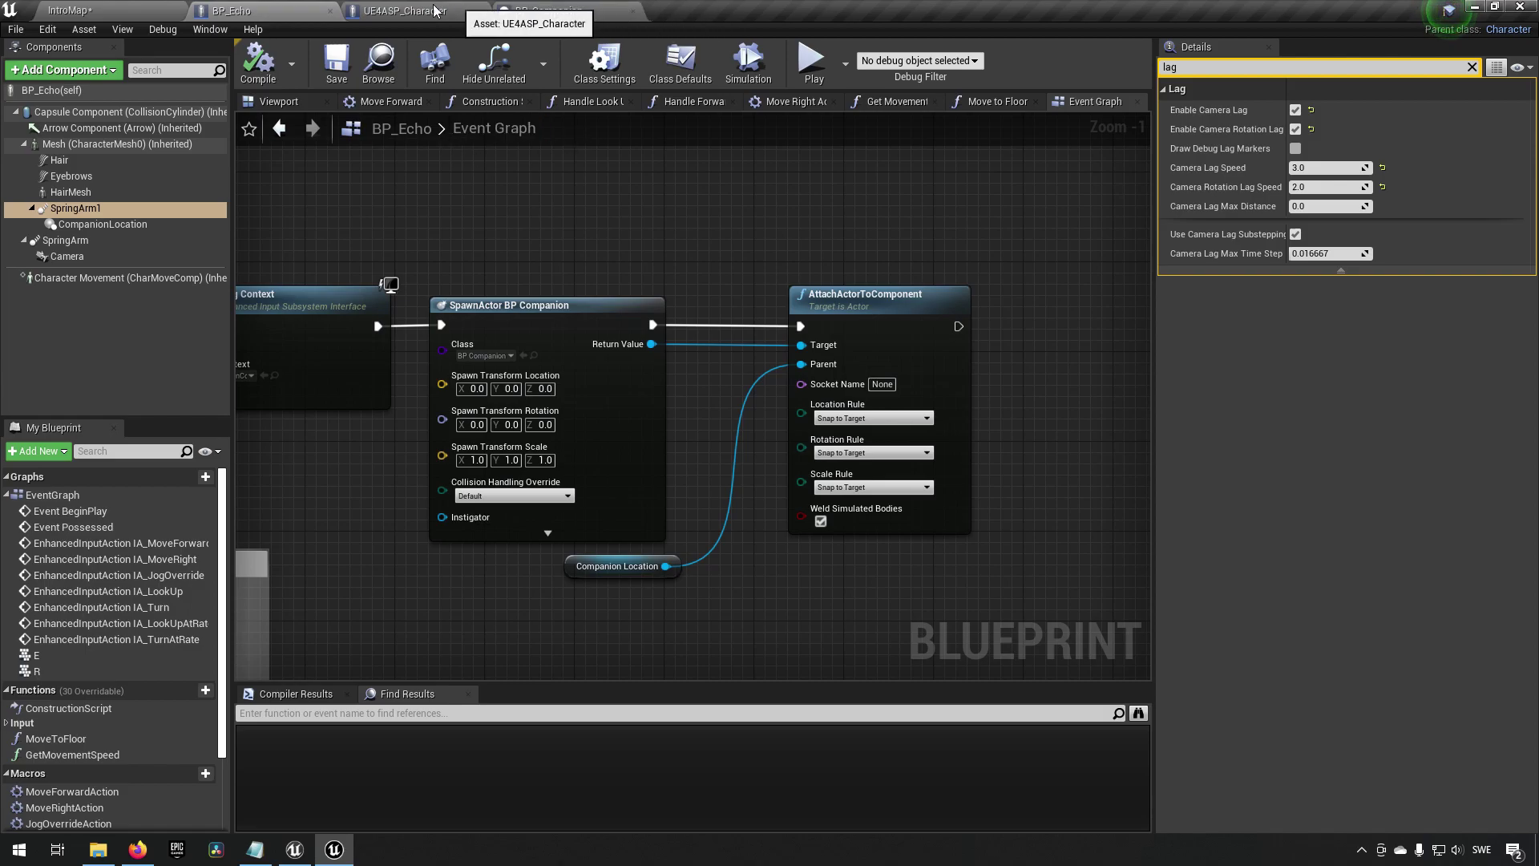
left_click(96, 10)
left_click(617, 667)
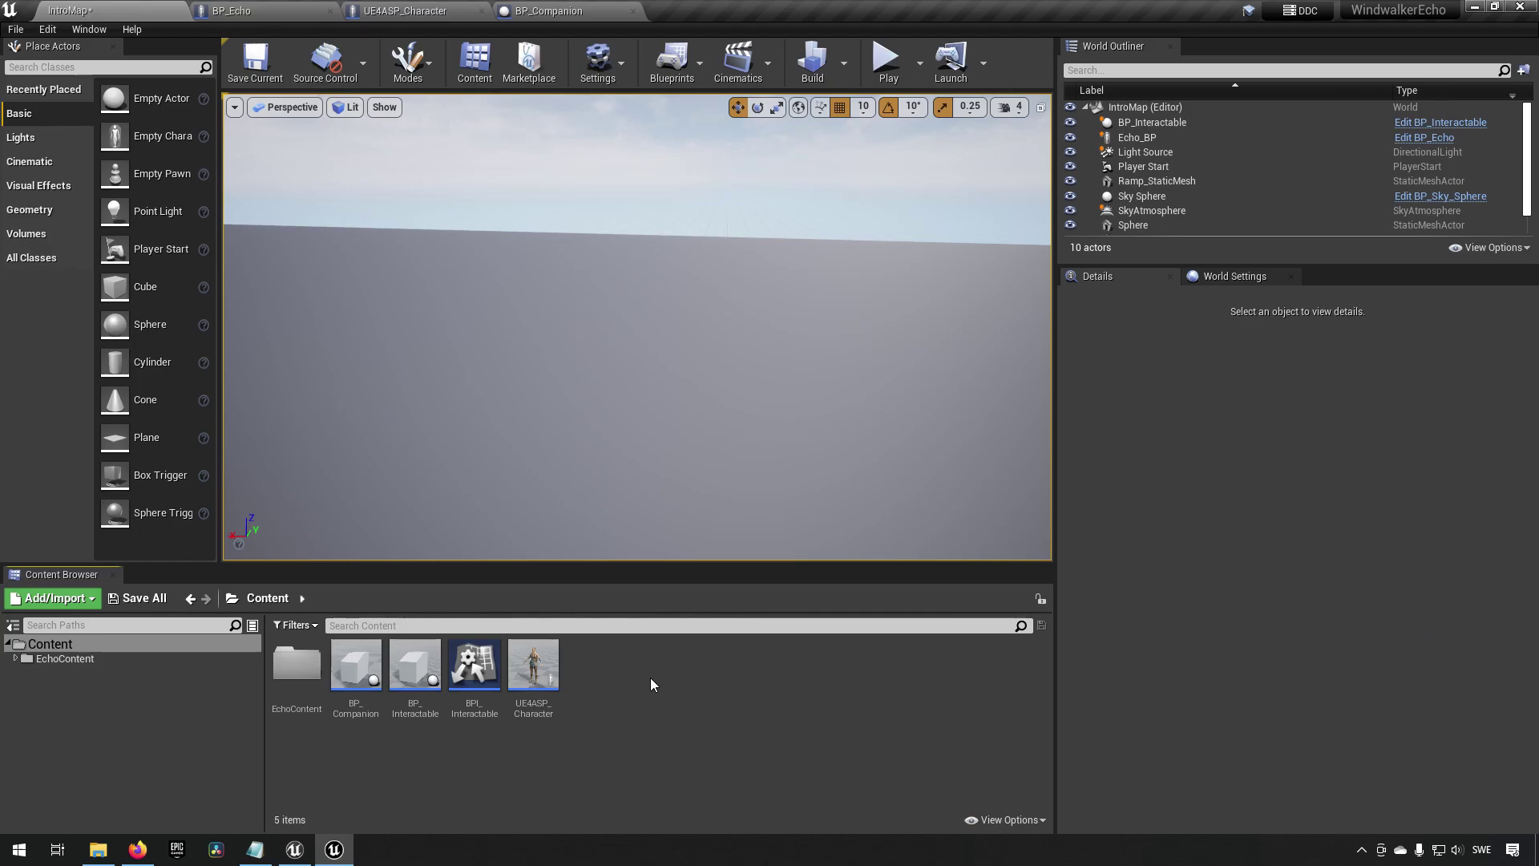
left_click(47, 29)
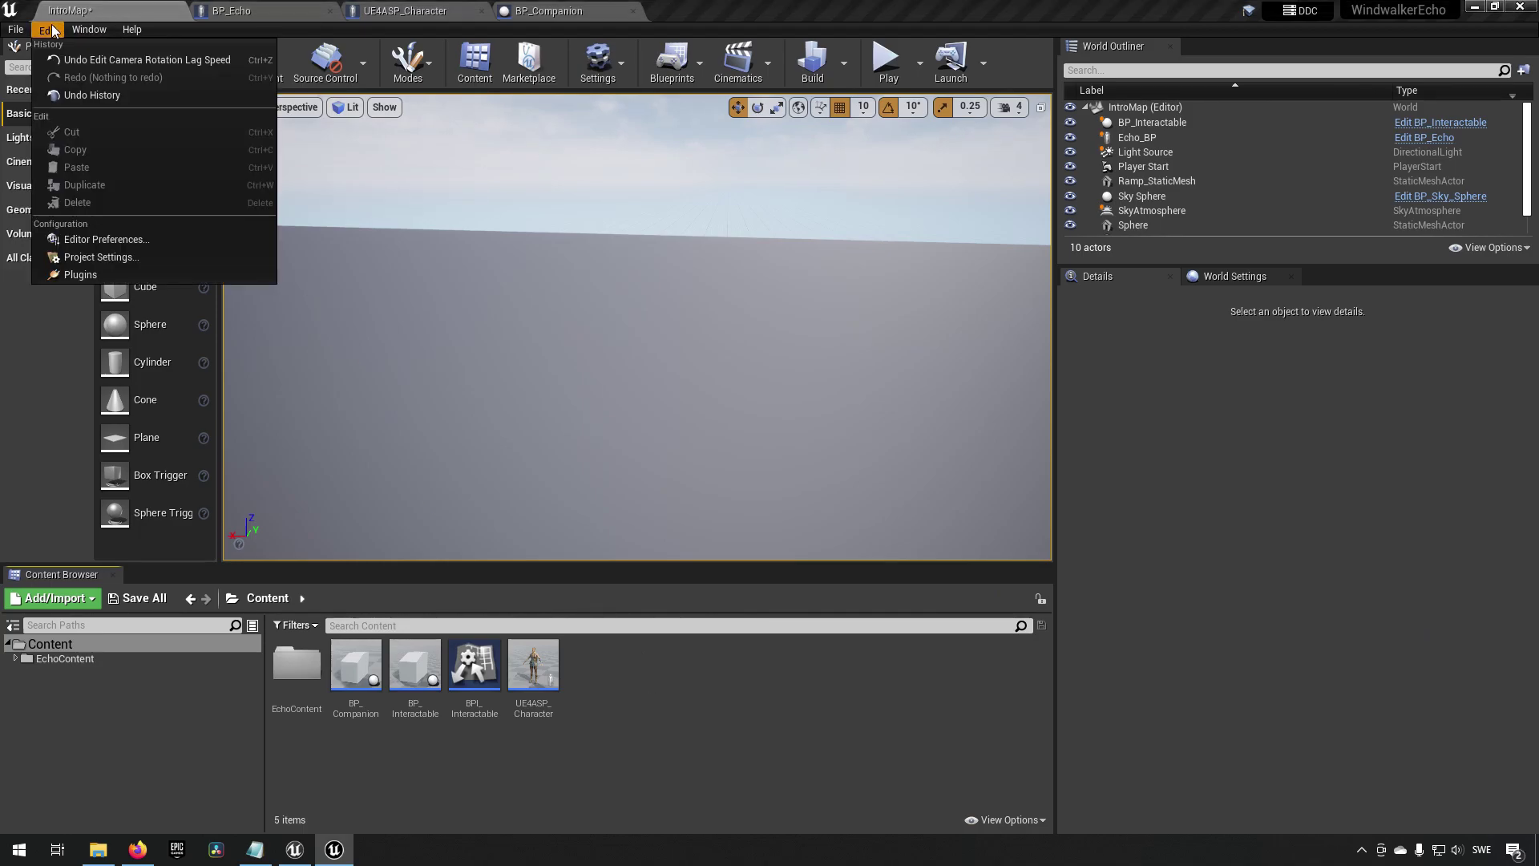
left_click(126, 255)
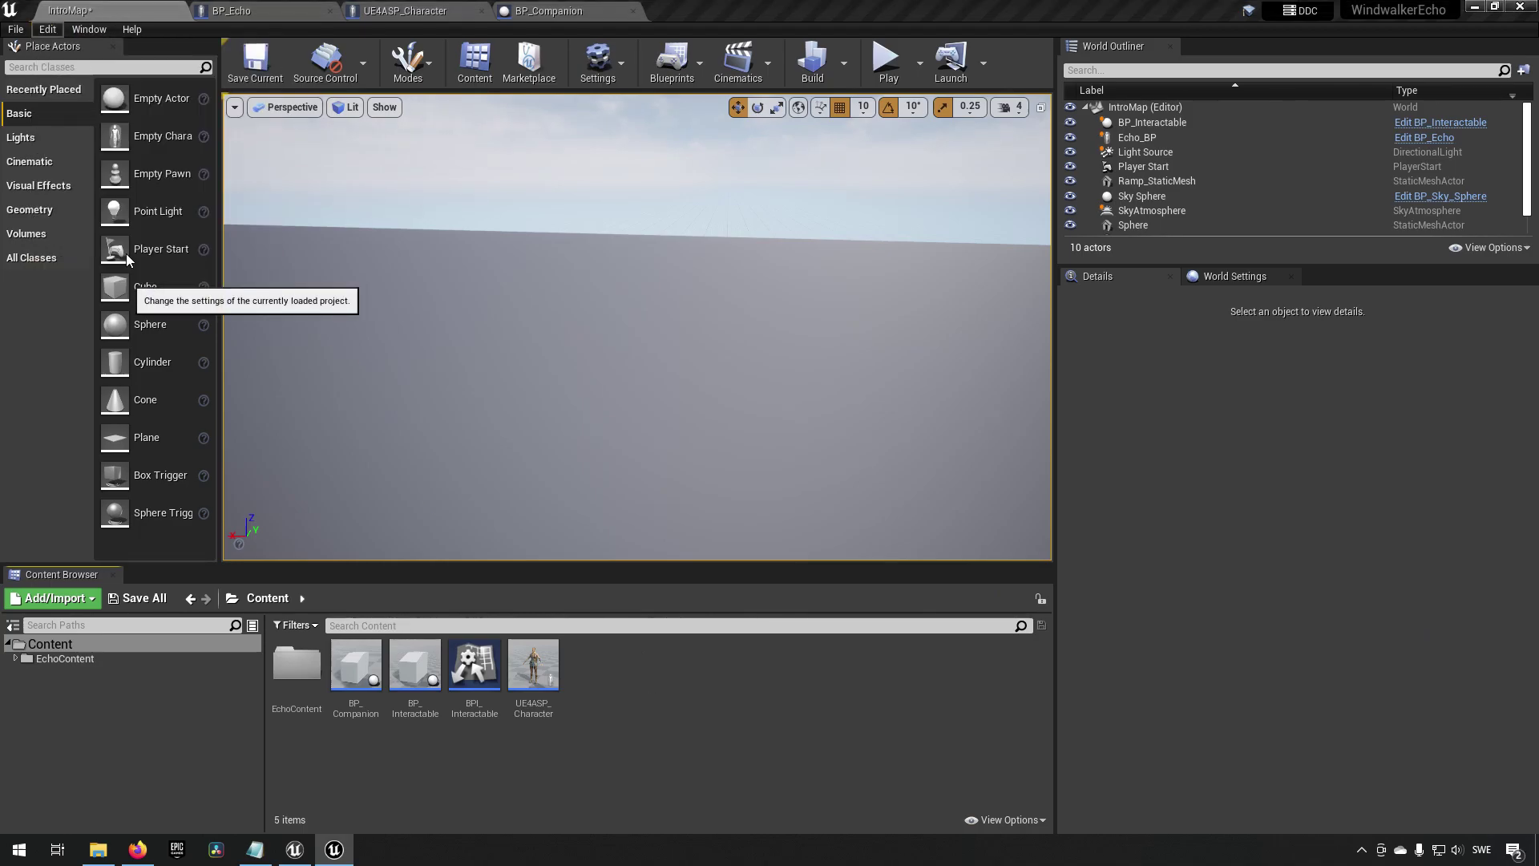
middle_click(416, 3)
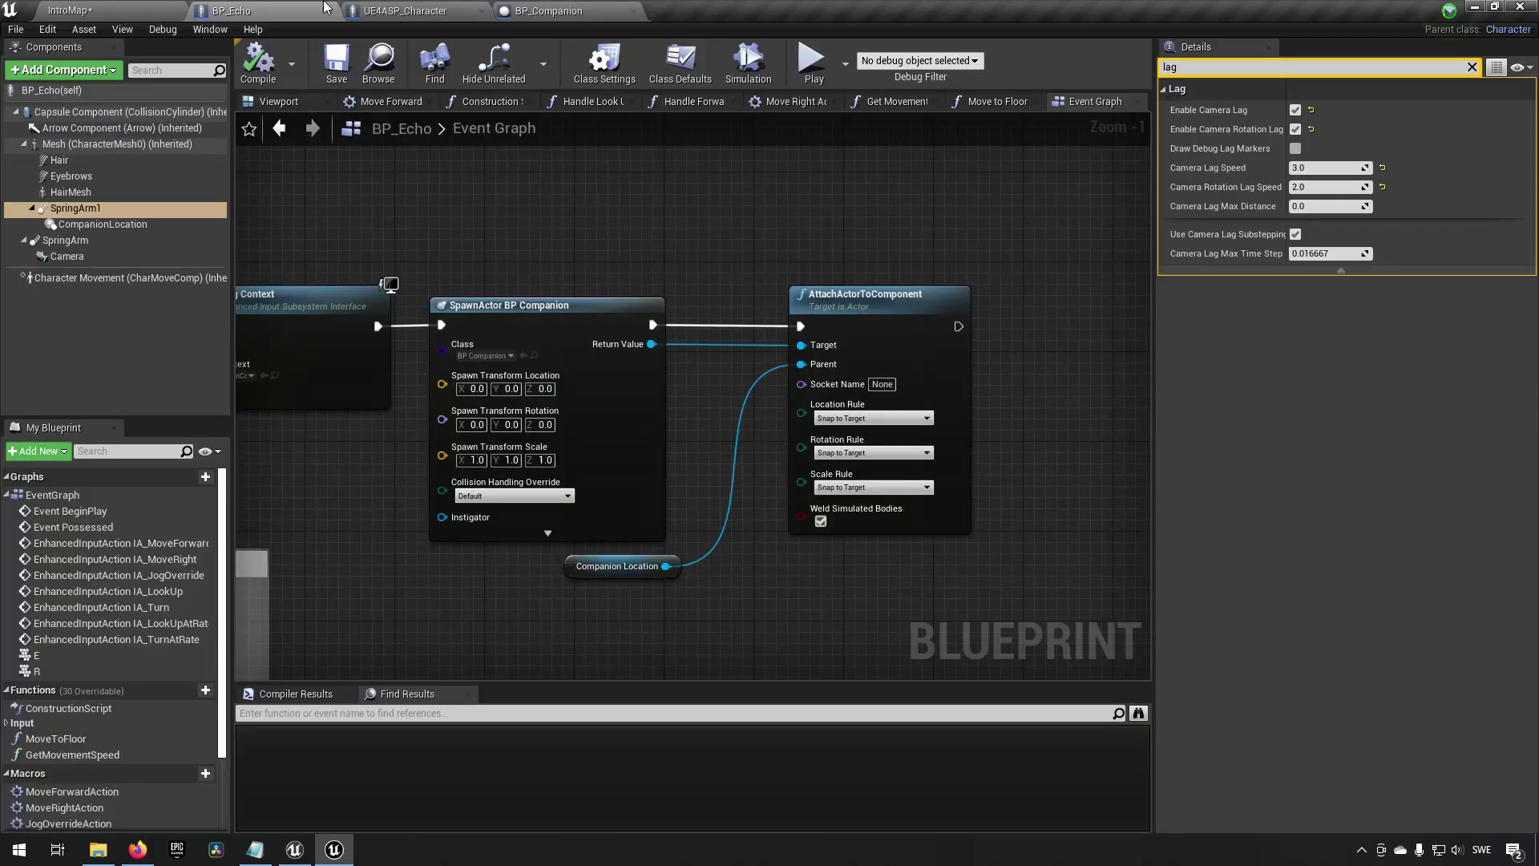
- Search the project's plugins for niagara to check whether the Niagara plugin is enabled, and close the plugin list
left_click(115, 13)
left_click(89, 29)
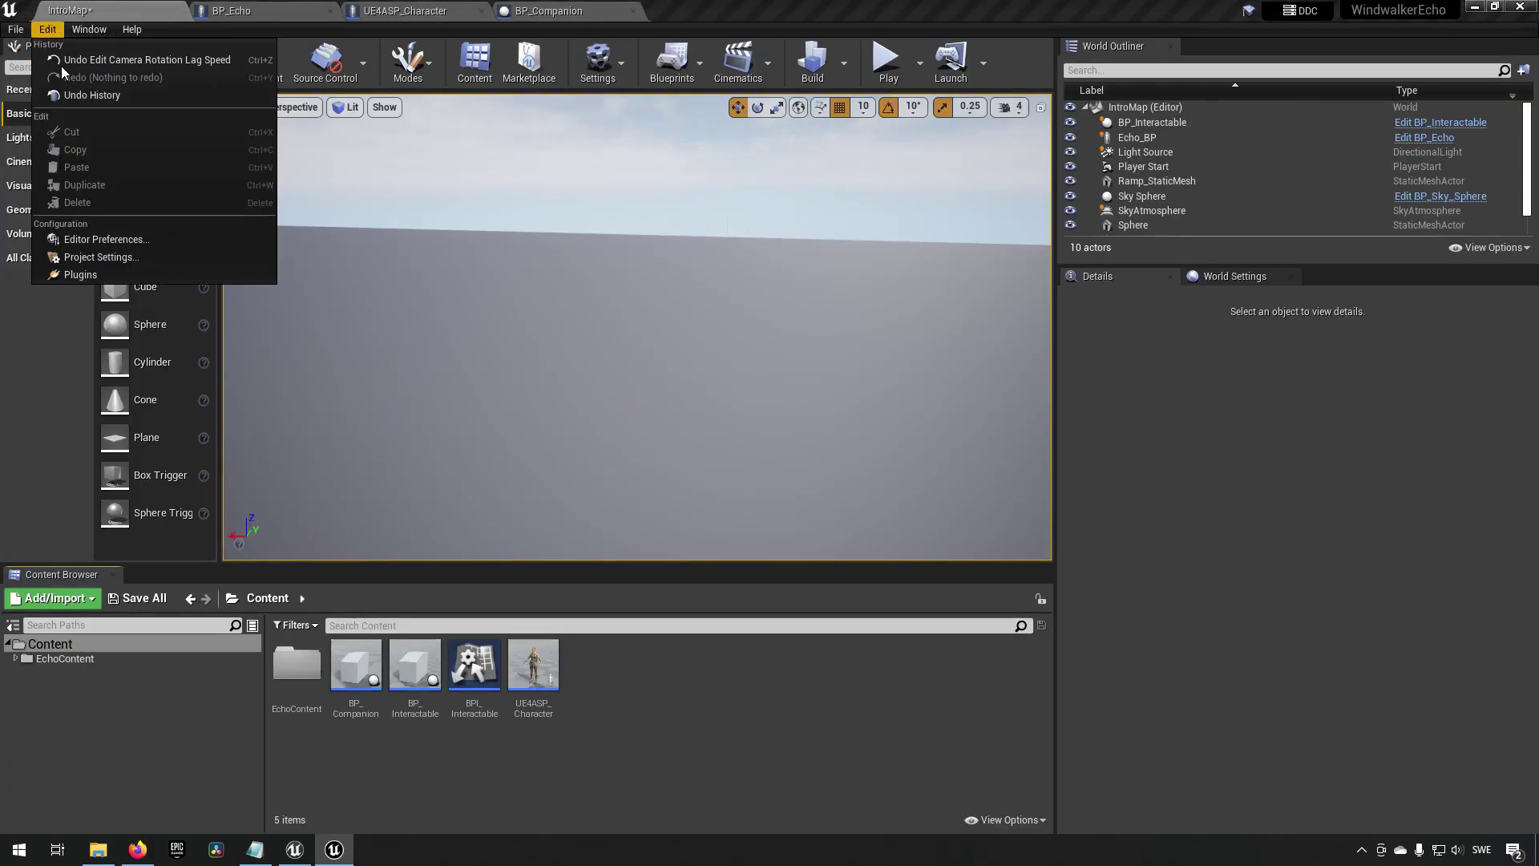
left_click(90, 274)
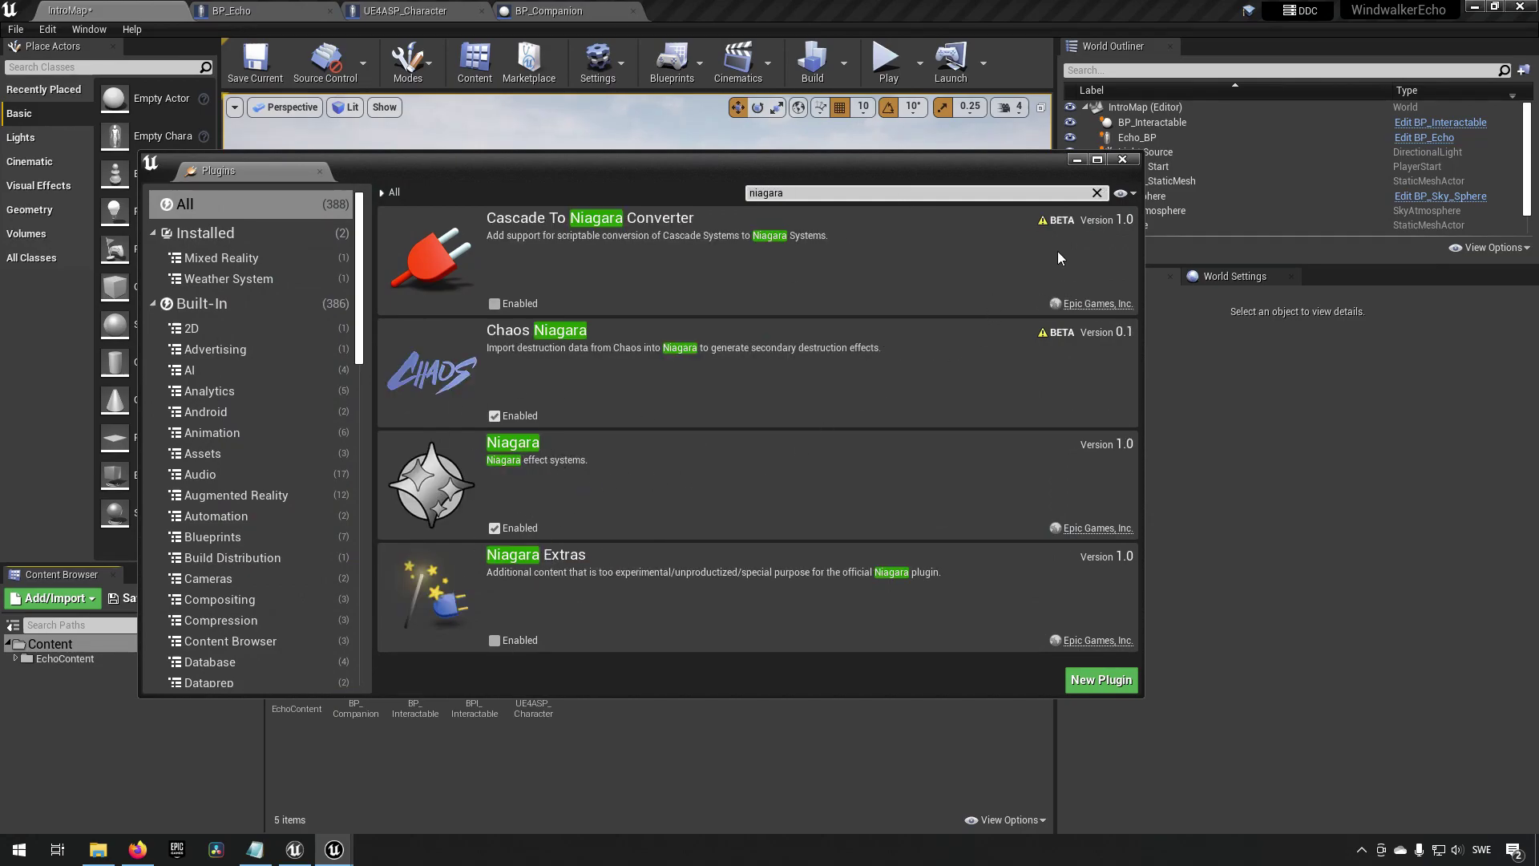
left_click(1124, 160)
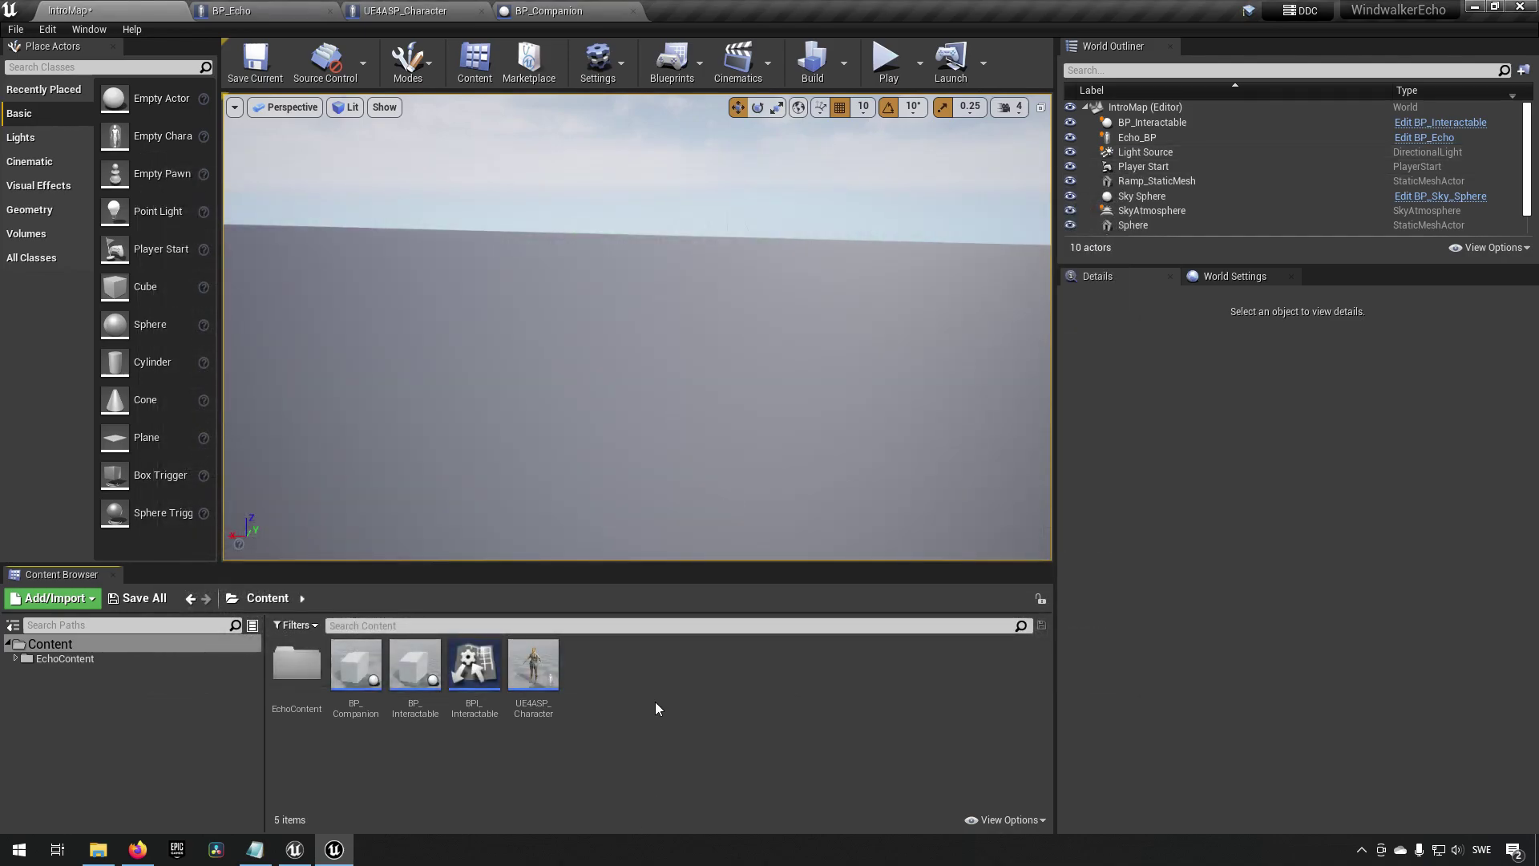
- Create a Niagara System in the Content folder, based on the Directional Burst template
right_click(631, 689)
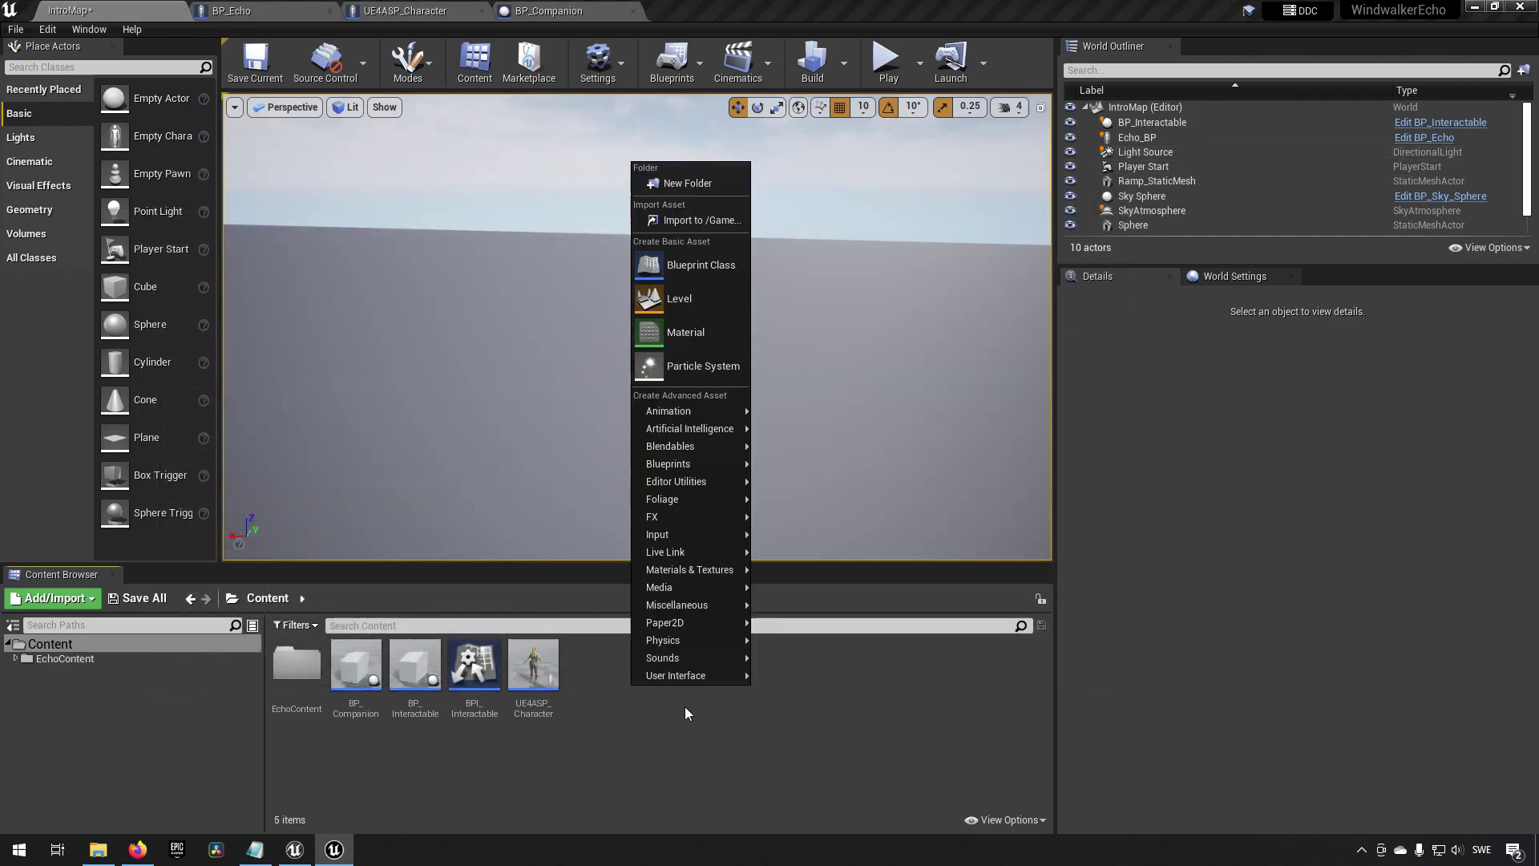
mouse_move(689, 517)
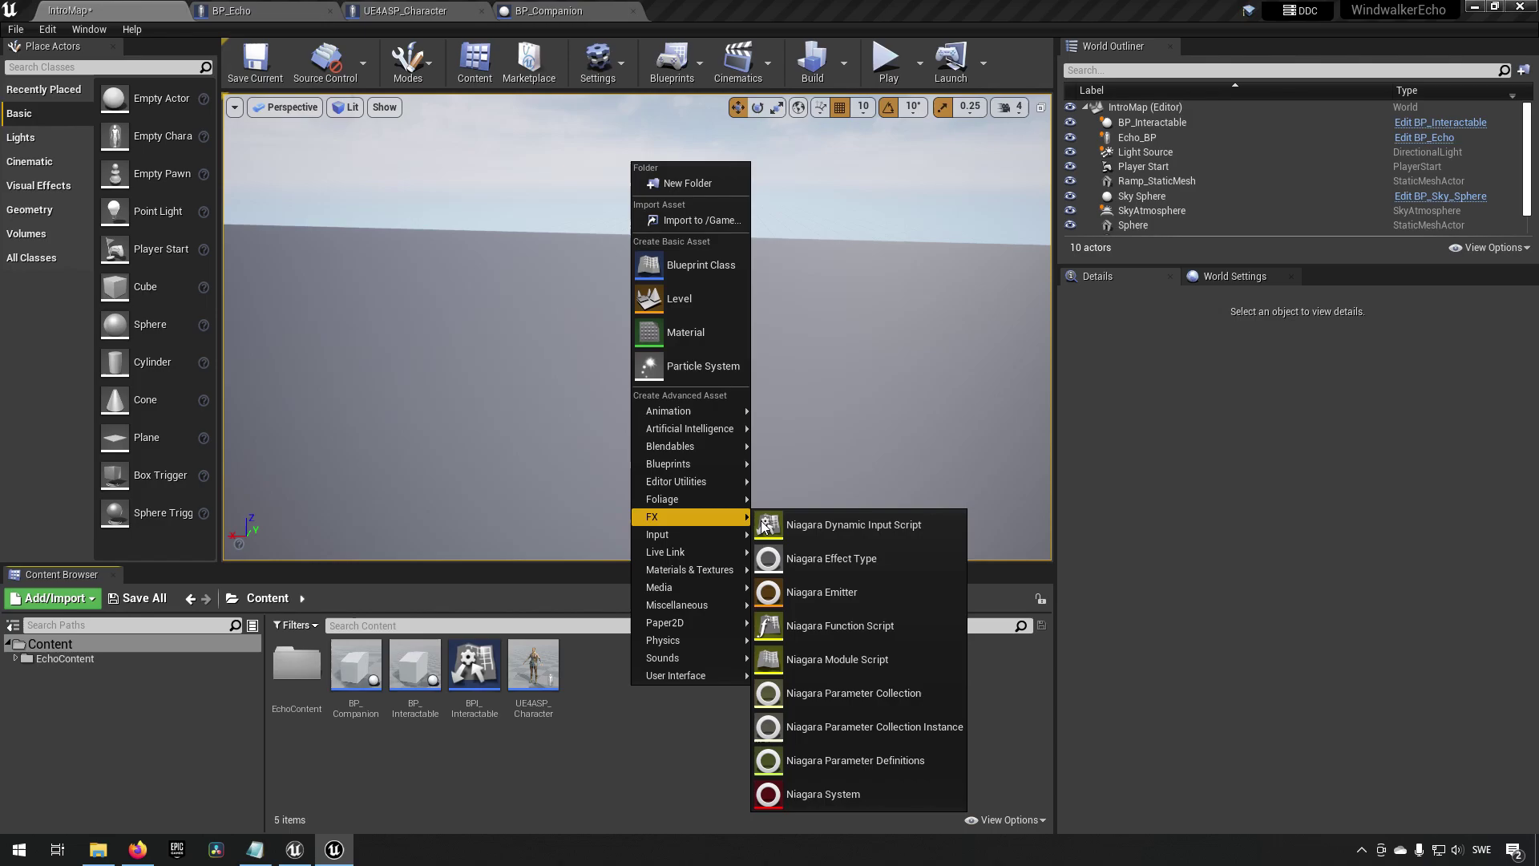
left_click(830, 796)
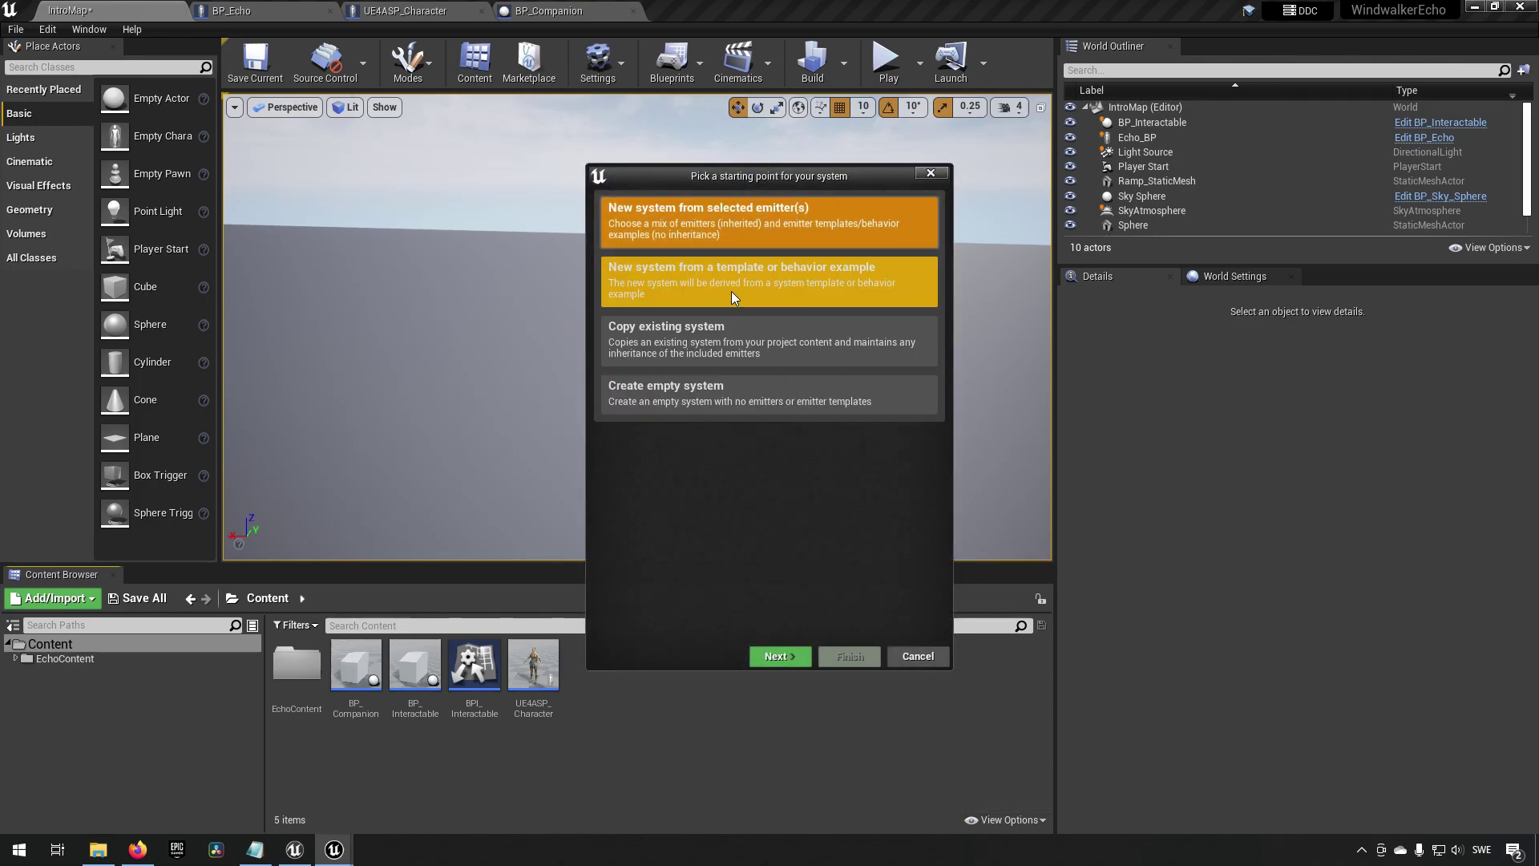
left_click(689, 281)
left_click(774, 655)
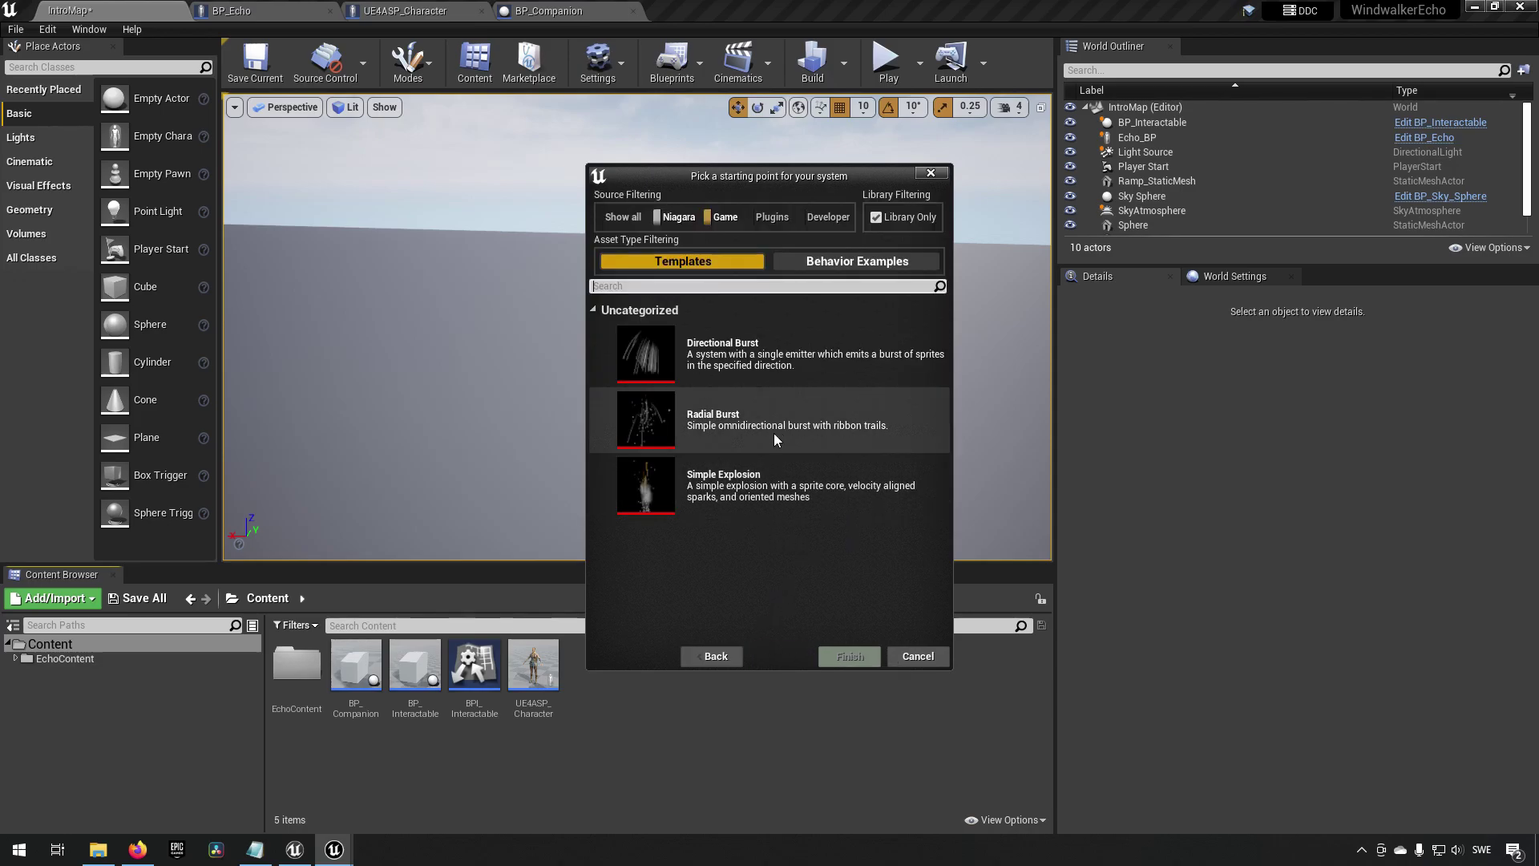
left_click(753, 365)
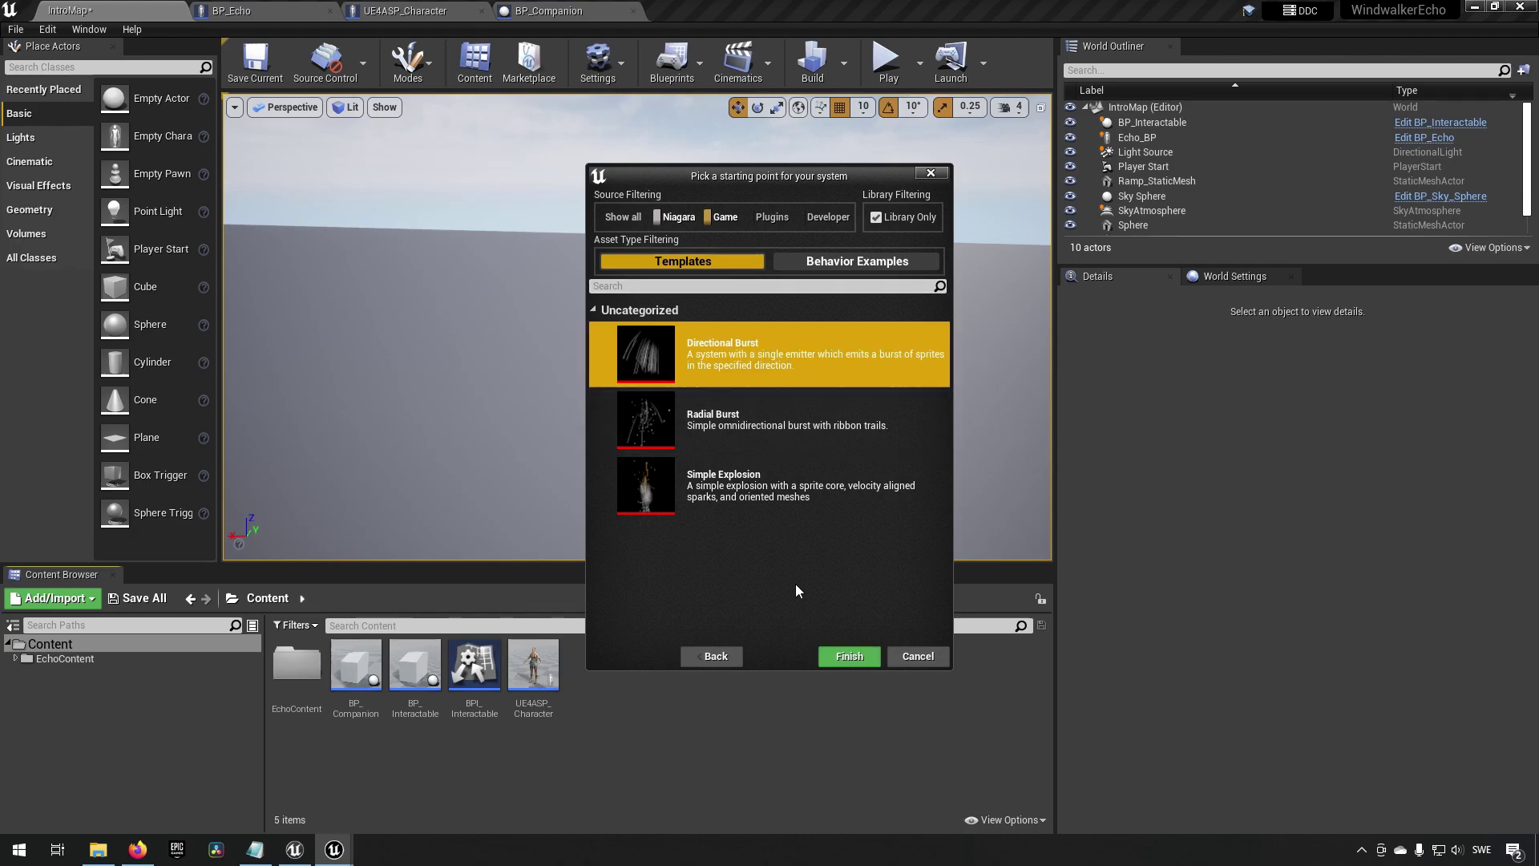
left_click(844, 657)
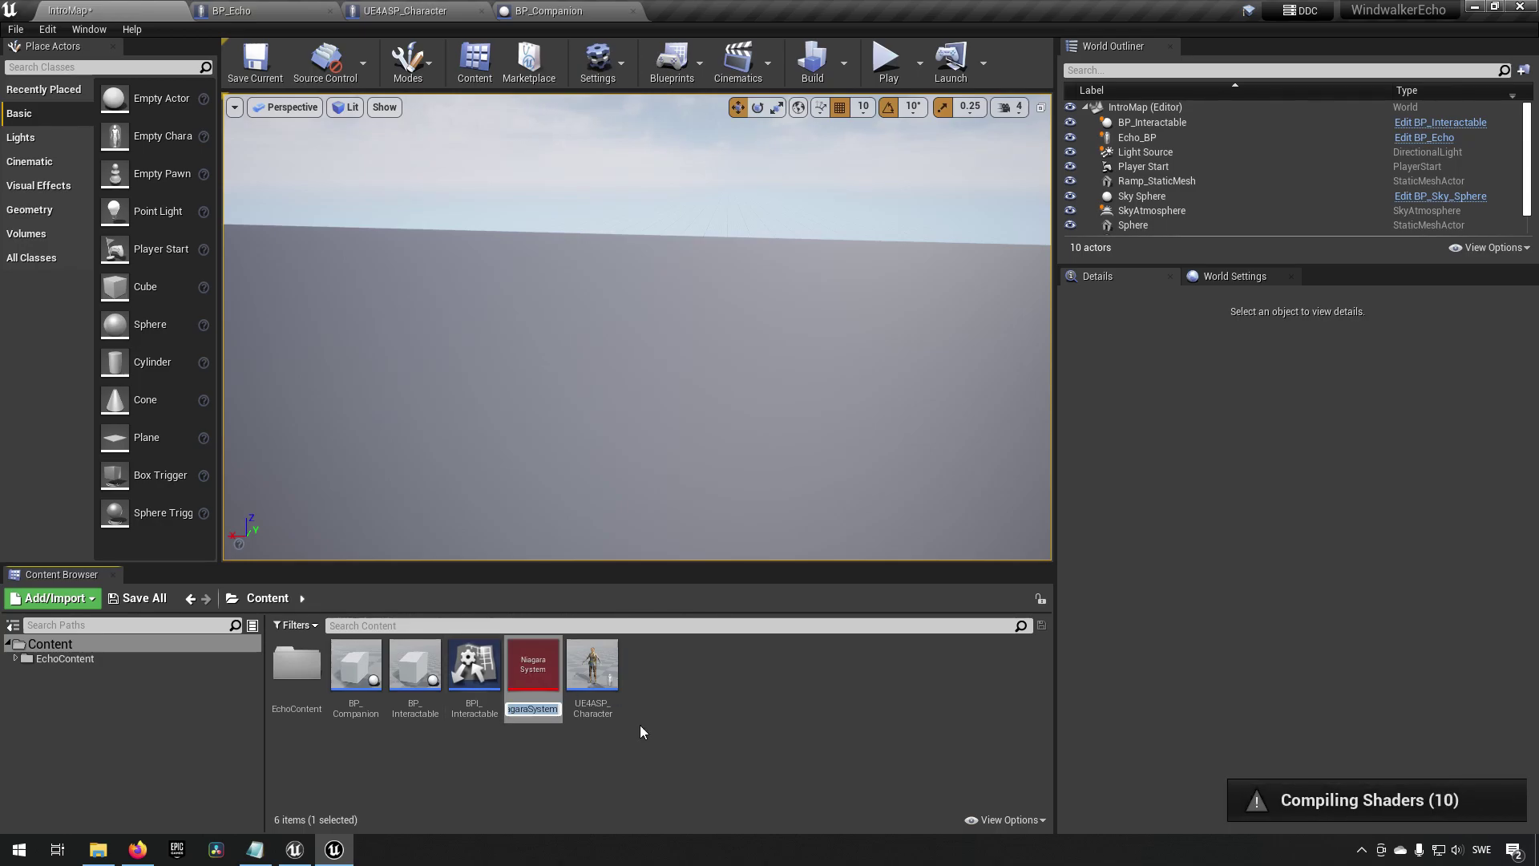
- Name the new Niagara System NS_Companion
type("NS")
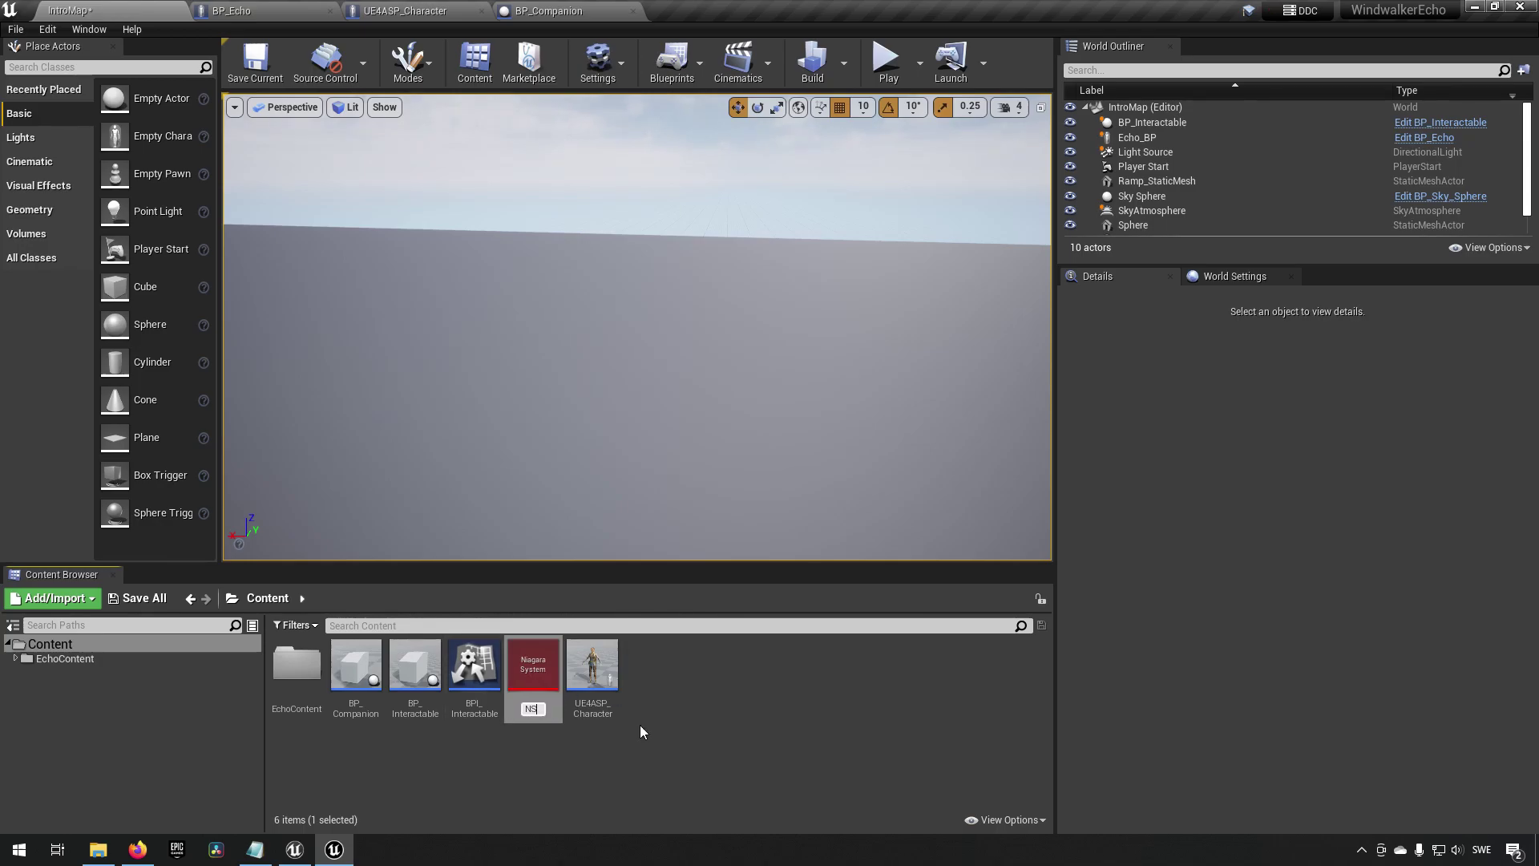
key("Return")
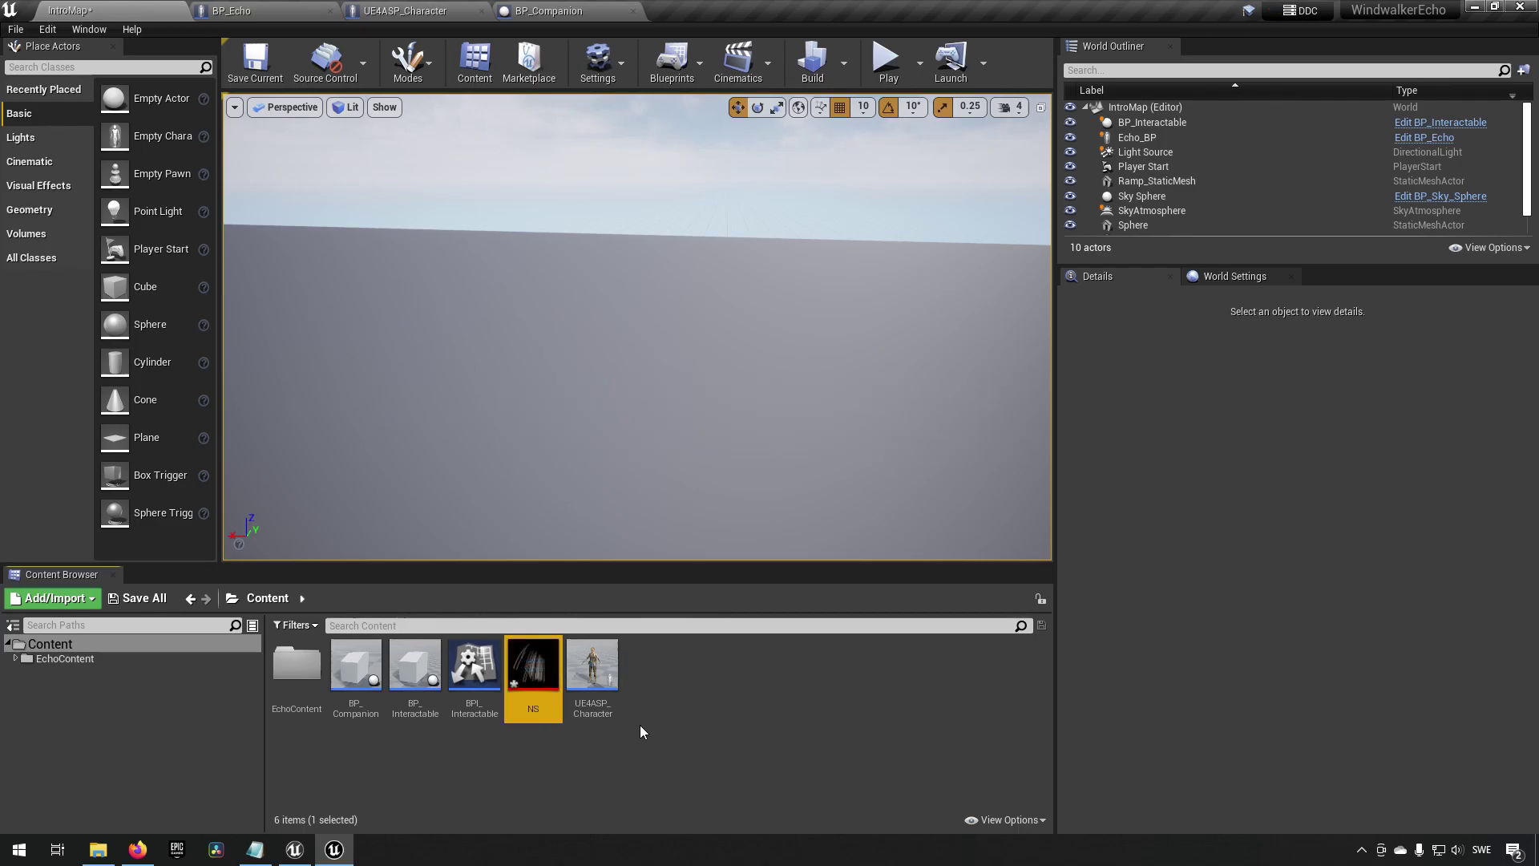
key("F2")
key("End")
type("_")
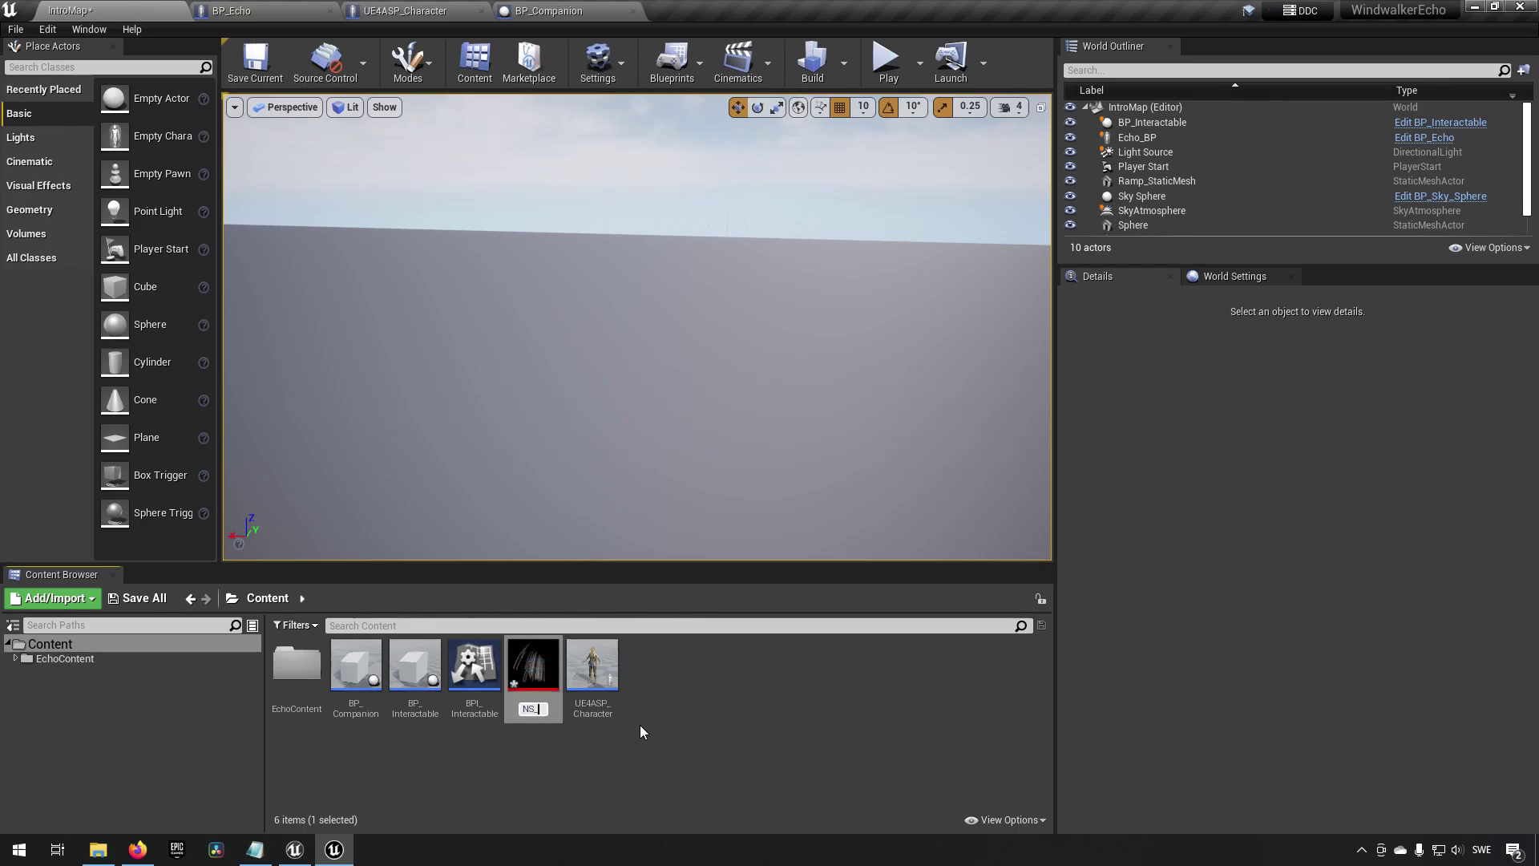
type("Companion")
key("Return")
- Open NS_Companion and delete its LocationBasedRibbon emitter
double_click(541, 675)
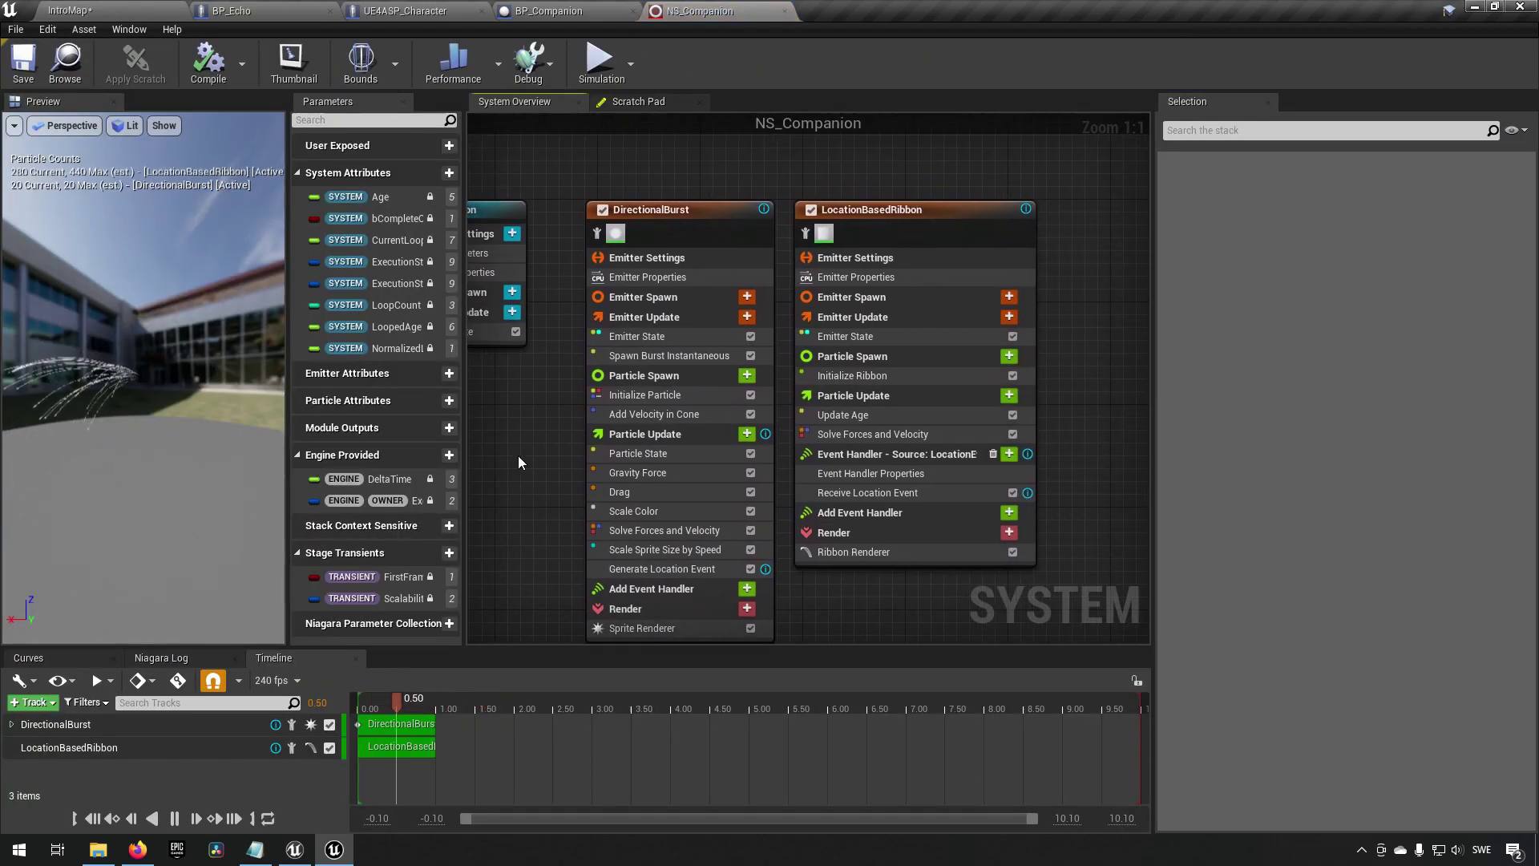
right_click_drag(518, 455, 558, 394)
left_click(944, 146)
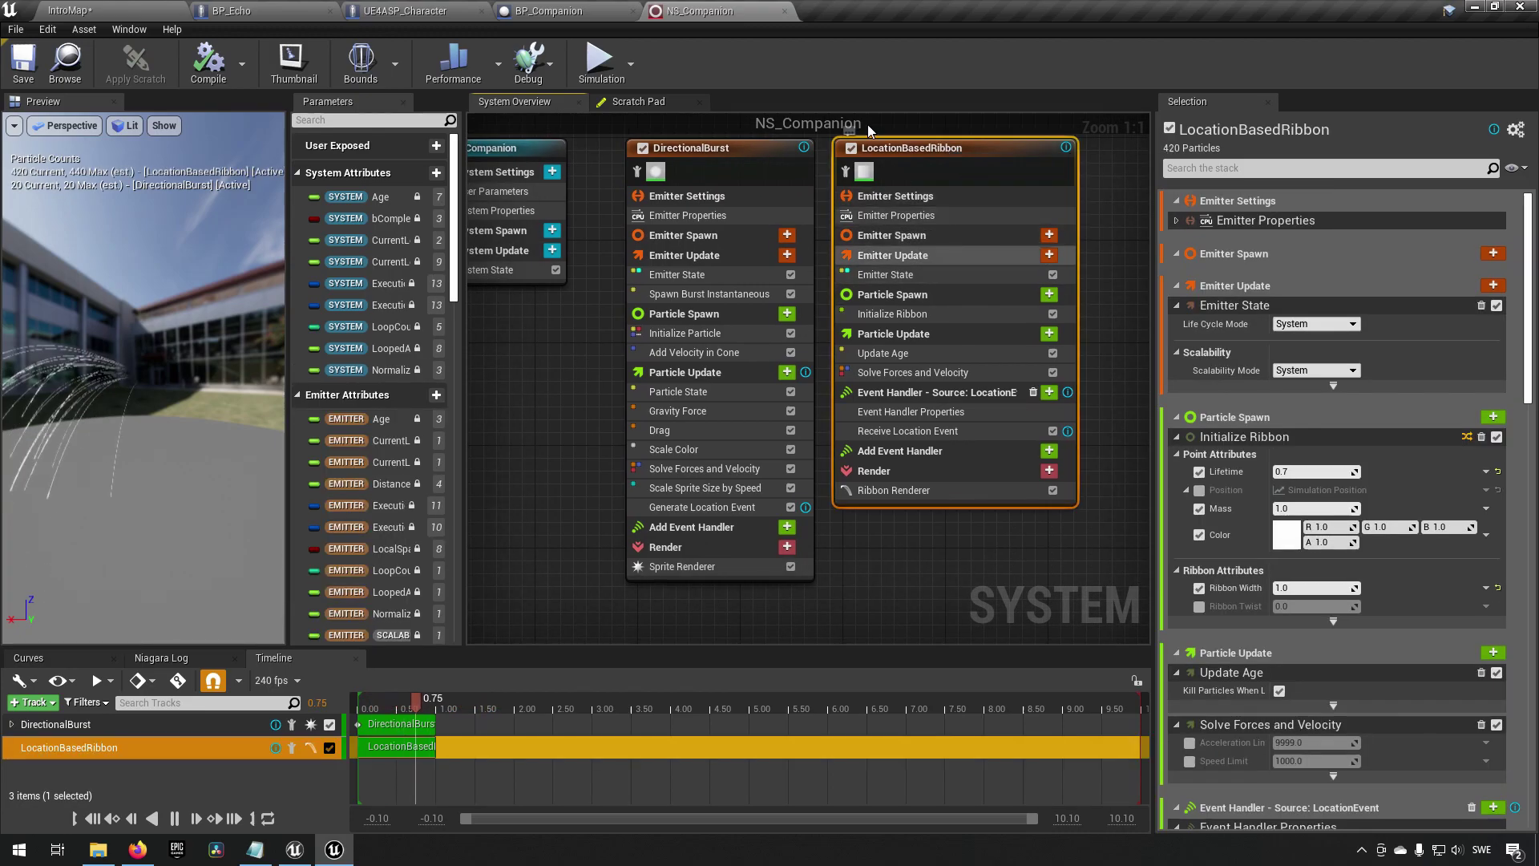
key("Delete")
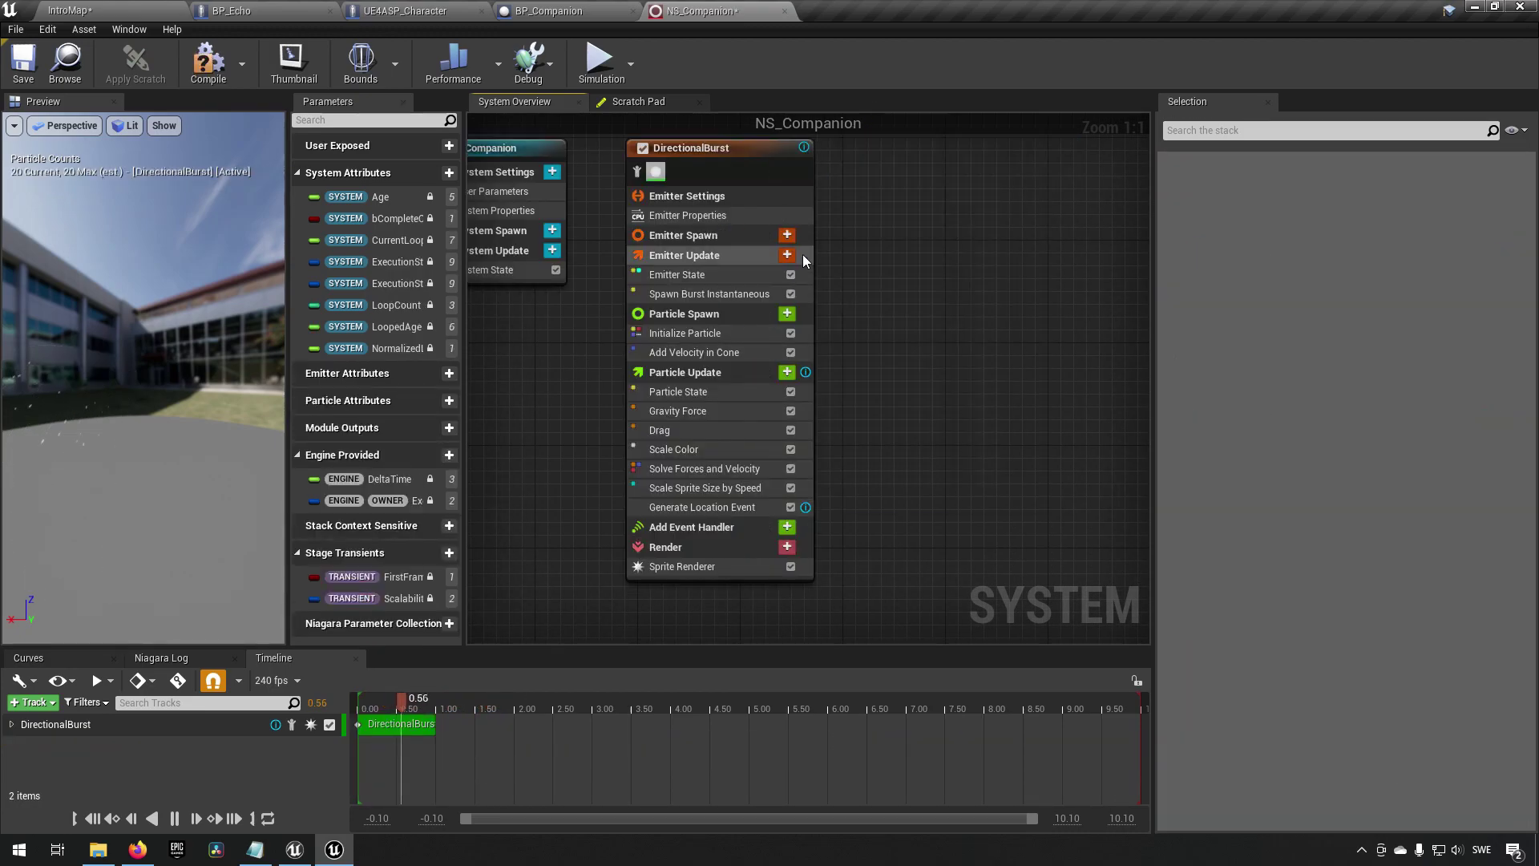
- Remove the Gravity Force module from the DirectionalBurst emitter's Particle Update stage
left_click(721, 149)
right_click_drag(893, 266, 934, 304)
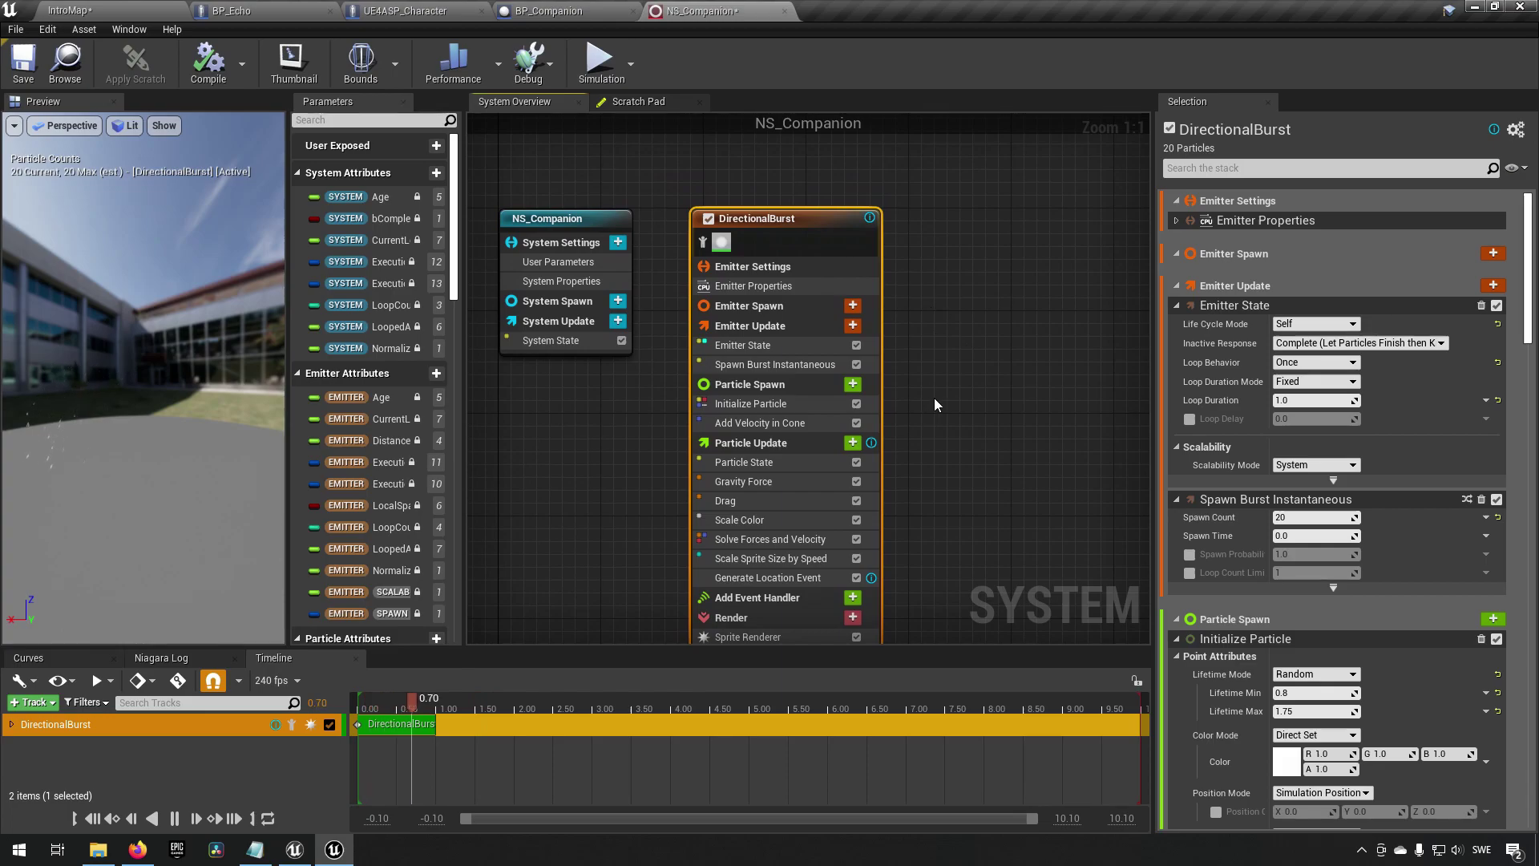
right_click_drag(934, 404, 898, 358)
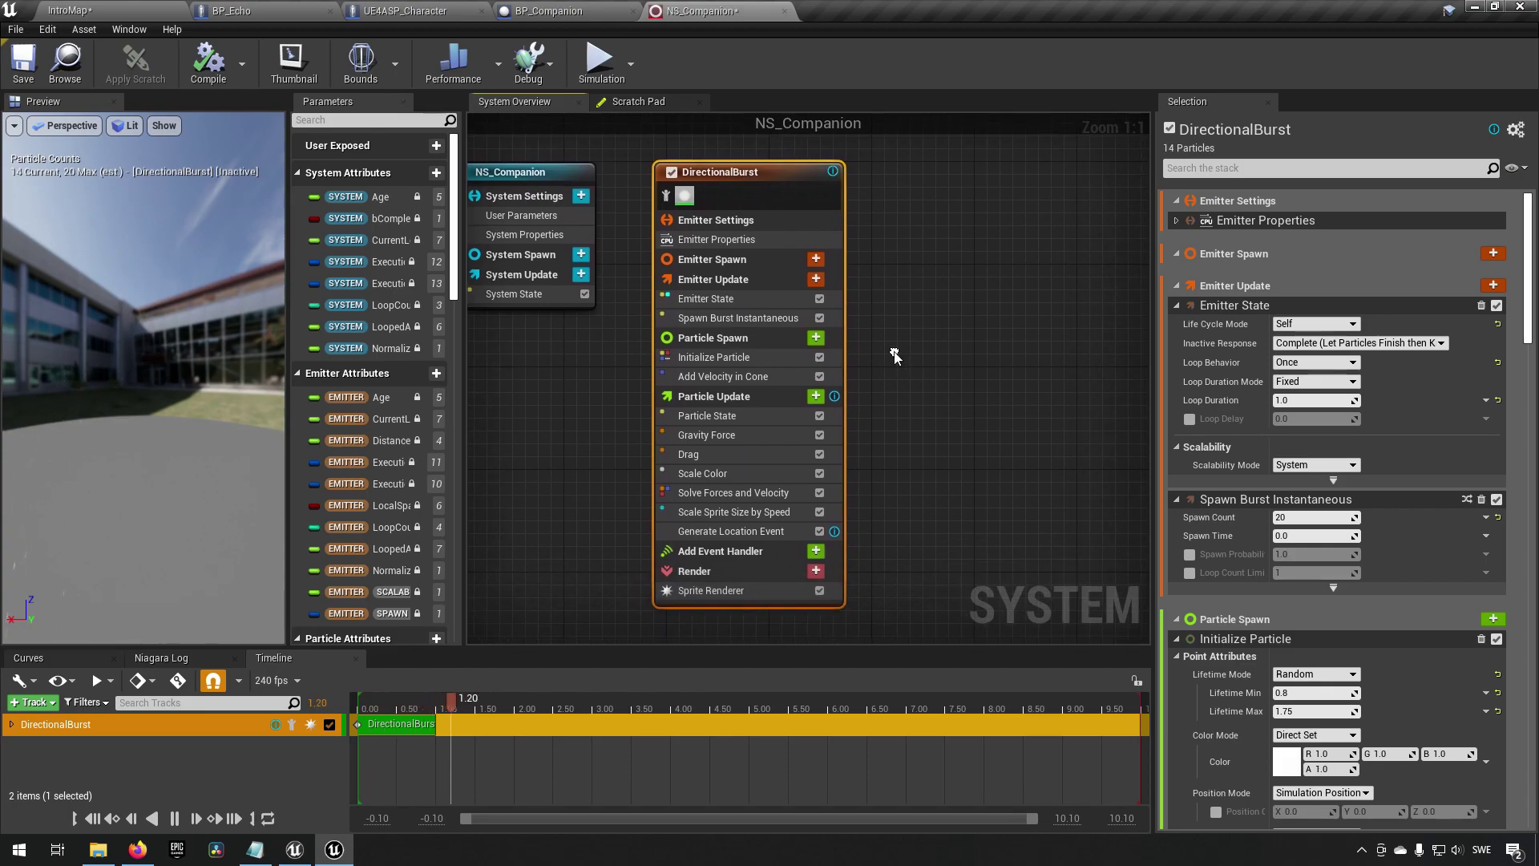
left_click(771, 435)
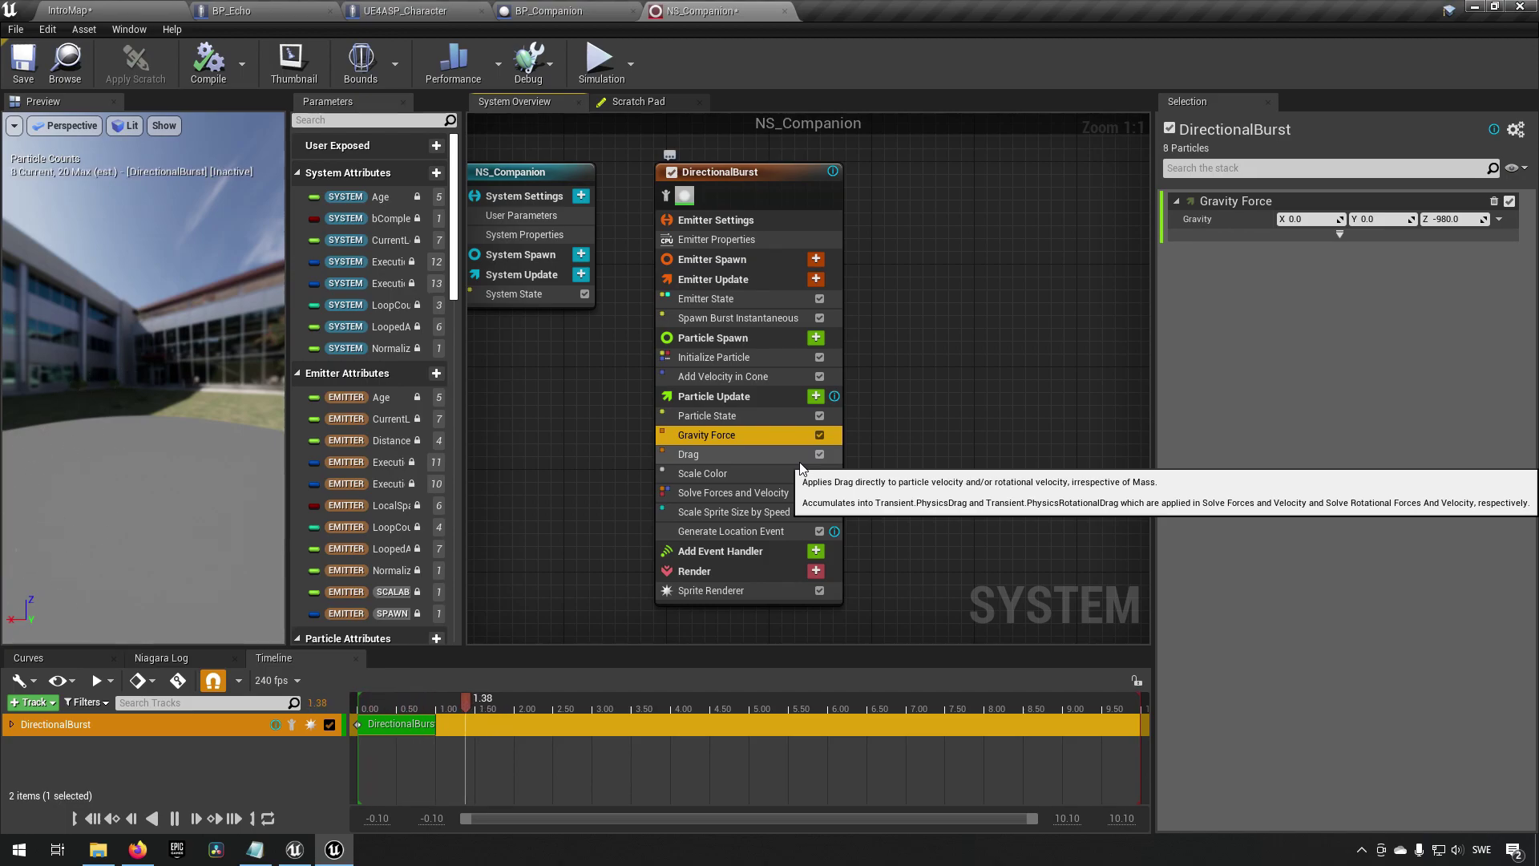
key("Delete")
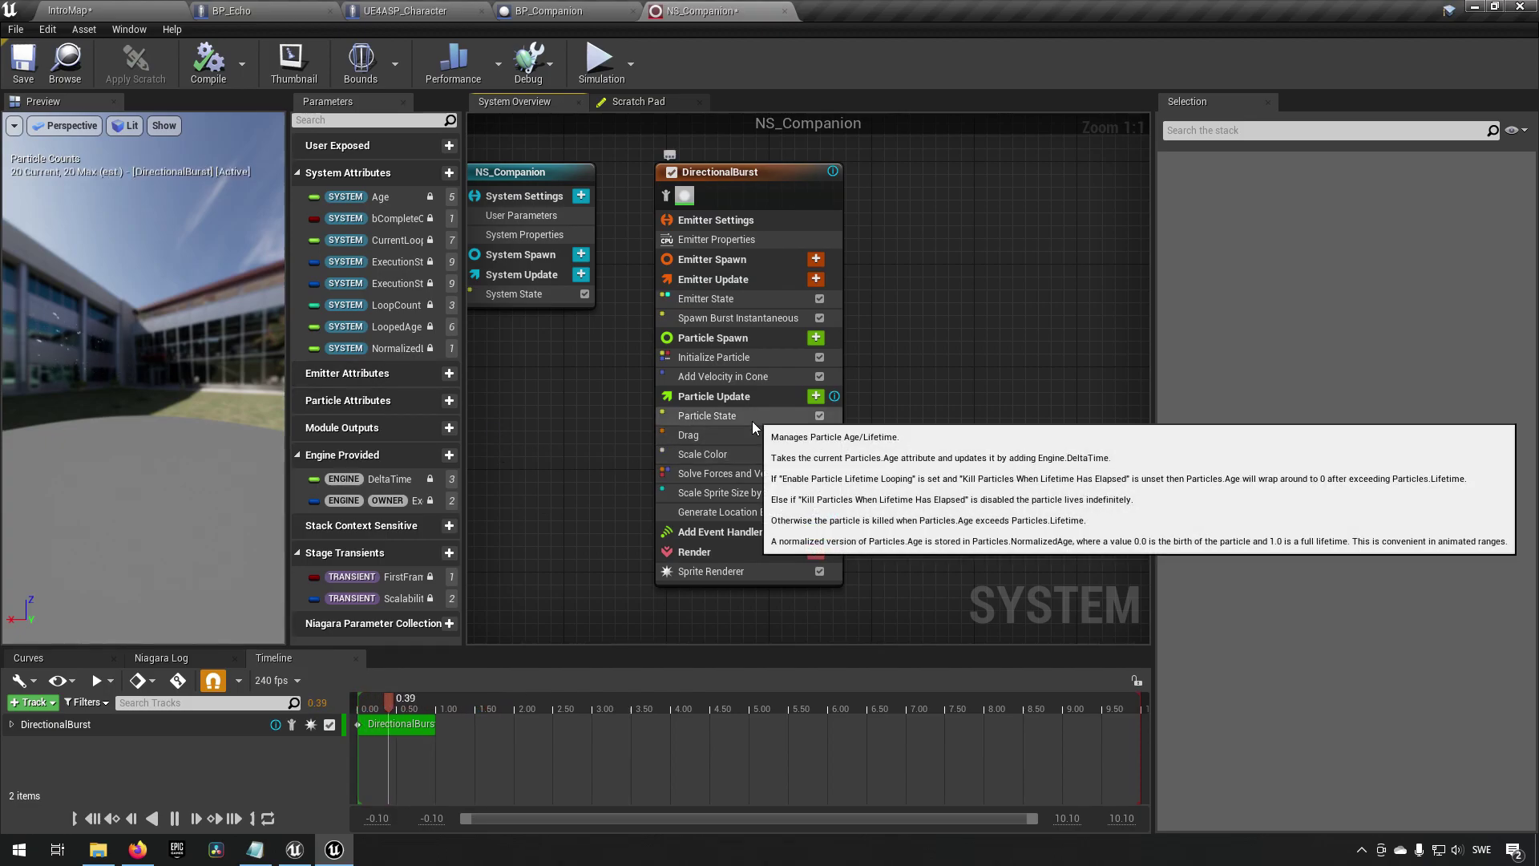
- Set the Z value of Scale RGB to 0.0 in the DirectionalBurst emitter's Scale Color module
left_click(758, 454)
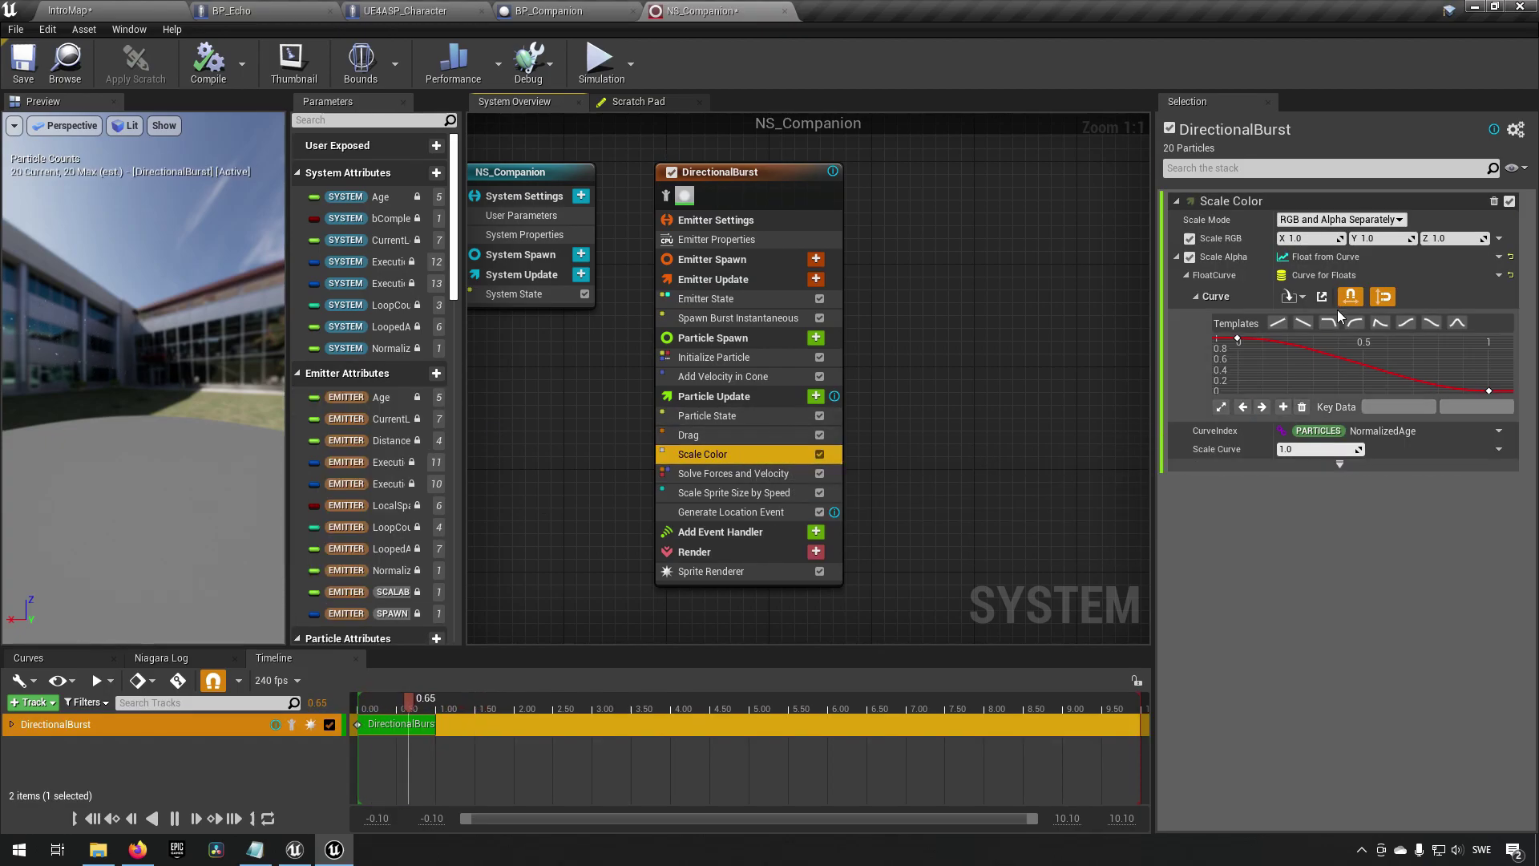
left_click(1468, 238)
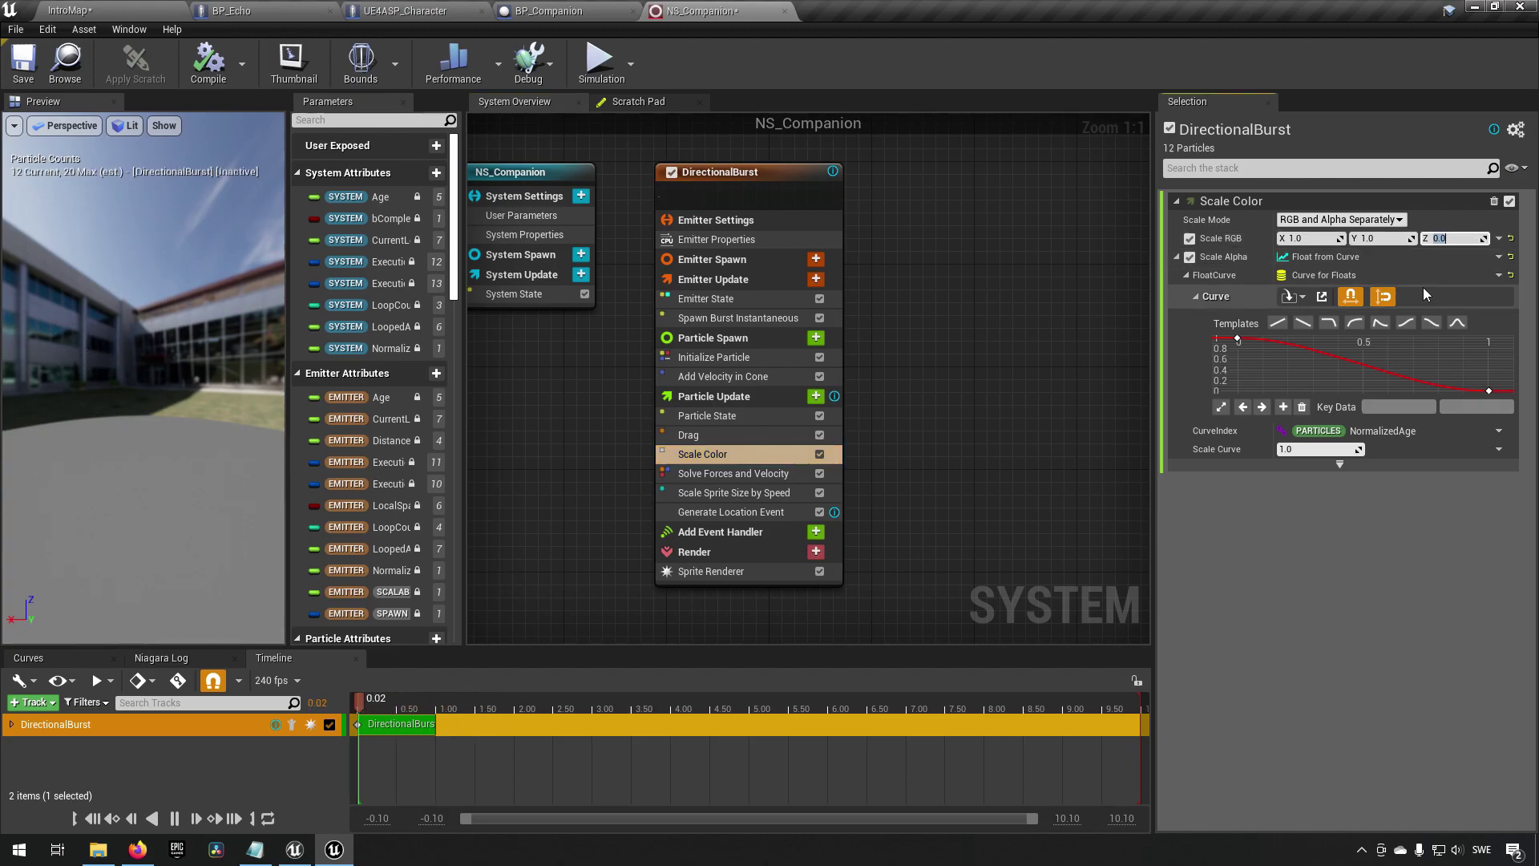
type("0")
key("Return")
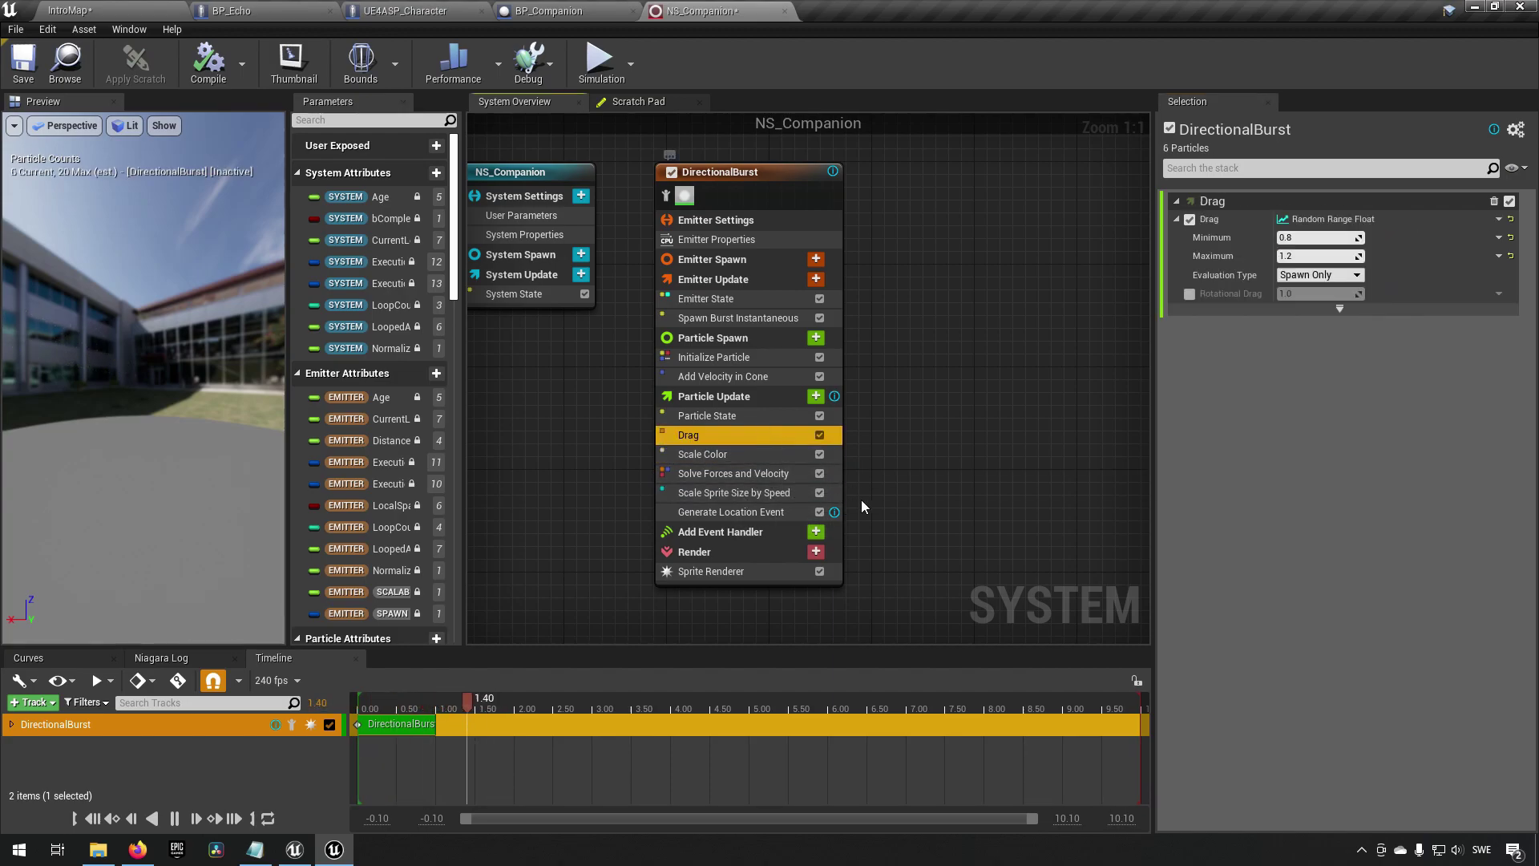
- Remove the Drag module from the DirectionalBurst emitter and bring up its Sprite Renderer settings
mouse_move(824, 511)
key("Delete")
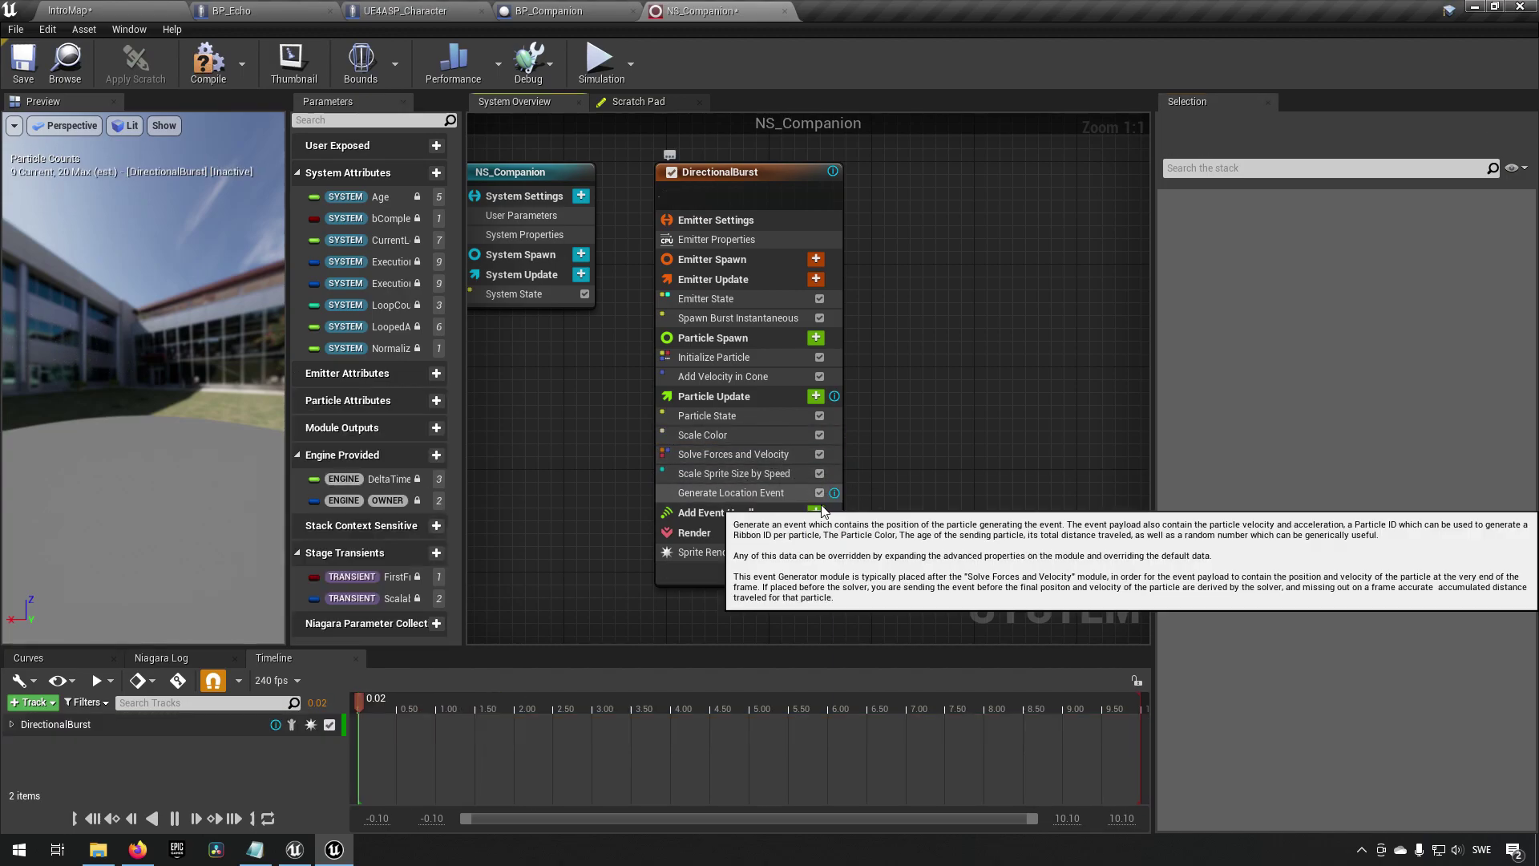
left_click(752, 548)
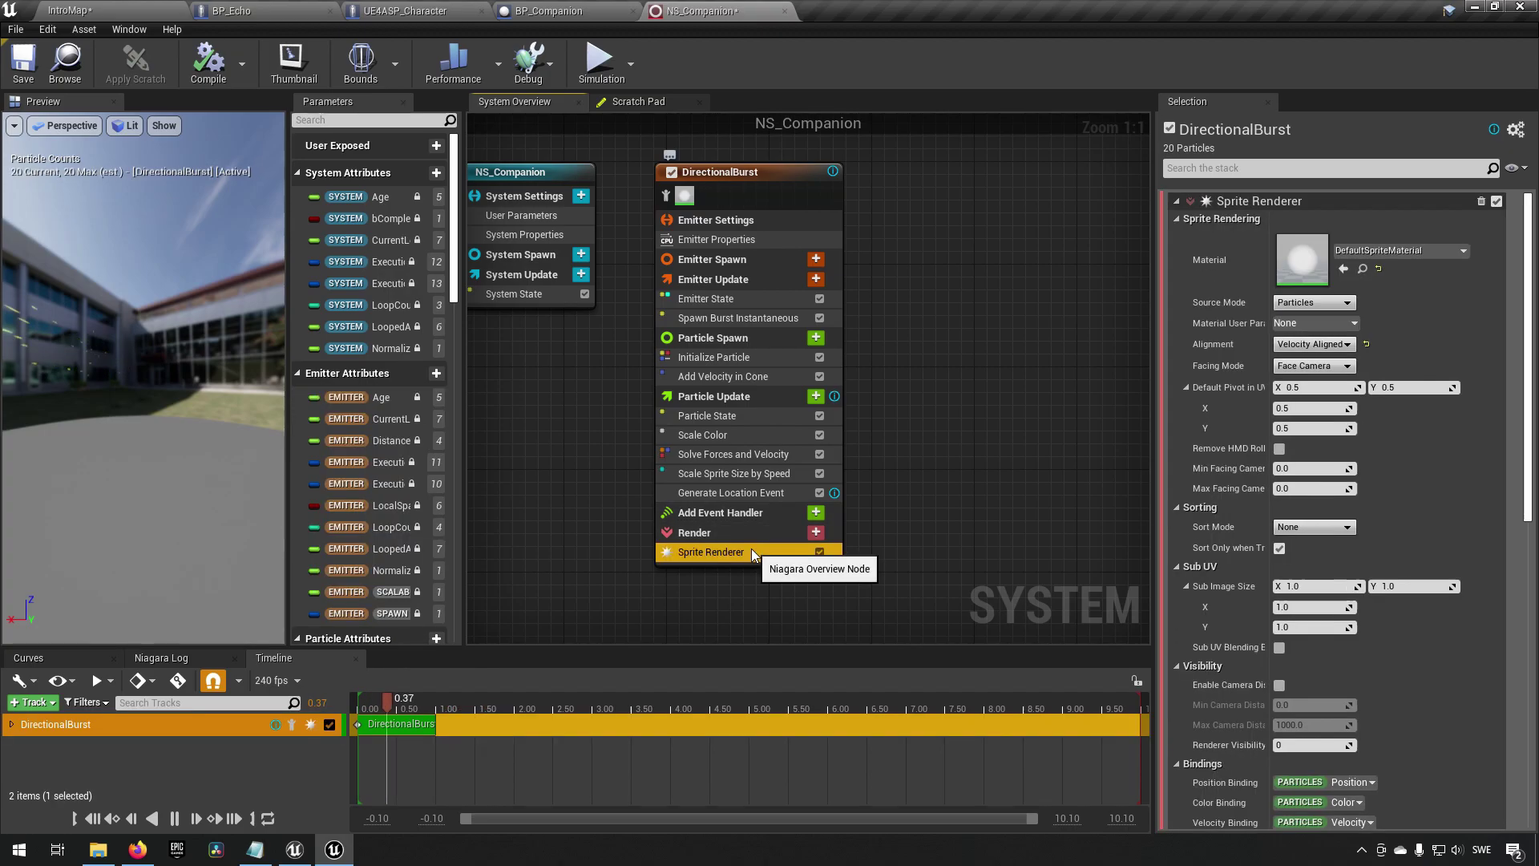
- Add a Spawn Rate module to the DirectionalBurst emitter's Emitter Update stage and set its SpawnRate to 50
left_click(739, 321)
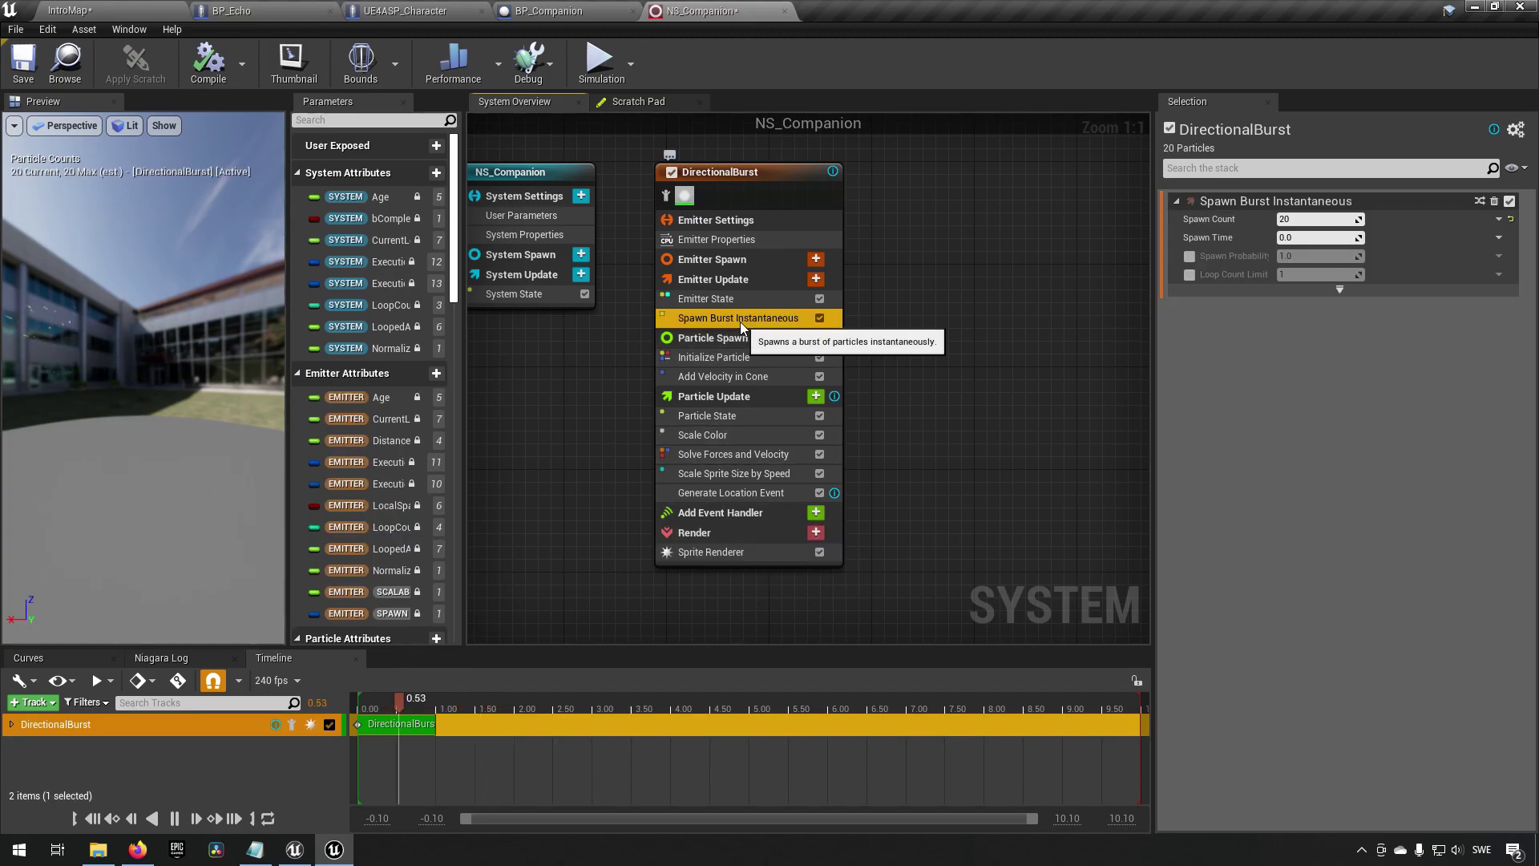
left_click(749, 283)
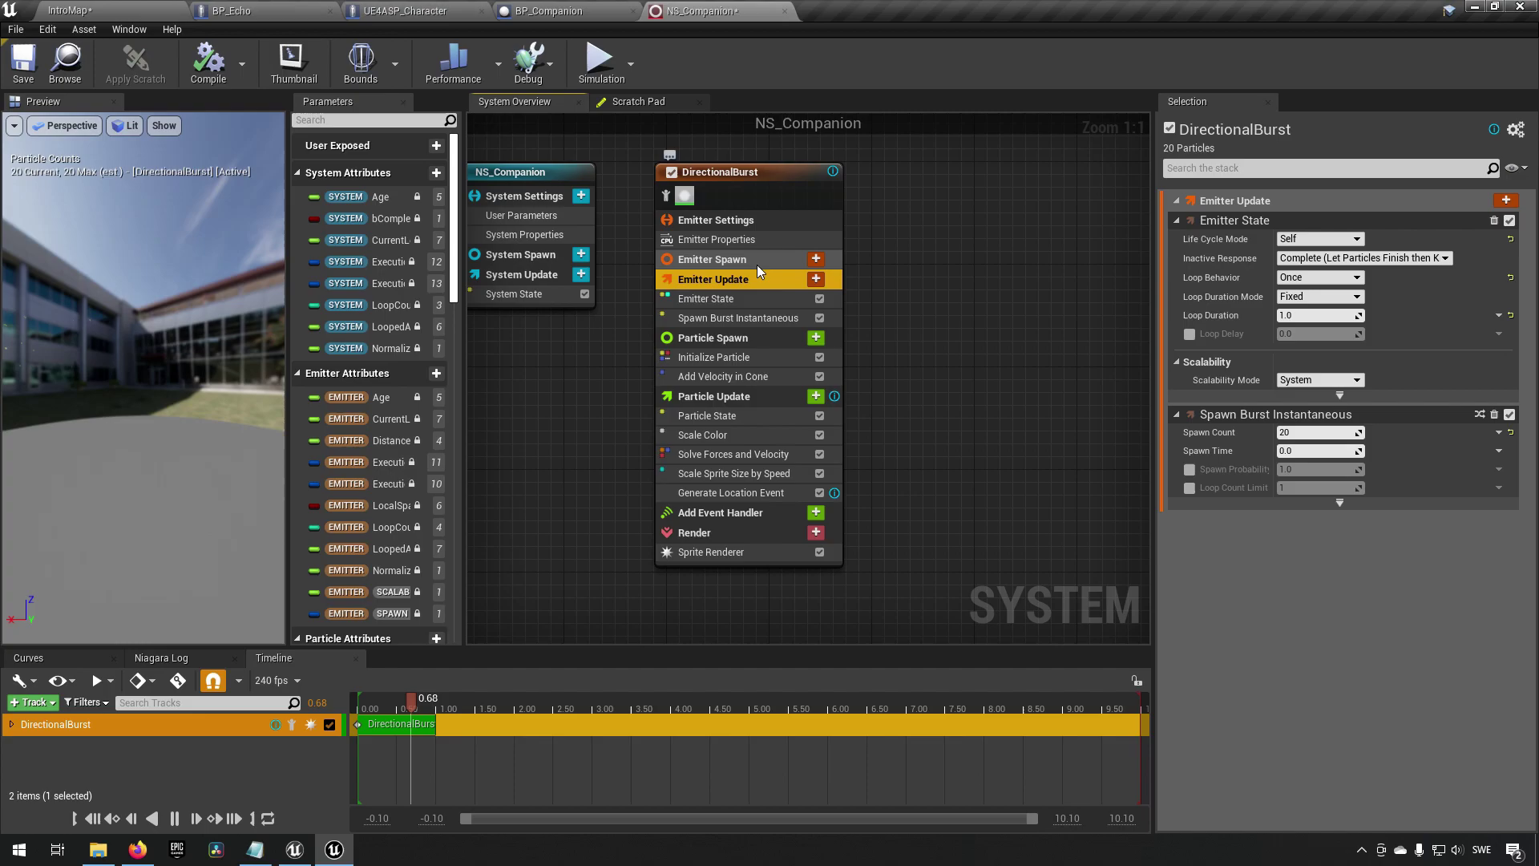
left_click(761, 262)
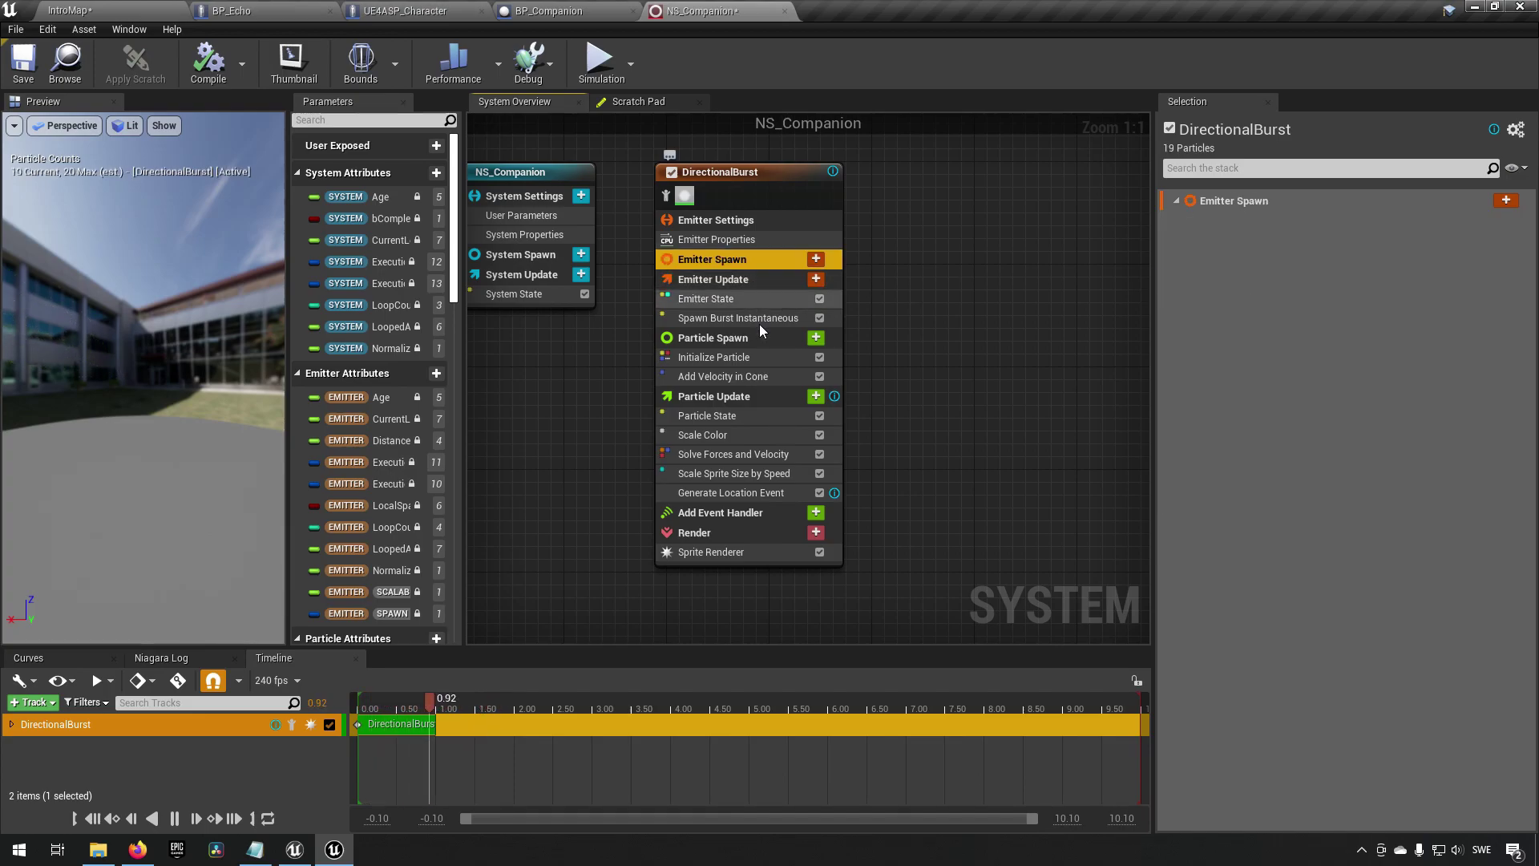
left_click(733, 297)
left_click(744, 317)
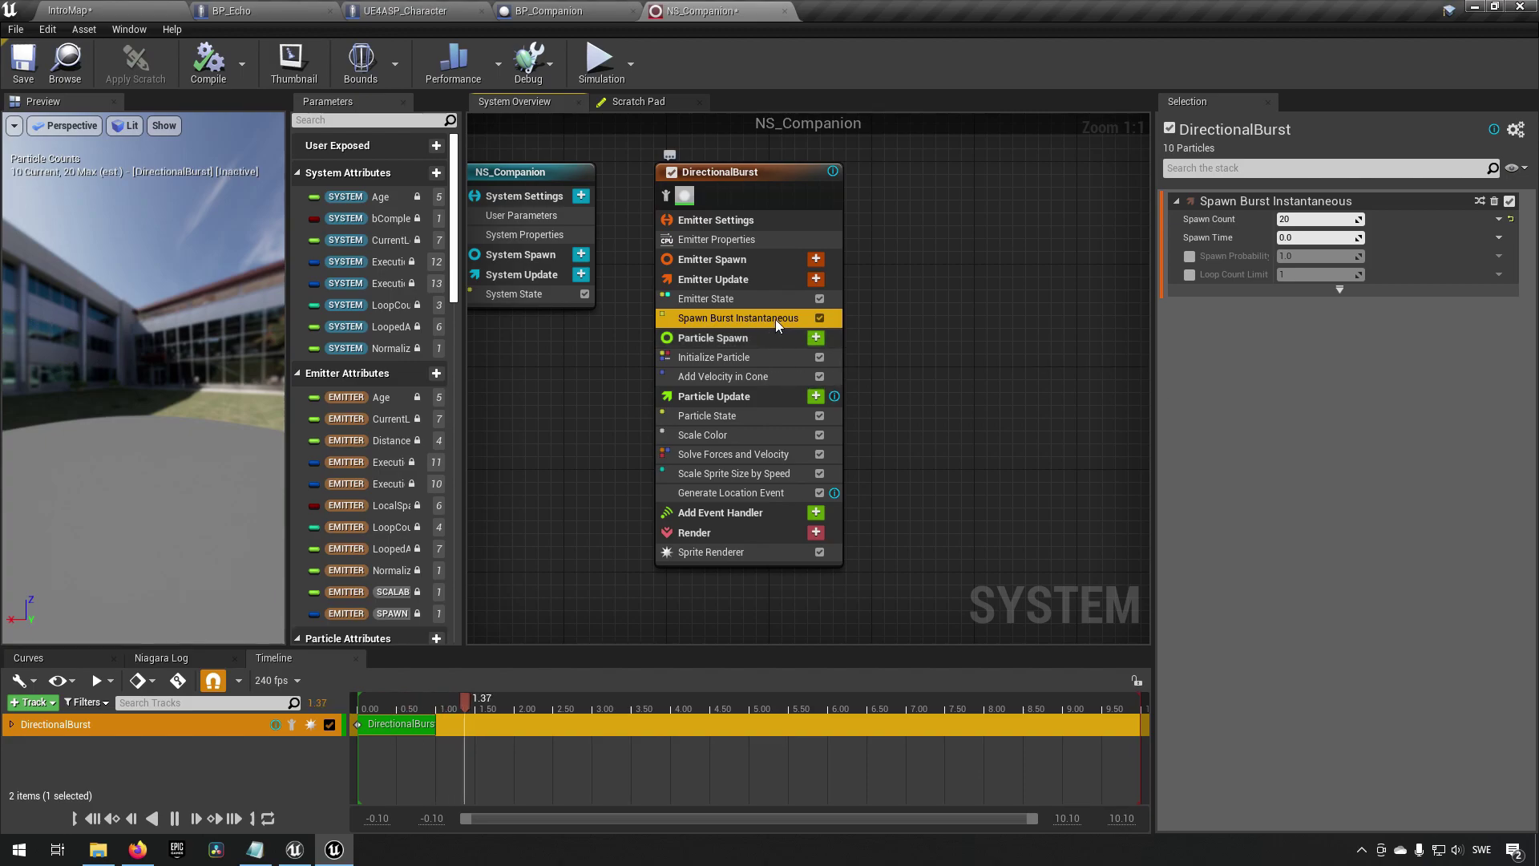
left_click(816, 279)
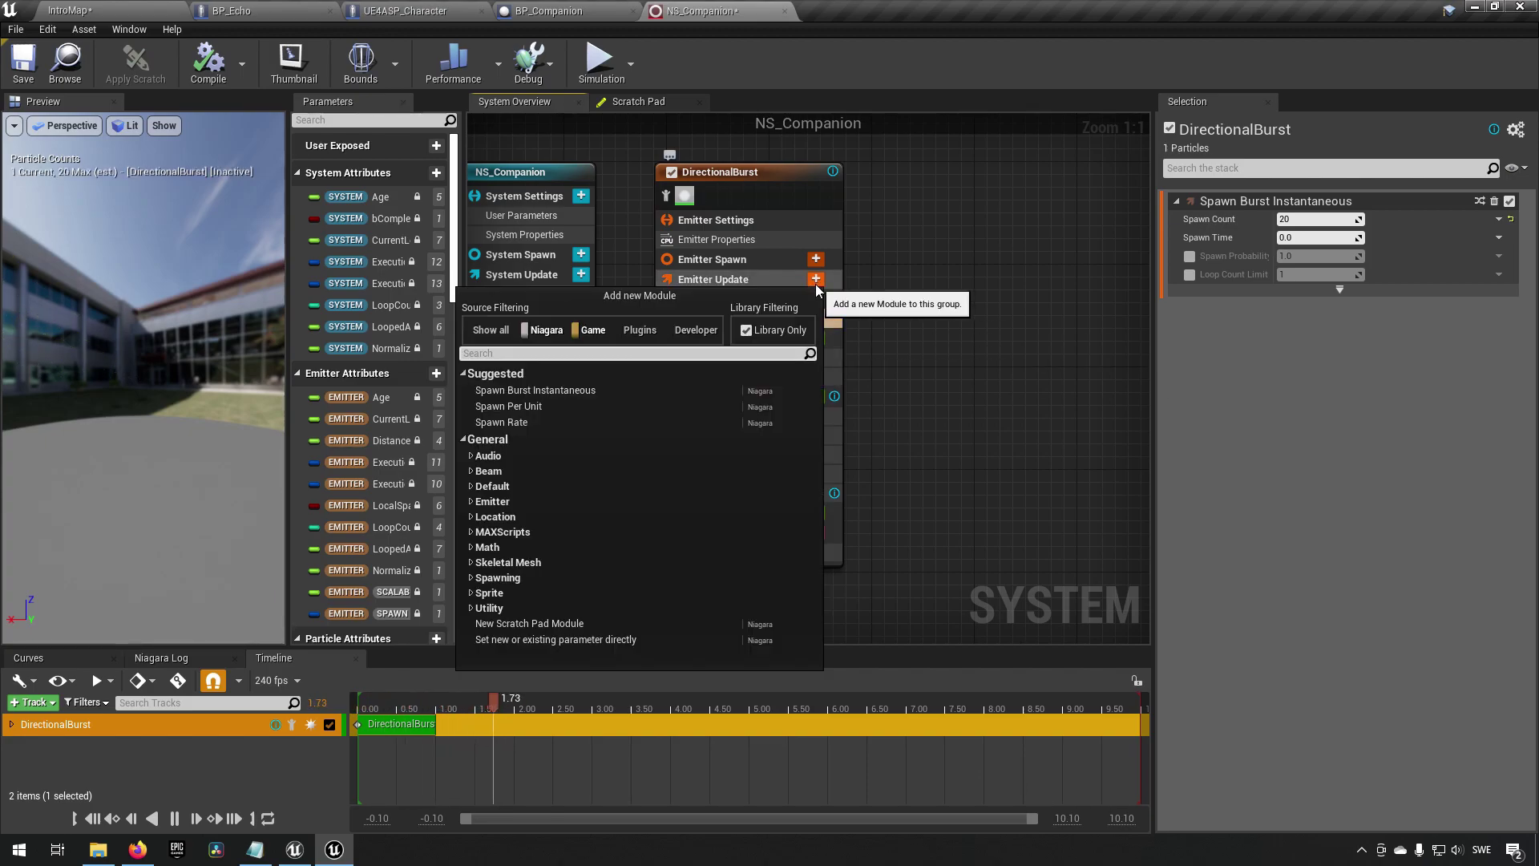
type("spawn")
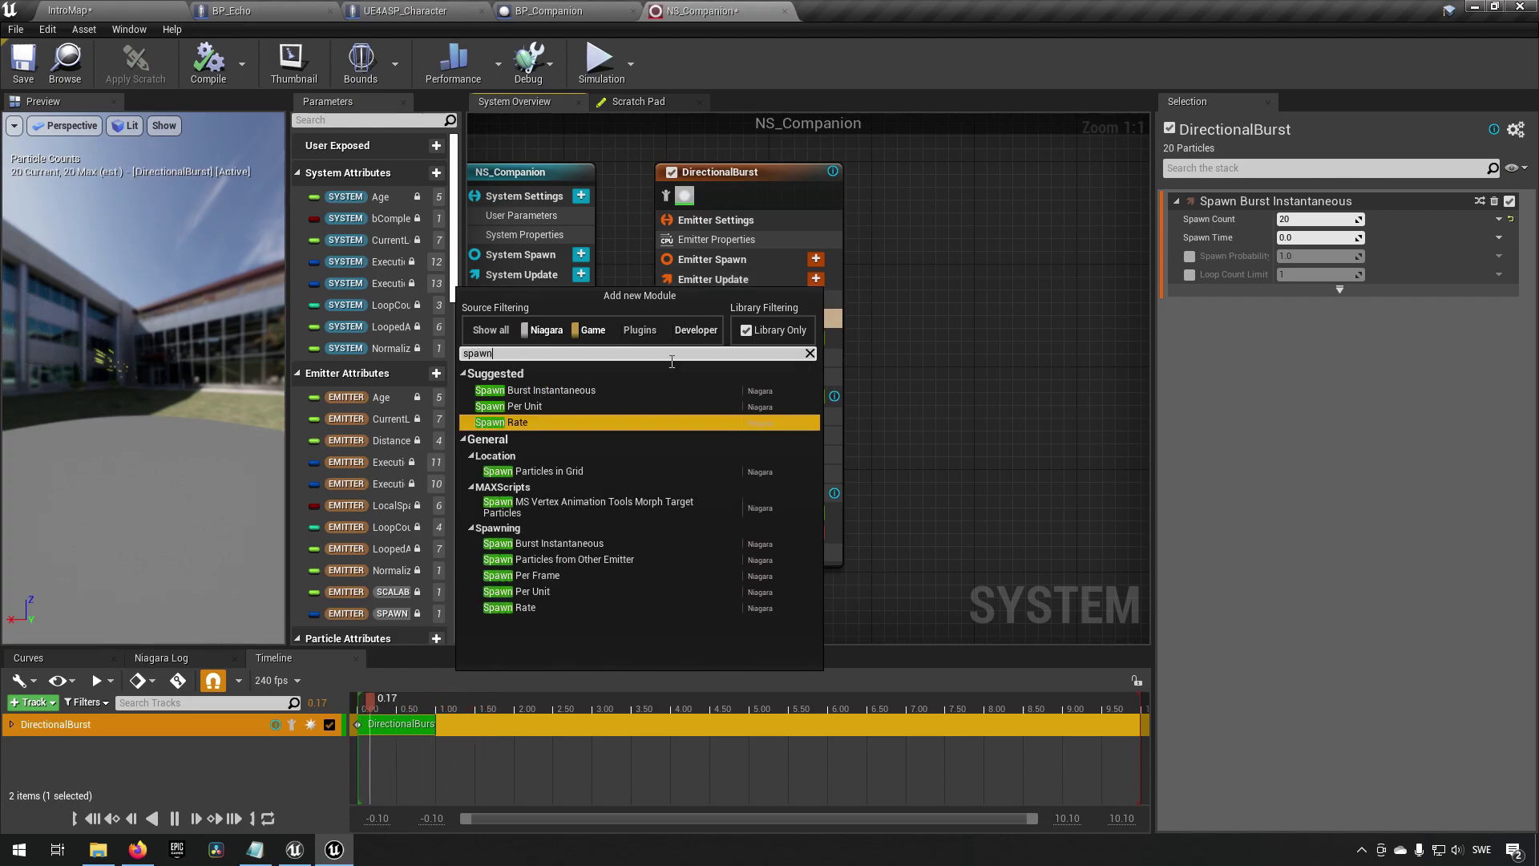
key("Escape")
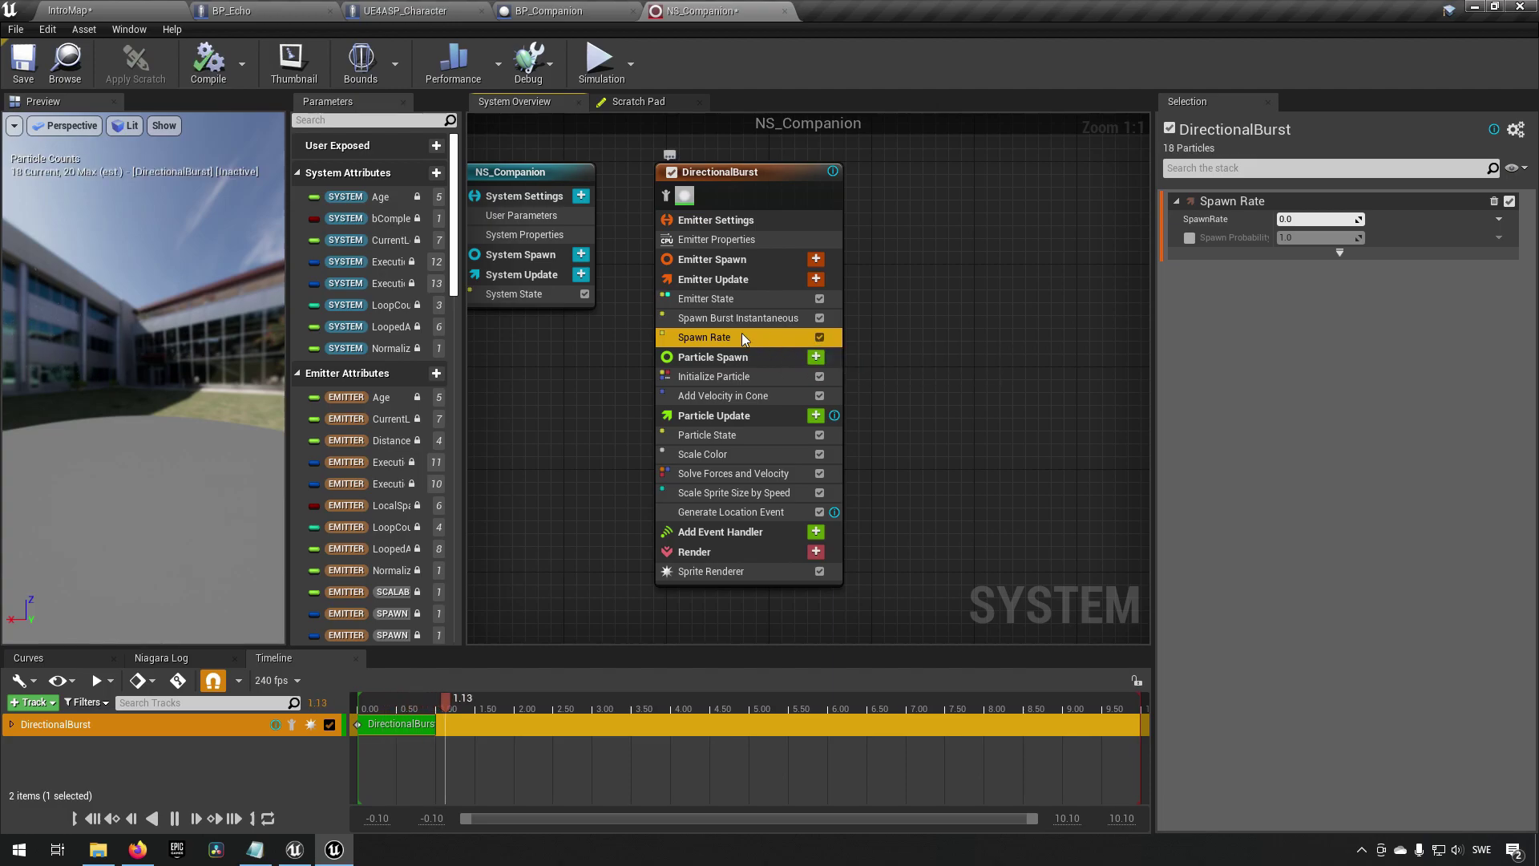
left_click(1316, 219)
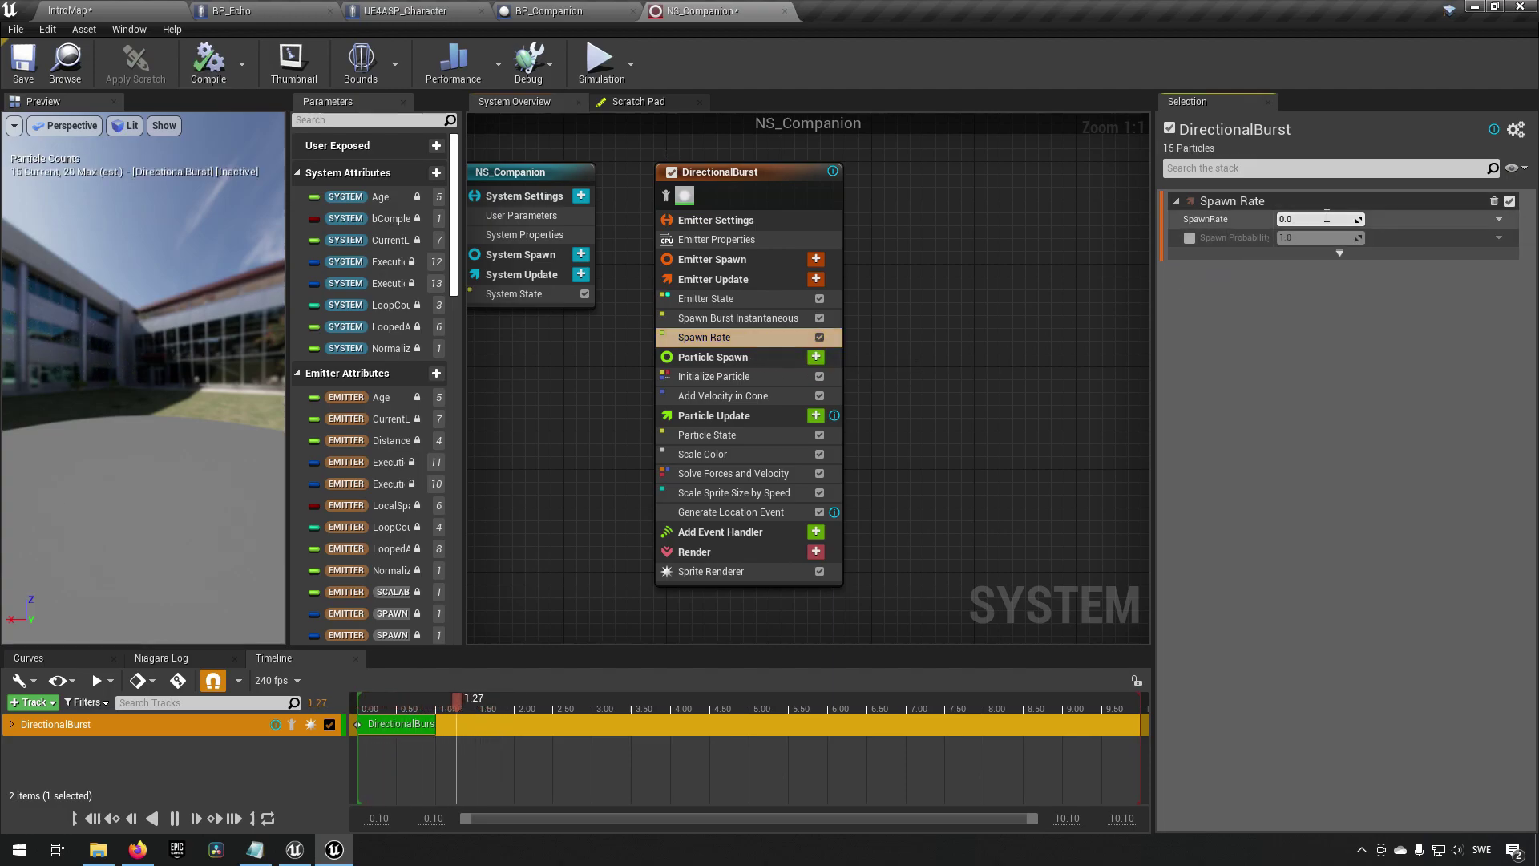
type("50")
key("Return")
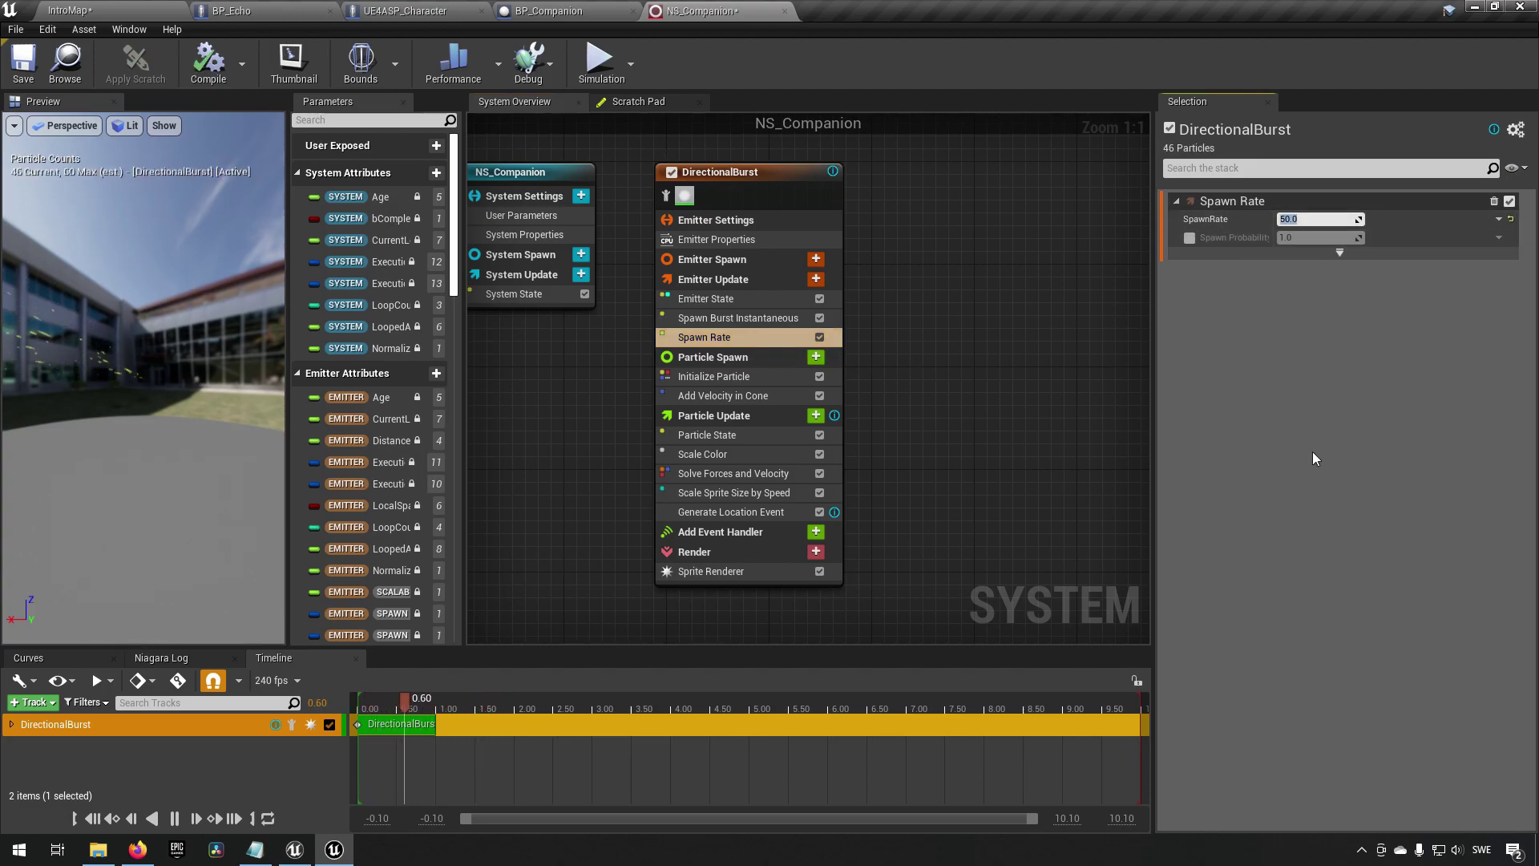
- Remove the Spawn Burst Instantaneous and Add Velocity in Cone modules from the DirectionalBurst emitter
left_click(758, 320)
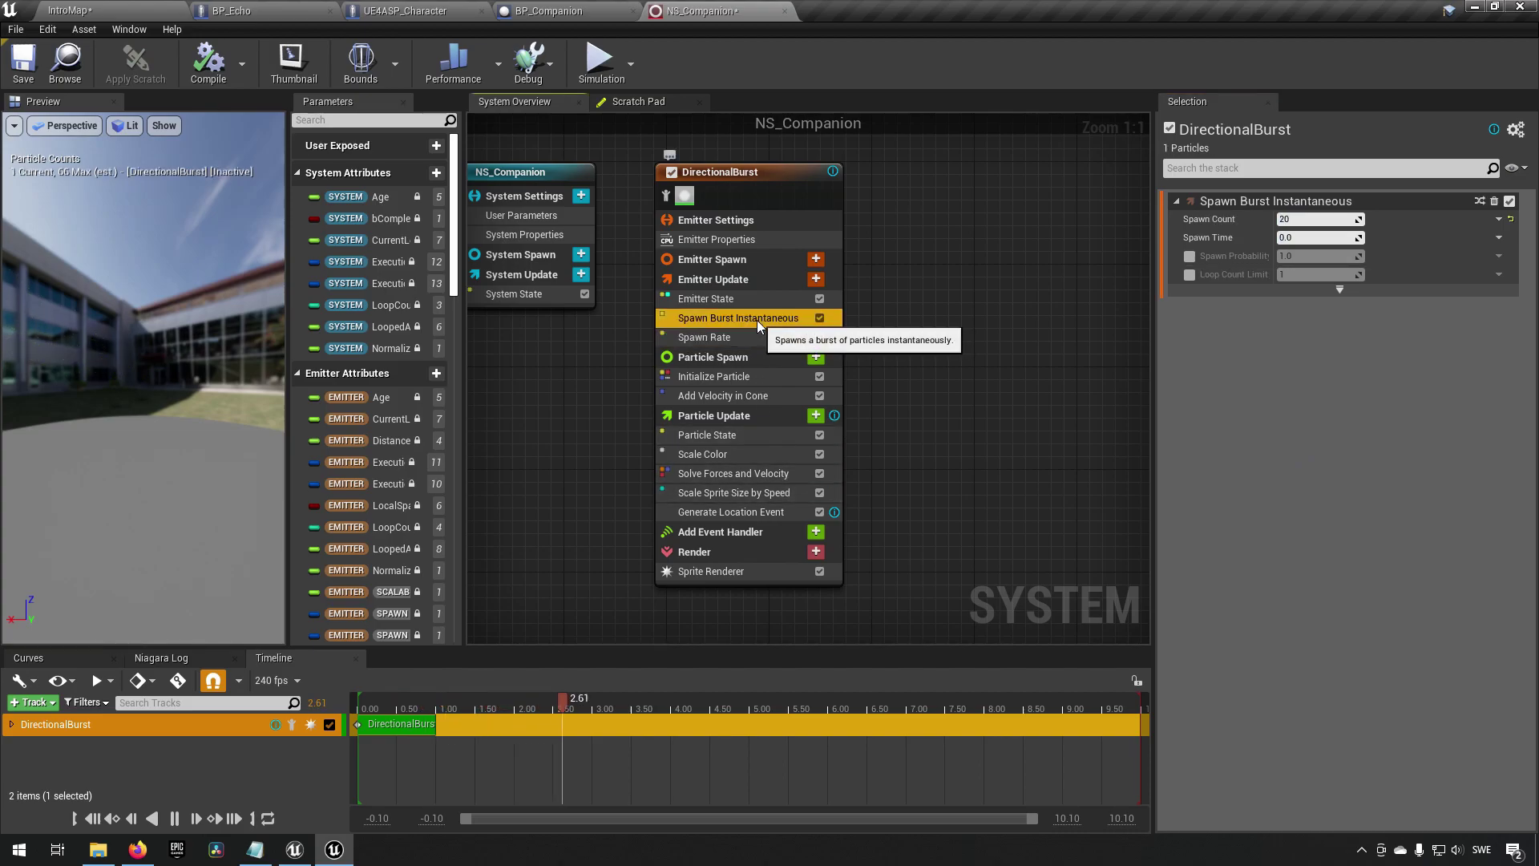
key("Delete")
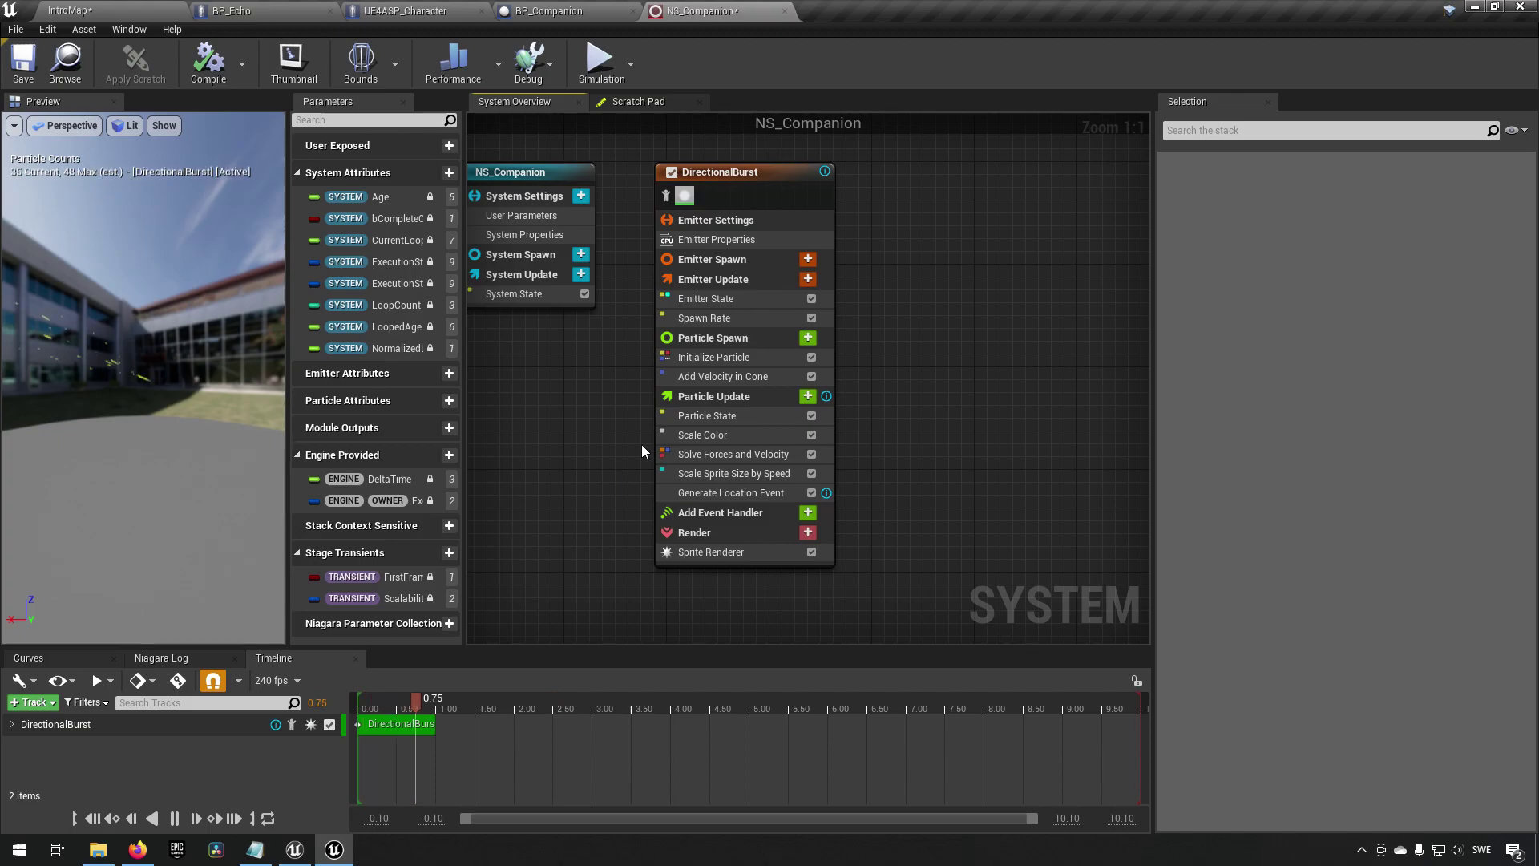
left_click(765, 376)
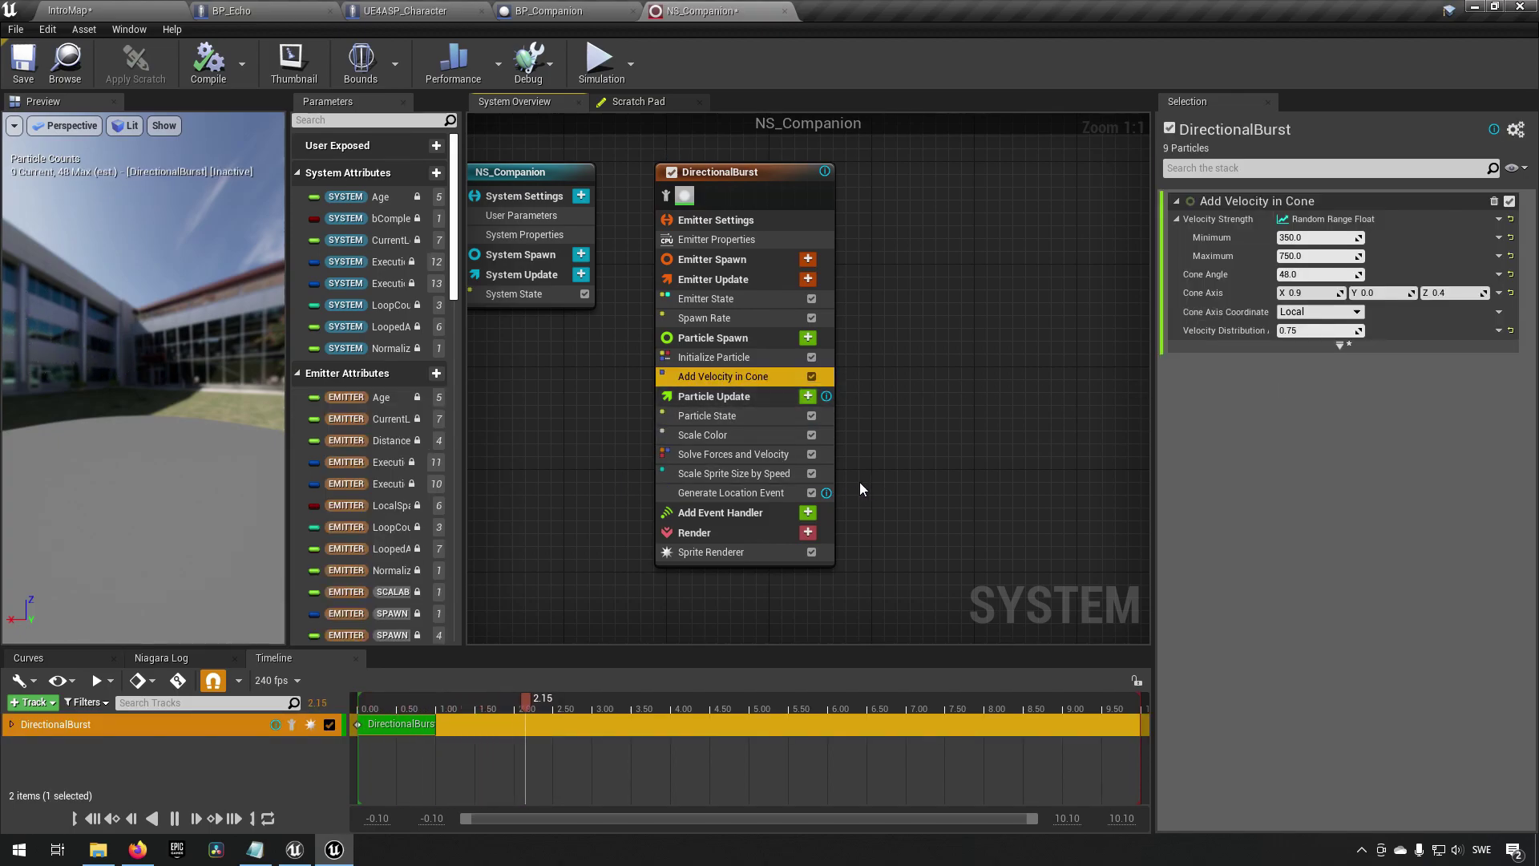
key("Delete")
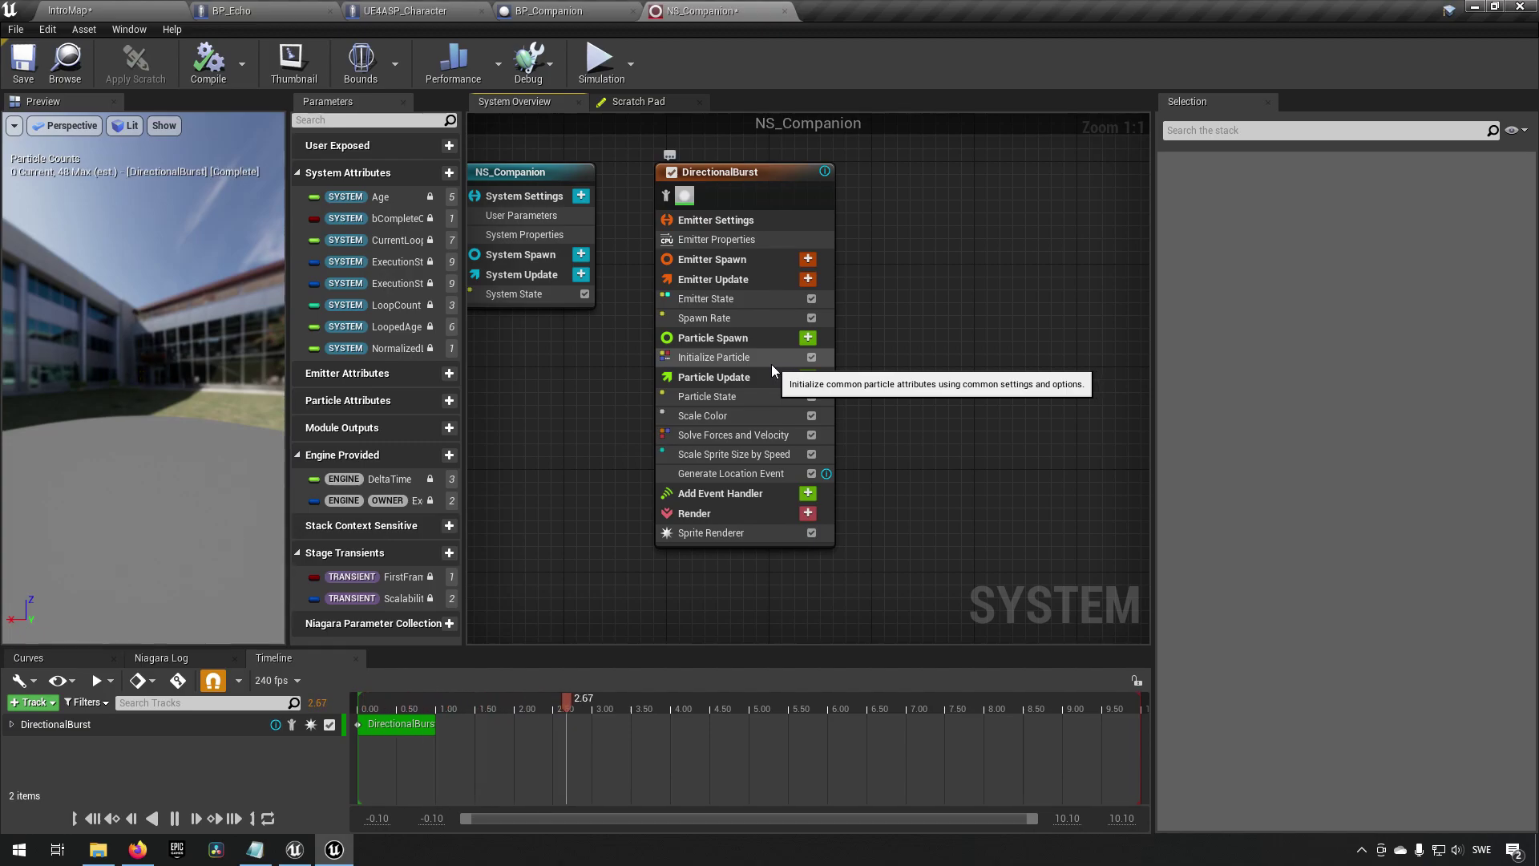
- Add a Sphere Location module to the emitter's Particle Spawn stage with a Sphere Radius of 40
left_click(808, 338)
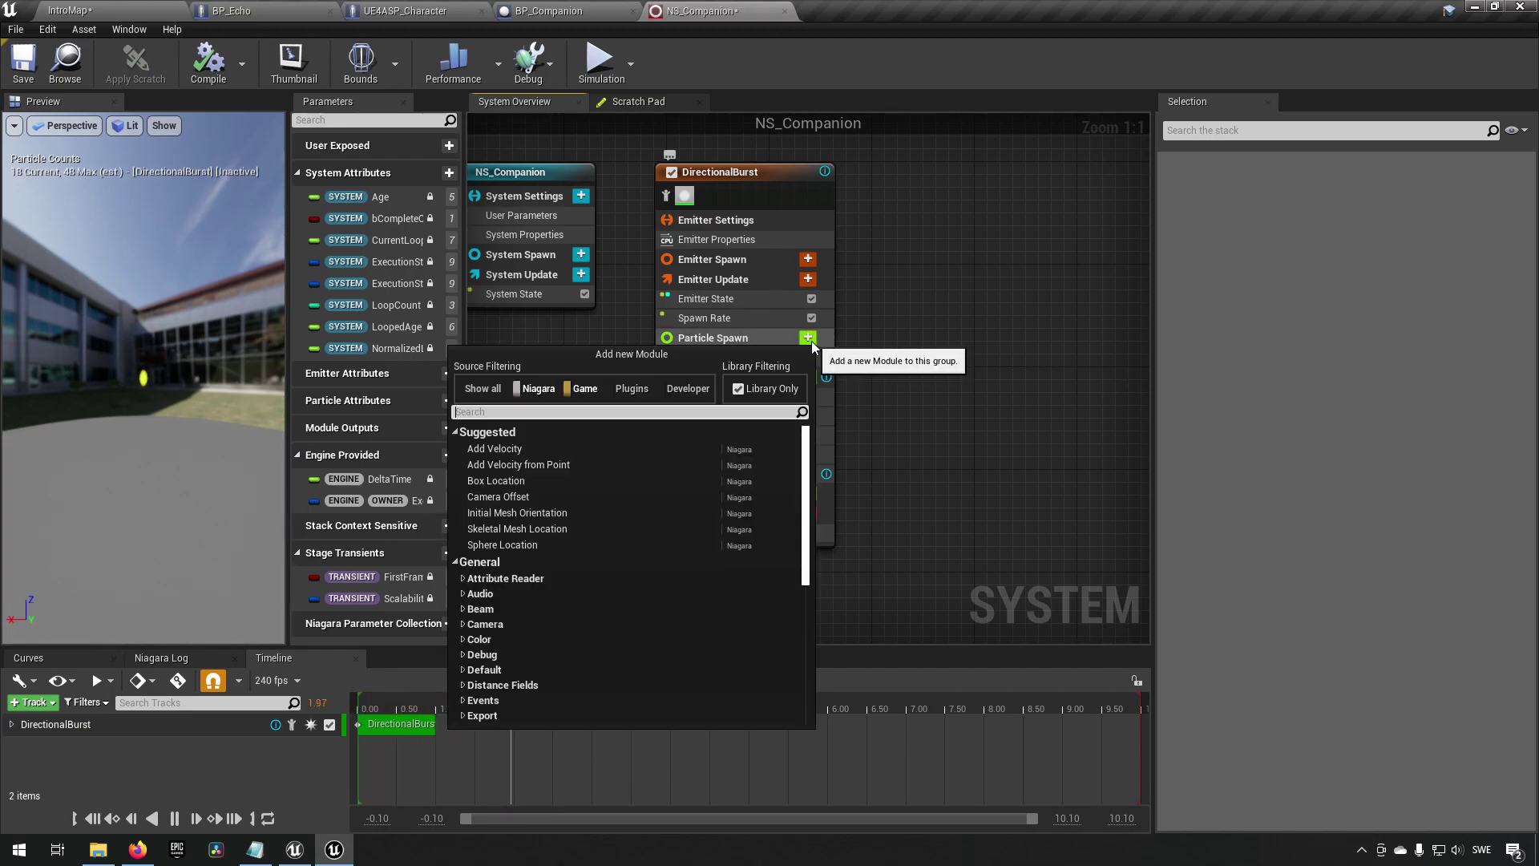
type("sphere")
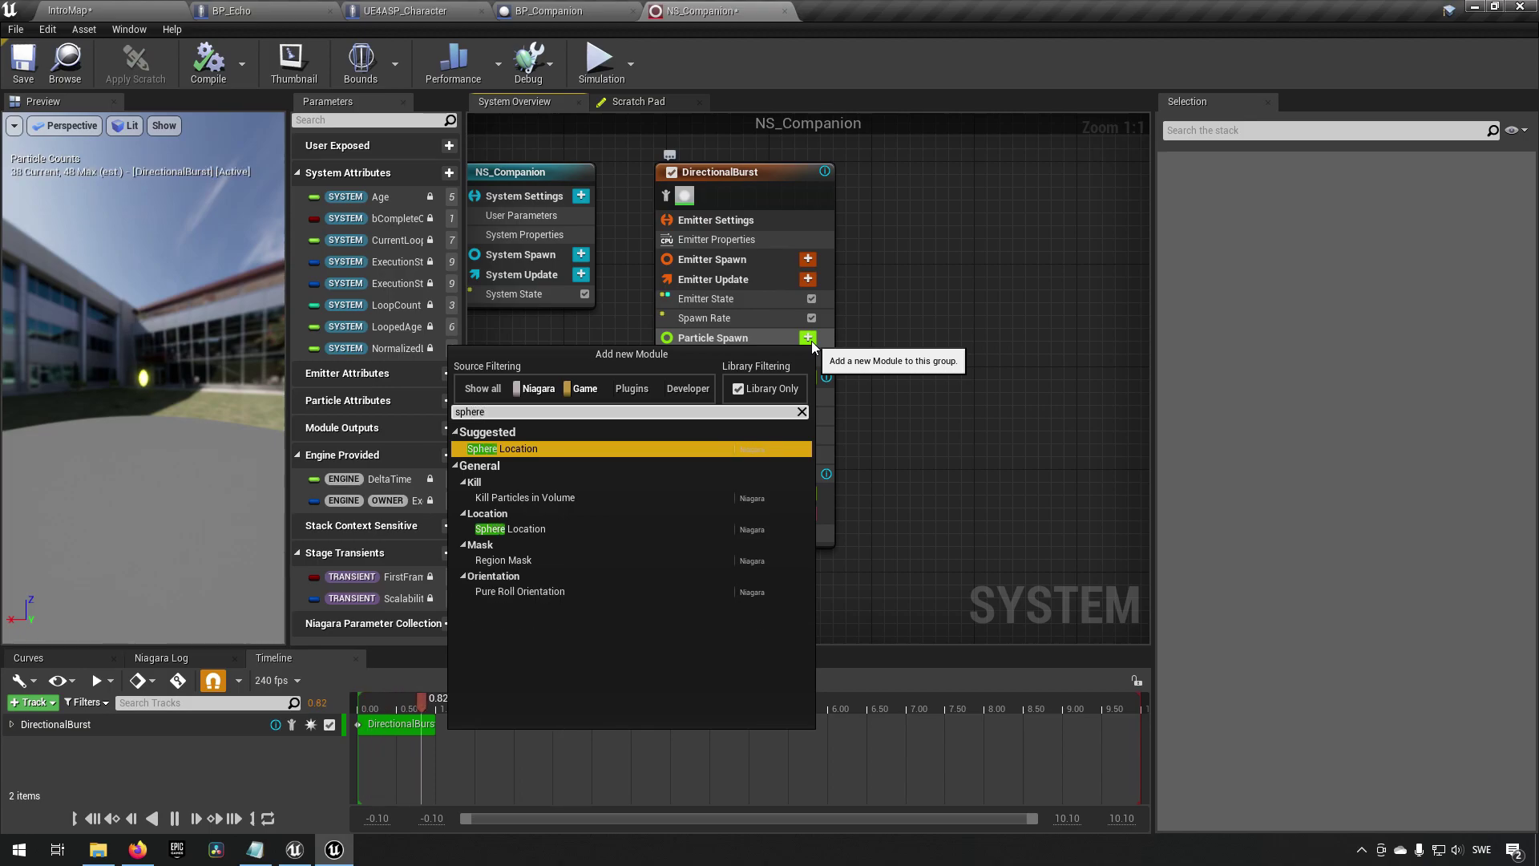
left_click(612, 449)
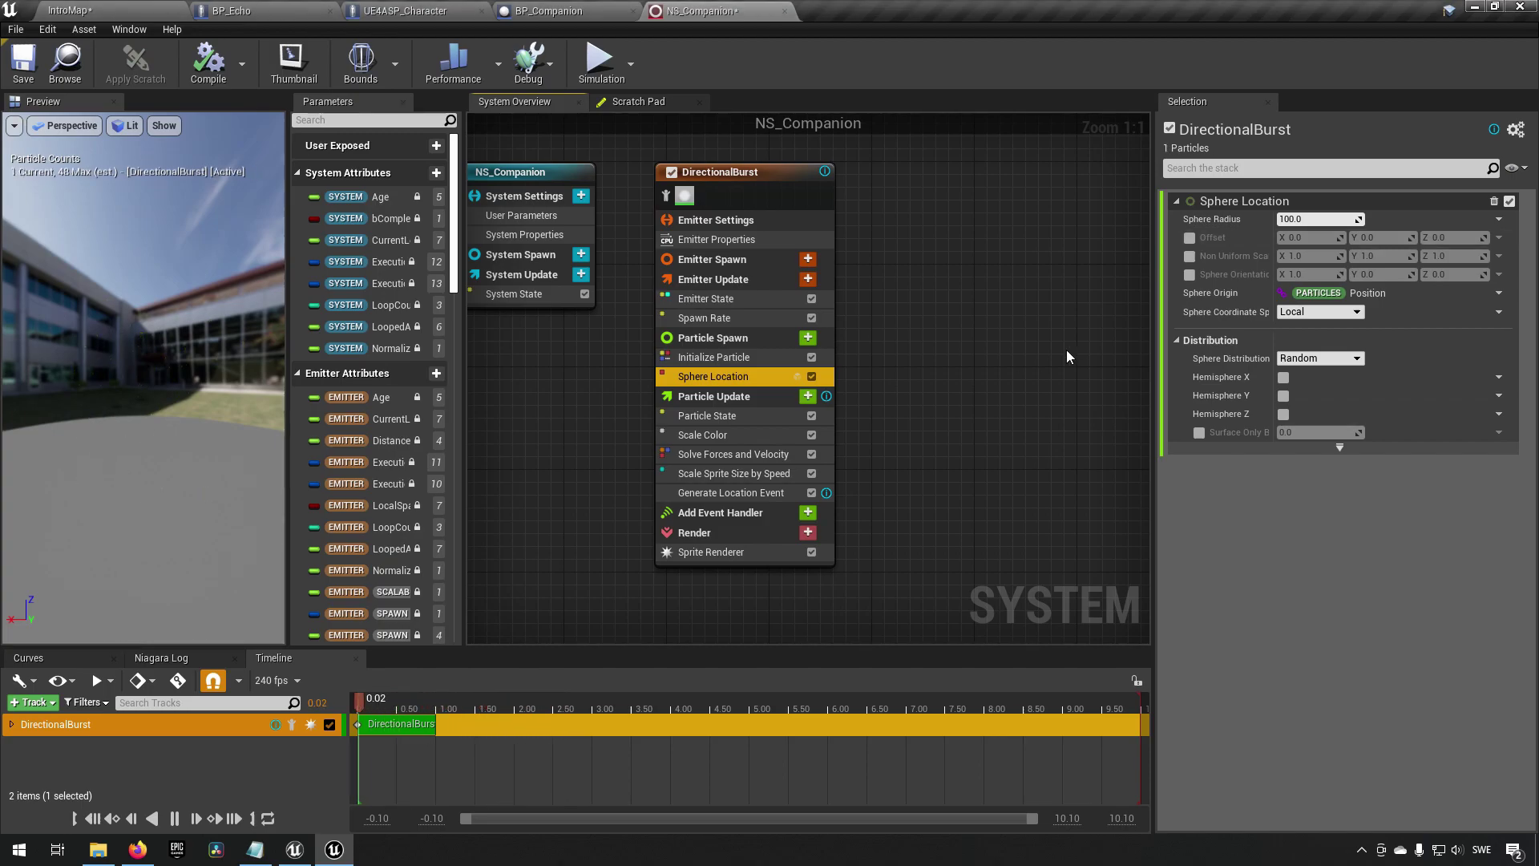
left_click(1326, 220)
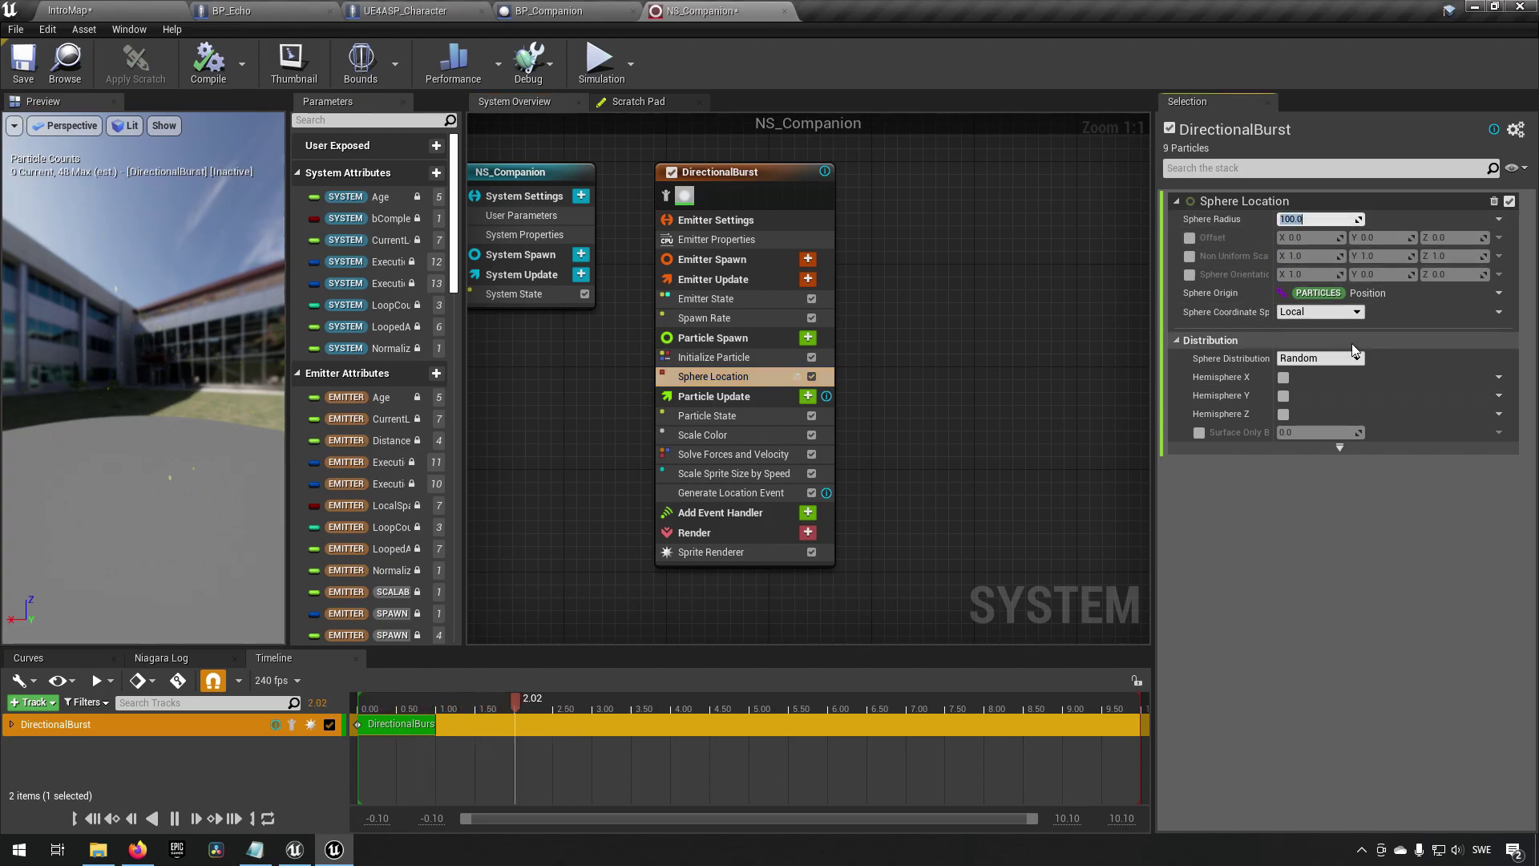
type("40")
key("Return")
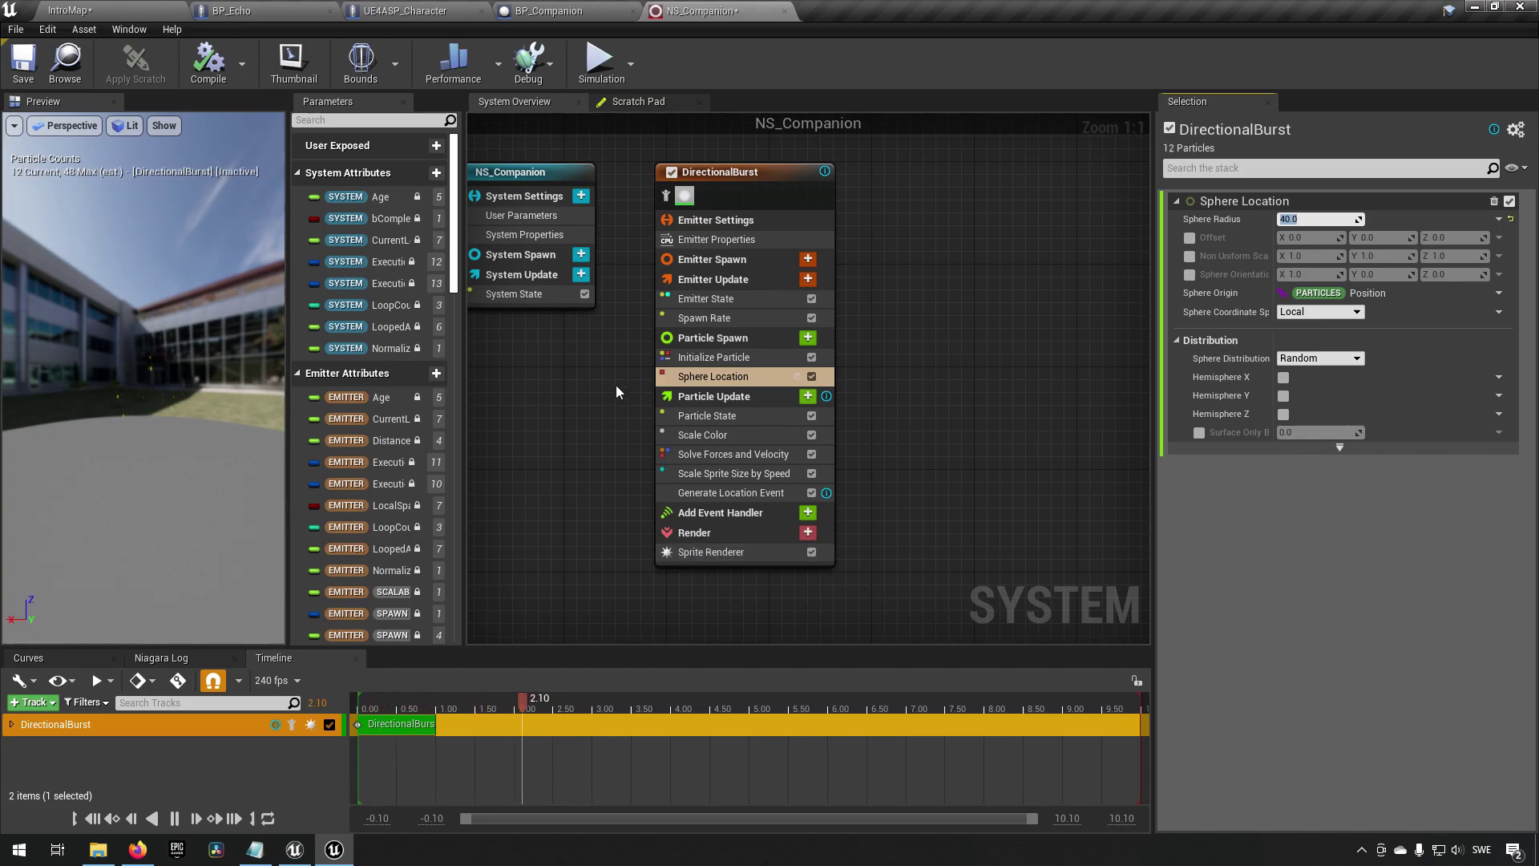
- Set the DirectionalBurst emitter's Loop Behavior to Infinite in its Emitter State
left_click(739, 179)
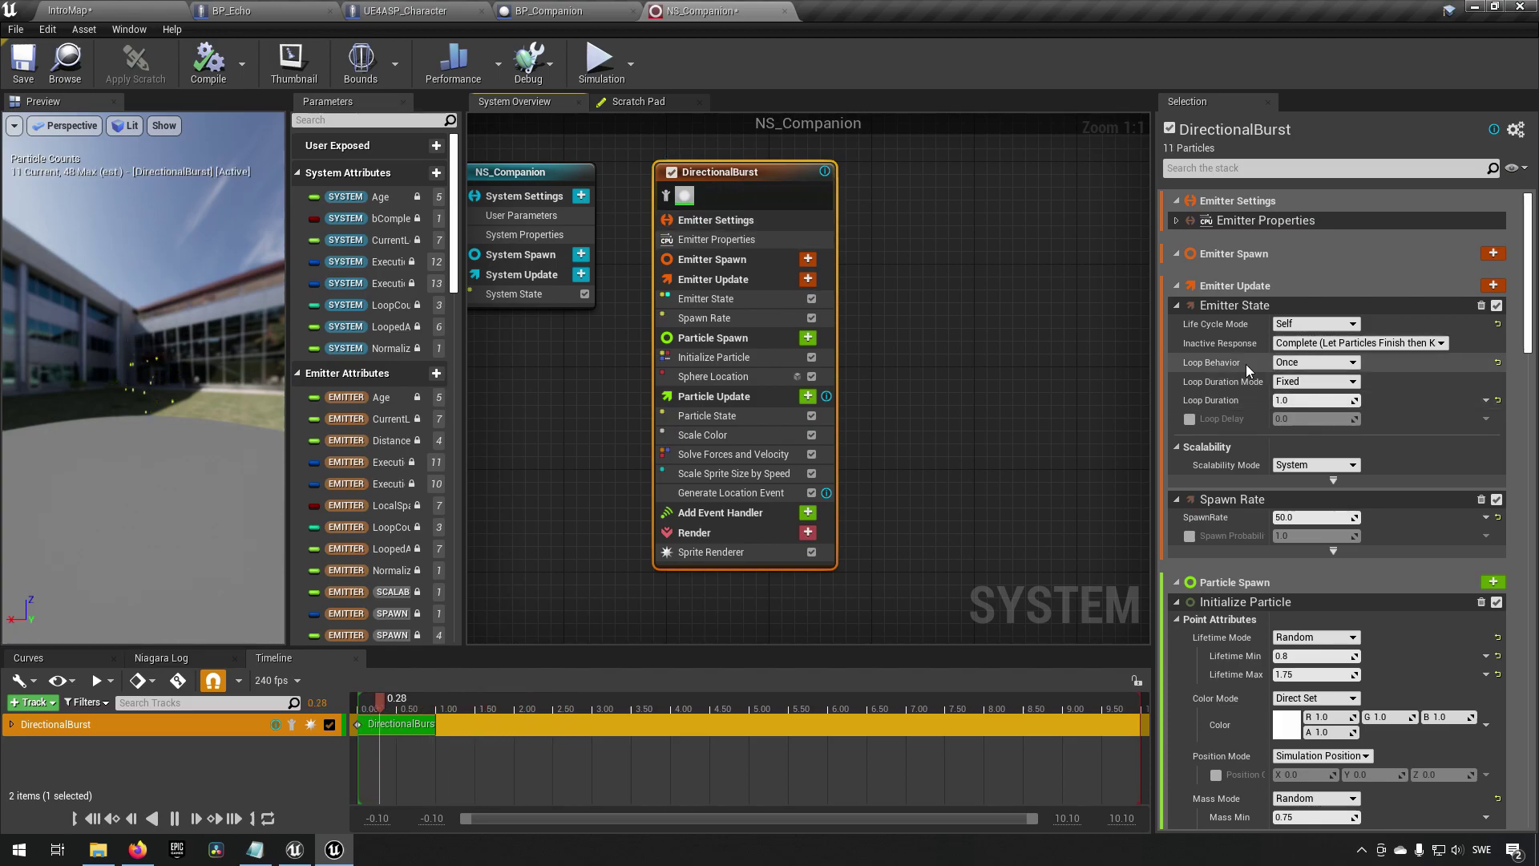
left_click(1328, 362)
left_click(1306, 376)
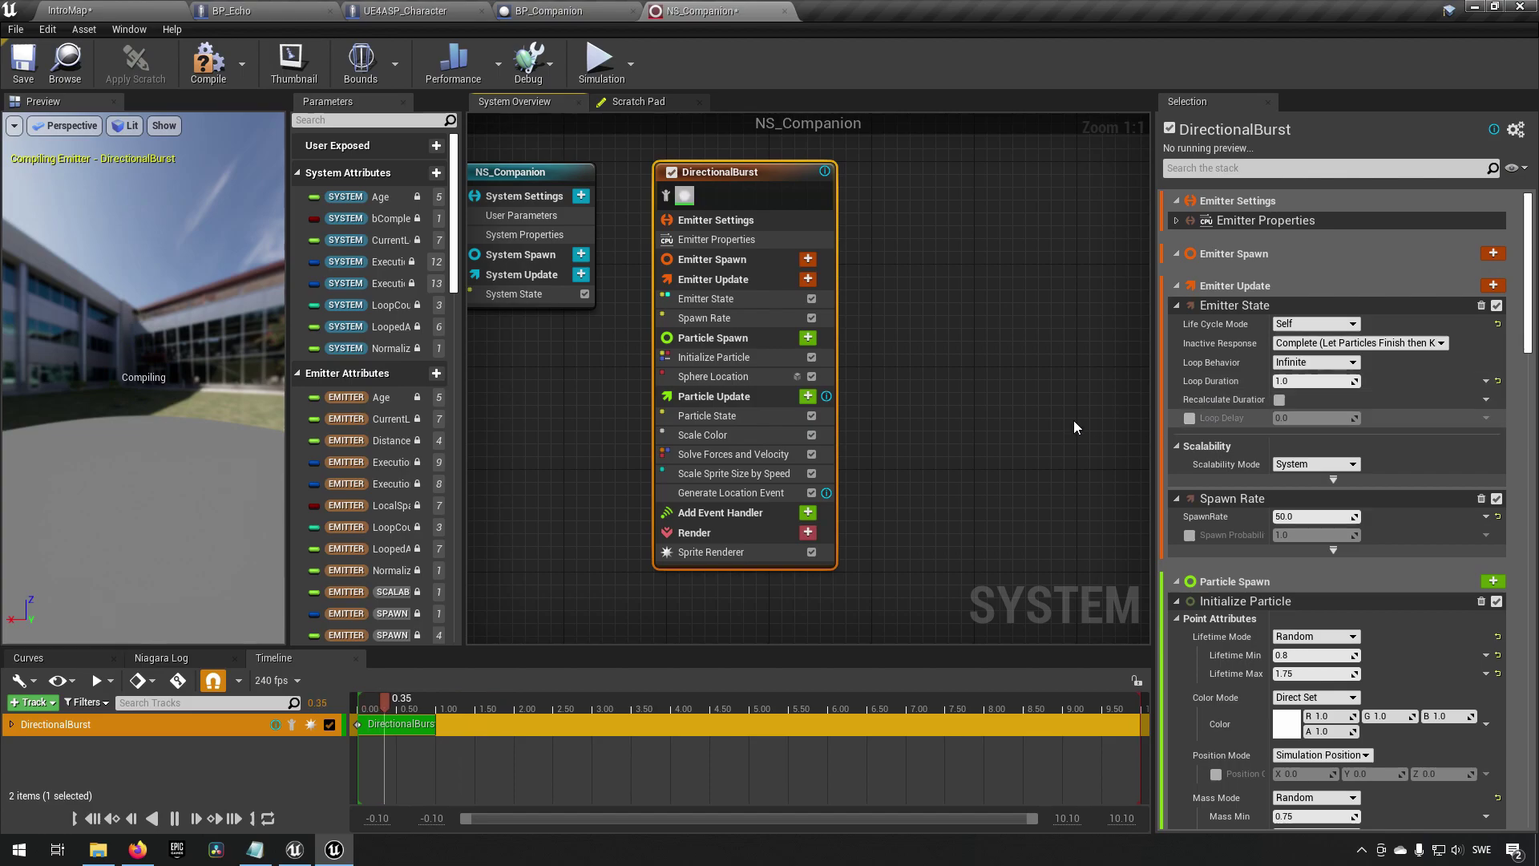
- Set the Sprite Renderer's Alignment to Unaligned
left_click(744, 553)
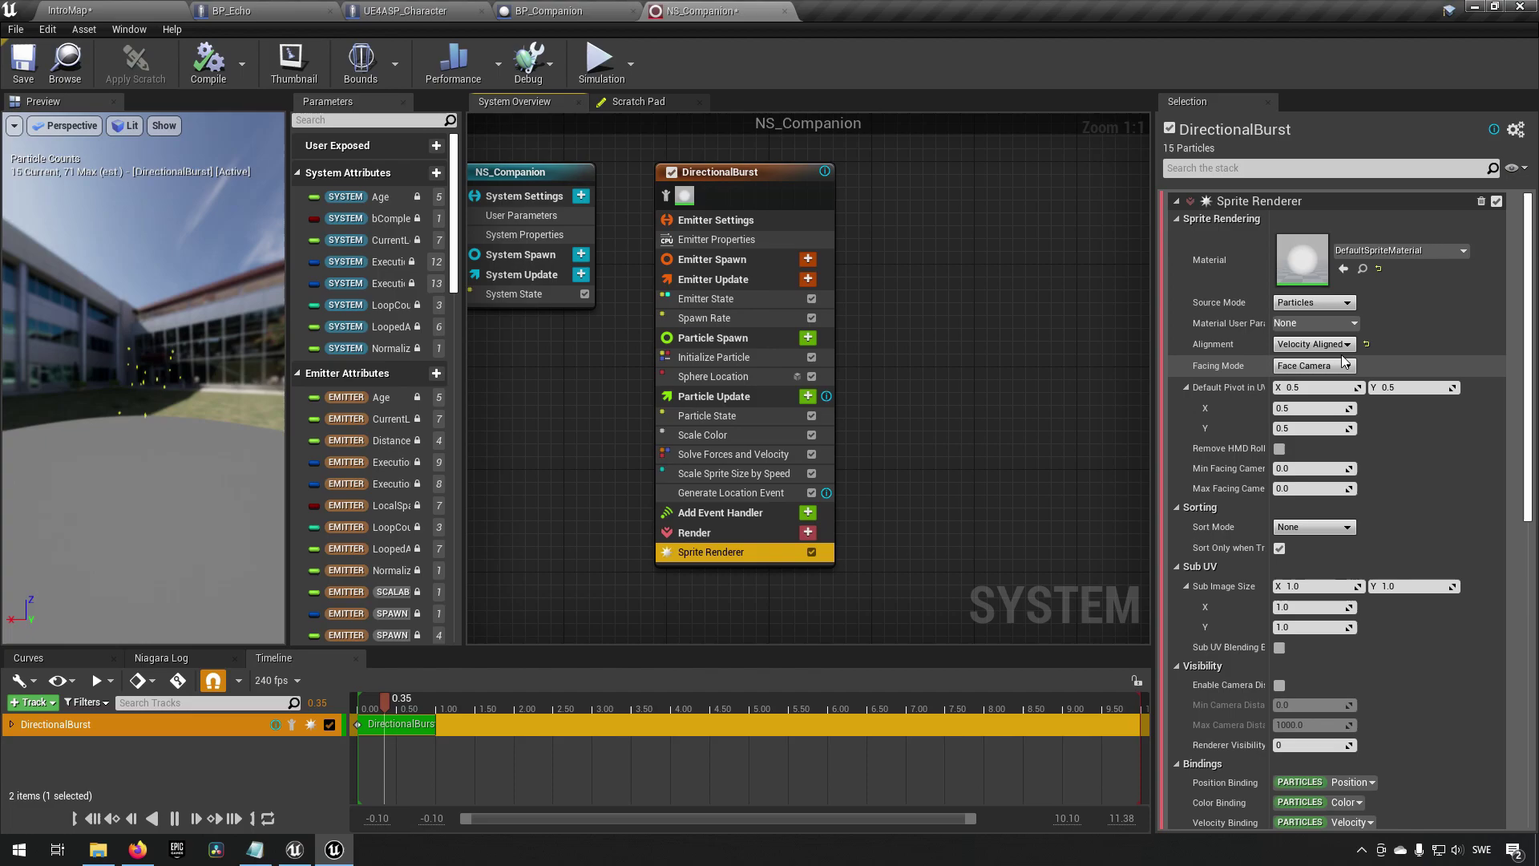
left_click(1327, 344)
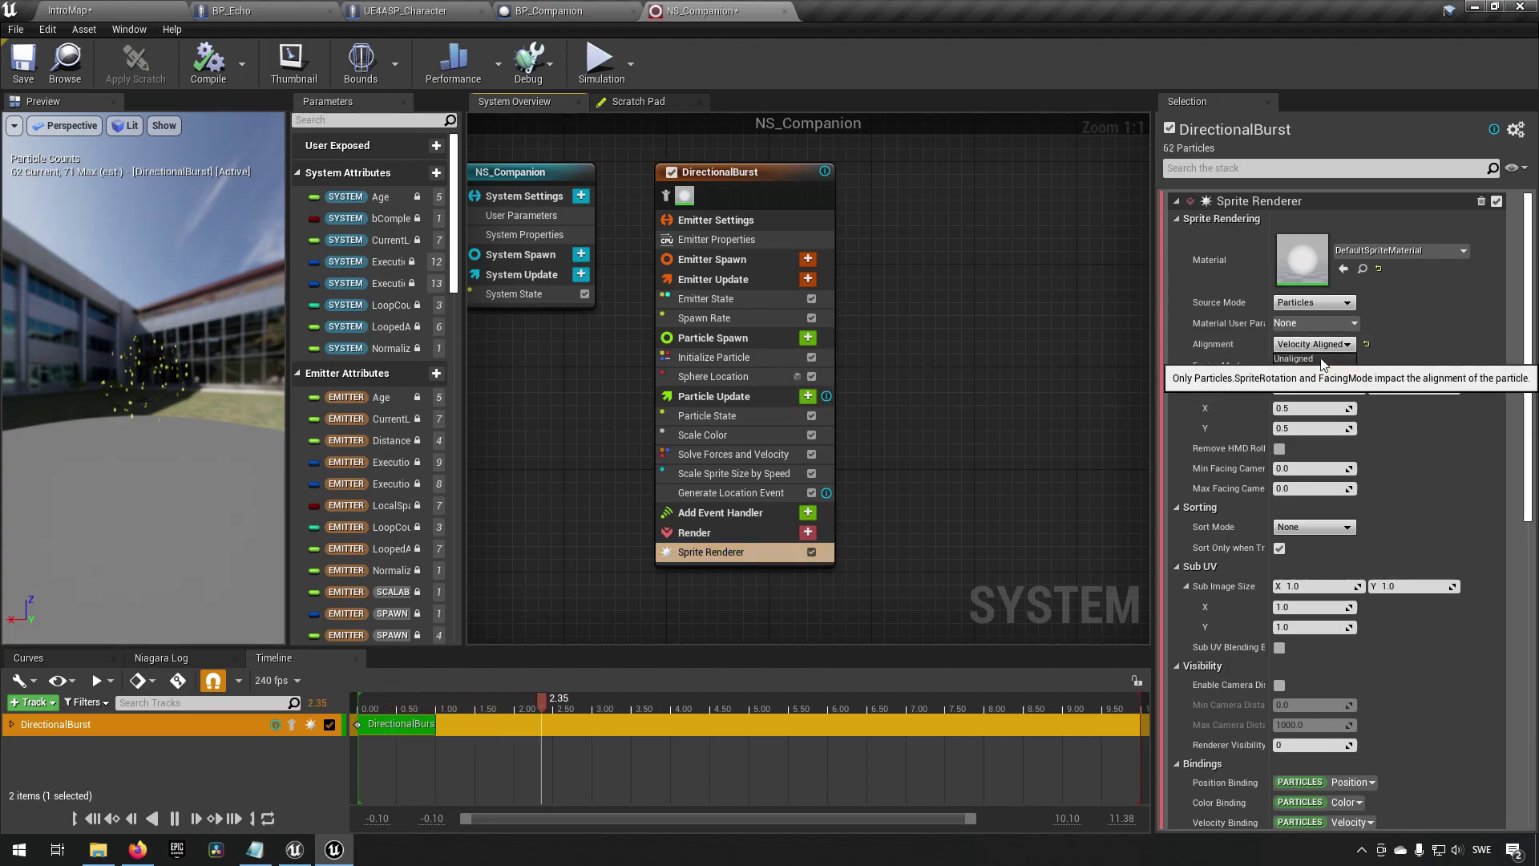
left_click(1320, 360)
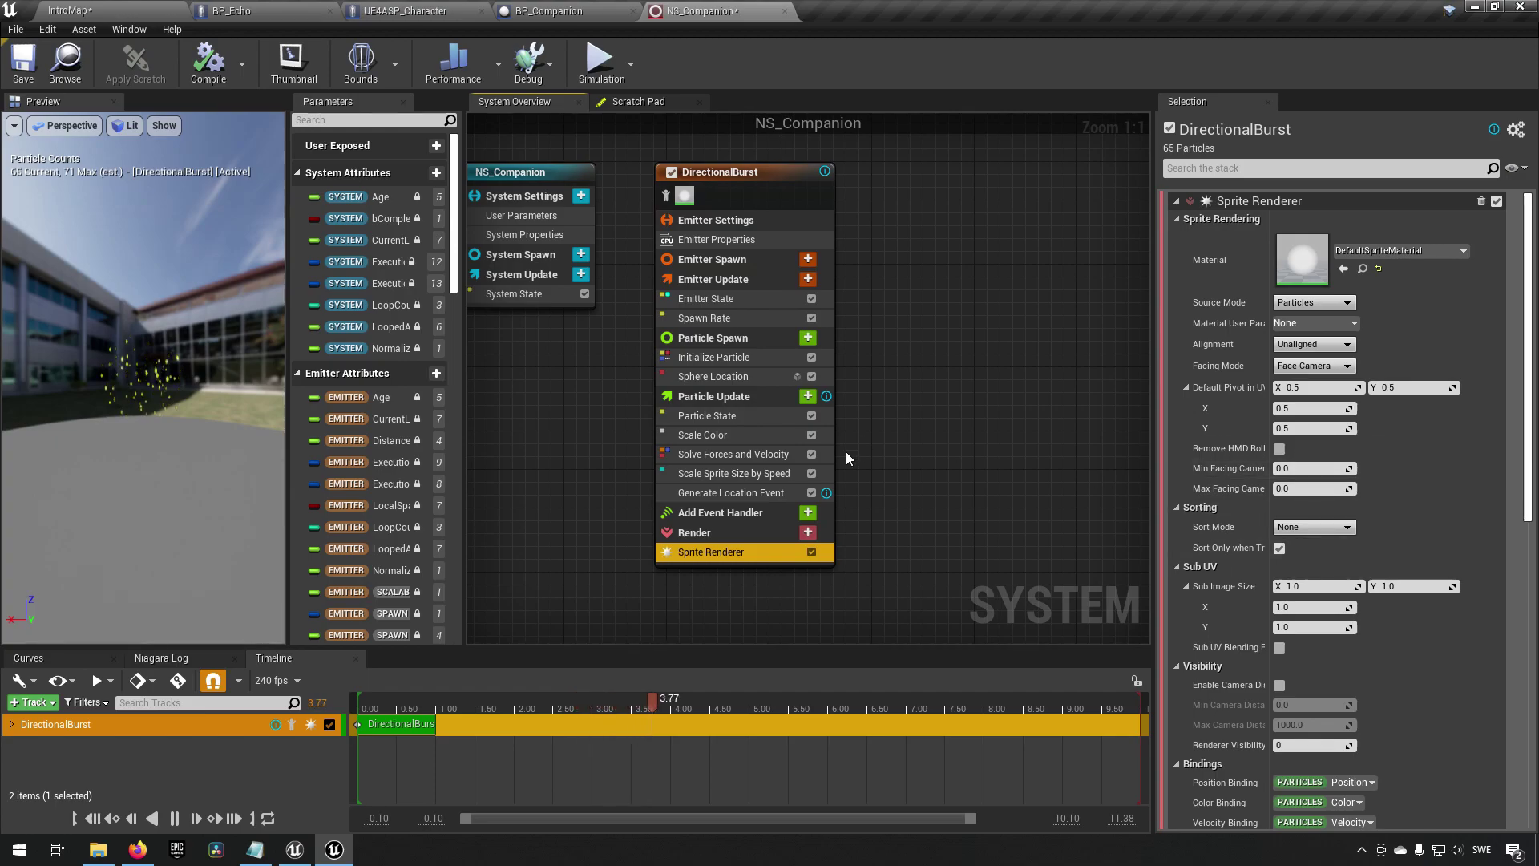
- Change the Sprite Size Mode to Random Uniform in the emitter's Initialize Particle module
left_click(738, 416)
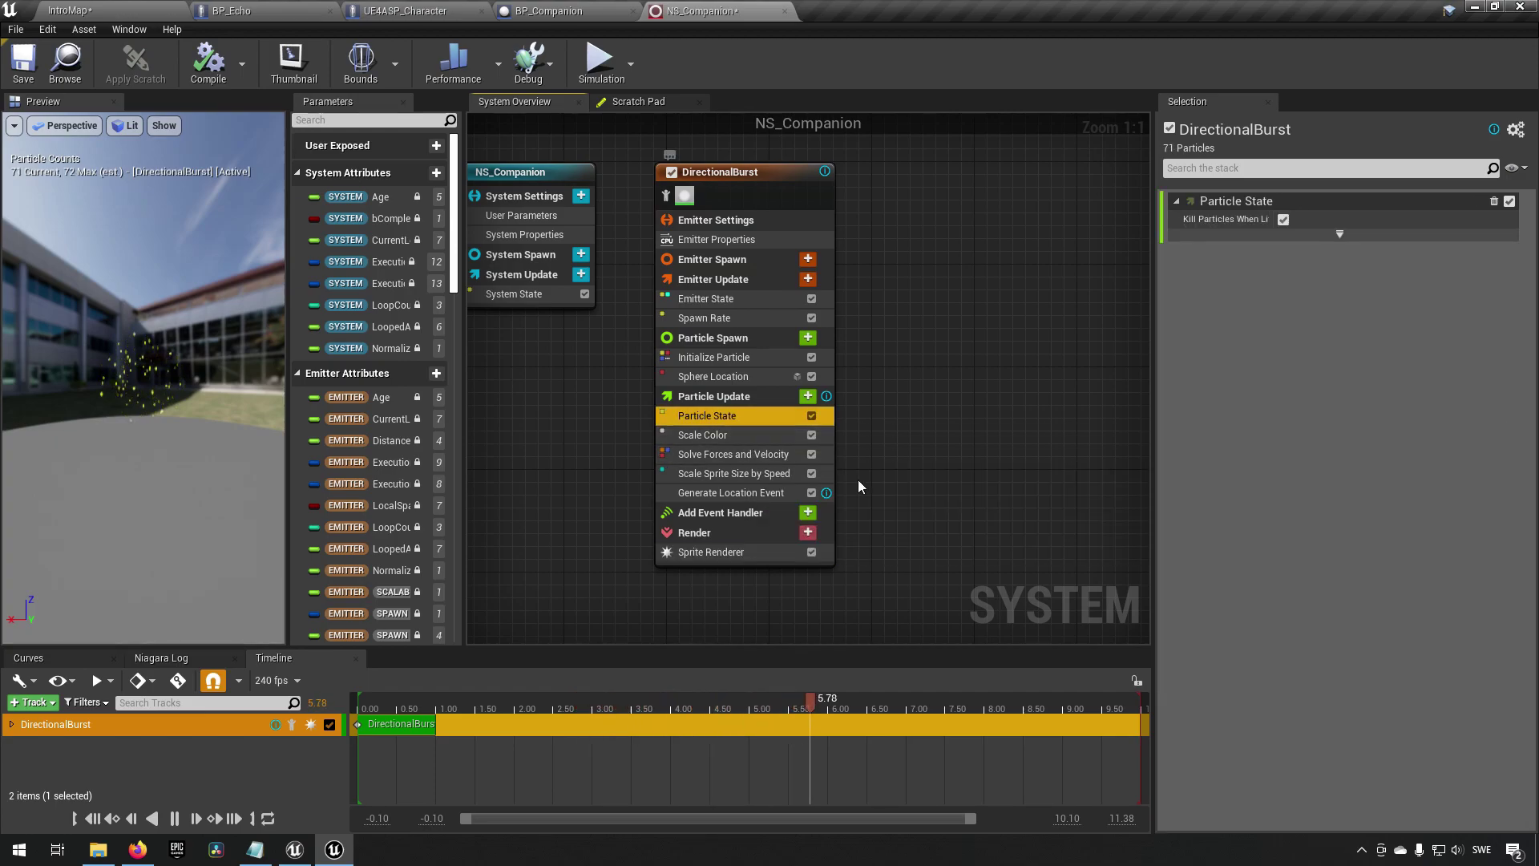
left_click(743, 357)
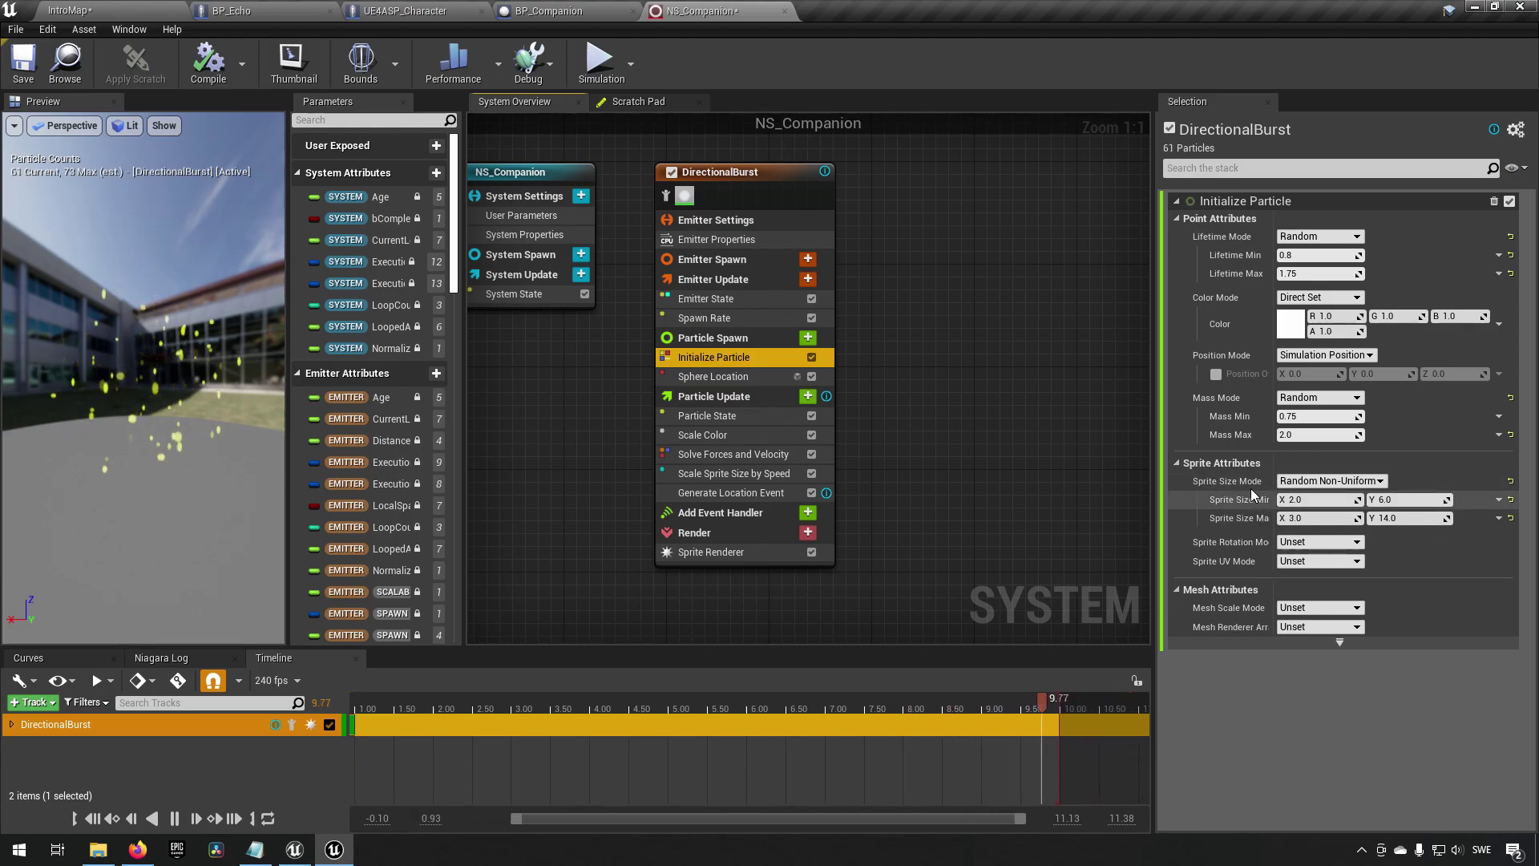
left_click(1343, 482)
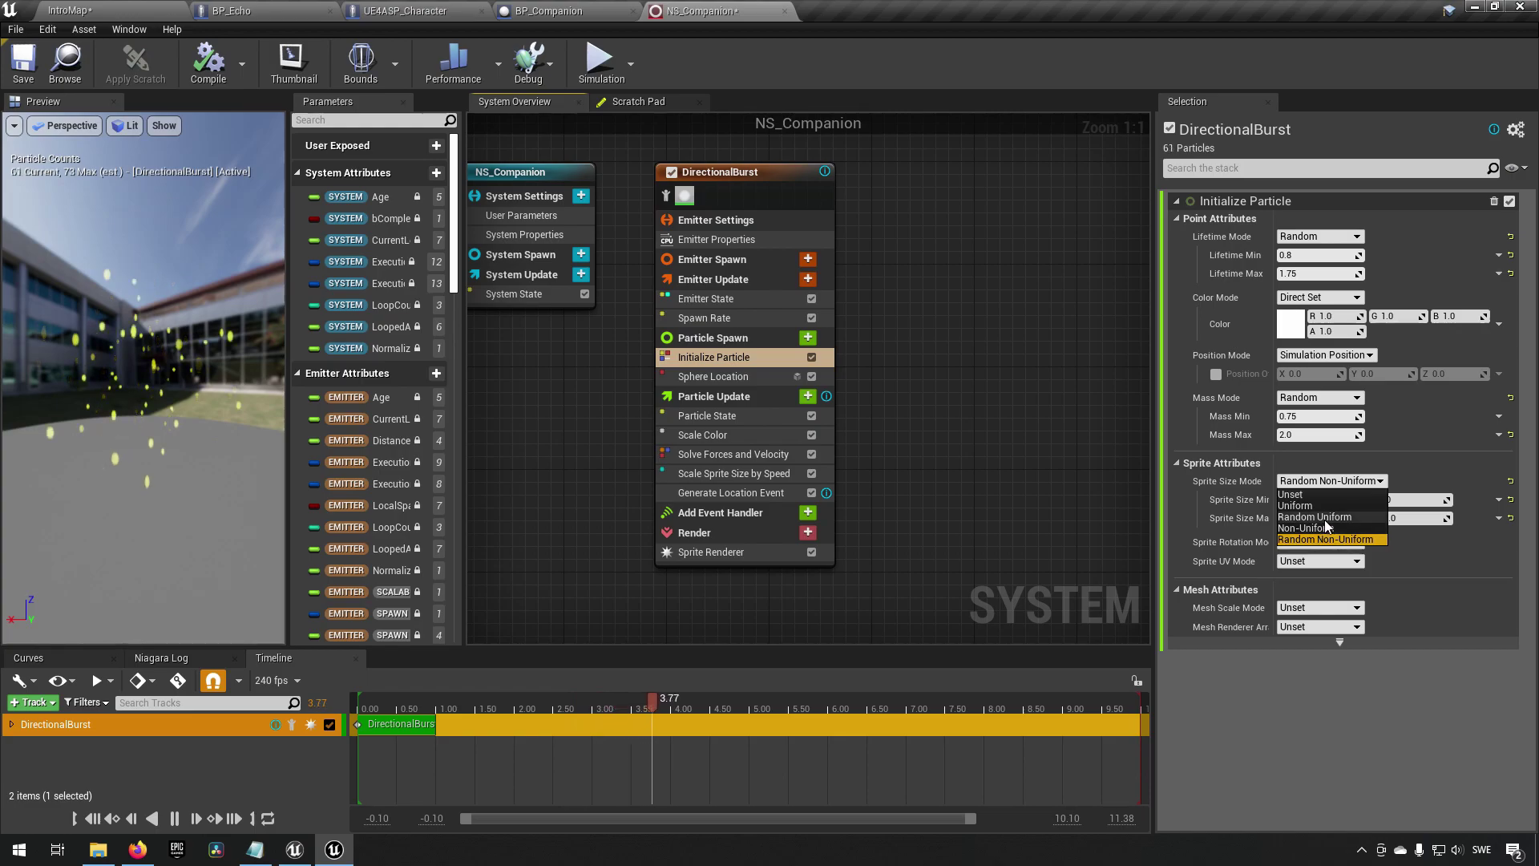
left_click(1321, 517)
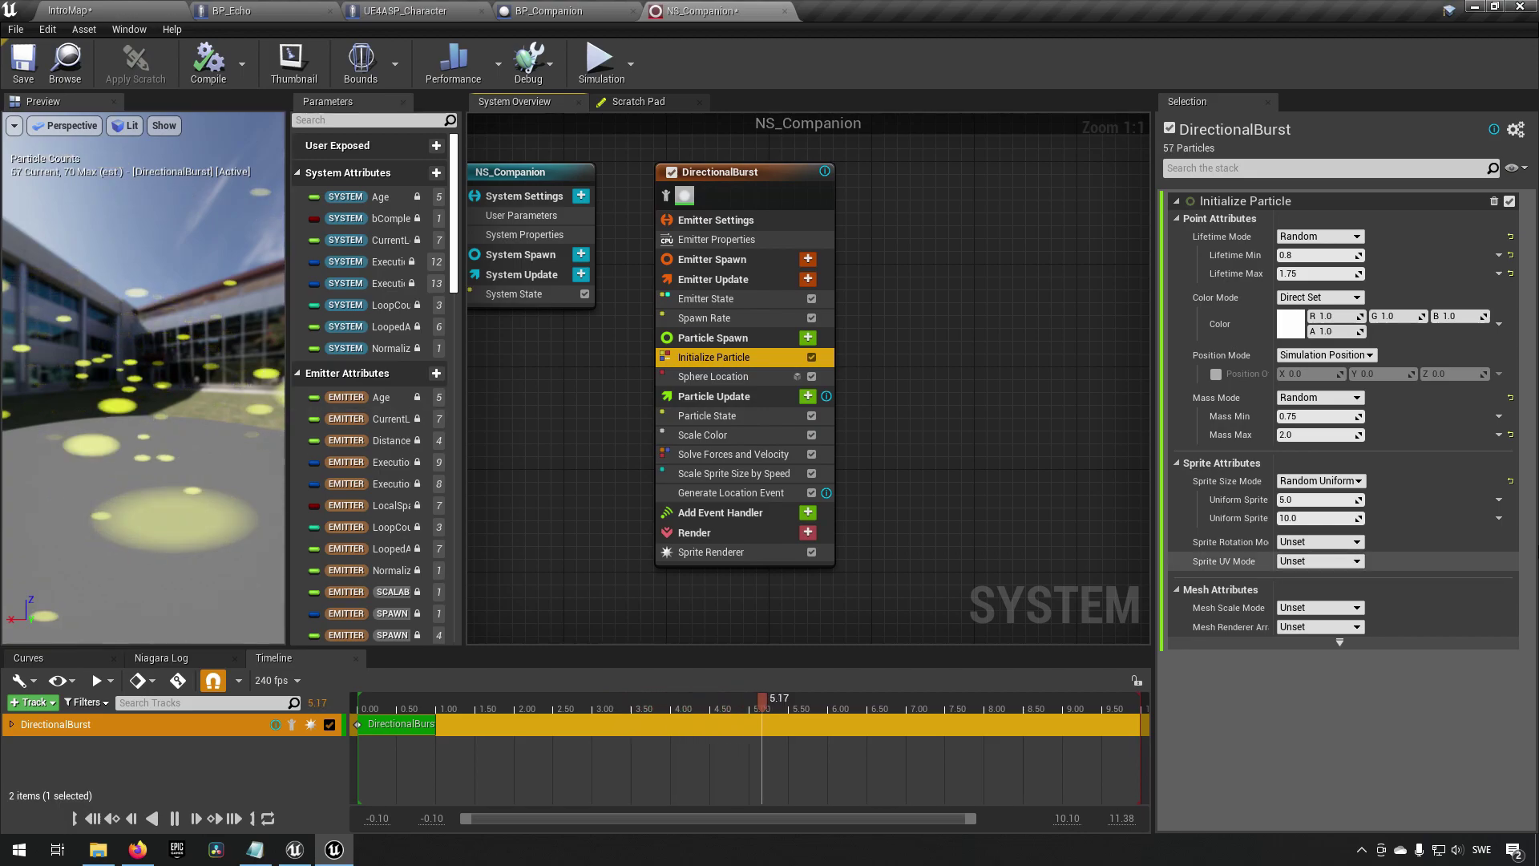
- Check the particle shapes in the simulation, test with Scale Sprite Size by Speed disabled, and delete that module from Particle Update
left_click(174, 818)
left_click_drag(934, 699, 680, 701)
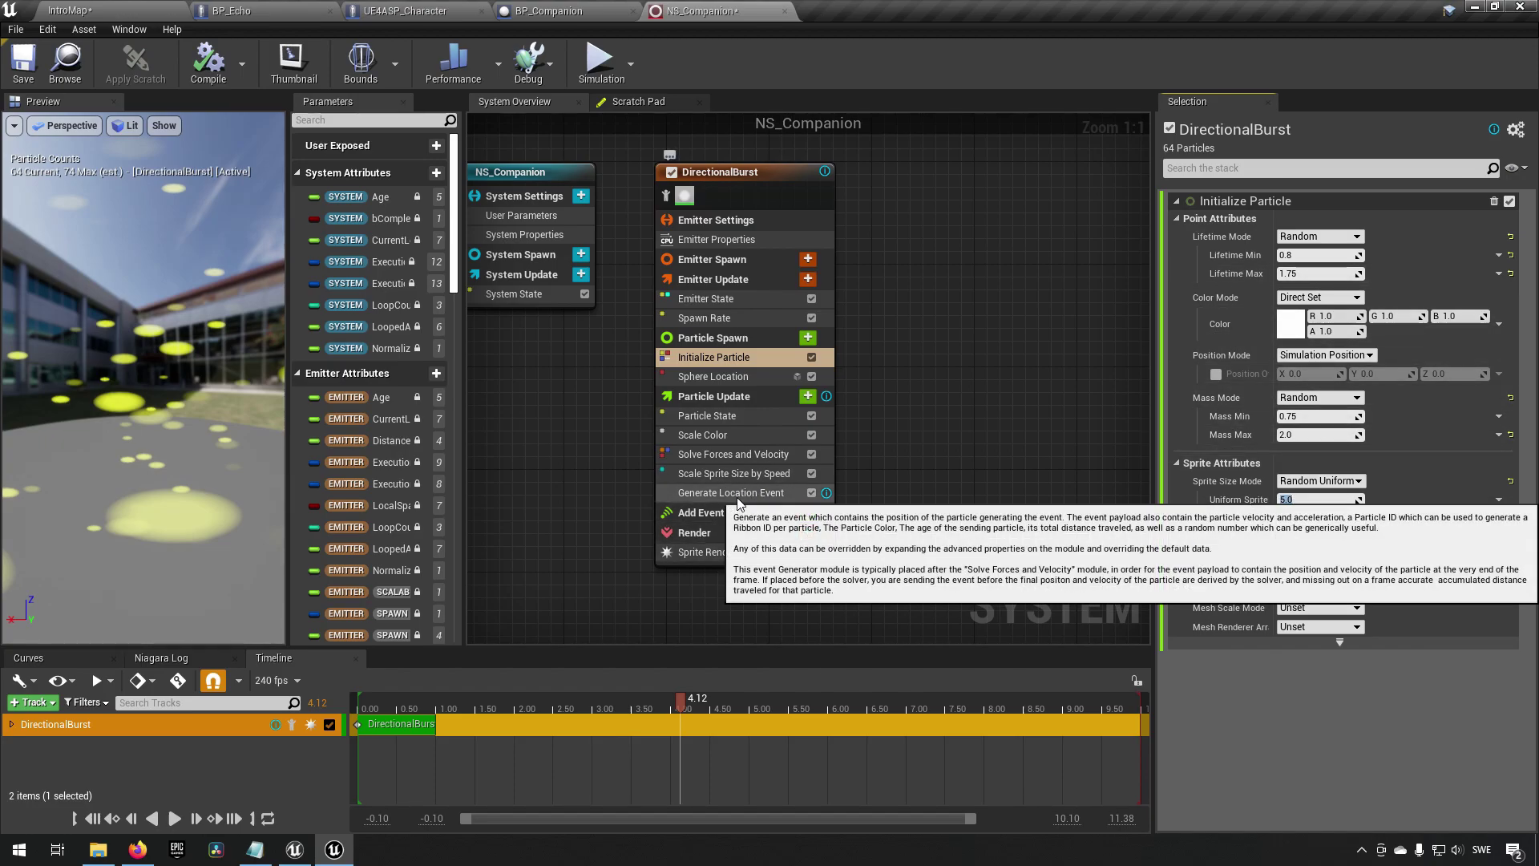
left_click(721, 476)
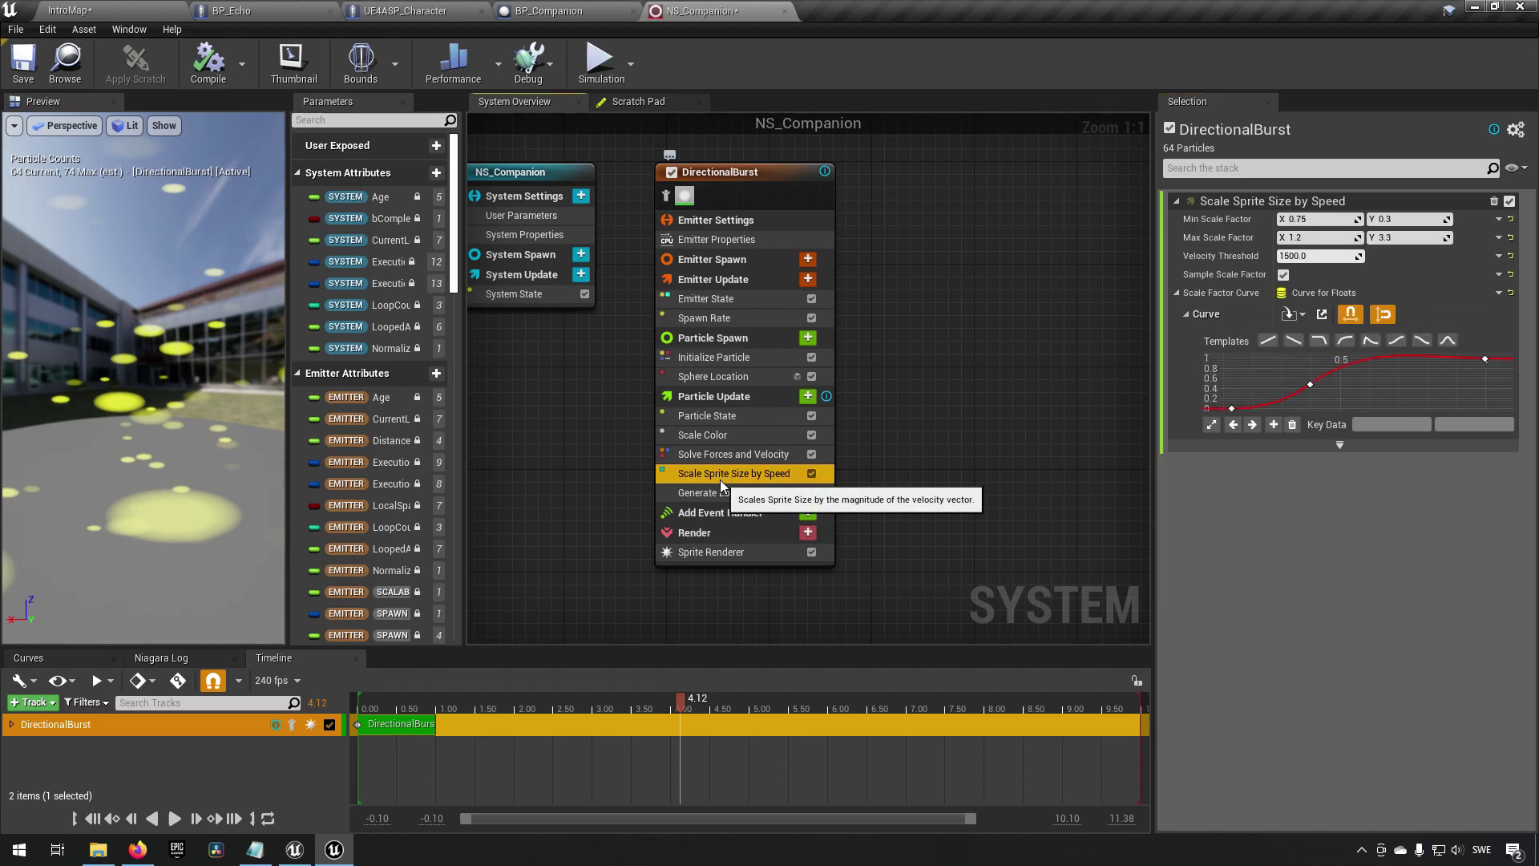
left_click(176, 818)
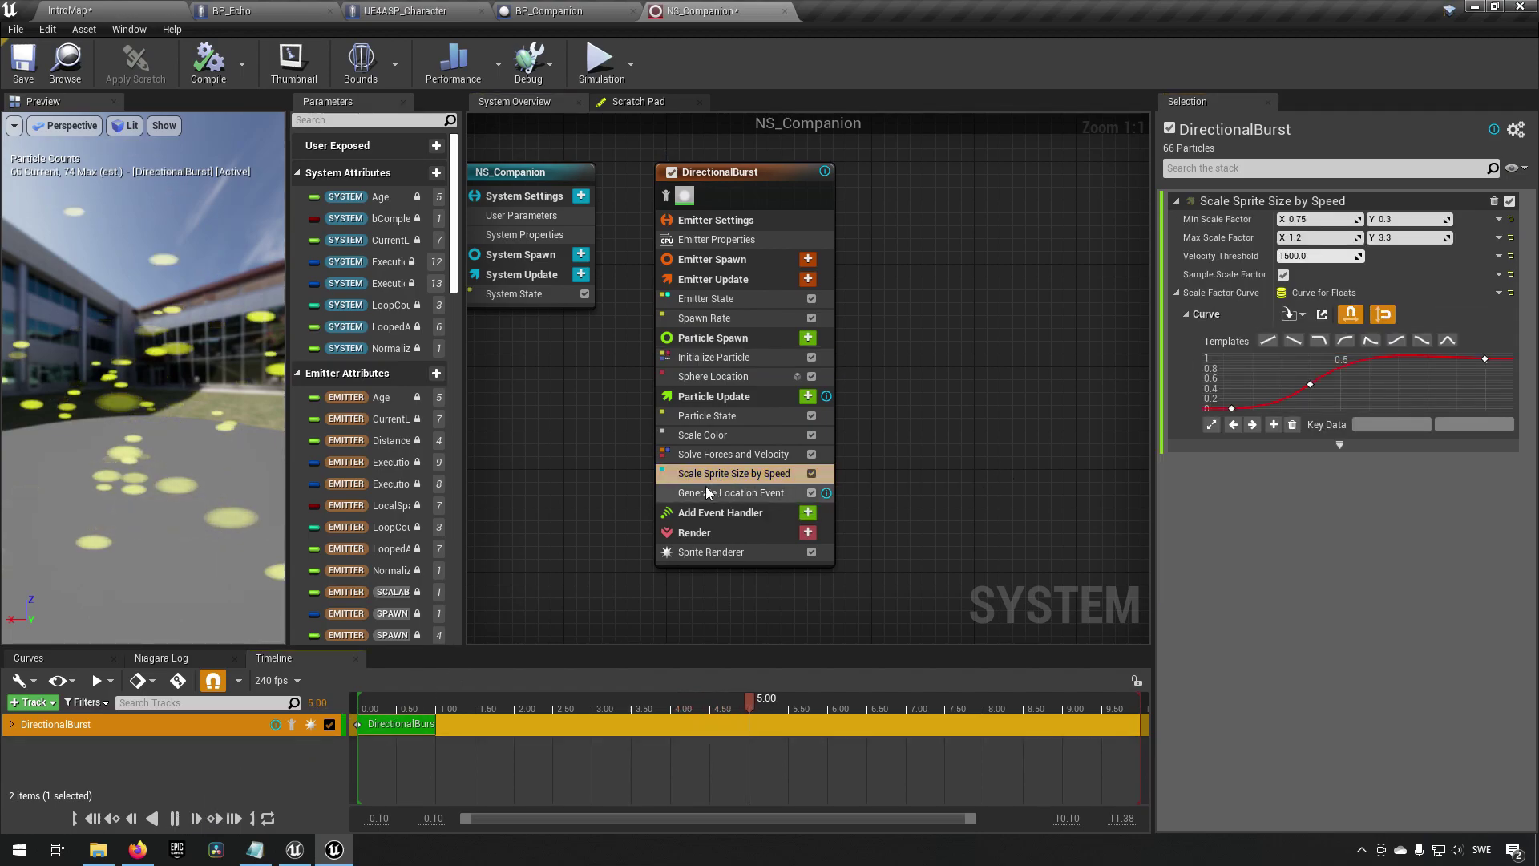
left_click(812, 472)
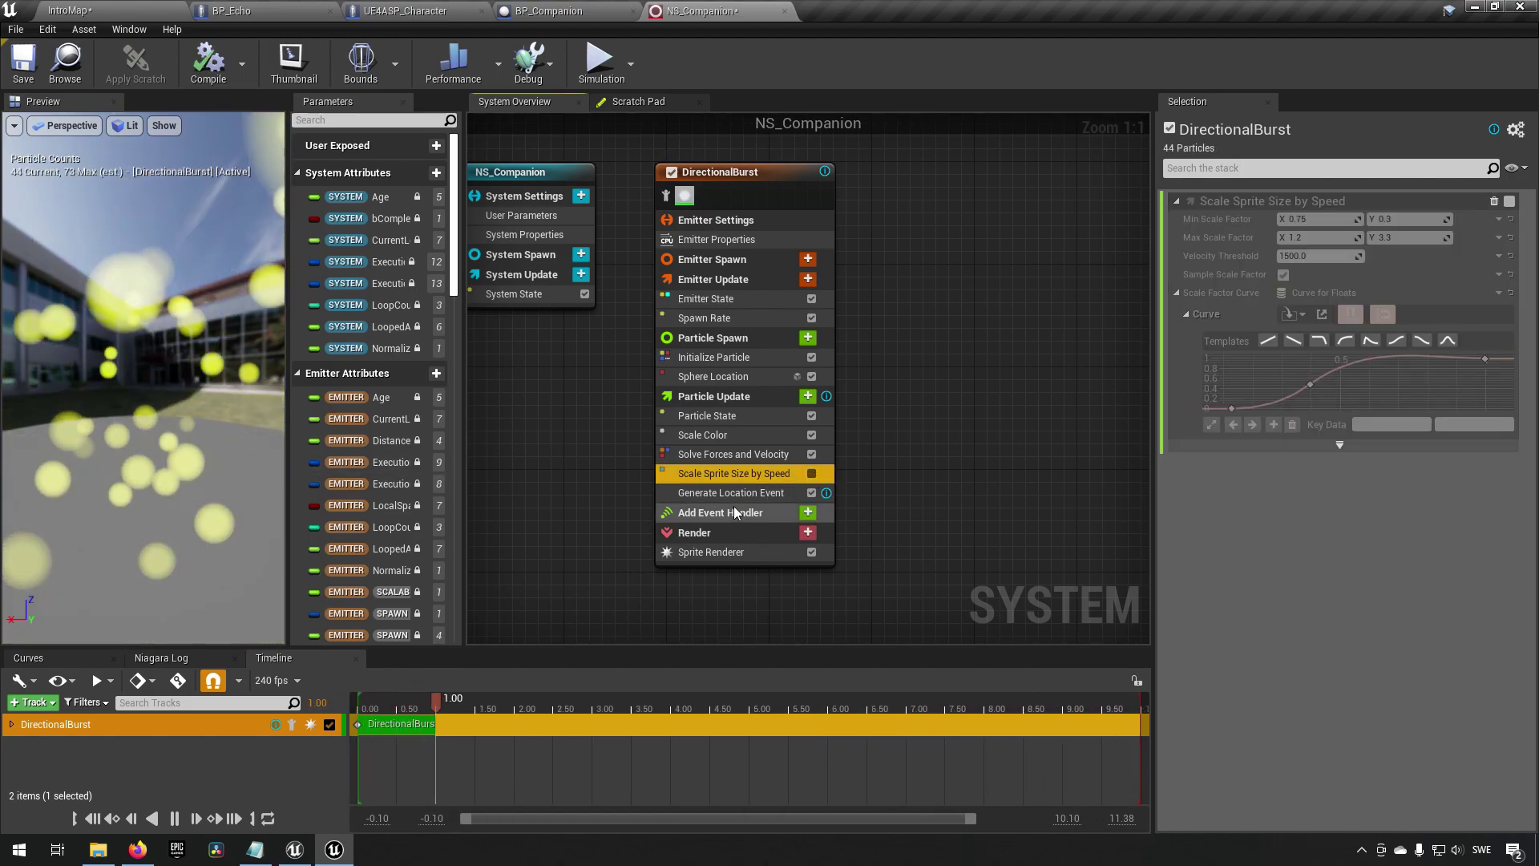
left_click(753, 489)
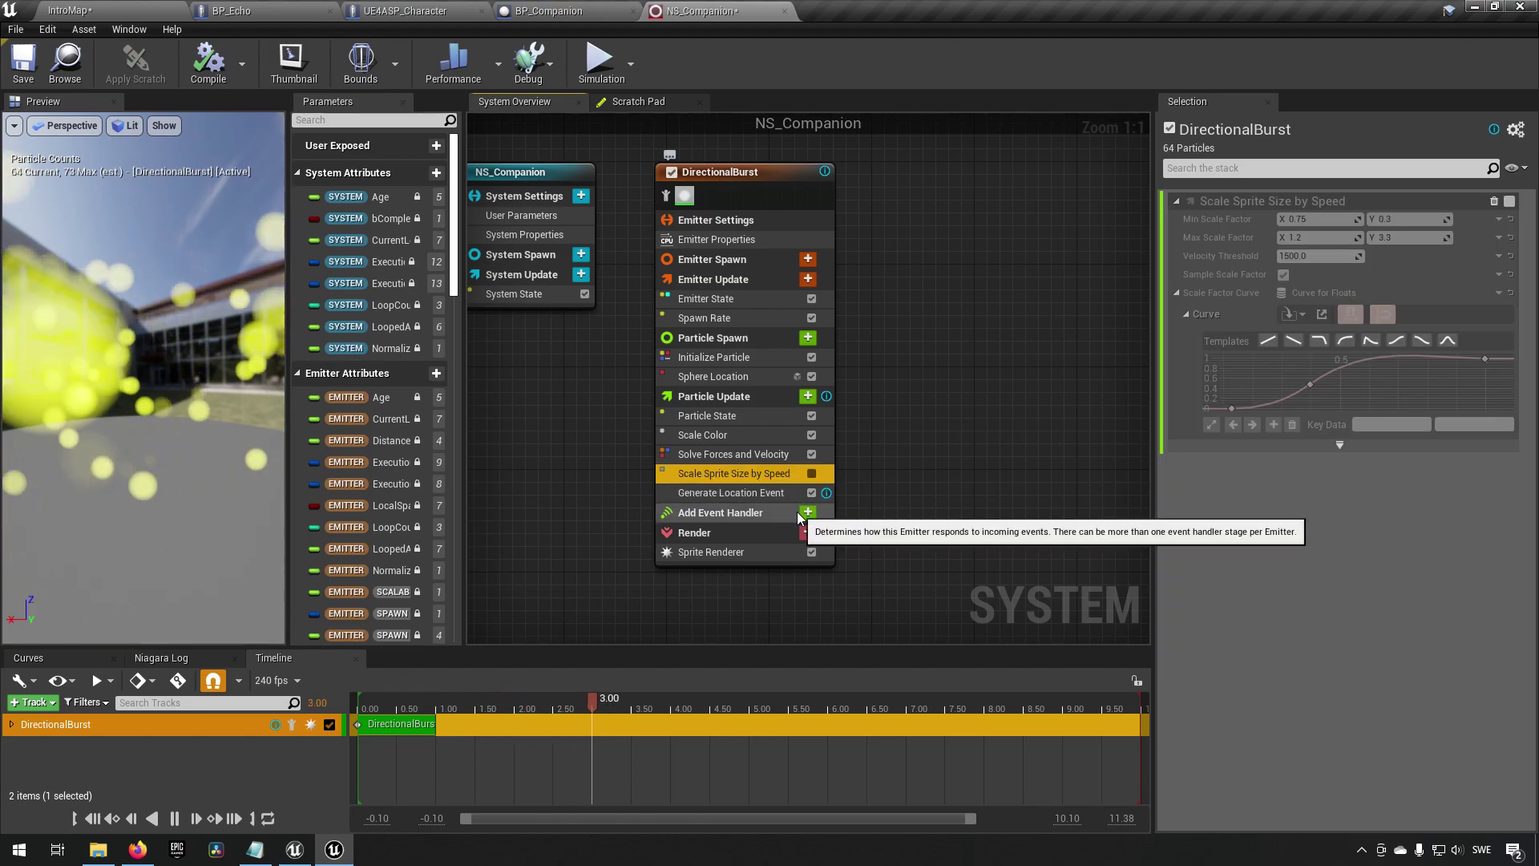
key("Delete")
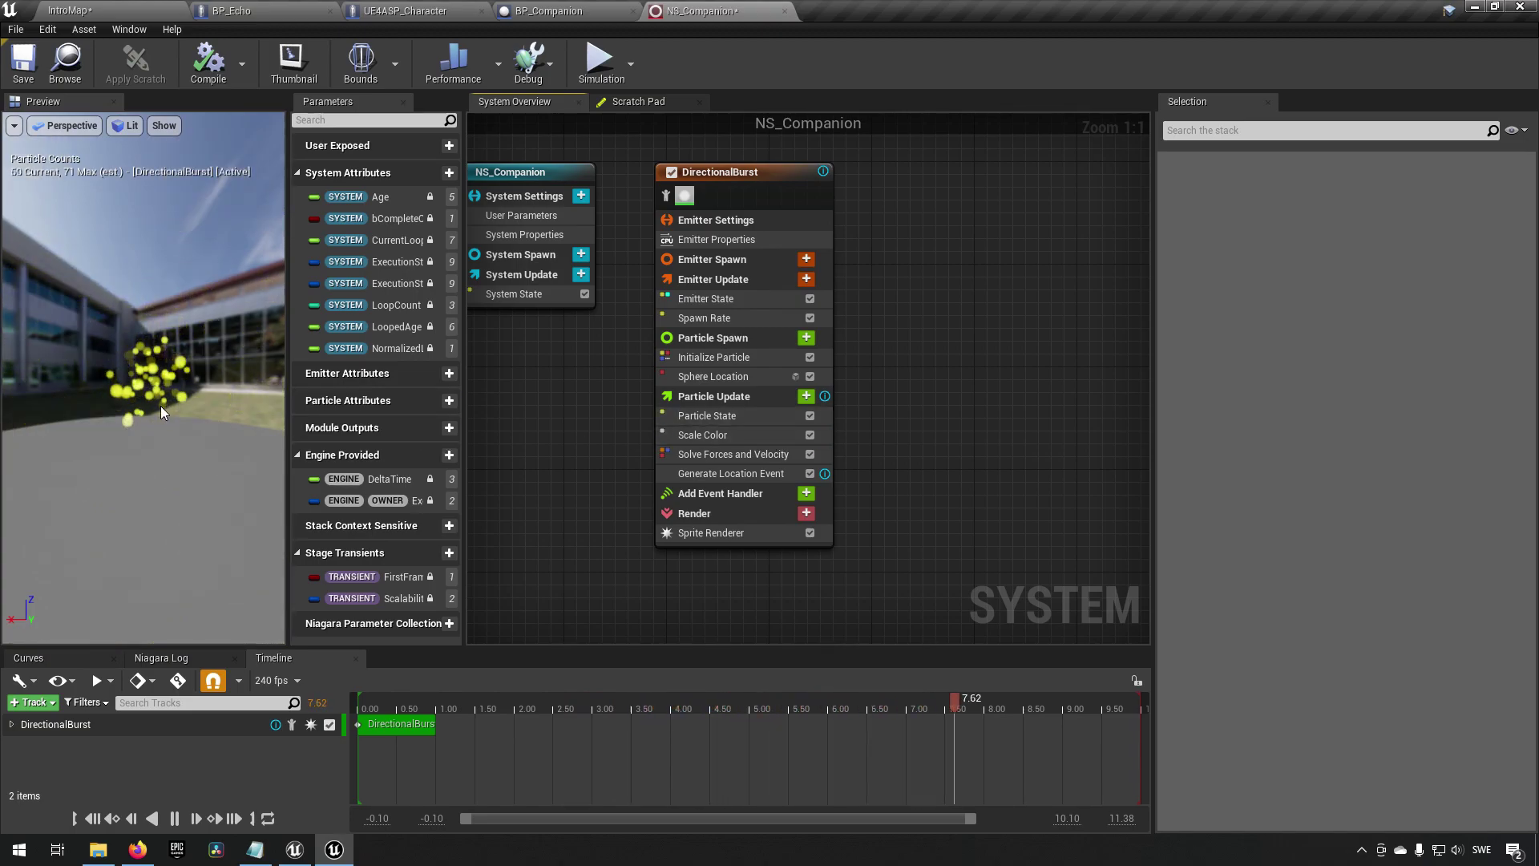
- Duplicate the DirectionalBurst emitter within NS_Companion and place the copy beside the original
right_click(742, 170)
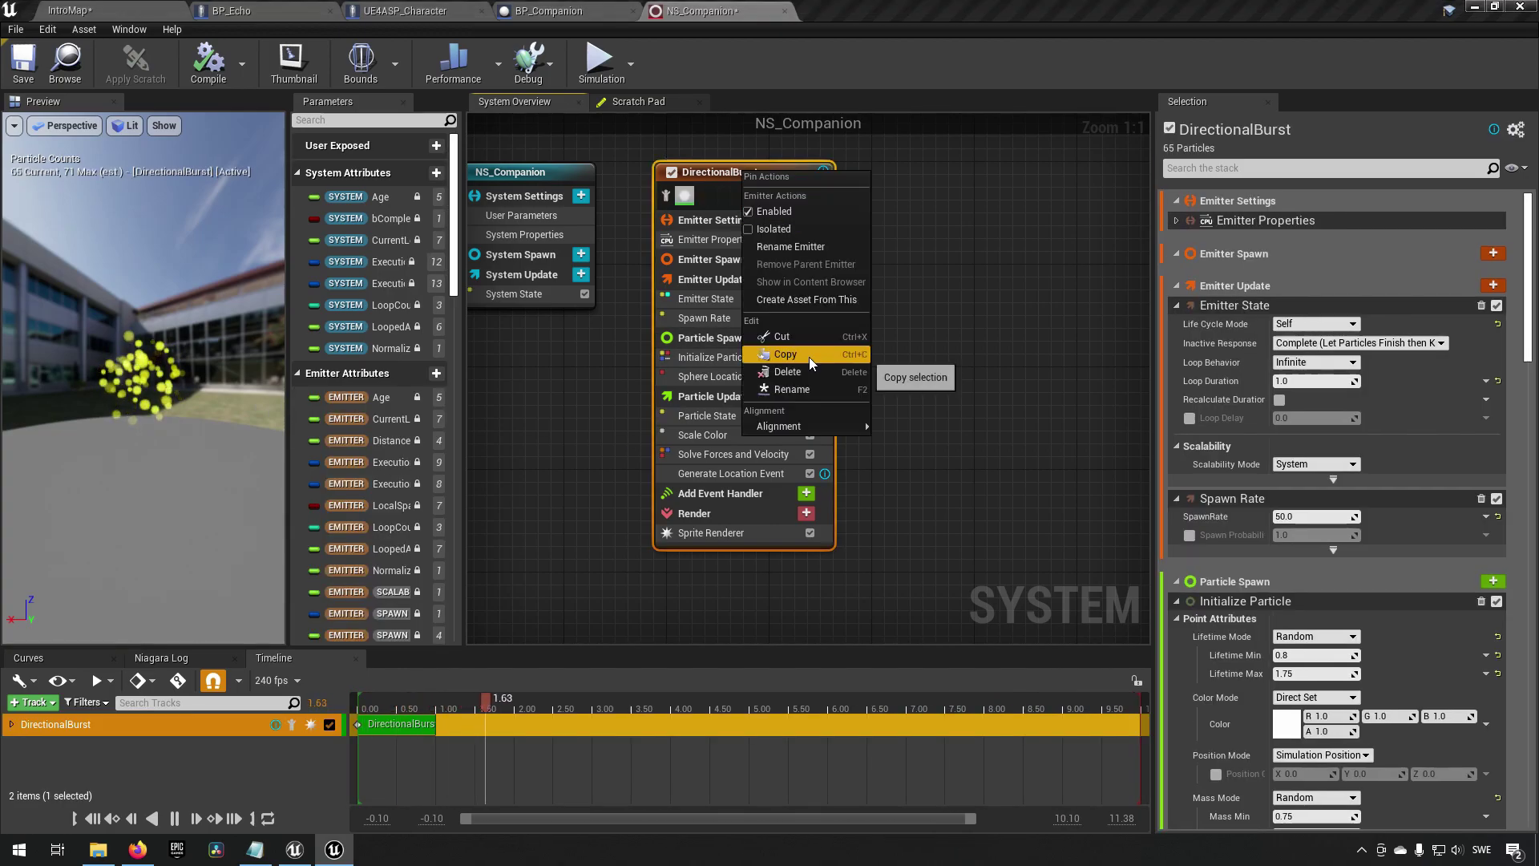
left_click(786, 354)
right_click(908, 222)
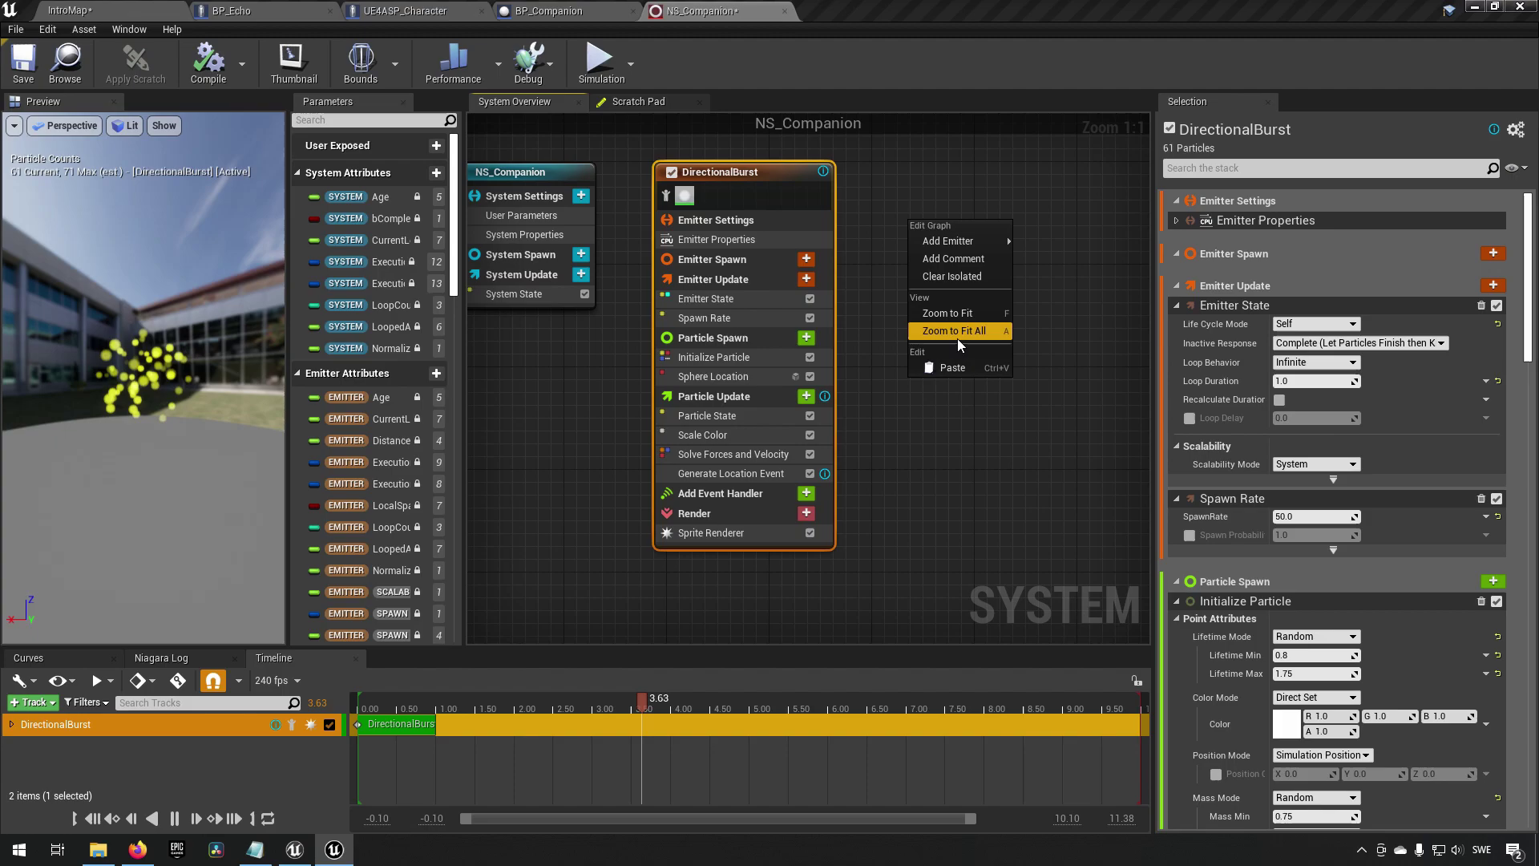
left_click(952, 367)
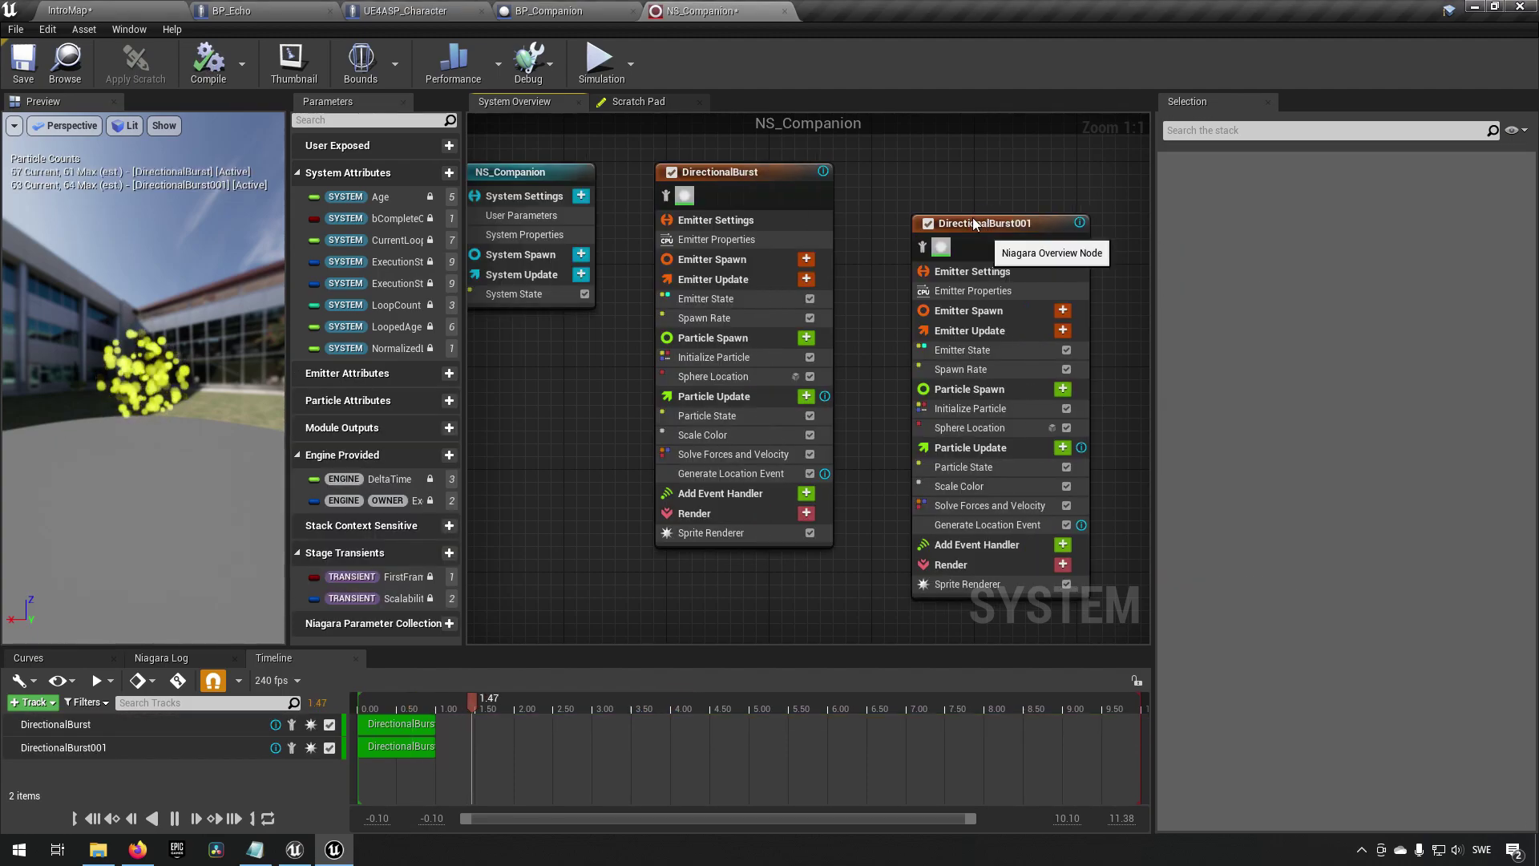
left_click(955, 178)
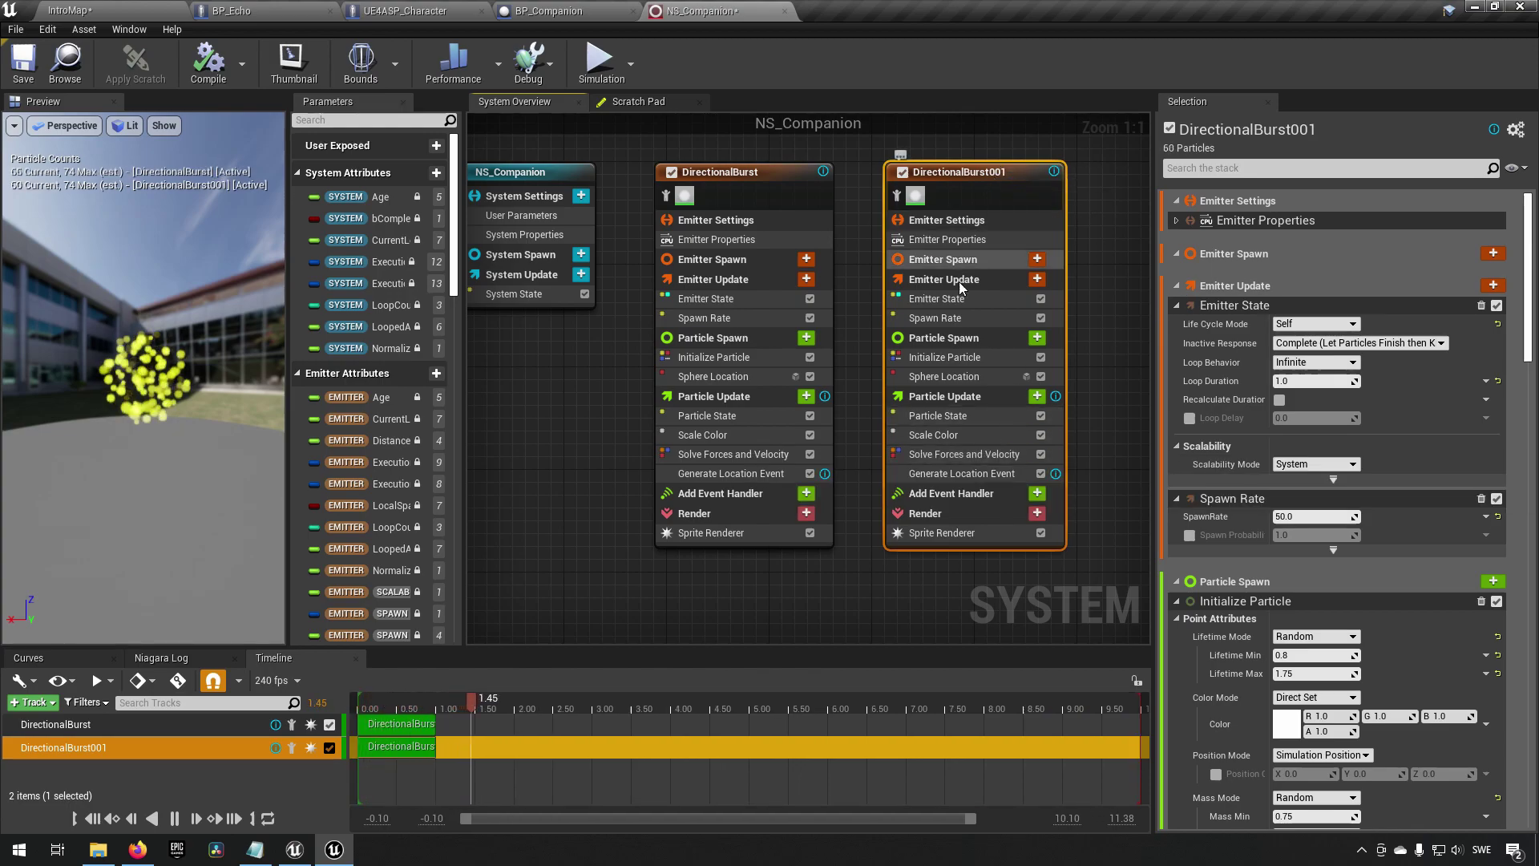
- Set the Sphere Radius to 10 in the DirectionalBurst001 emitter's Sphere Location module
left_click(960, 376)
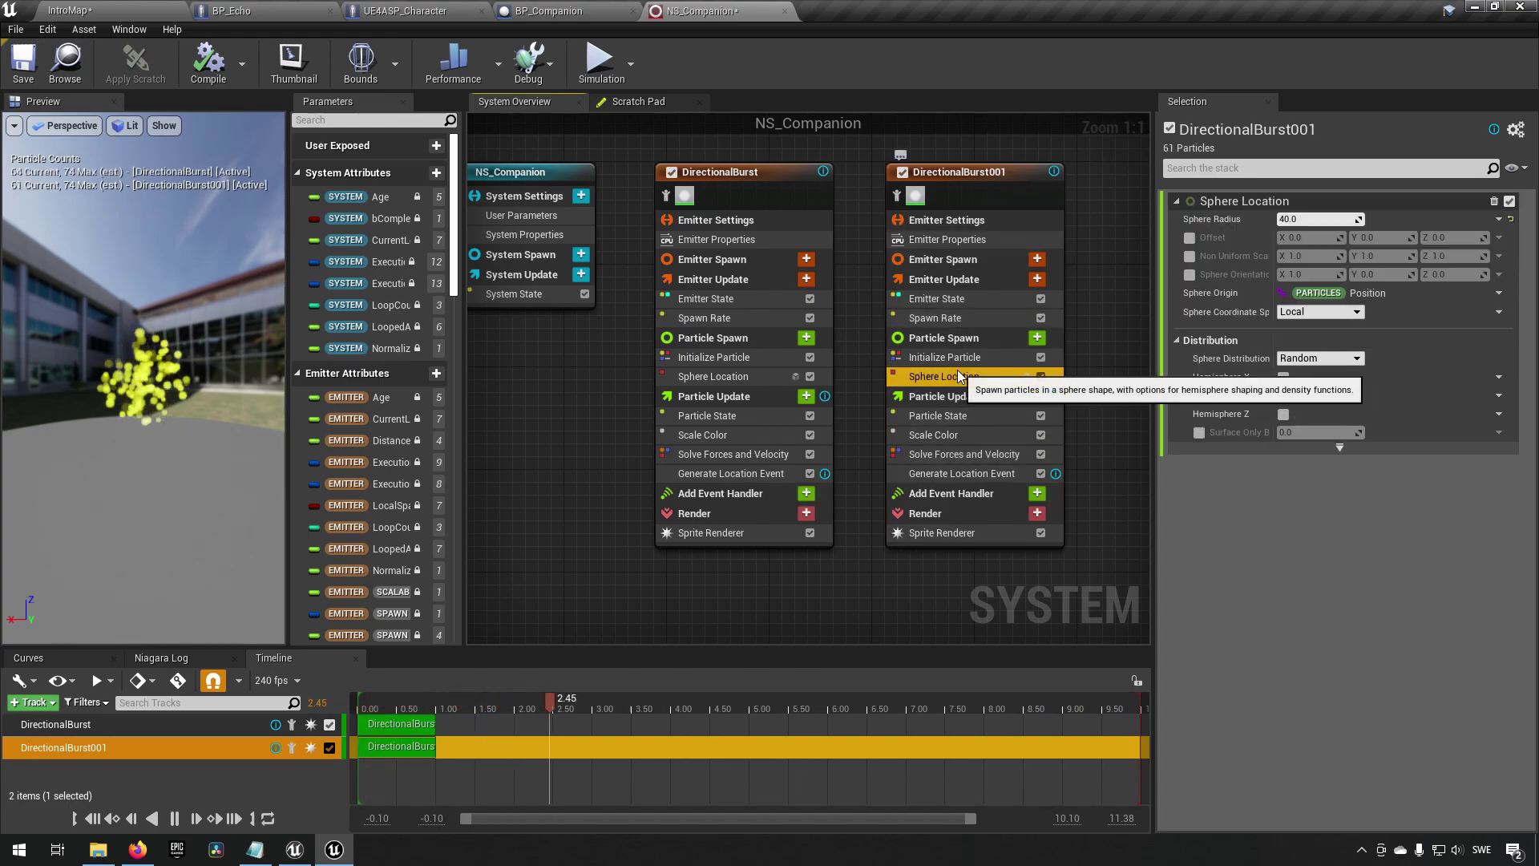
left_click(1335, 219)
type("10")
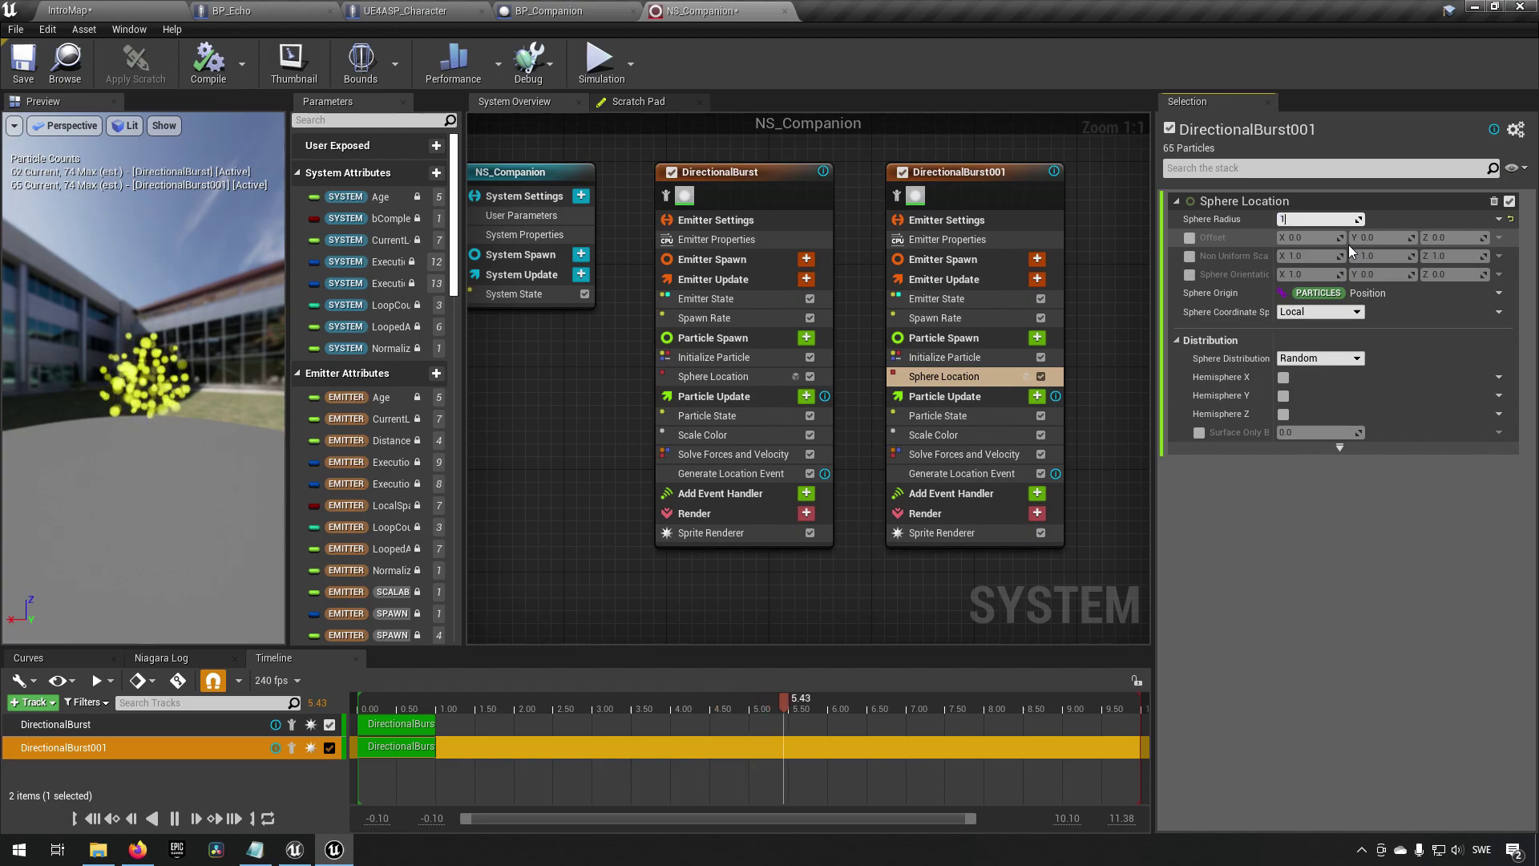
key("Return")
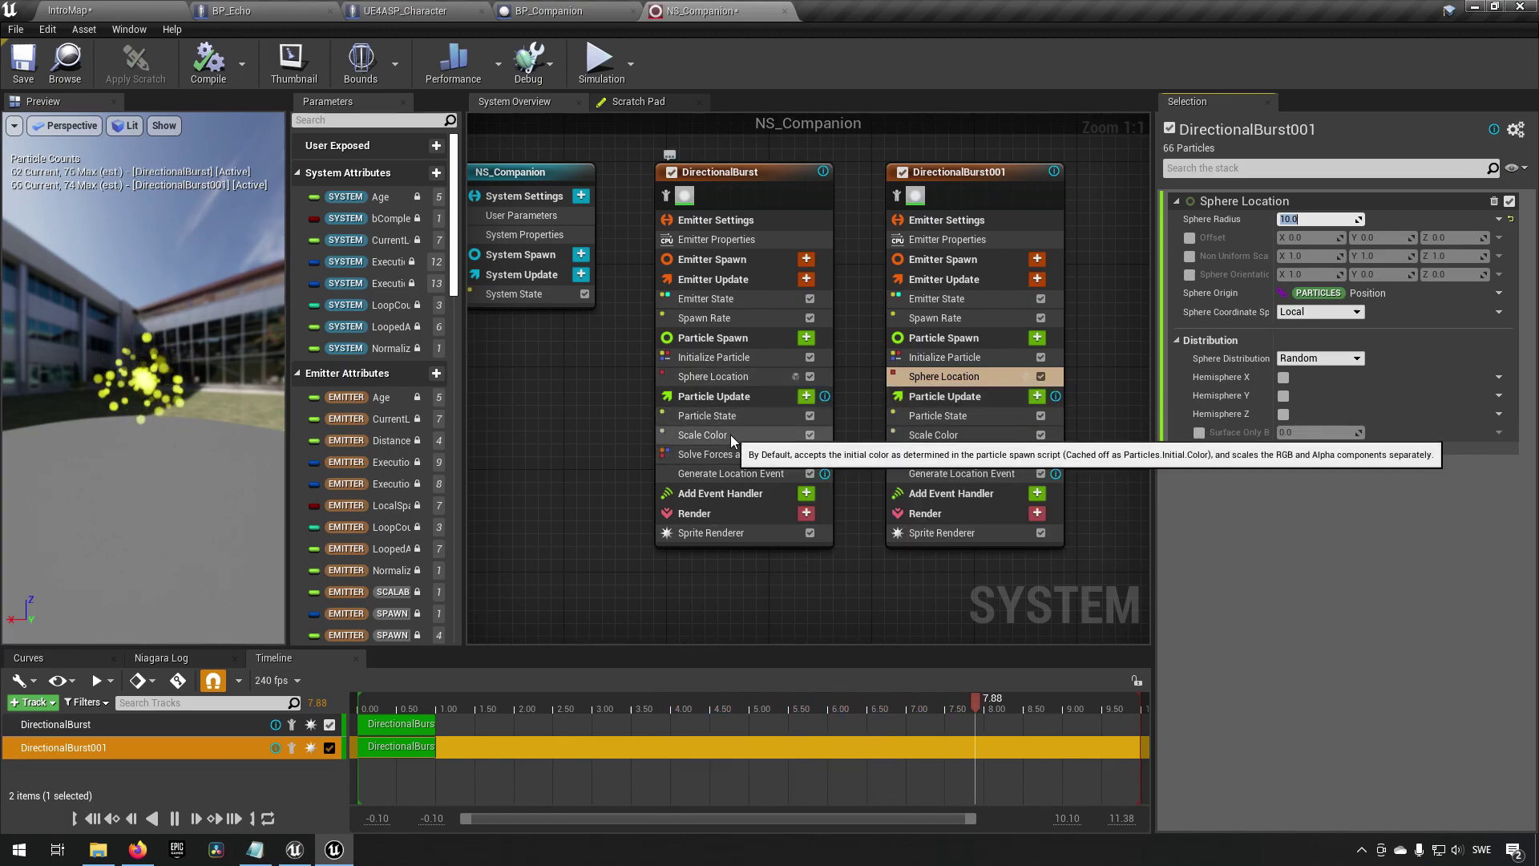
- Set the original DirectionalBurst emitter's uniform sprite size range to minimum 2 and maximum 4, and check the particles in the simulation
left_click(733, 340)
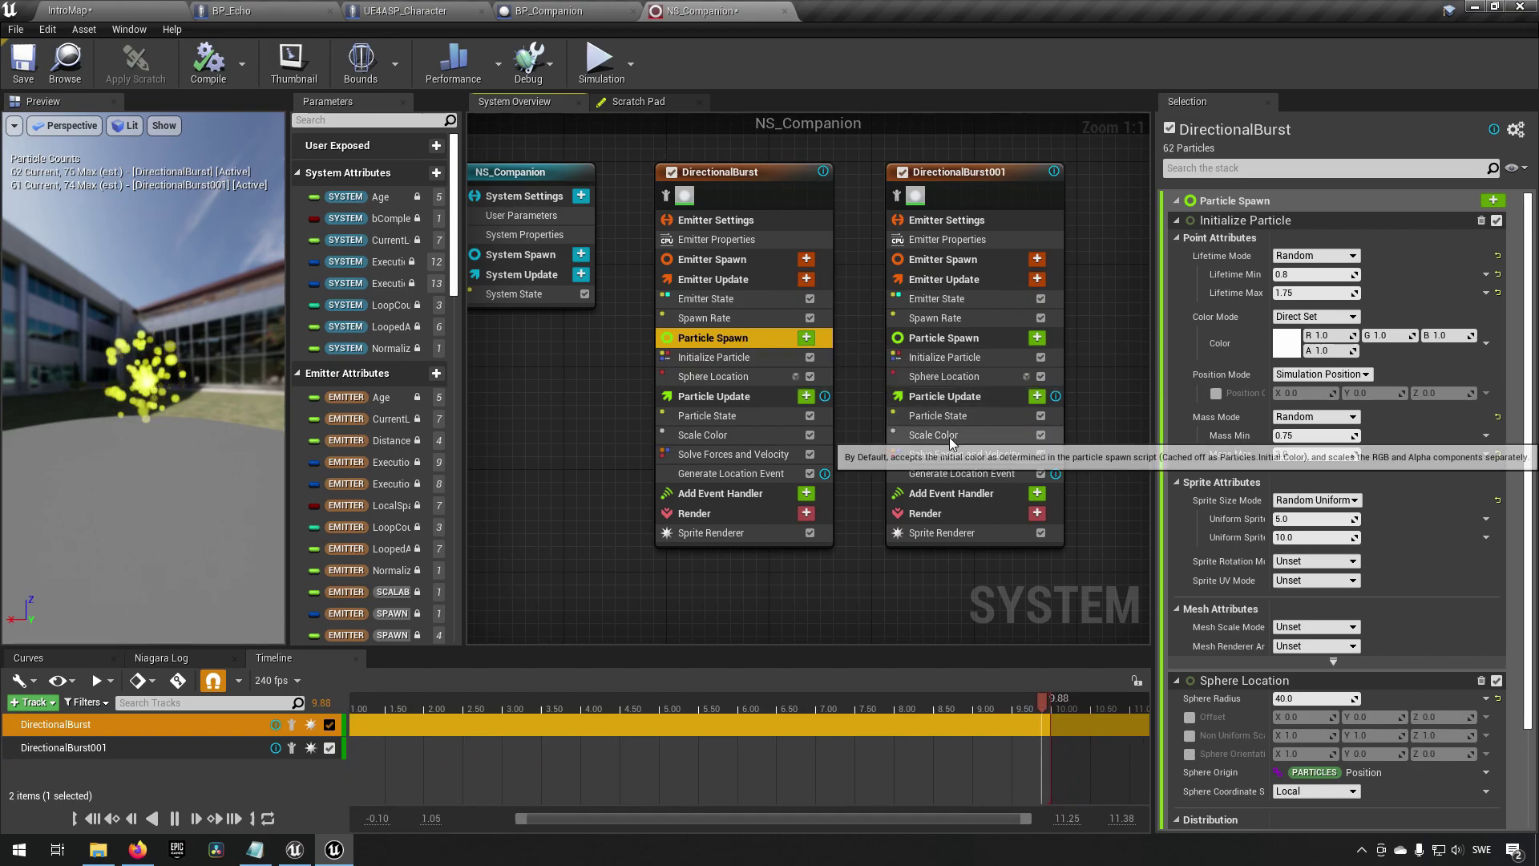
left_click(1299, 518)
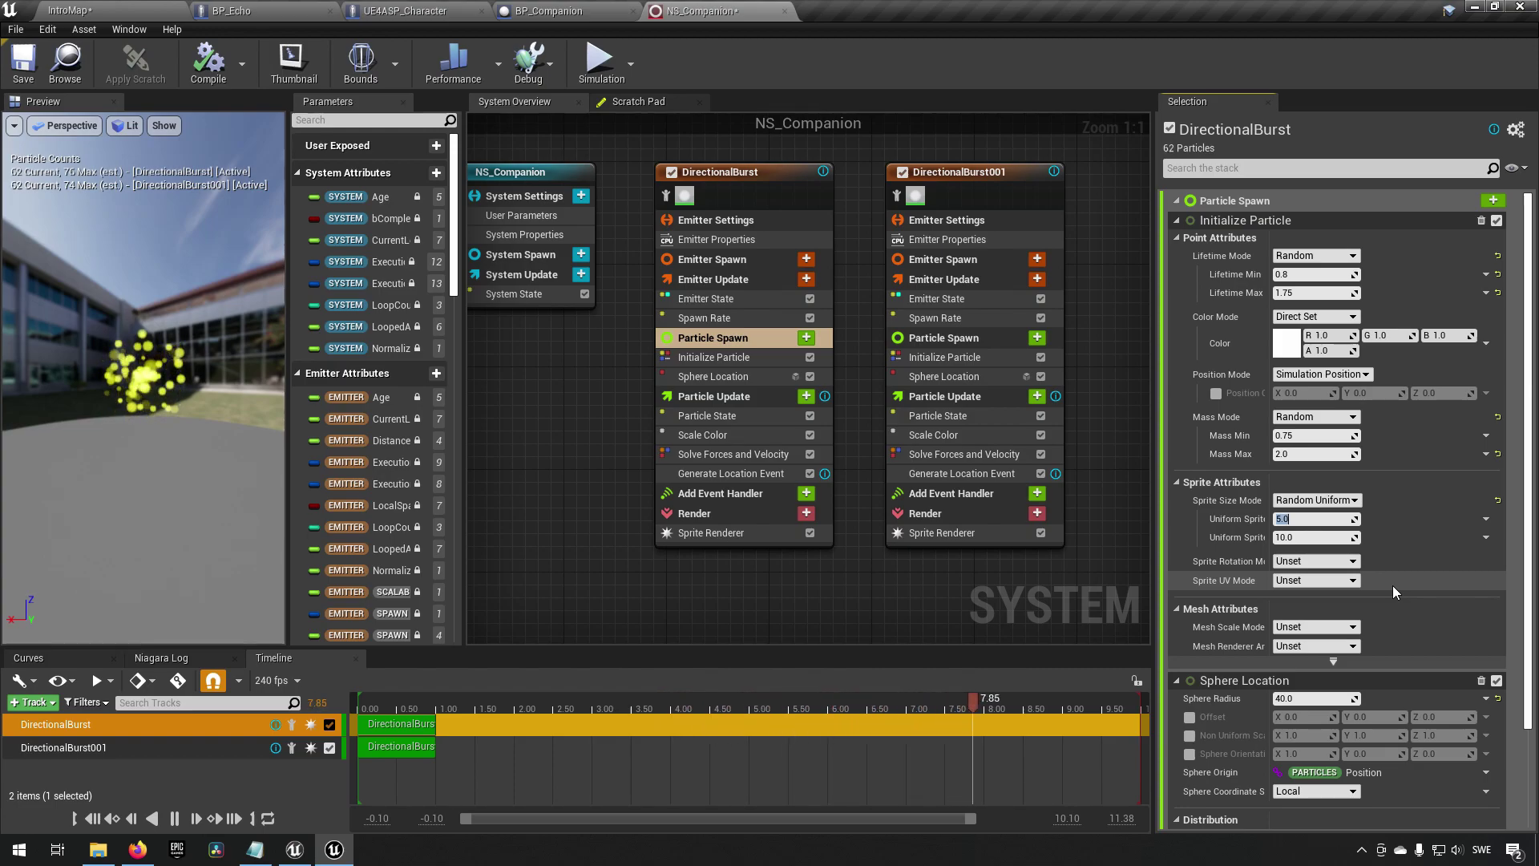
type("2")
key("Tab")
type("4")
key("Return")
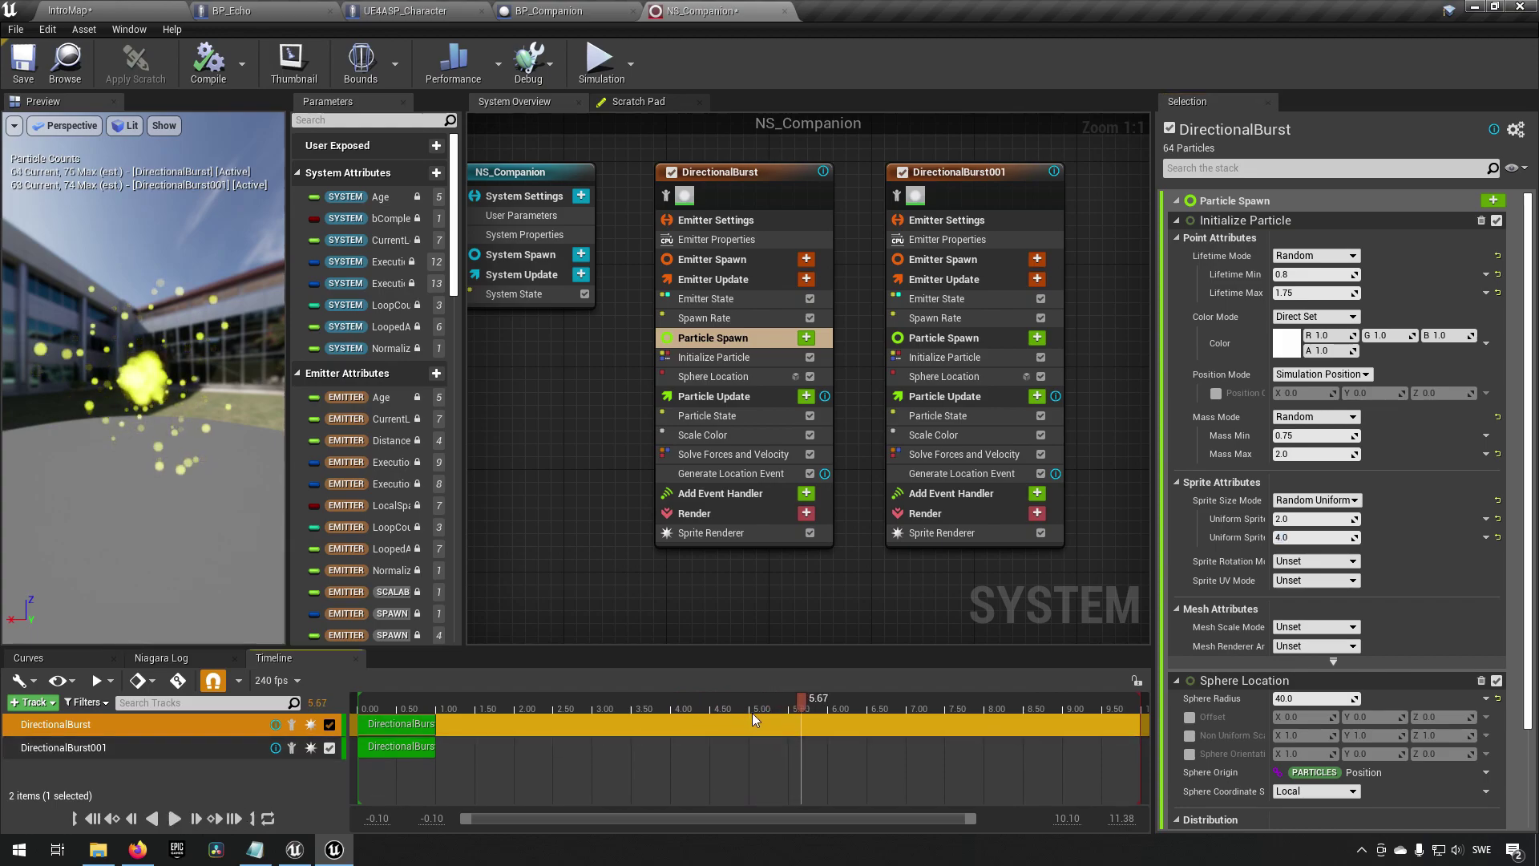
left_click_drag(797, 703, 694, 704)
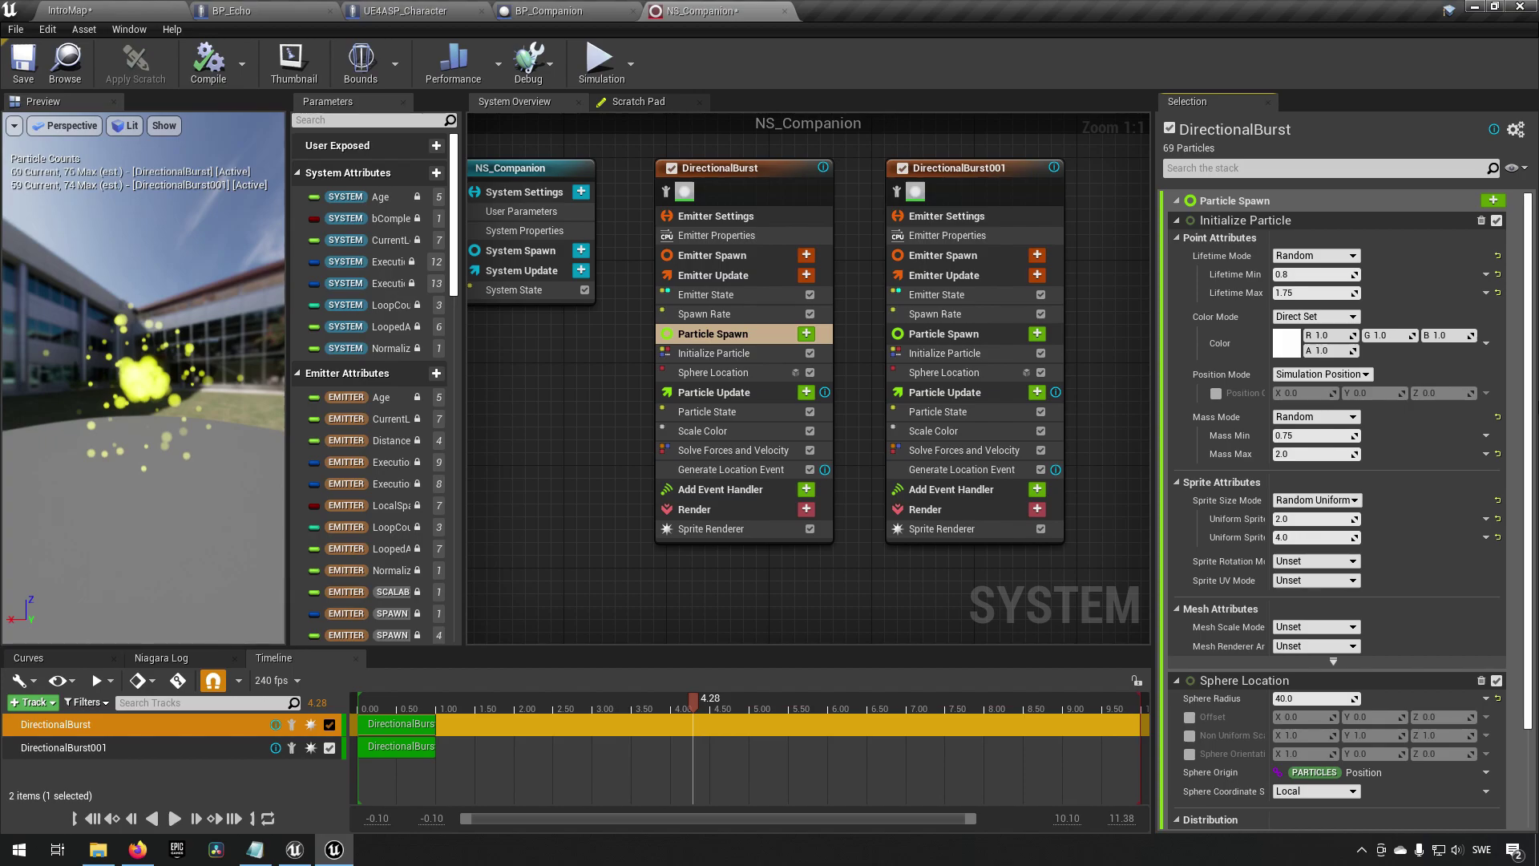
- Add a Curl Noise Force with Noise Strength 50 to DirectionalBurst's Particle Update, placed above Solve Forces and Velocity
left_click(805, 393)
type("curl")
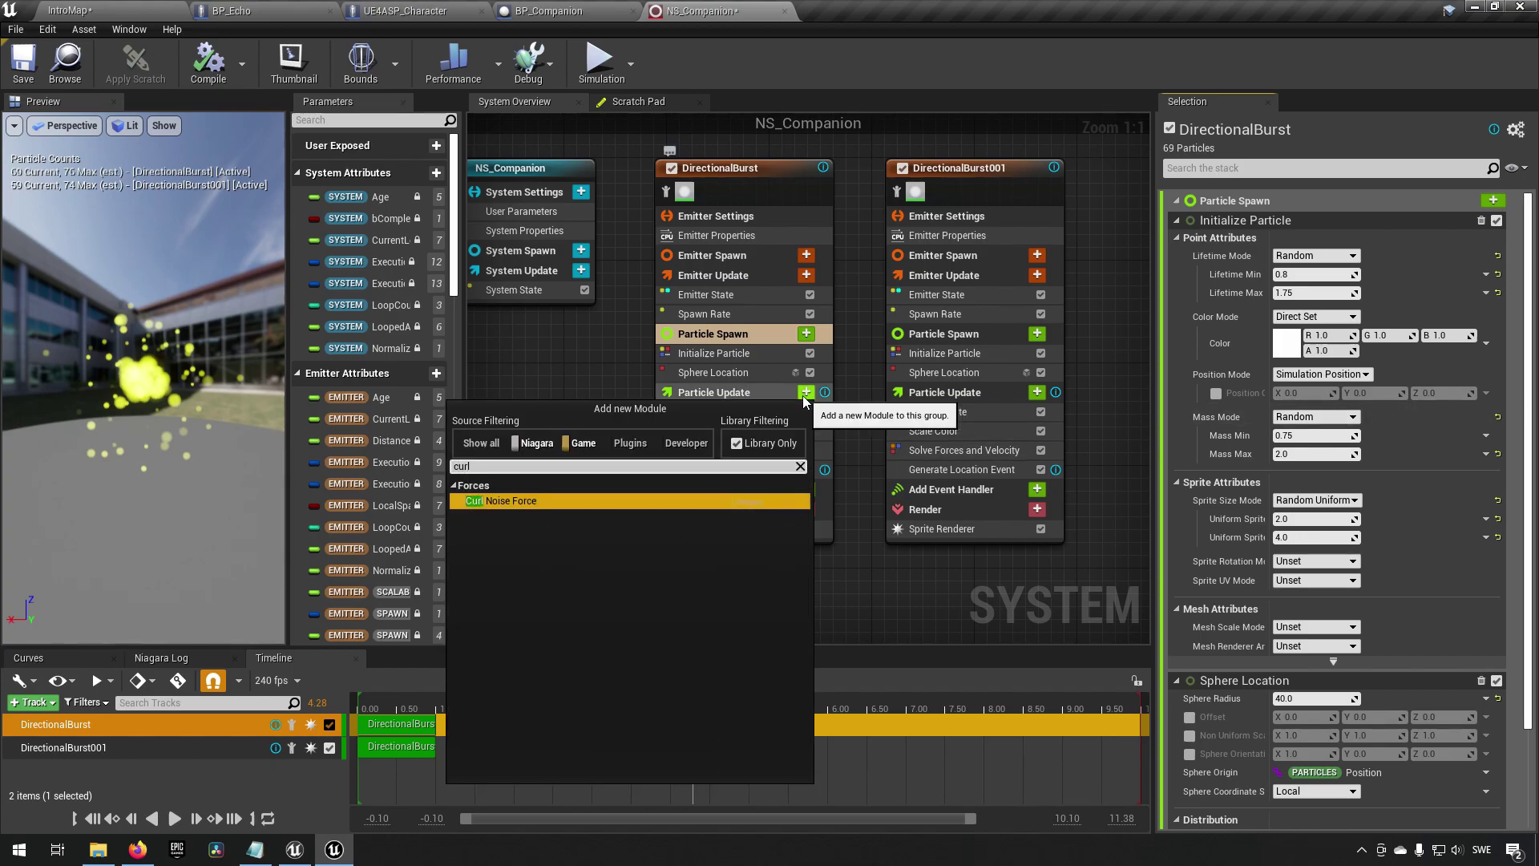
left_click(508, 503)
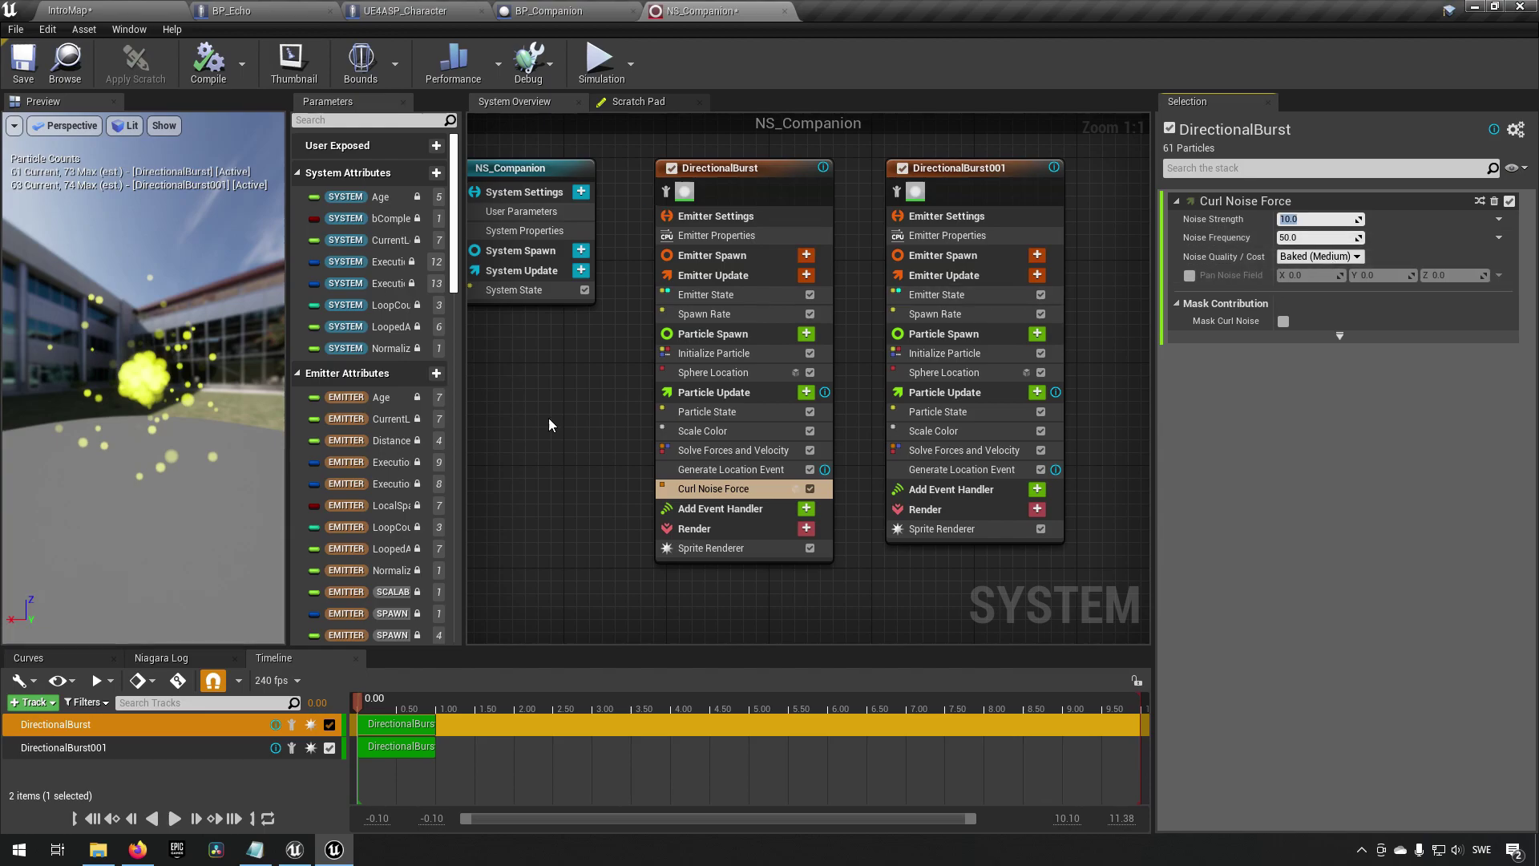
left_click(173, 818)
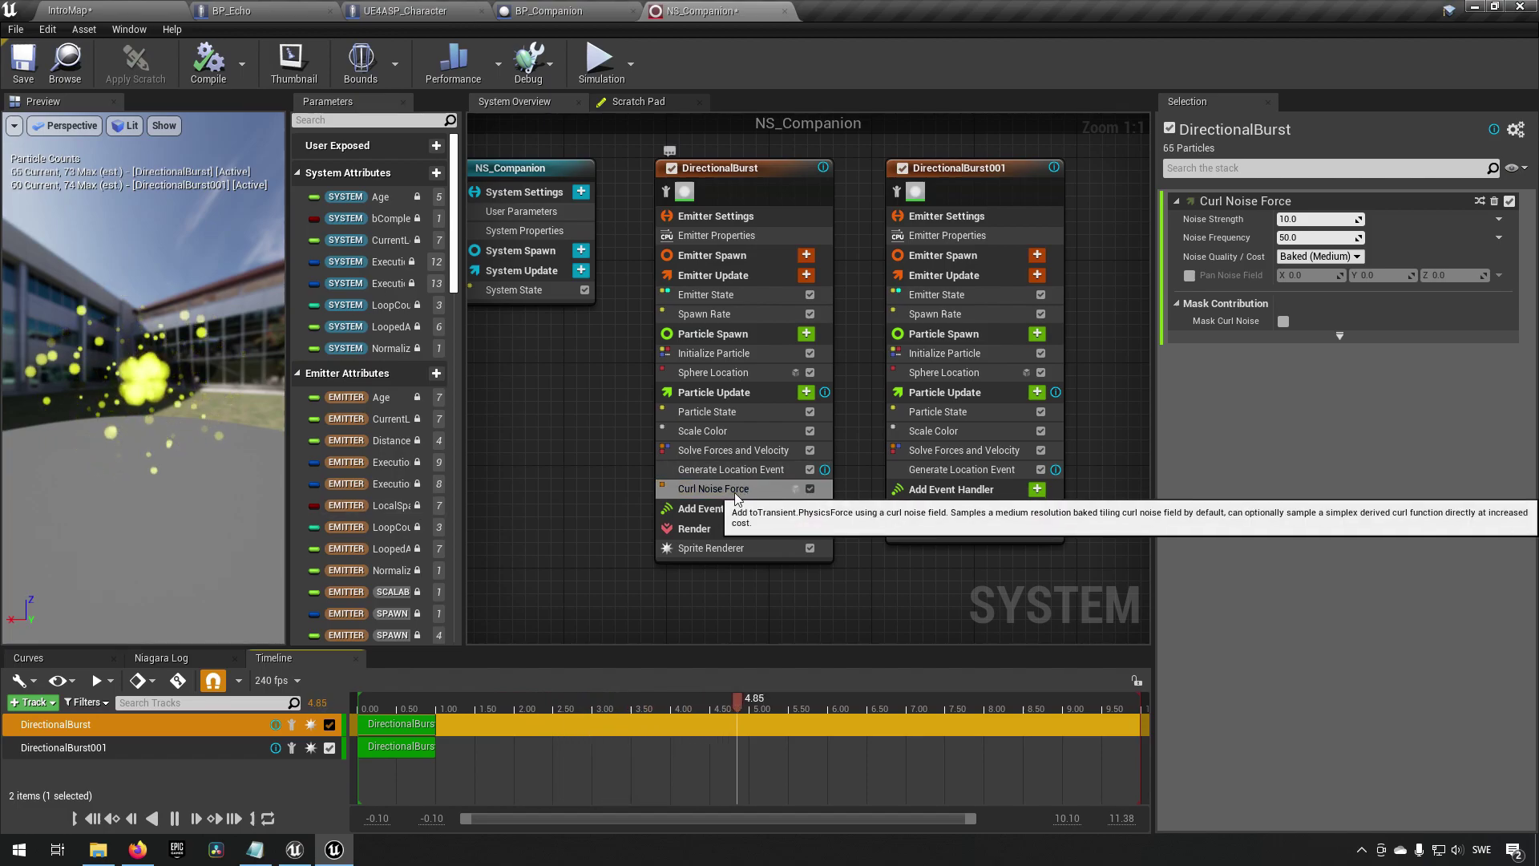
left_click_drag(735, 496, 723, 449)
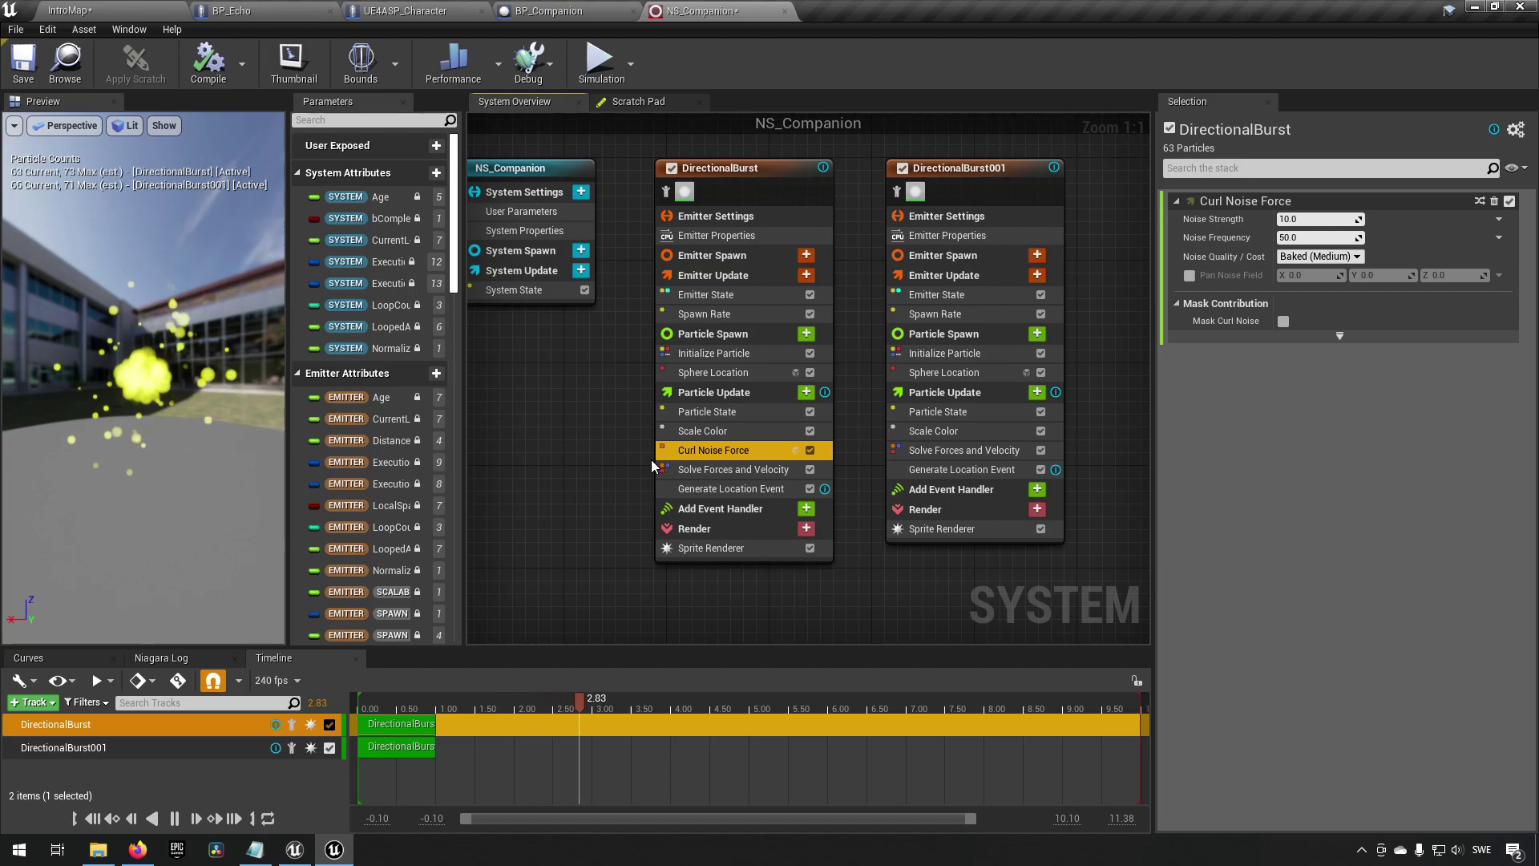
left_click(1328, 219)
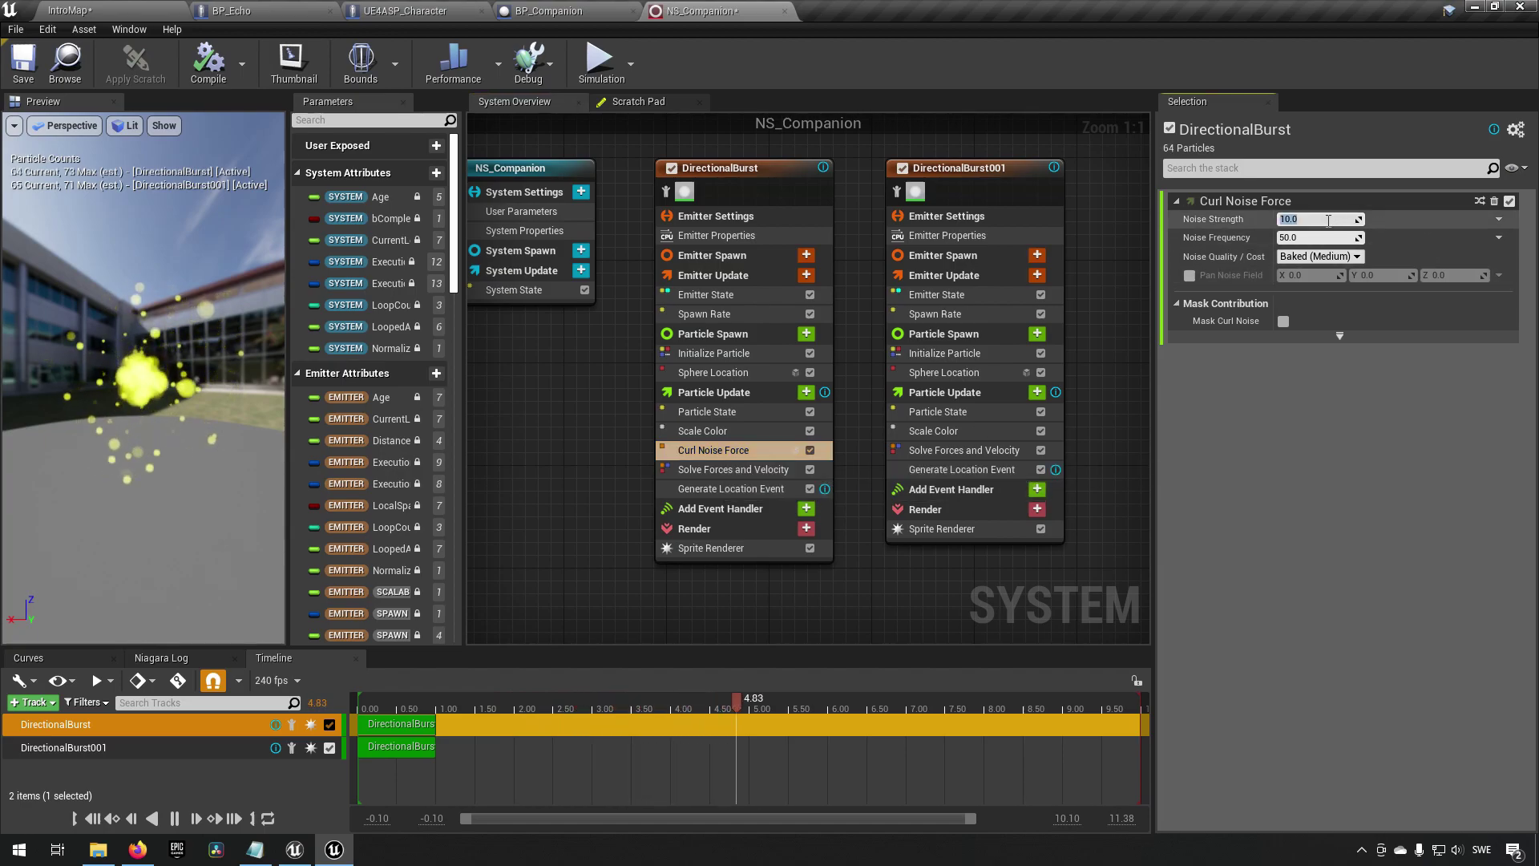
key("Return")
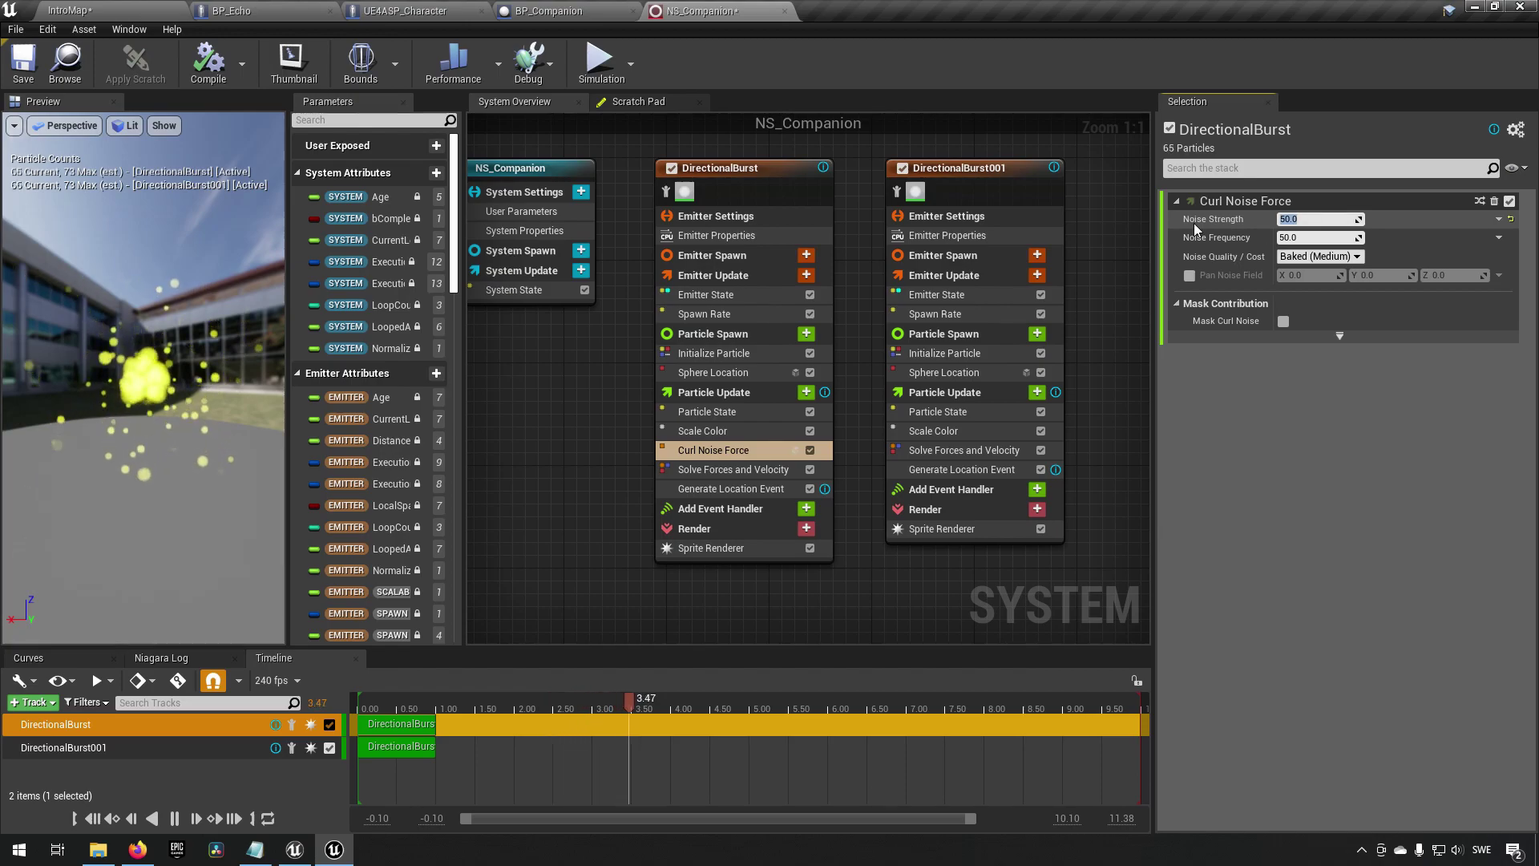
- Copy the Curl Noise Force module into DirectionalBurst001's Particle Update and place it above Solve Forces and Velocity
left_click(745, 451)
right_click(745, 452)
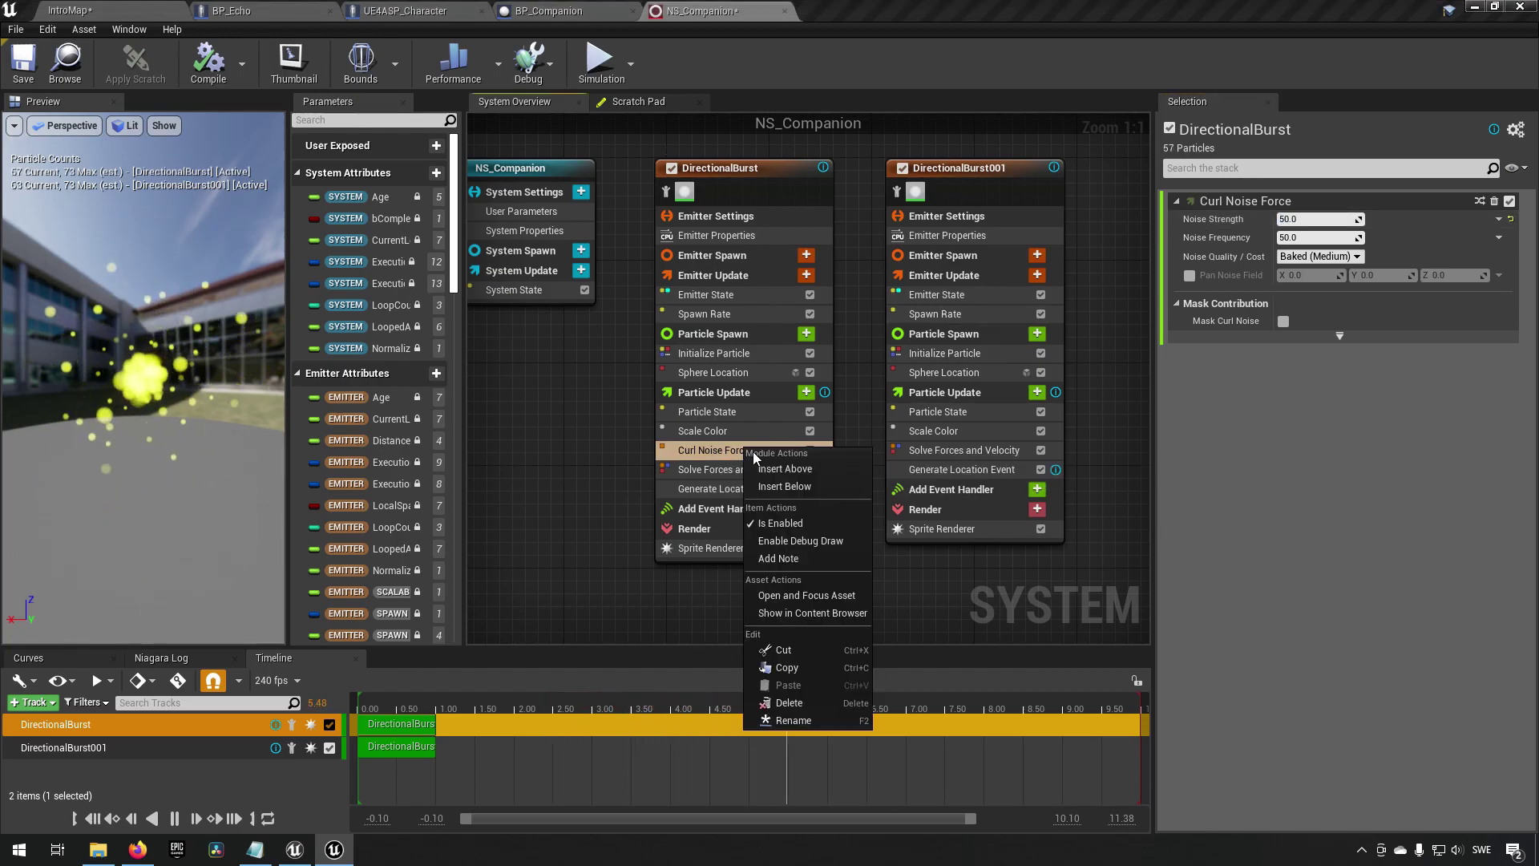
left_click(824, 667)
right_click(959, 445)
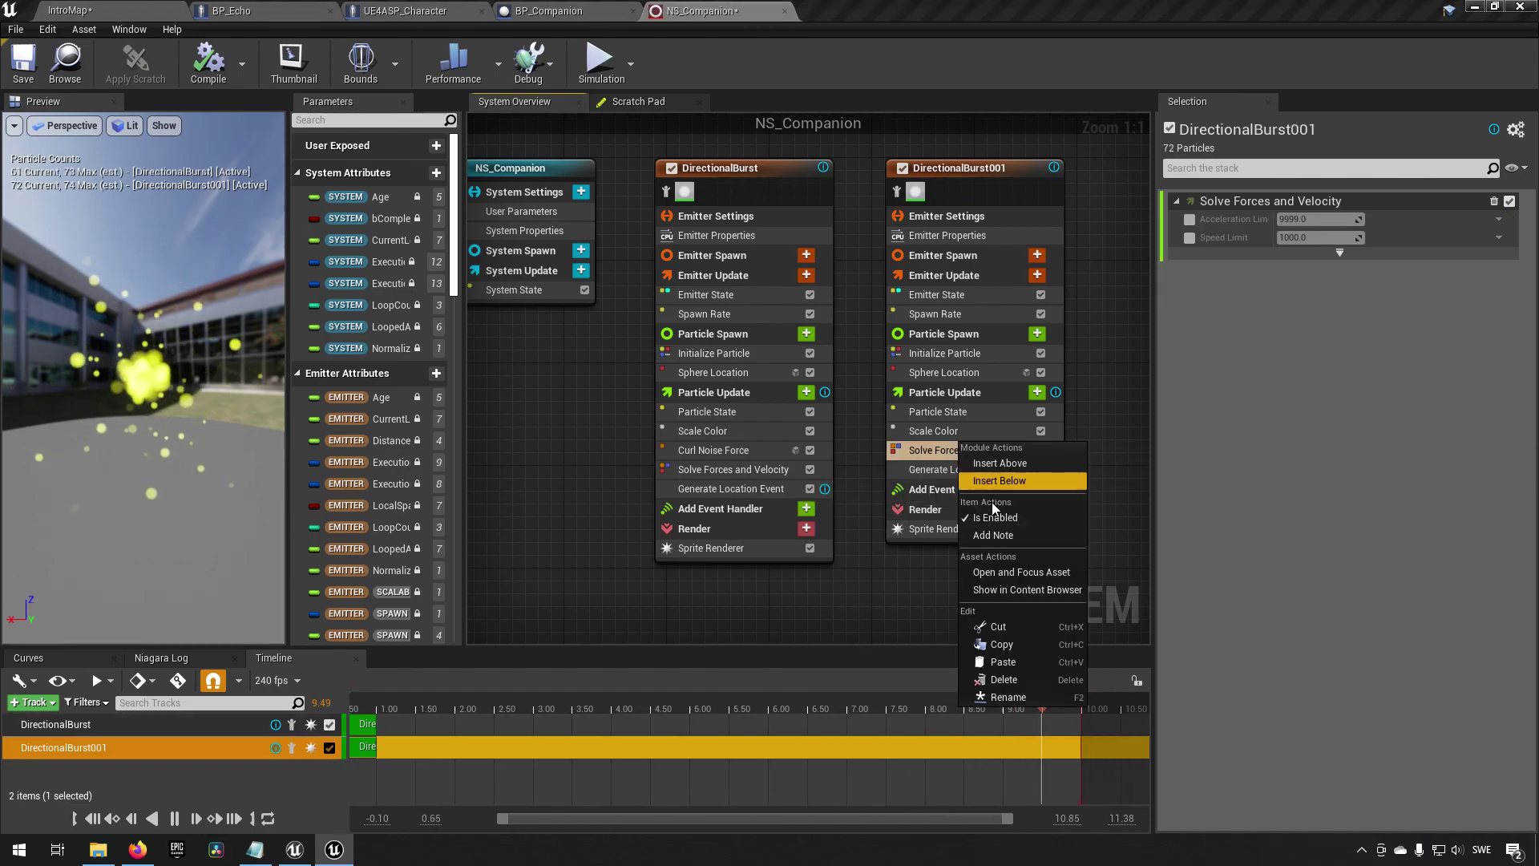
left_click(1022, 657)
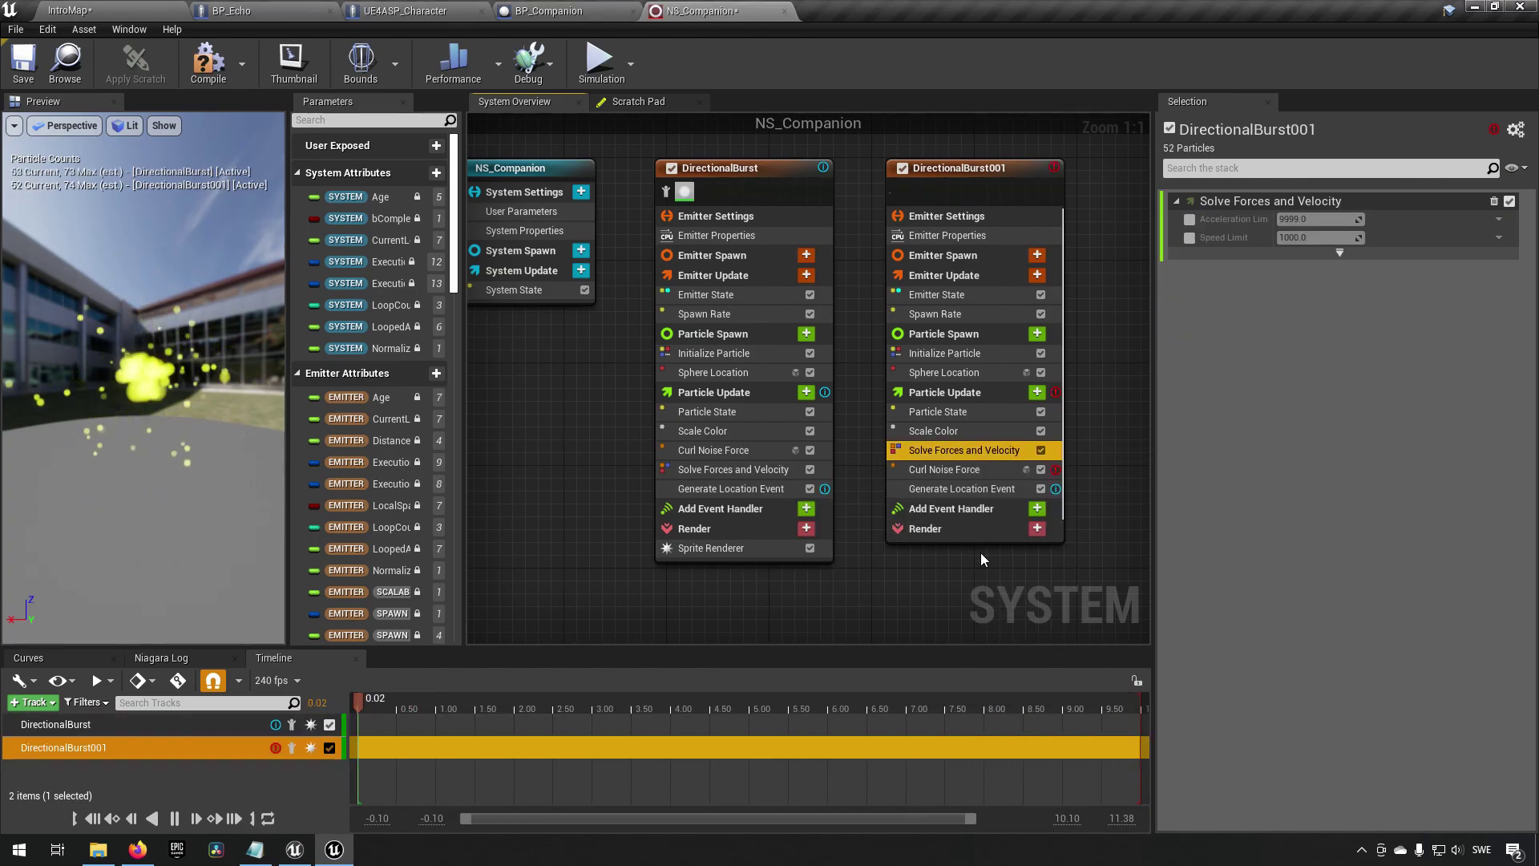
left_click_drag(977, 472, 965, 444)
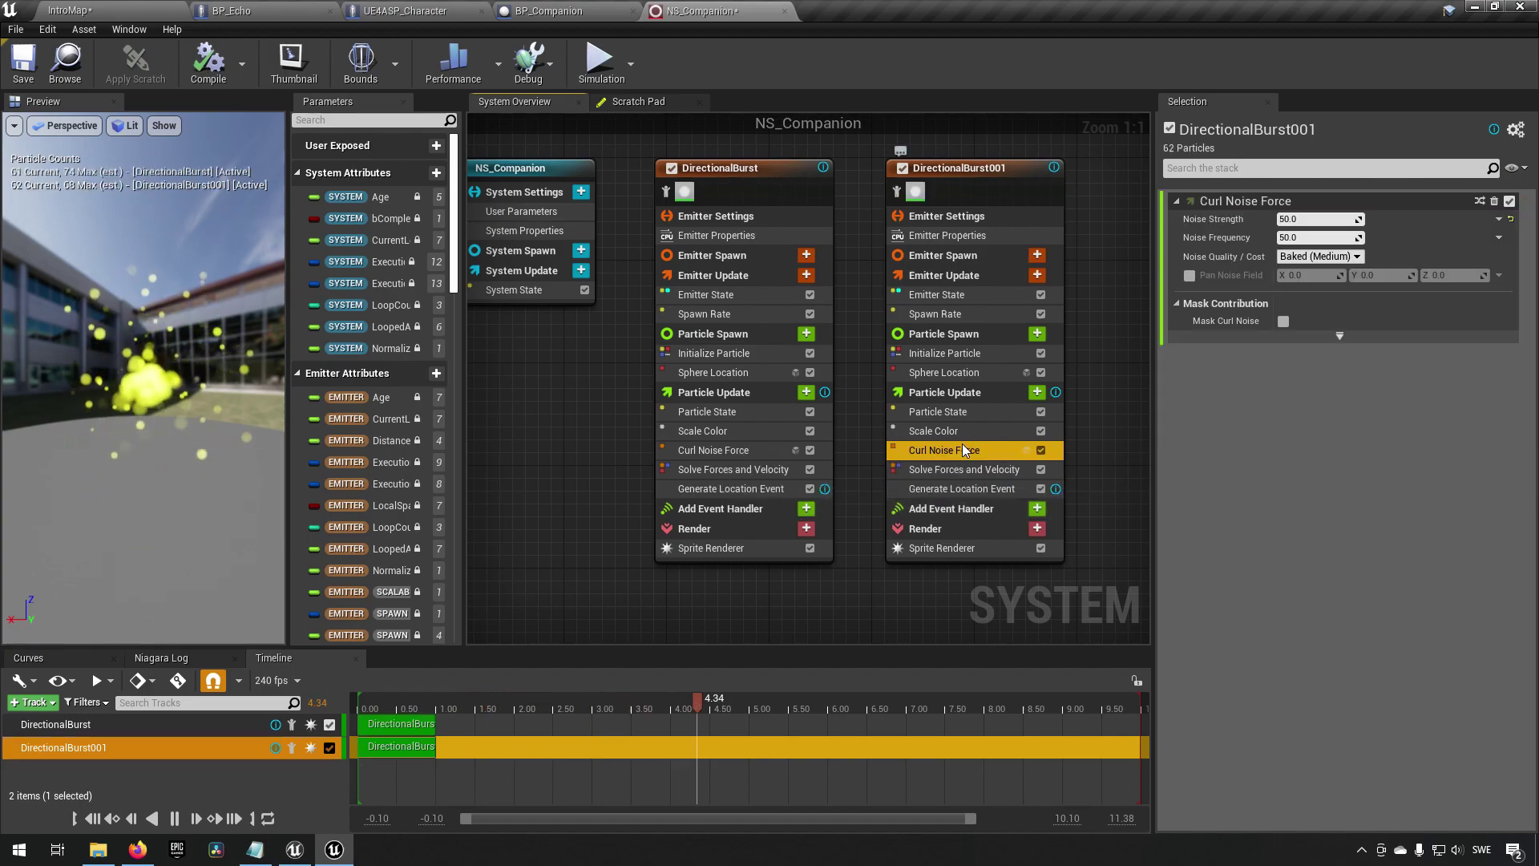
- Set the Noise Strength of DirectionalBurst001's Curl Noise Force to 10 and save the Niagara system
left_click(1313, 218)
type("1")
key("Return")
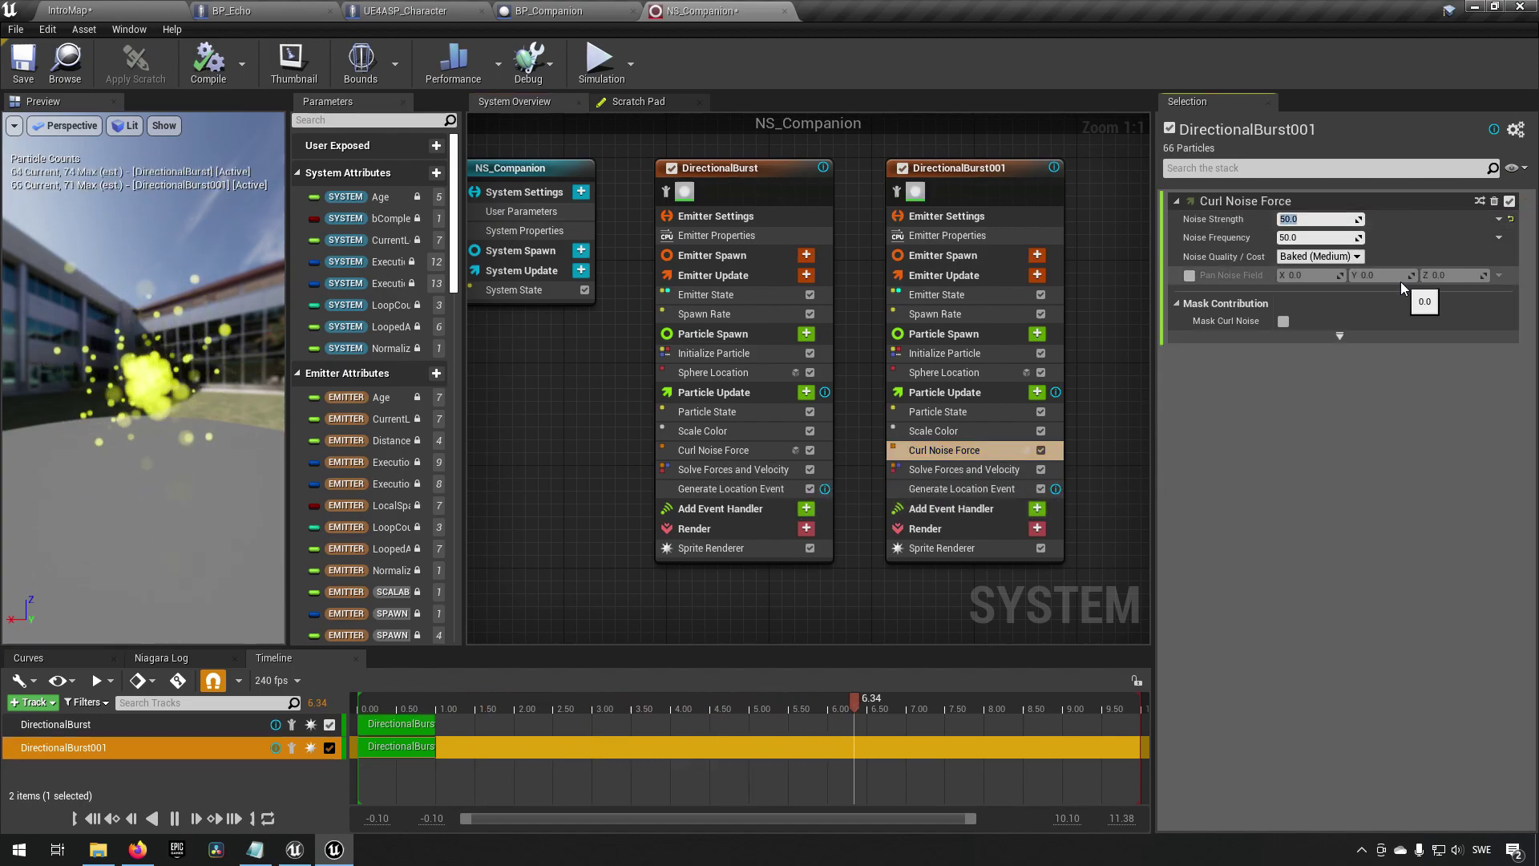
type("0")
key("Return")
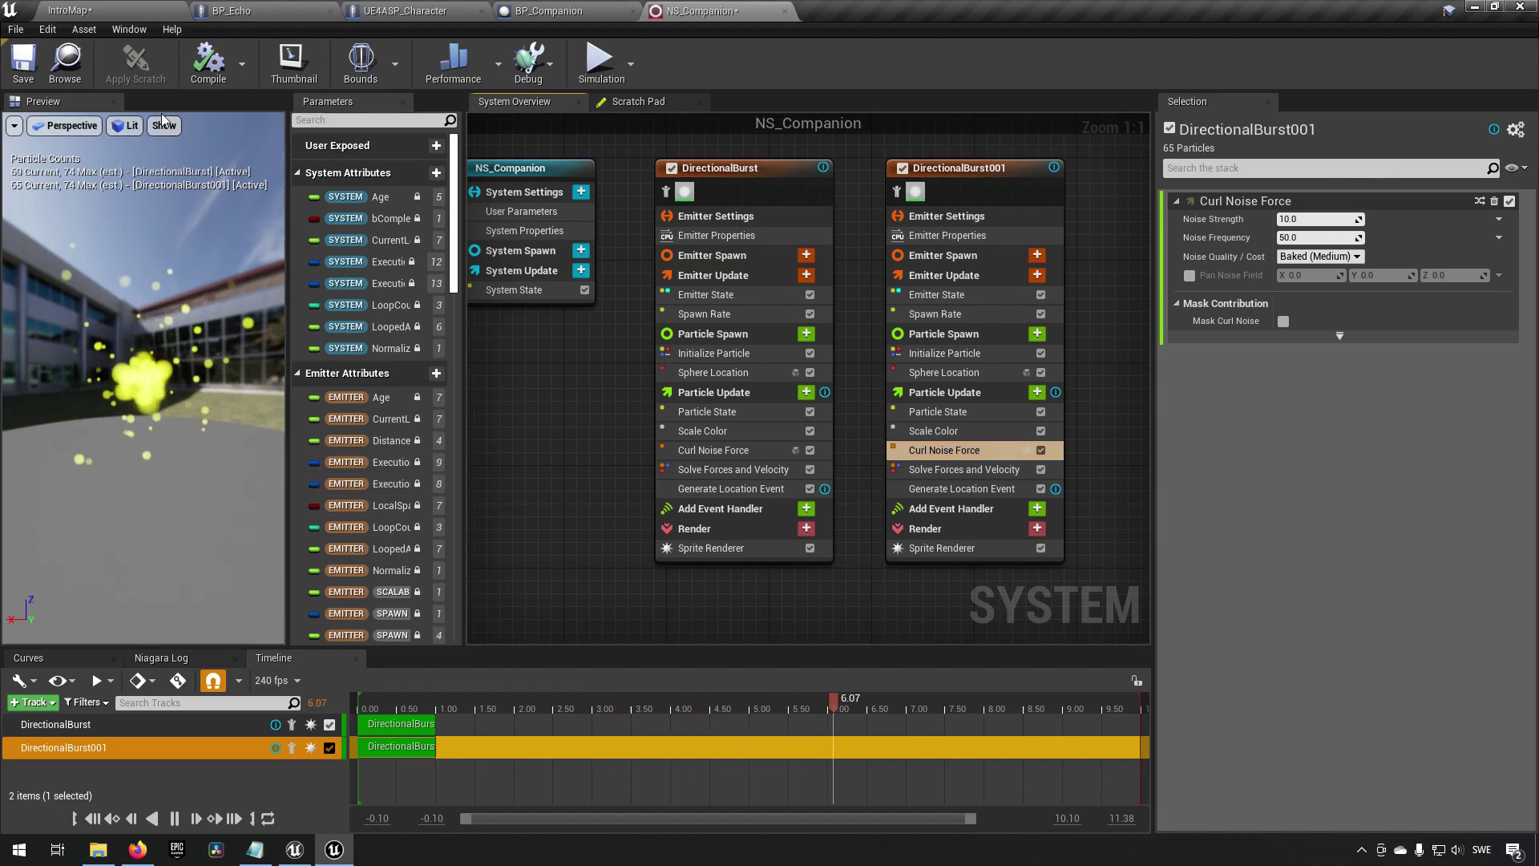
left_click(24, 65)
- Place an instance of NS_Companion in IntroMap, above the floor near the wall
left_click(73, 12)
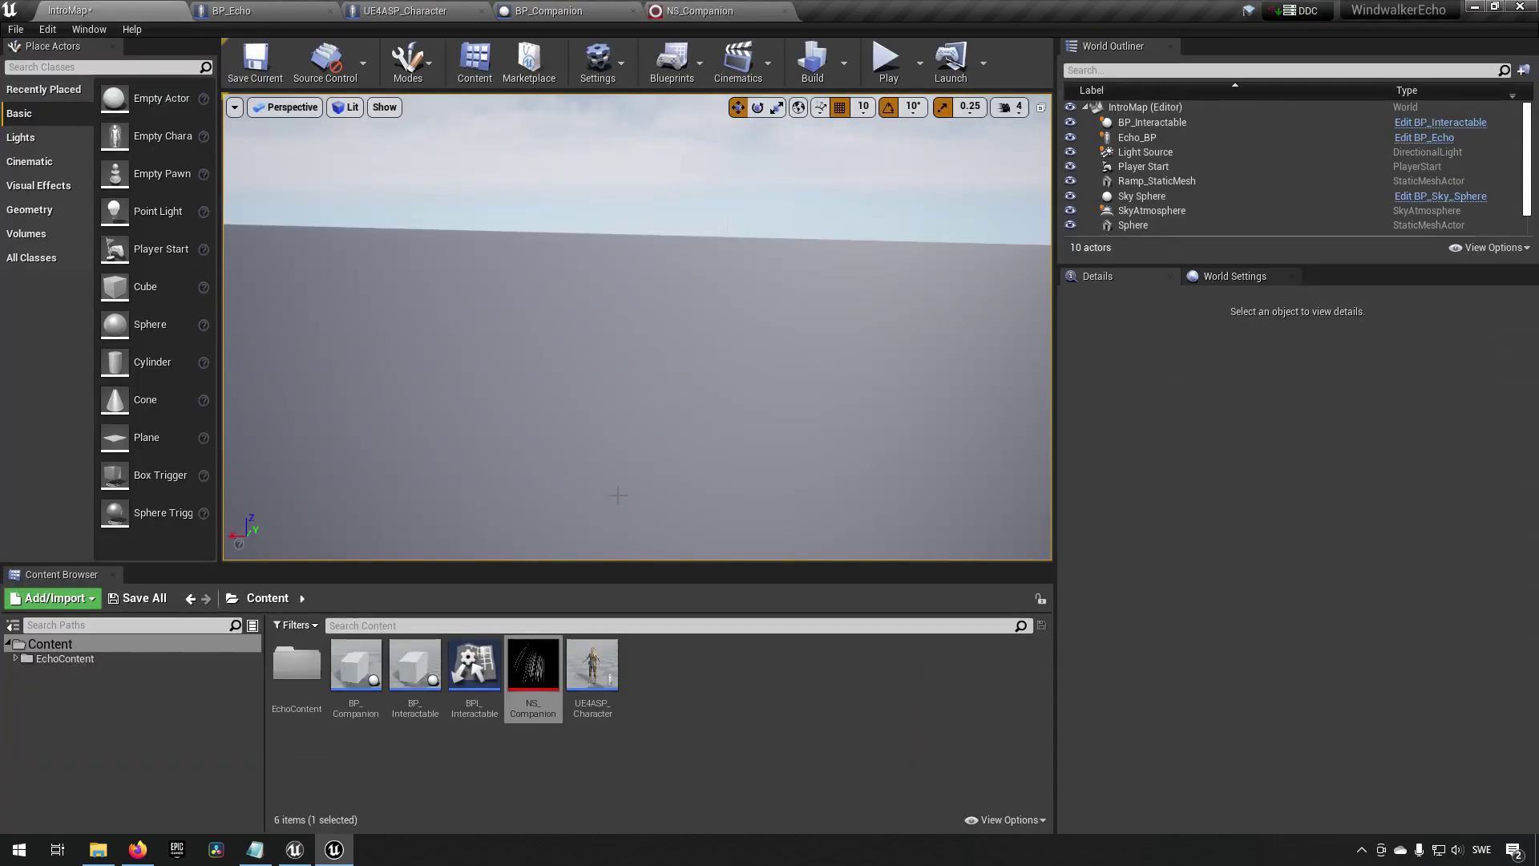
right_click_drag(829, 411, 641, 473)
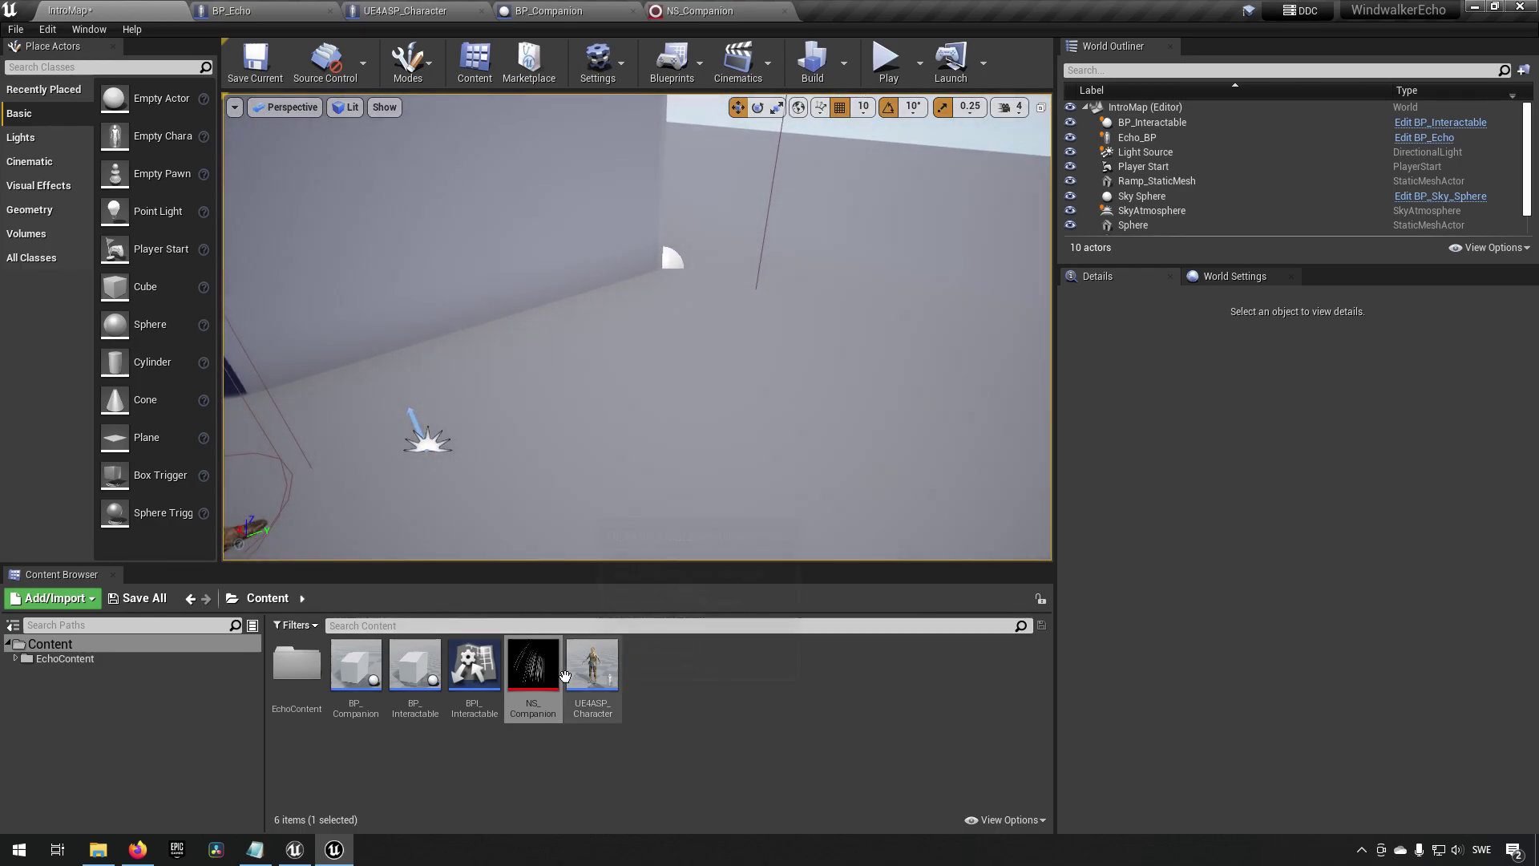
left_click_drag(533, 669, 516, 209)
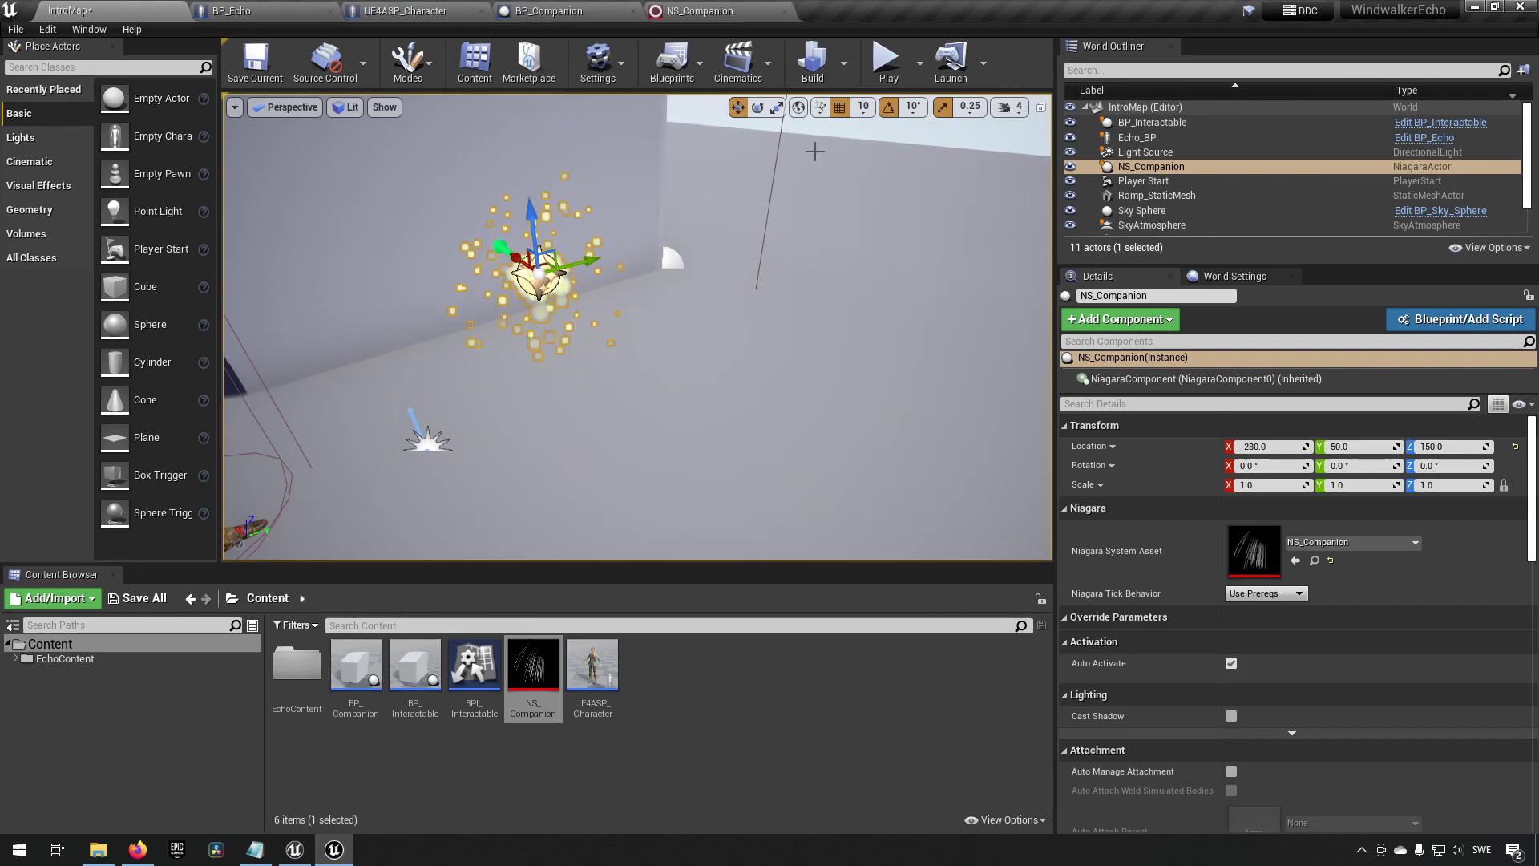
- Simulate the level, examine the NS_Companion effect from near and far, and stop the simulation
left_click(920, 64)
left_click(978, 199)
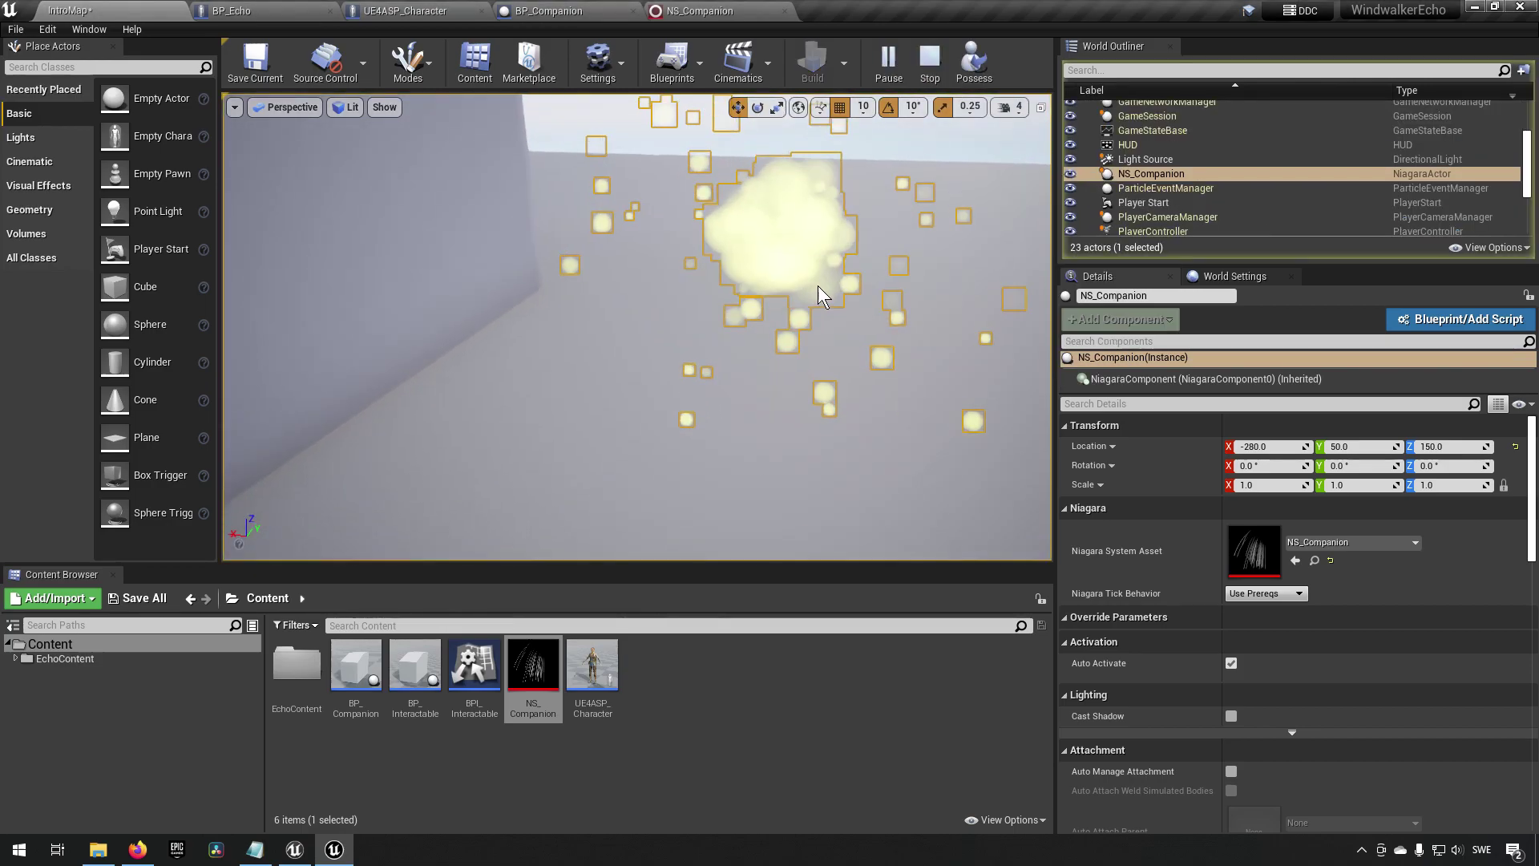
right_click_drag(817, 285, 797, 253)
key("s")
key("w")
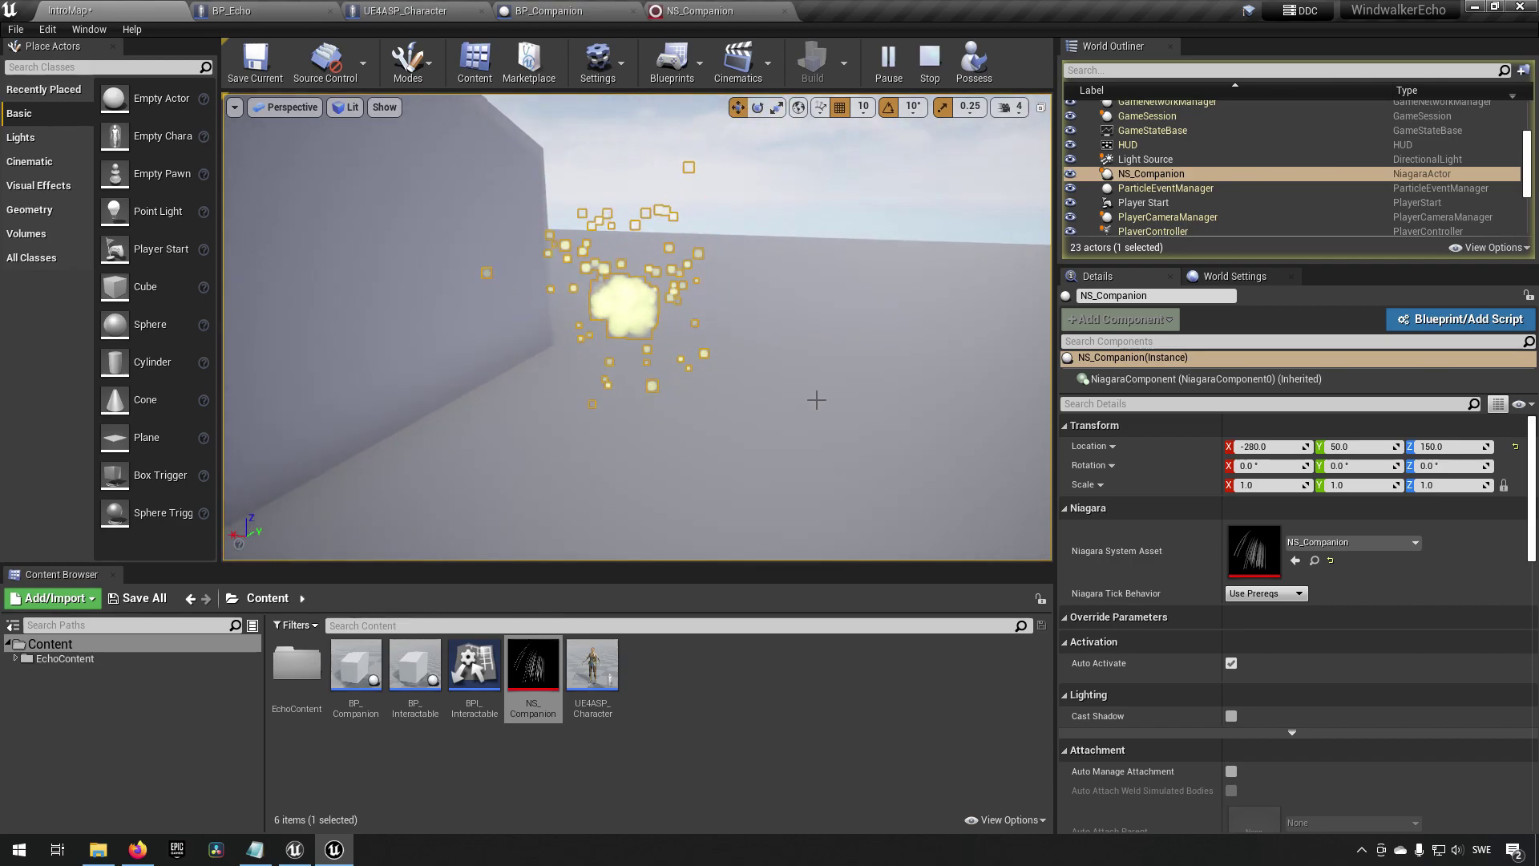
key("Escape")
- Set Scale RGB to X 10 and Y 10 in the Scale Color module of NS_Companion's DirectionalBurst001 emitter
left_click(724, 11)
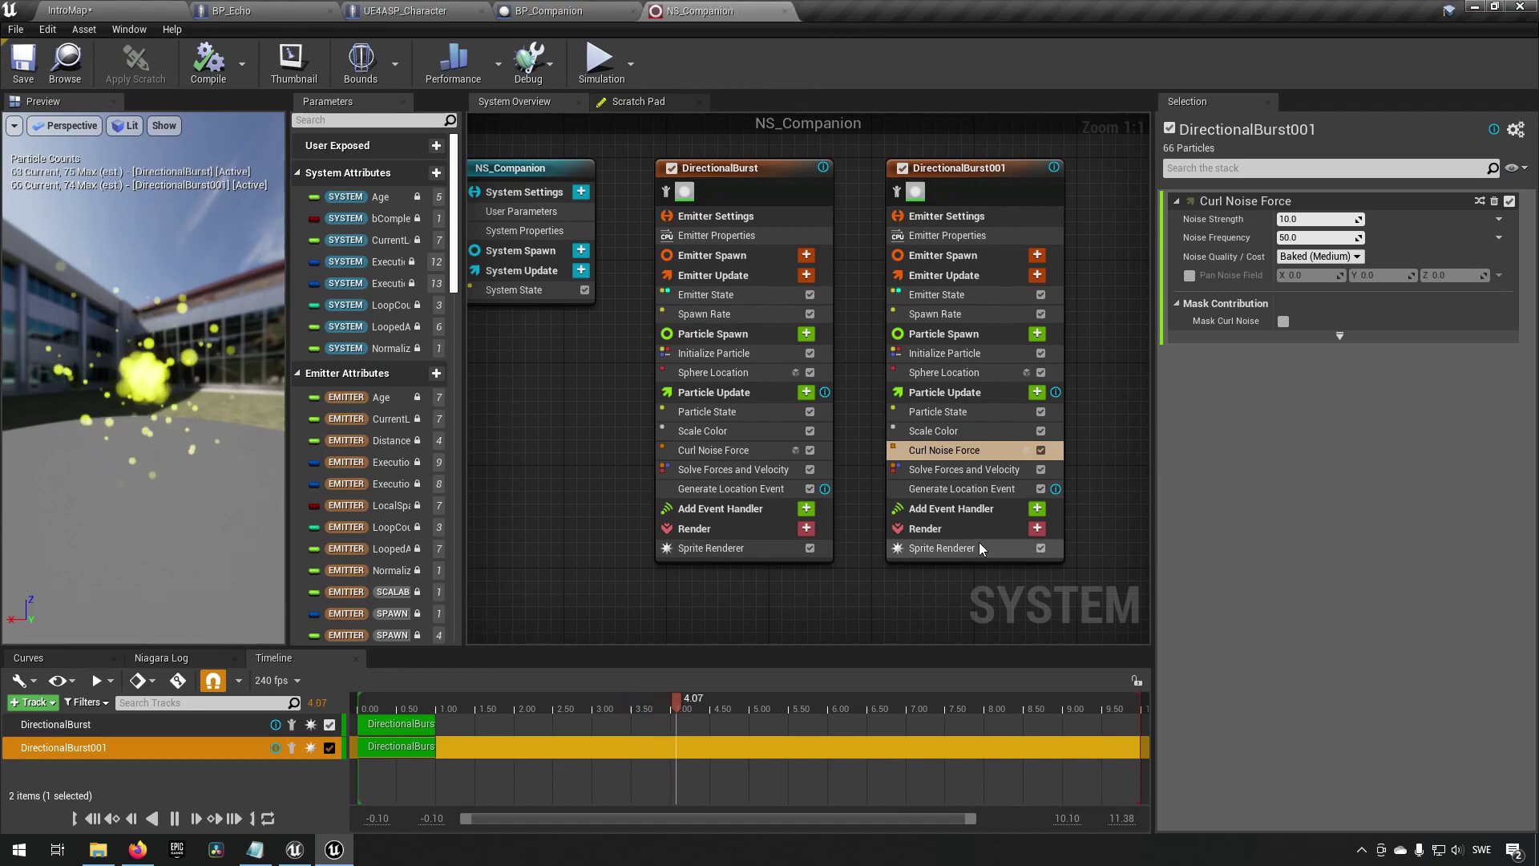
left_click(965, 431)
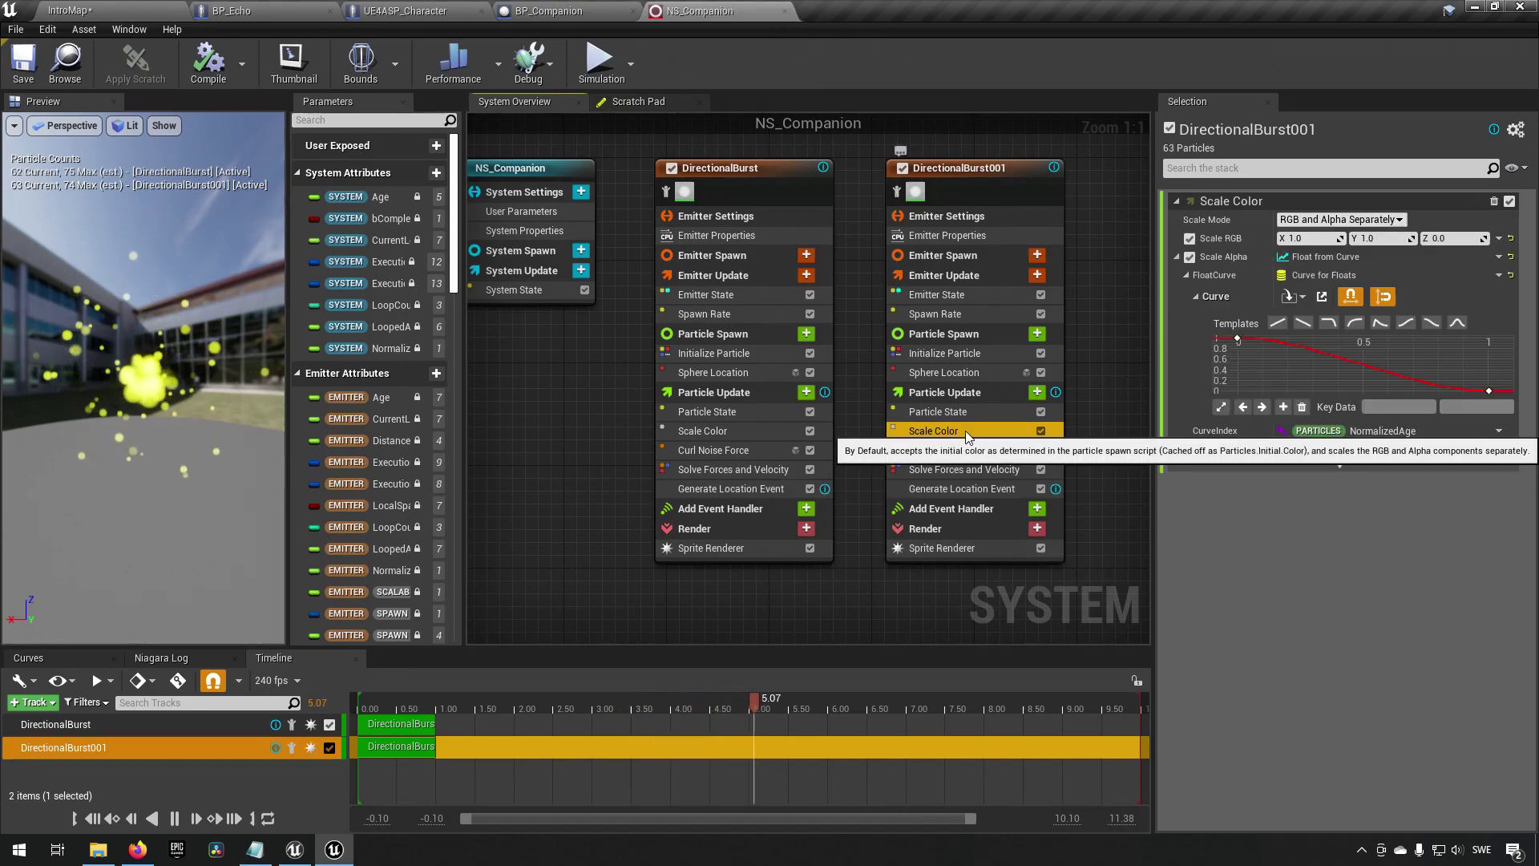
left_click(1326, 239)
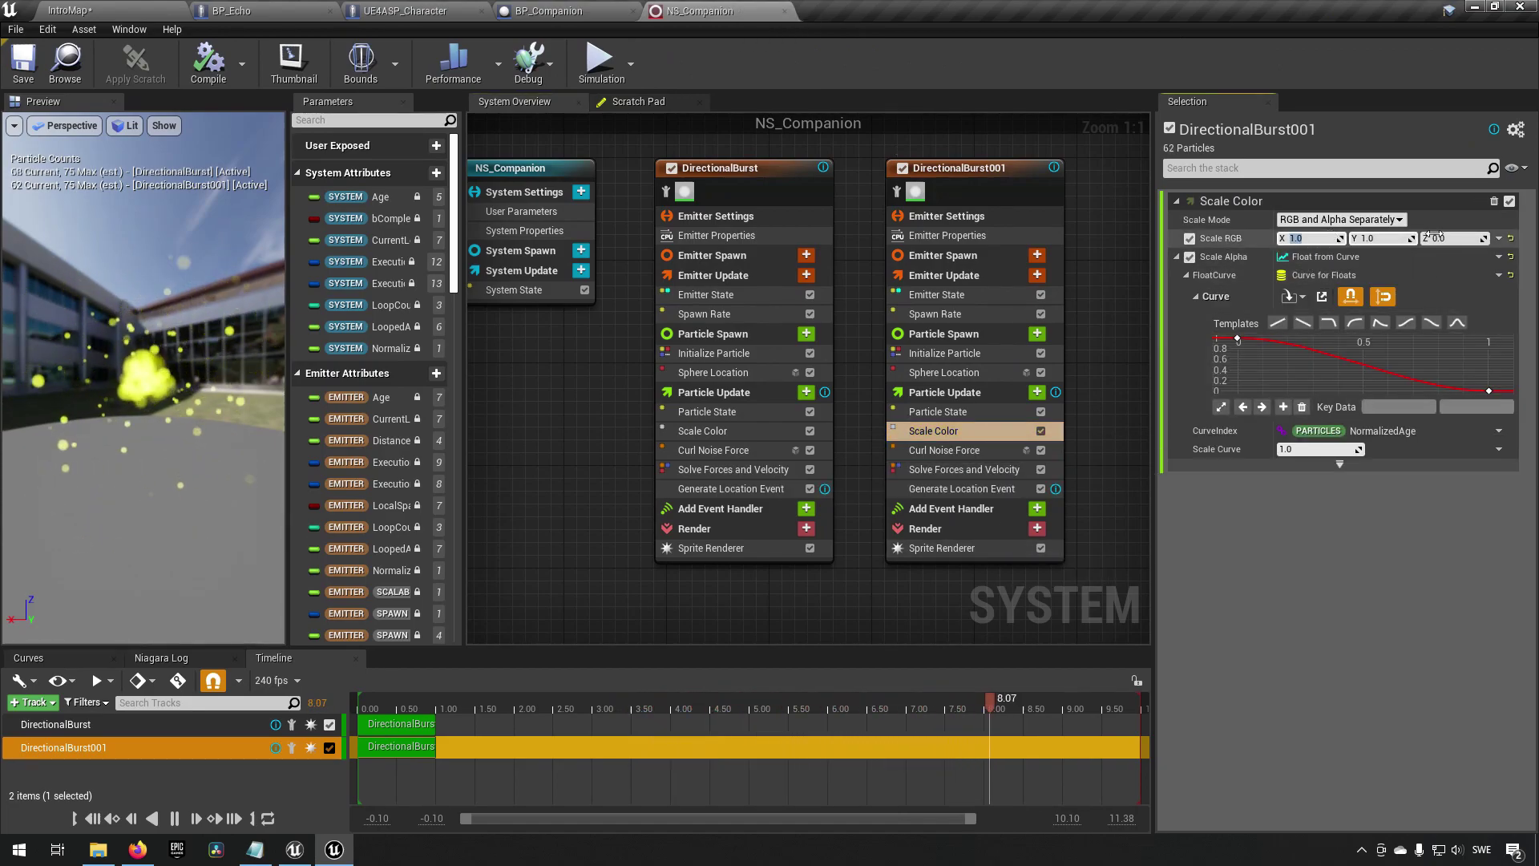
type("10")
key("Tab")
type("1")
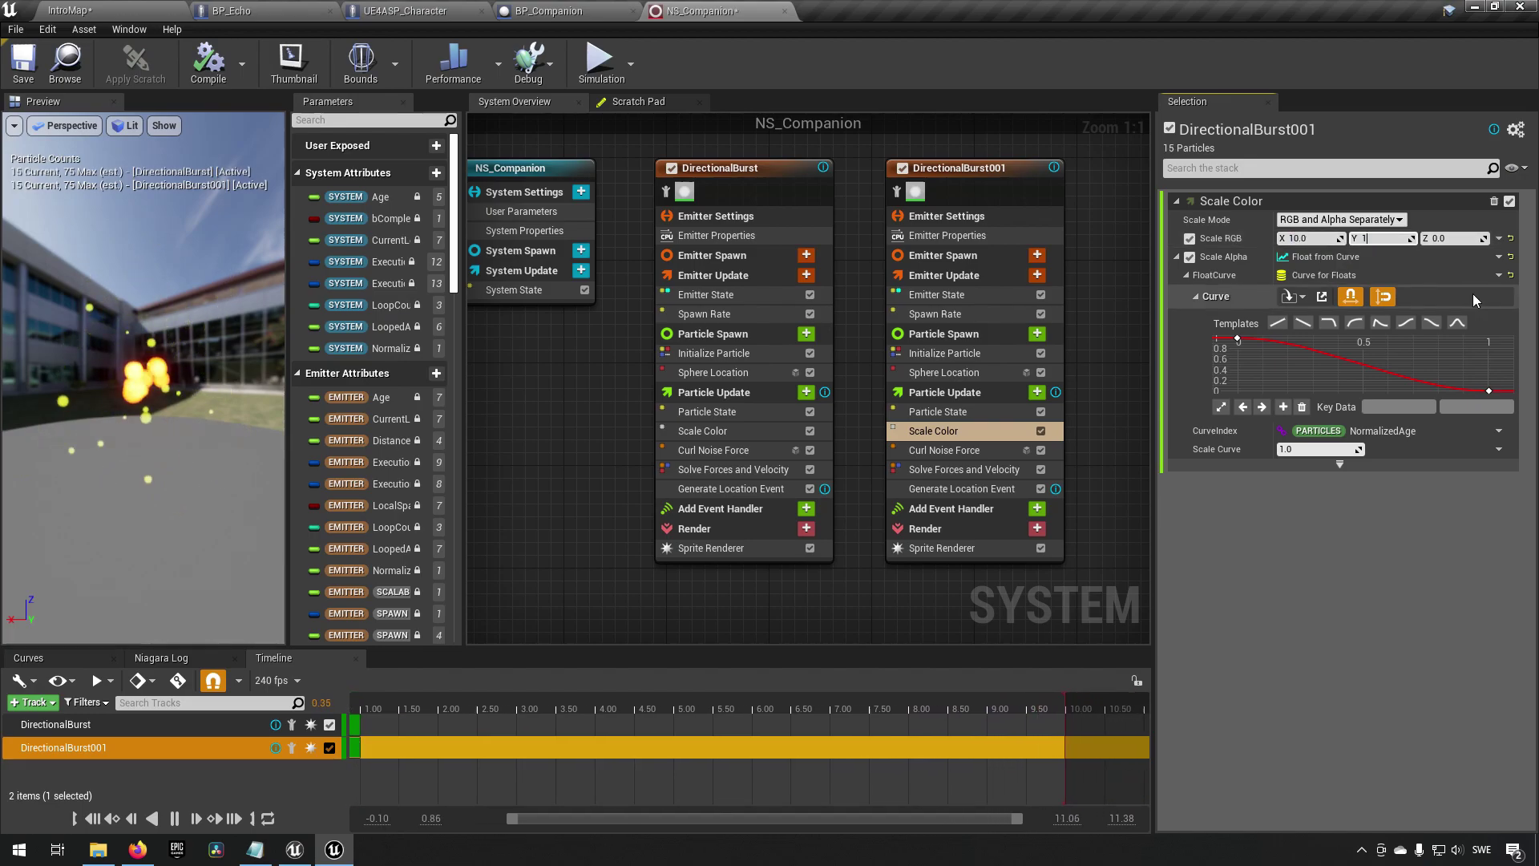
type("0")
key("Return")
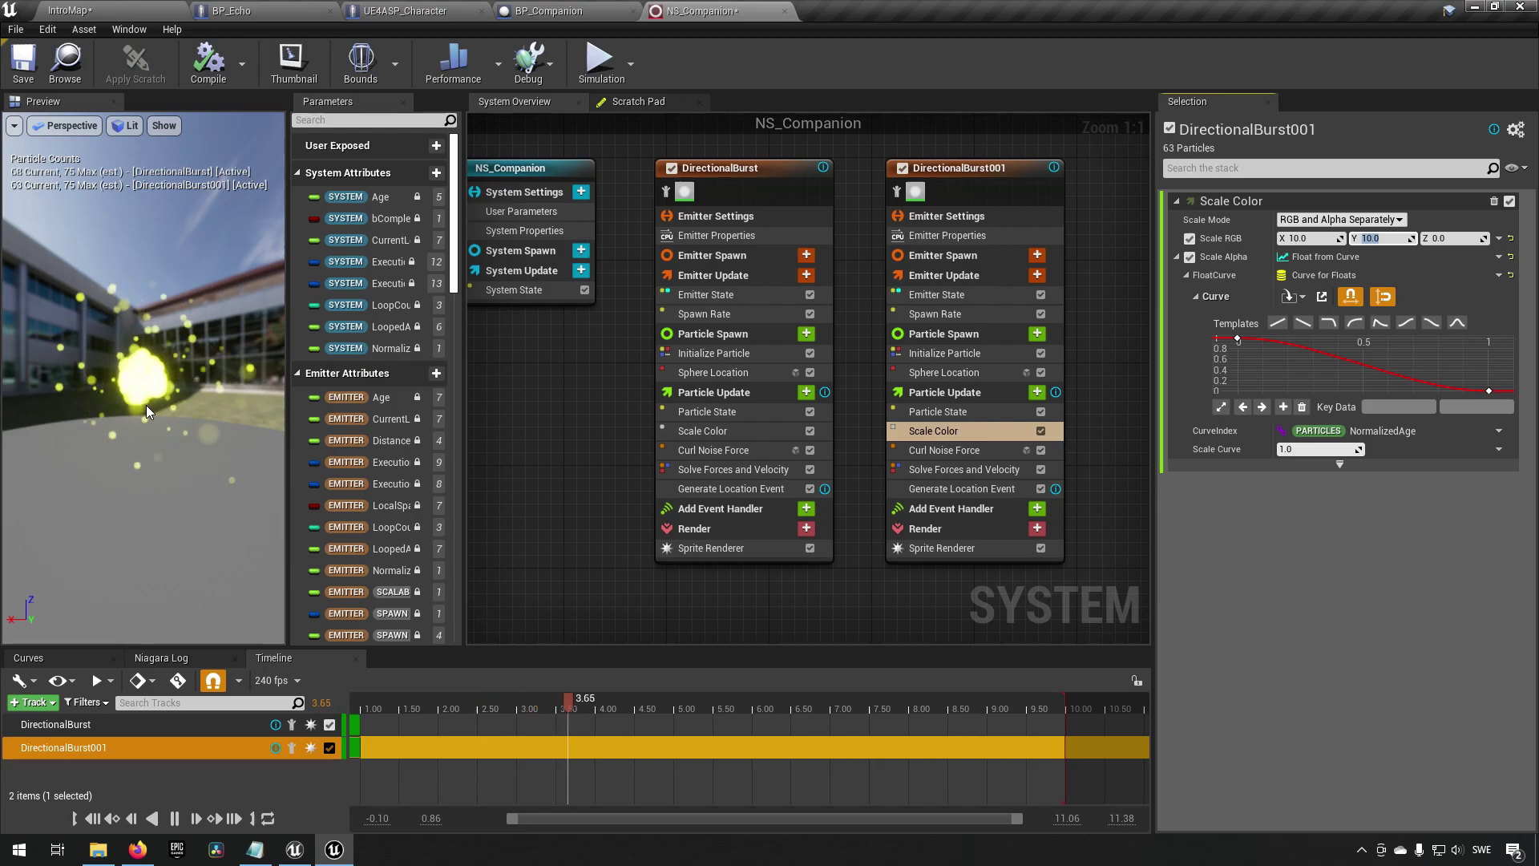
- Examine the glow of the NS_Companion particles in IntroMap from several viewpoints
left_click(128, 9)
left_click(794, 331)
key("d")
right_click_drag(876, 319, 873, 276)
key("a")
key("w")
key("d")
key("w")
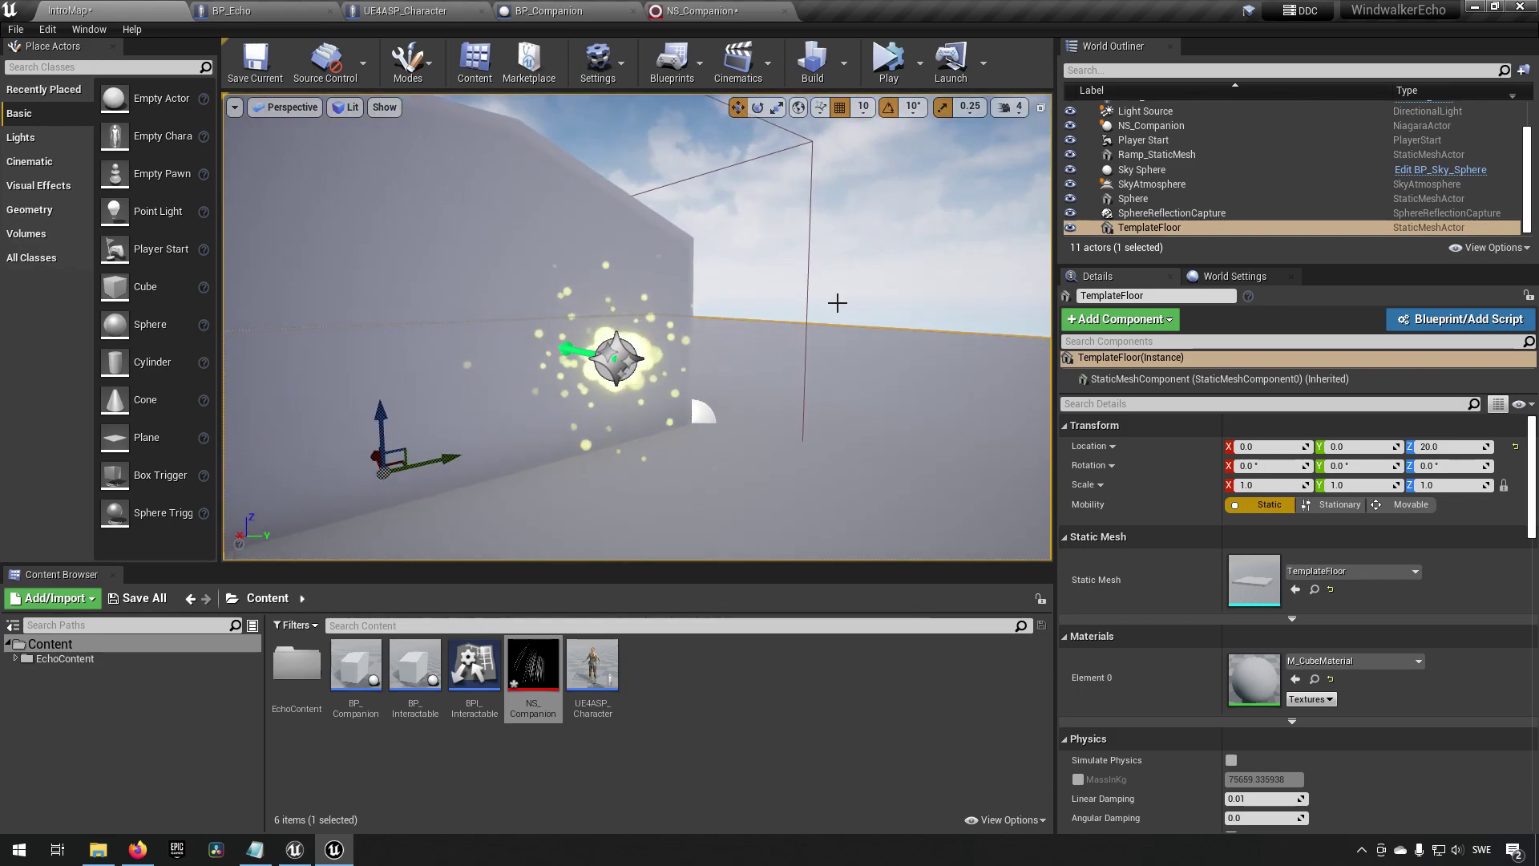
- Delete the Event ActorBeginOverlap and Event Tick nodes from BP_Companion's Event Graph
left_click(573, 10)
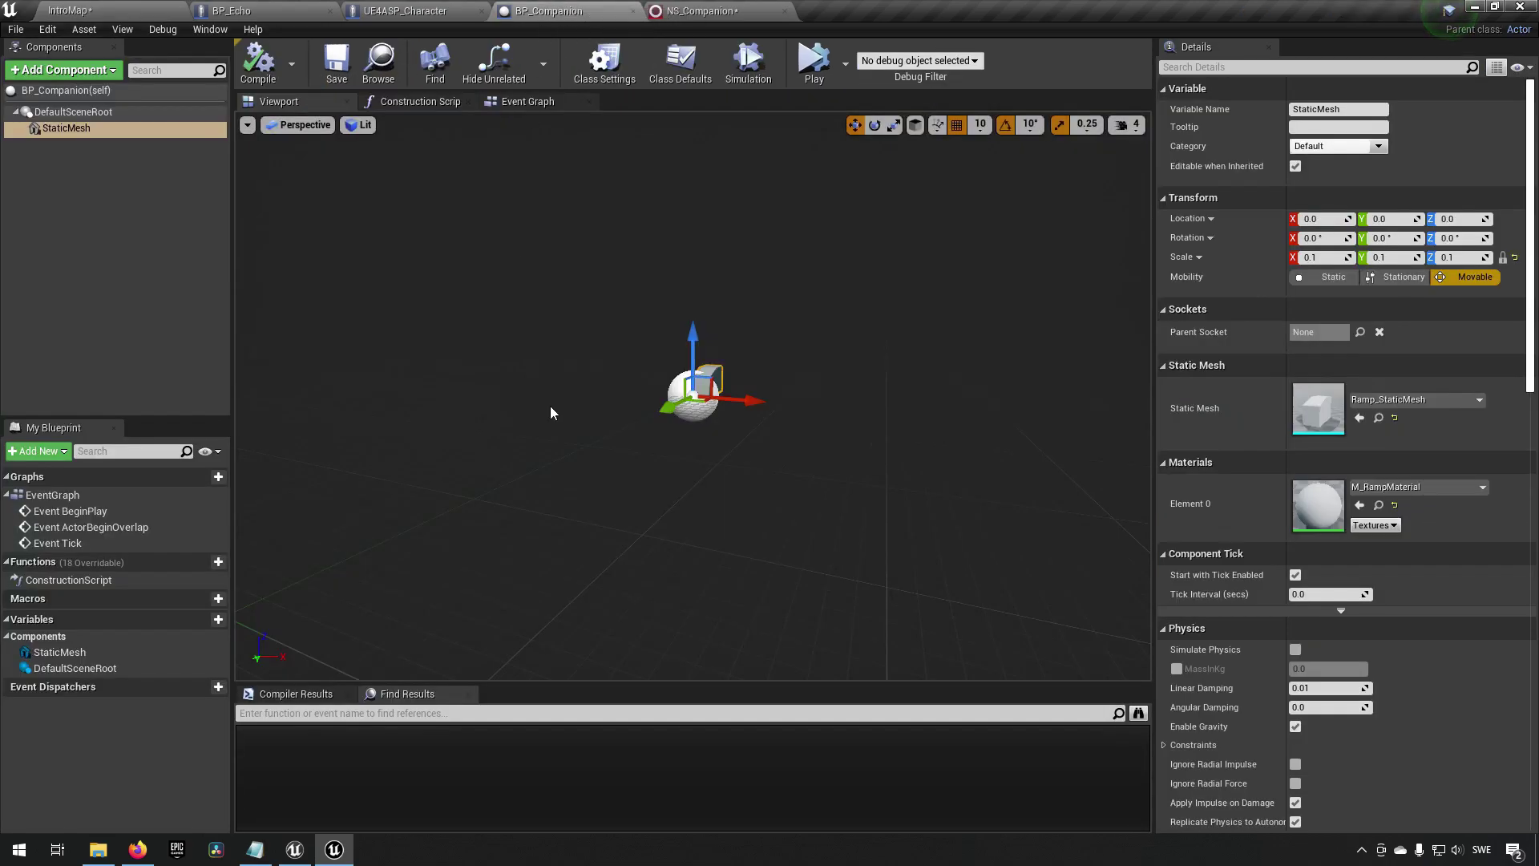
left_click(521, 102)
right_click_drag(813, 362, 613, 277)
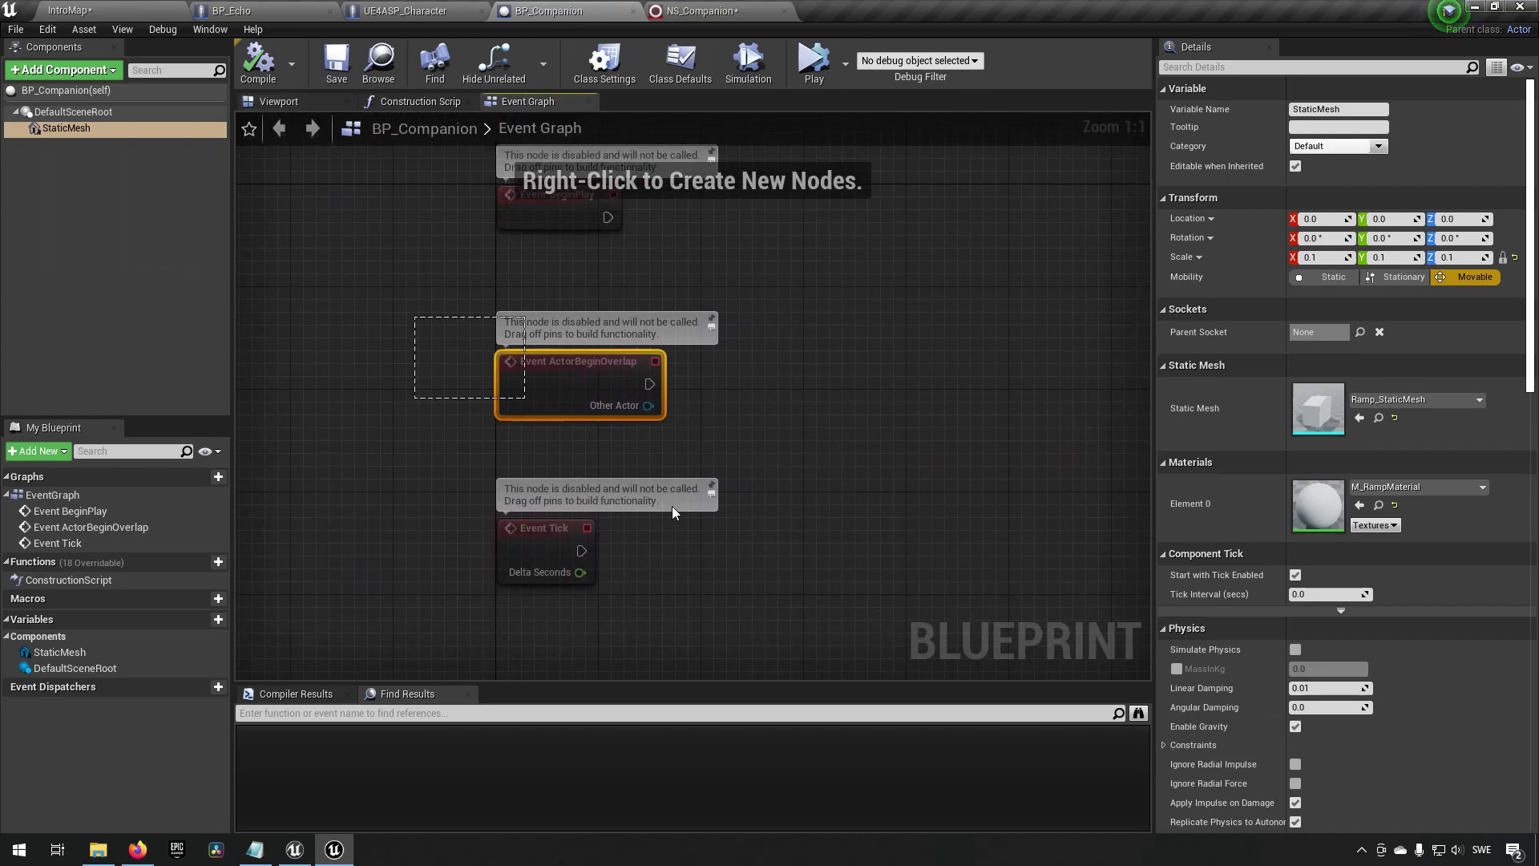
left_click_drag(671, 513, 747, 574)
key("Delete")
- Add a Spawn System Attached node executed from Event BeginPlay and align it with the event node
right_click_drag(638, 236, 622, 330)
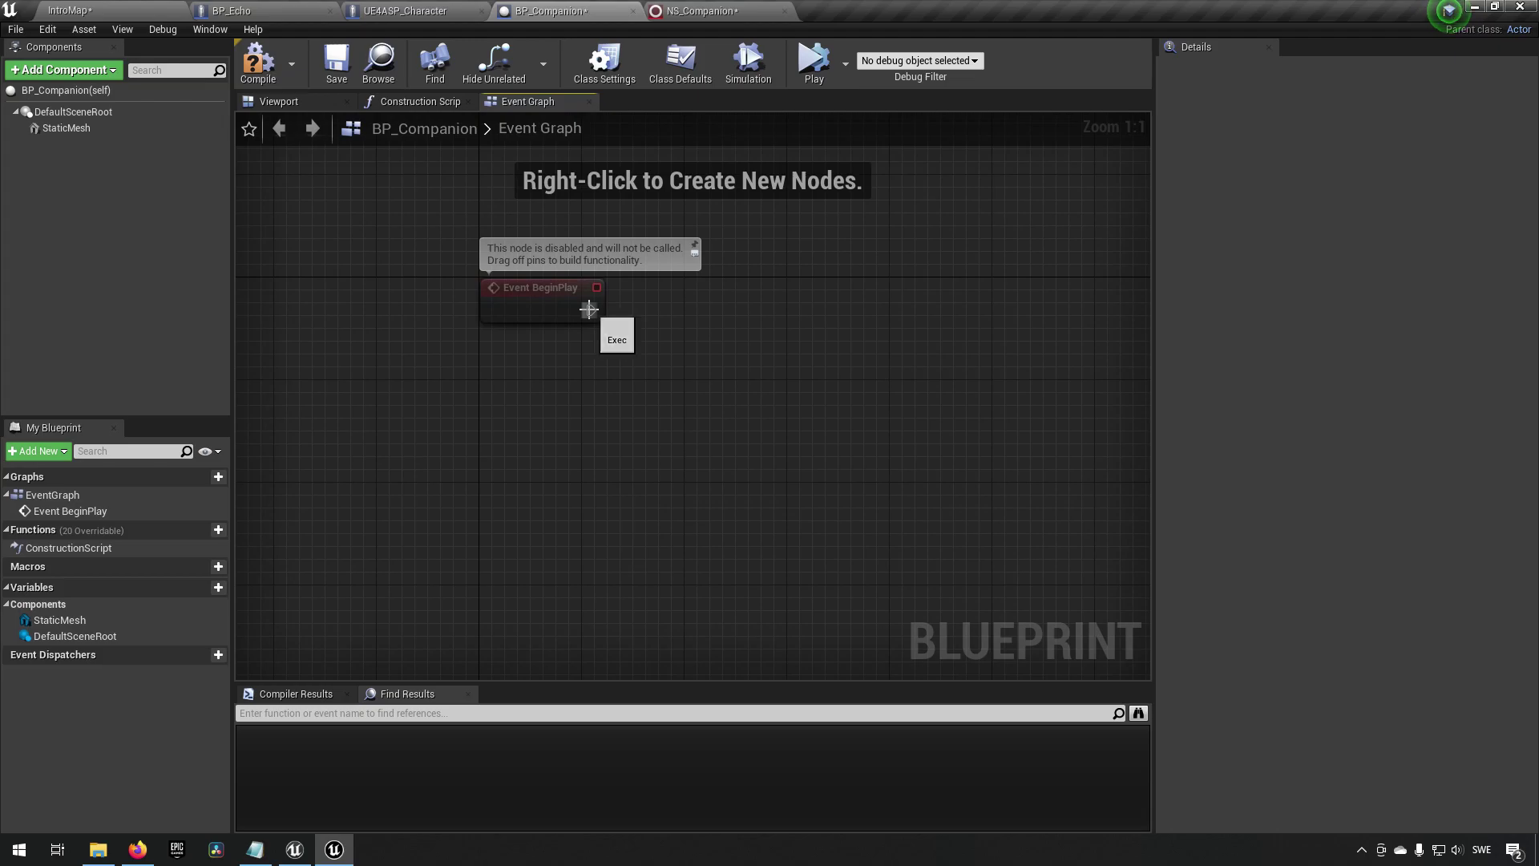
left_click_drag(589, 310, 651, 301)
type("spawn nia")
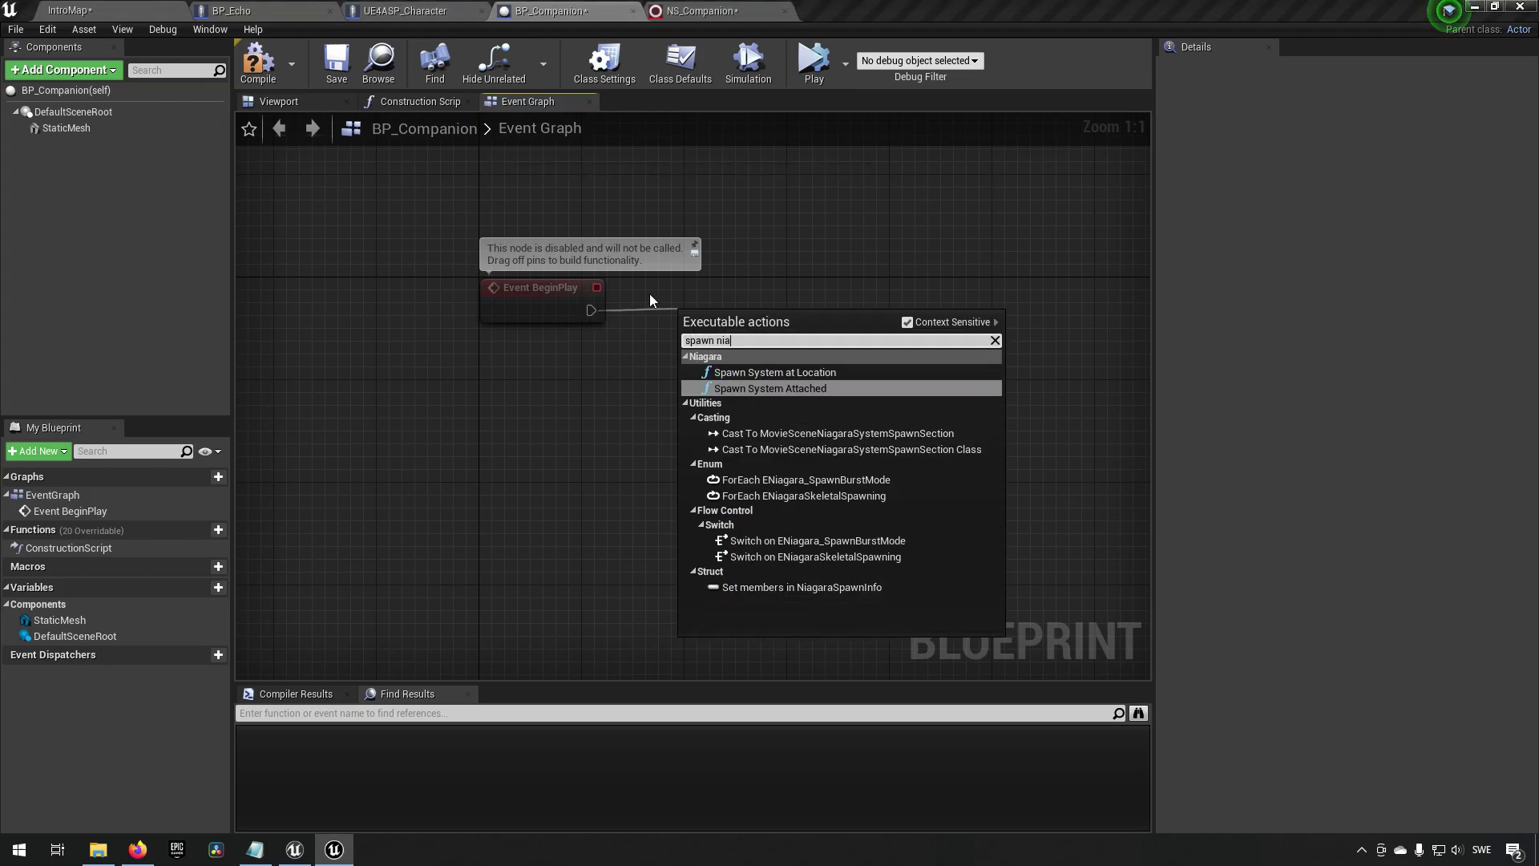
type("gara")
key("Return")
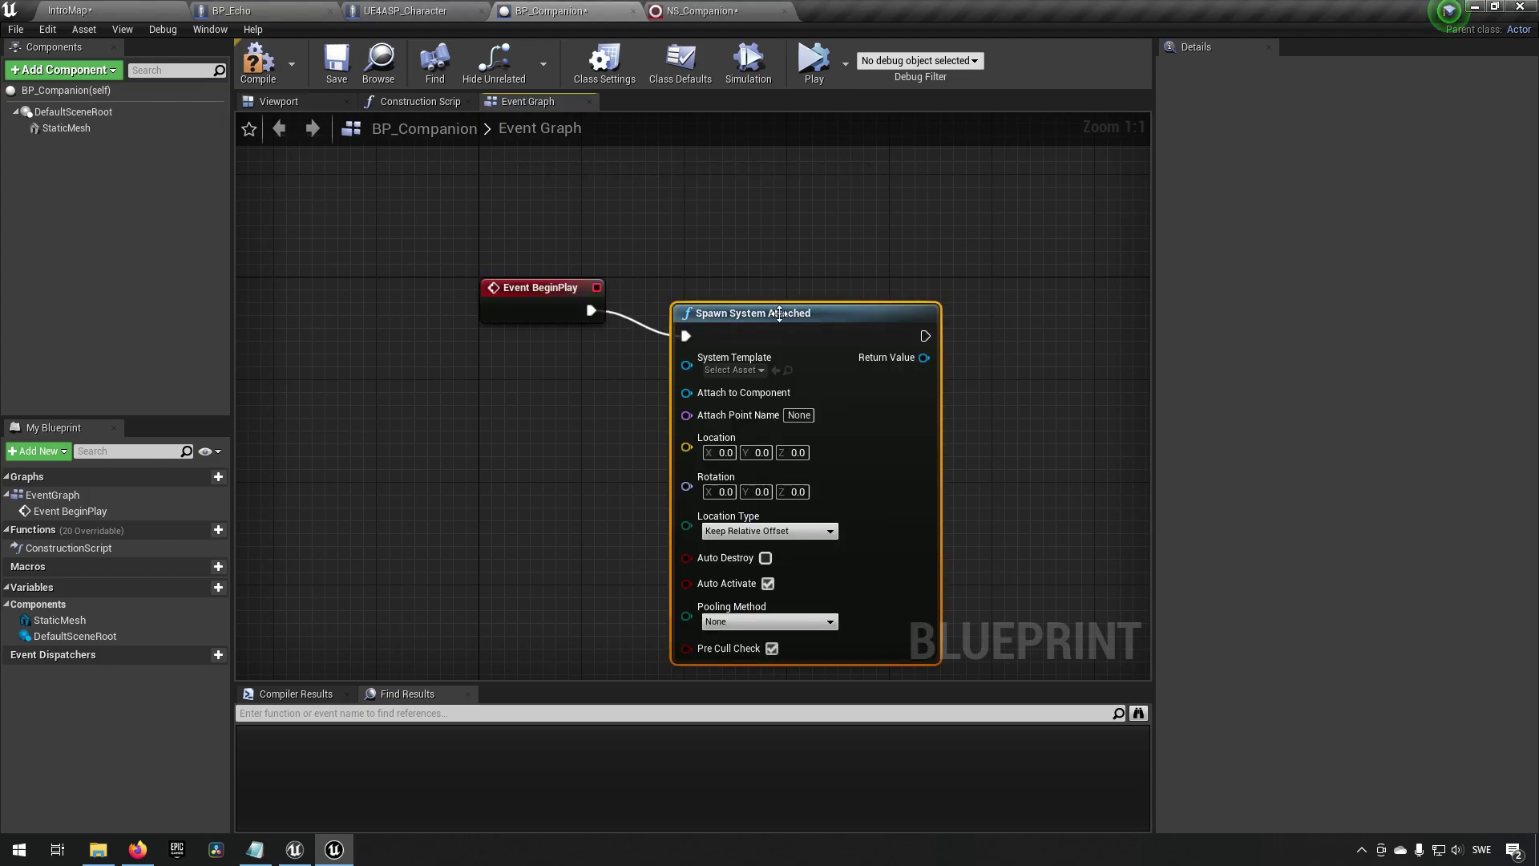
left_click_drag(779, 312, 805, 286)
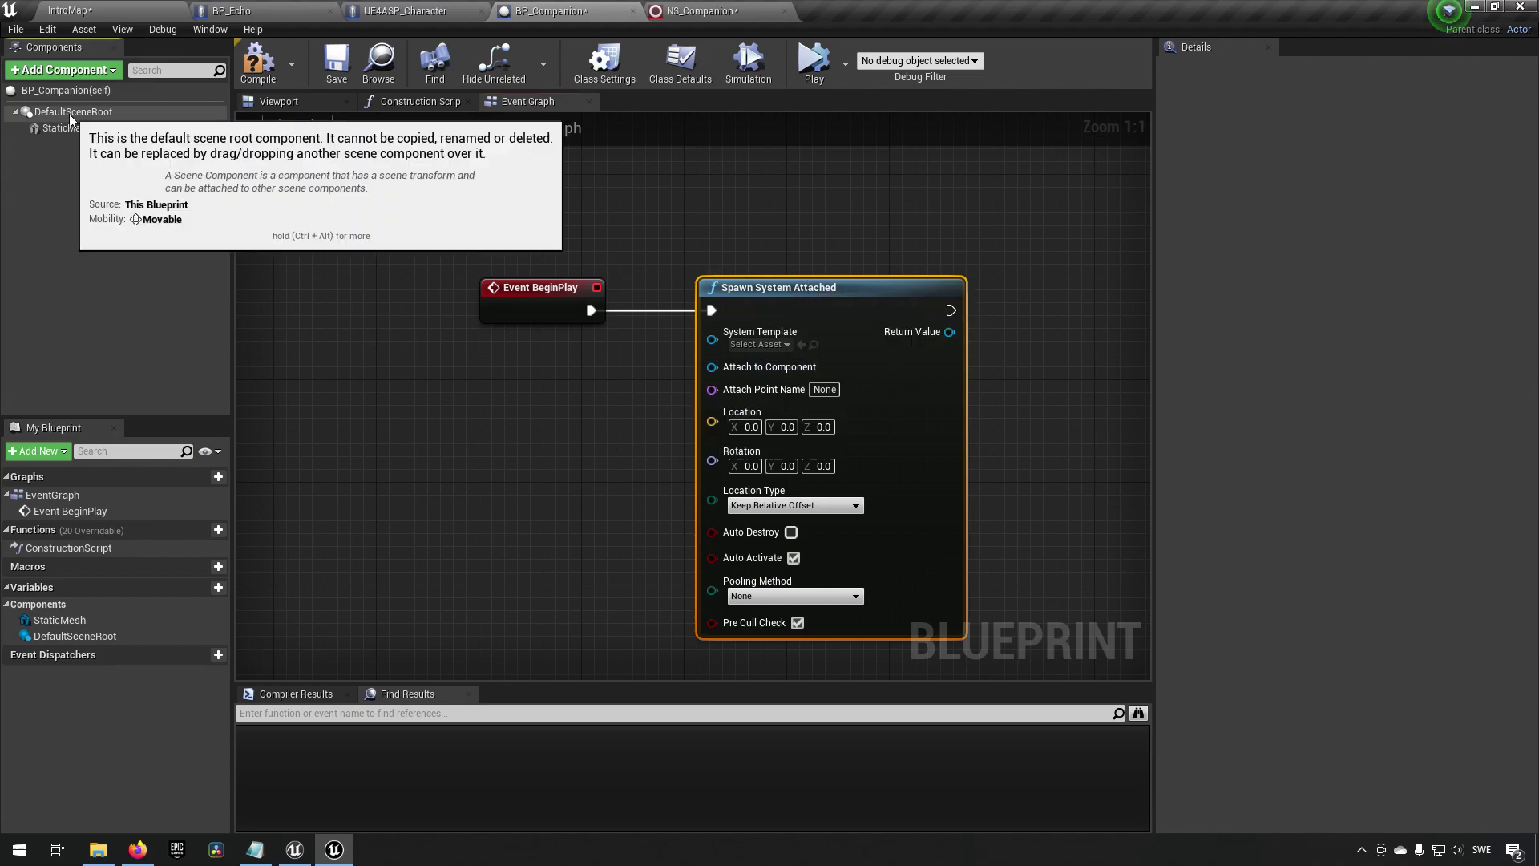
- Connect DefaultSceneRoot to Attach to Component and set System Template to NS_Companion, keeping Location Type at Keep Relative Offset
left_click_drag(69, 114, 714, 450)
left_click_drag(755, 367, 755, 367)
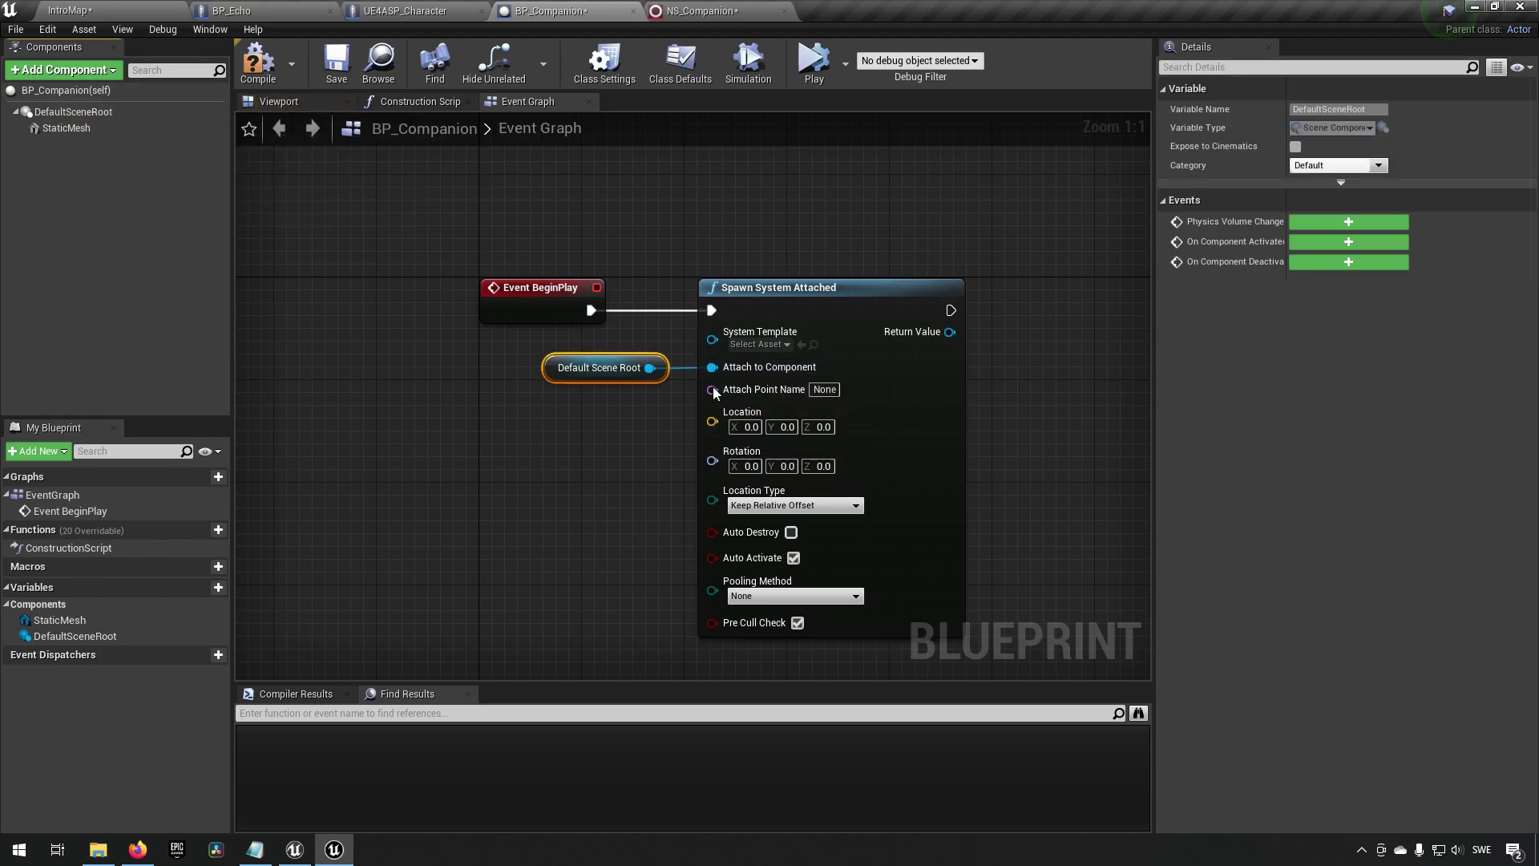
left_click(761, 345)
left_click(792, 414)
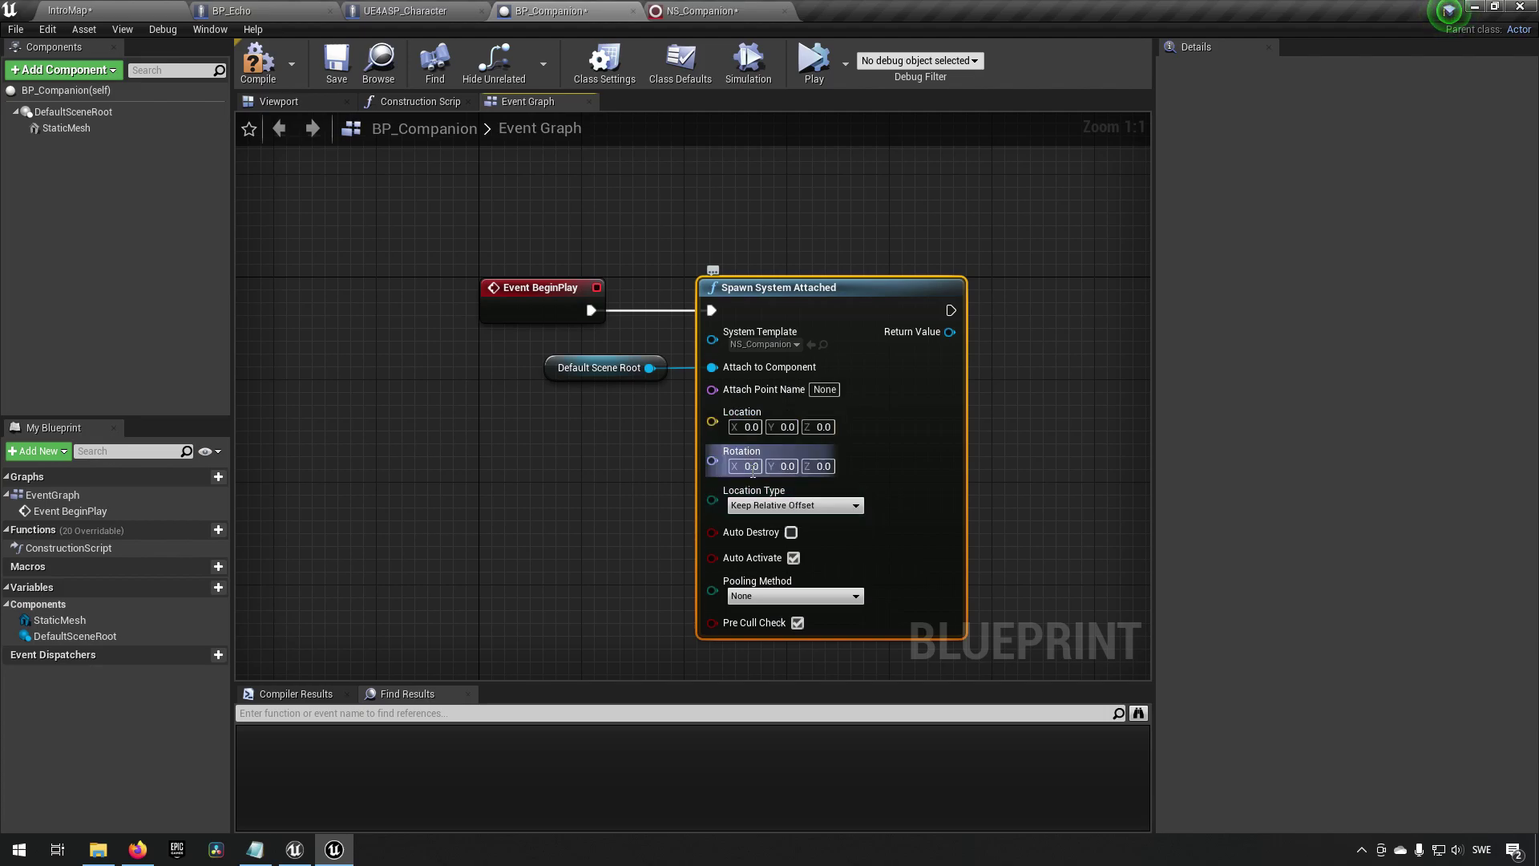
left_click(818, 505)
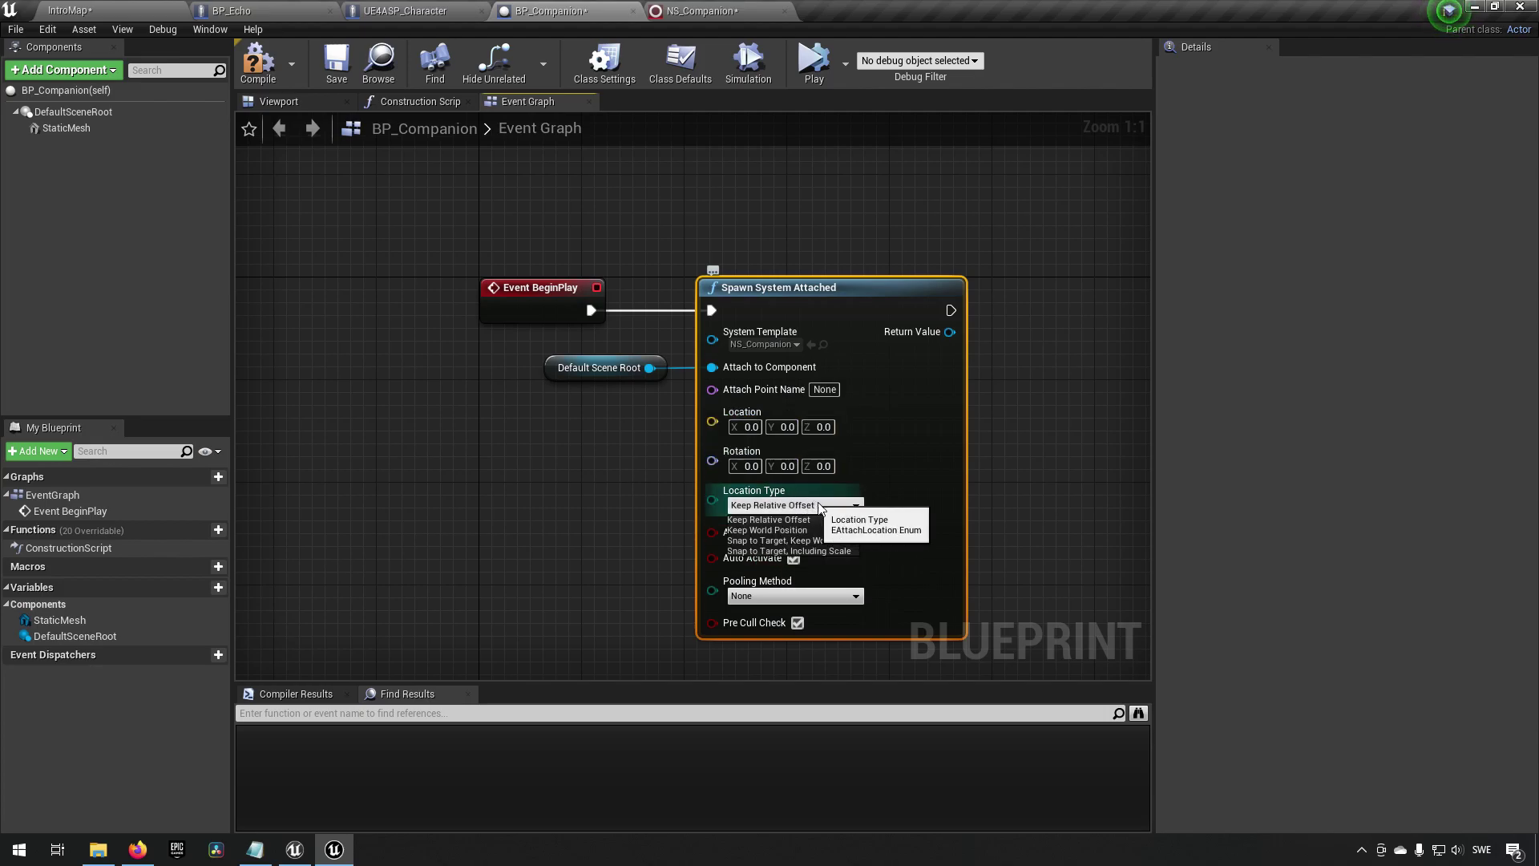
left_click(820, 507)
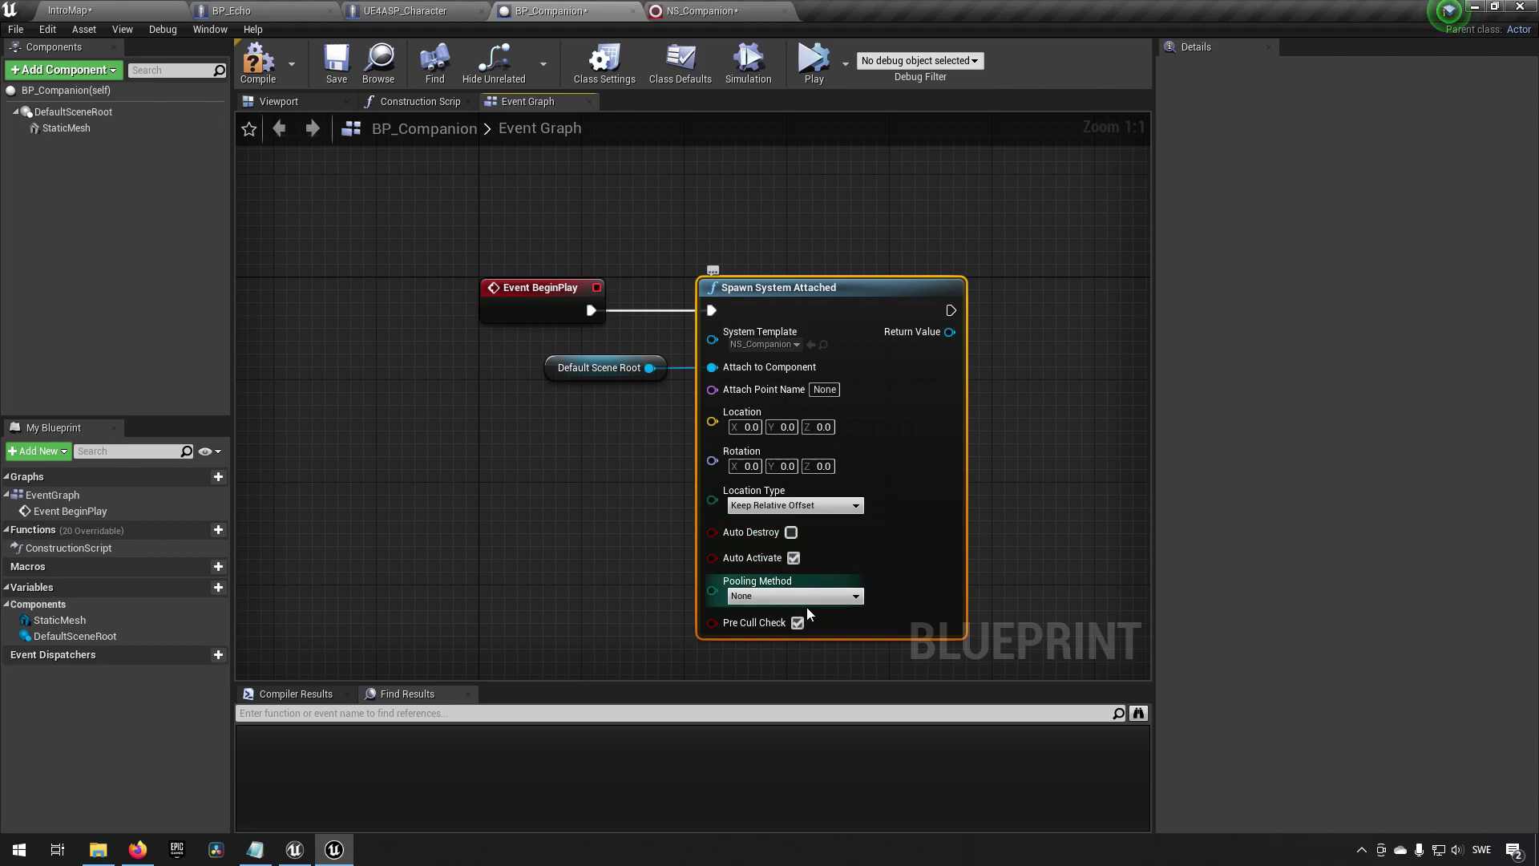
- Compile and save both the BP_Companion blueprint and the NS_Companion system
left_click(258, 80)
left_click(336, 65)
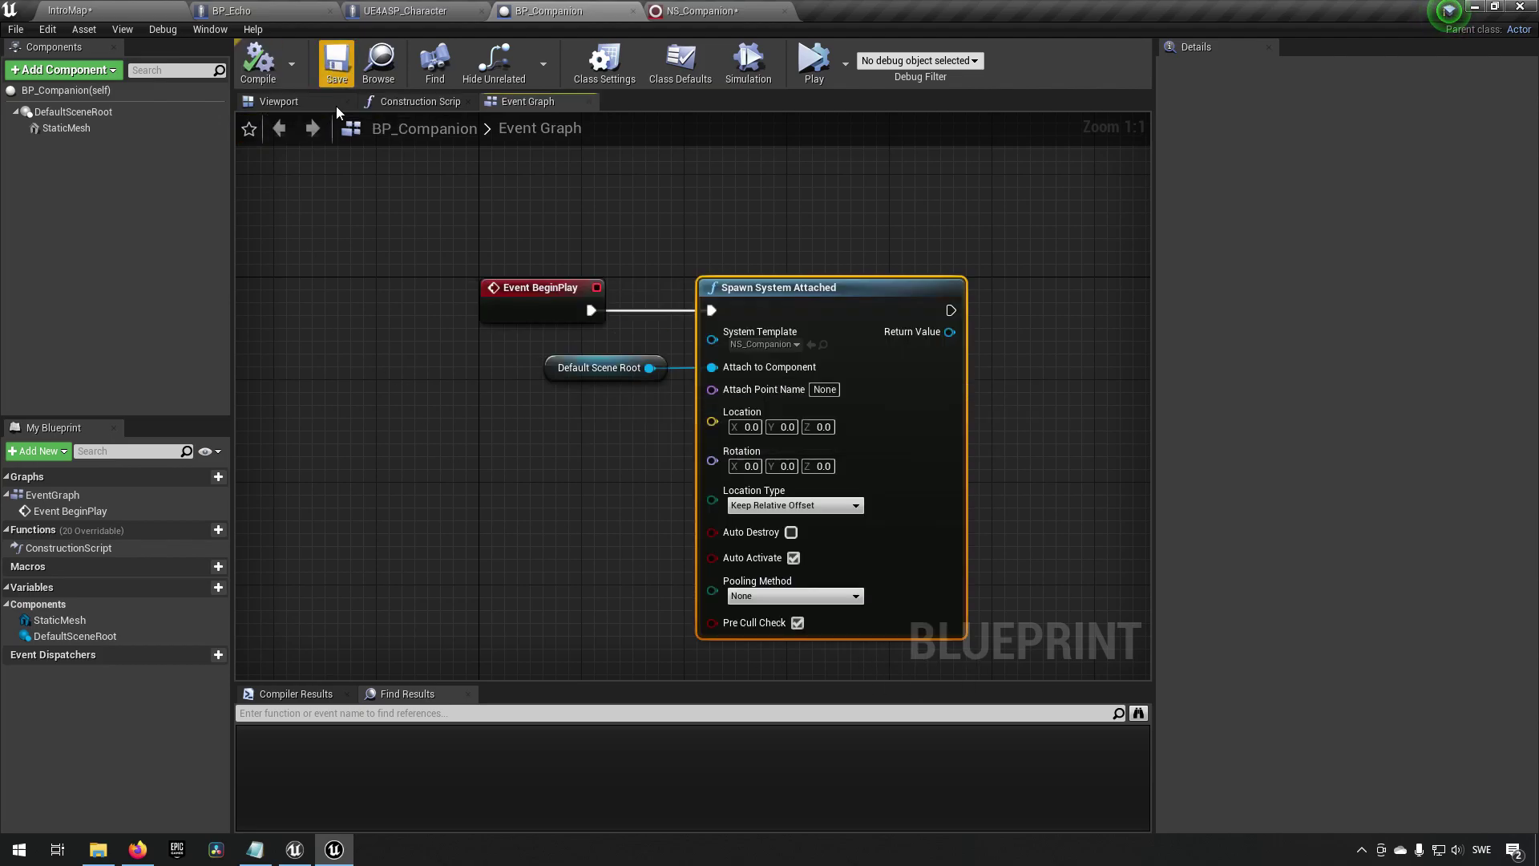
left_click(714, 12)
left_click(23, 65)
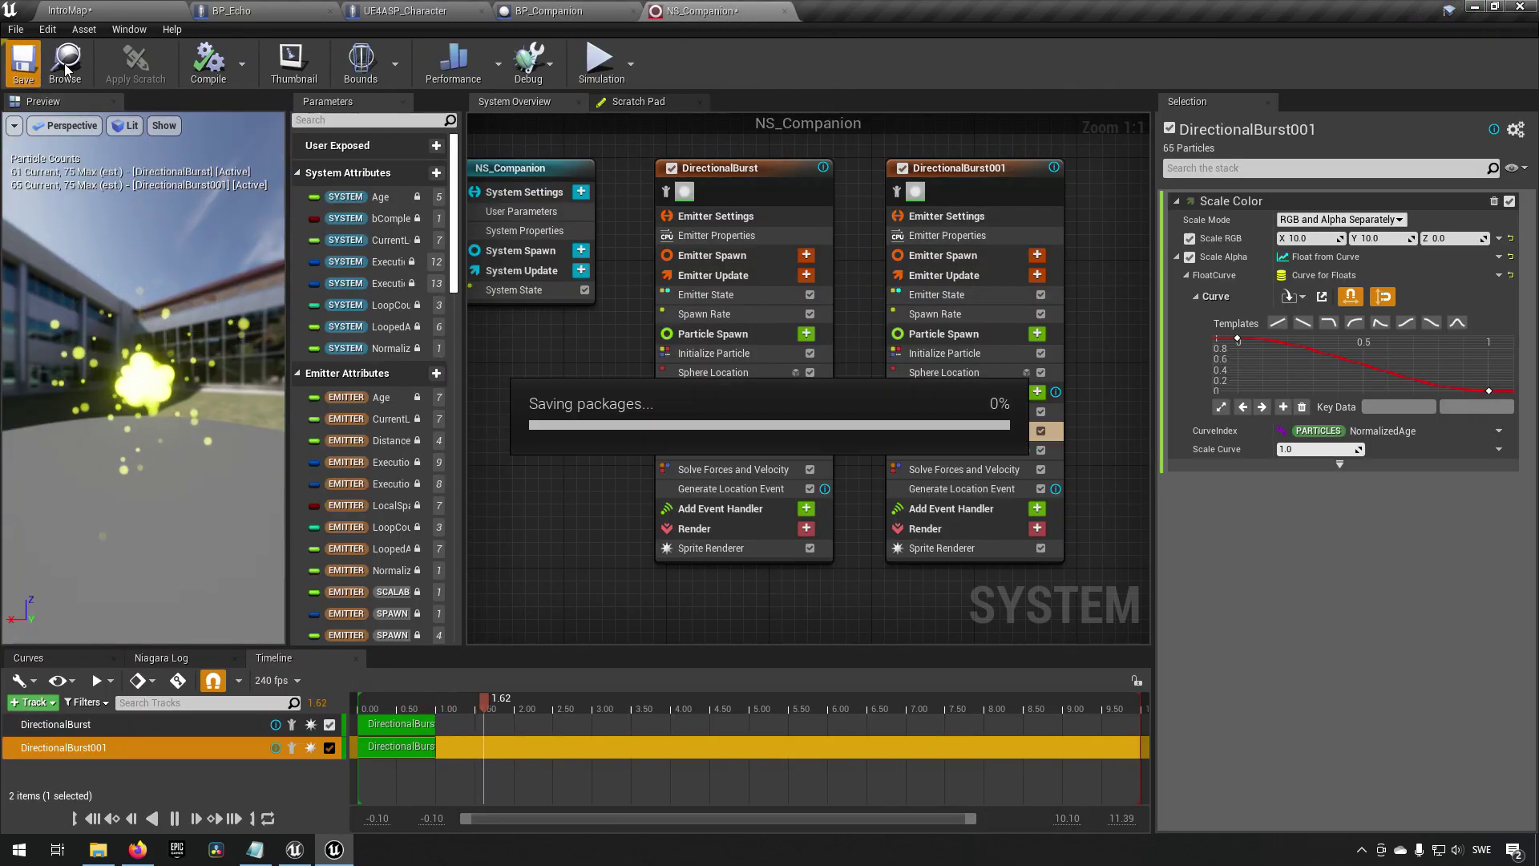
left_click(209, 71)
left_click(26, 66)
- Play IntroMap in the Selected Viewport to check the companion's particle effect, and stop the session
left_click(121, 8)
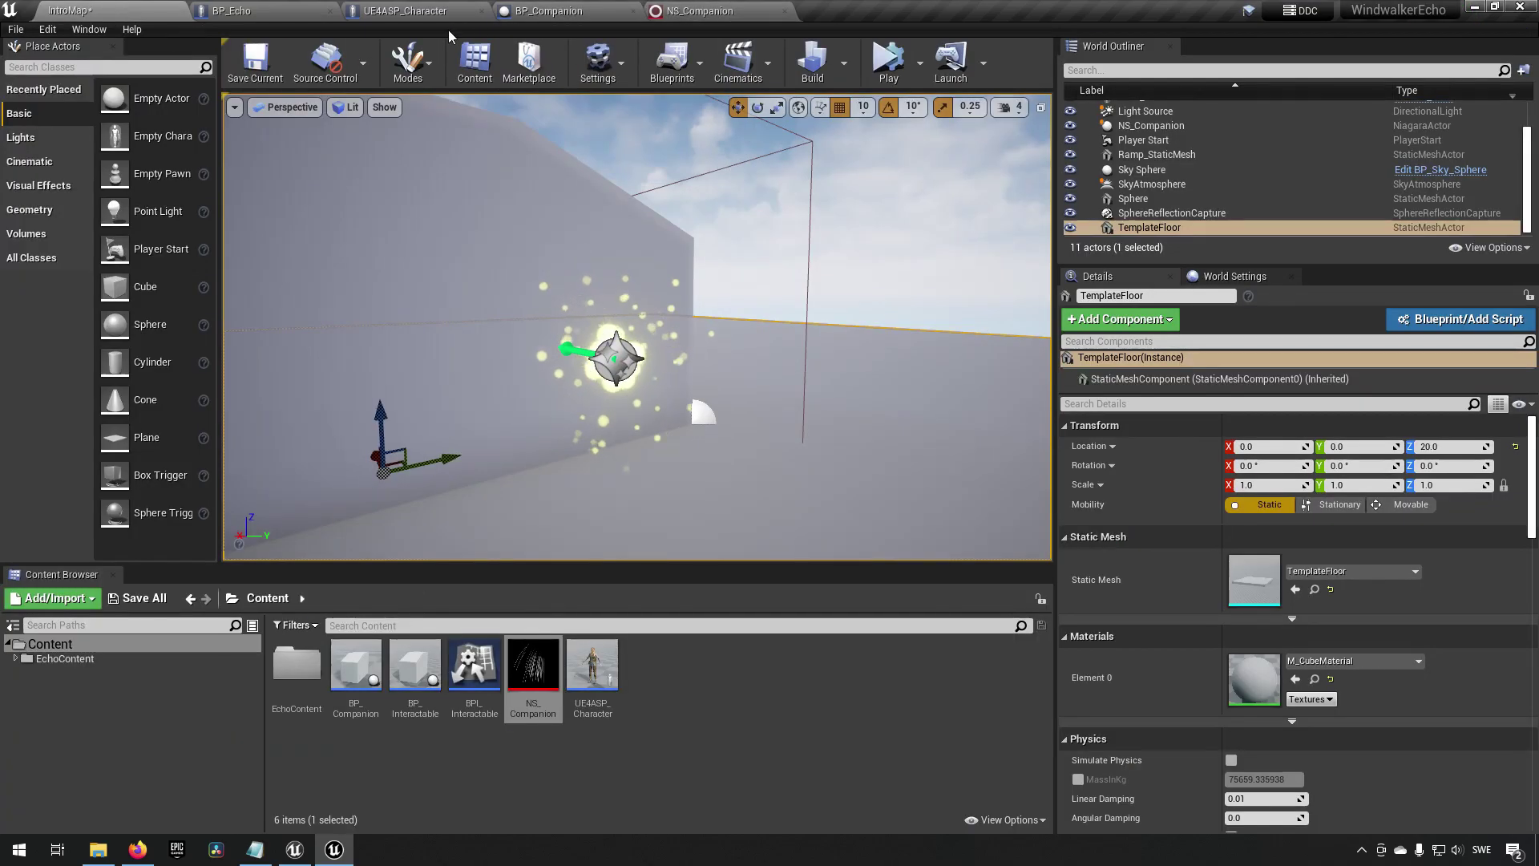
left_click(920, 63)
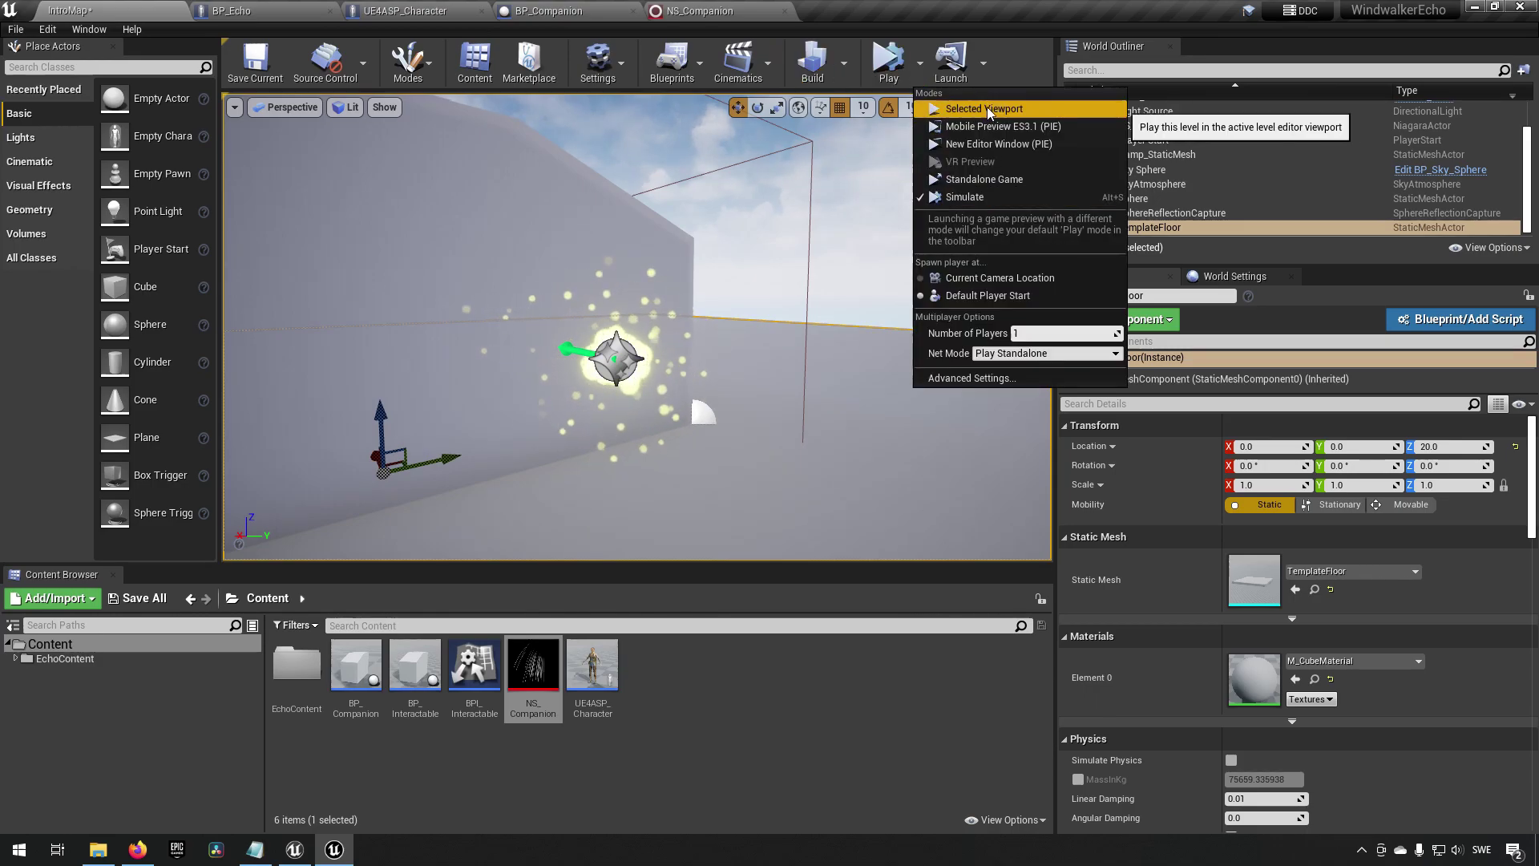
left_click(987, 108)
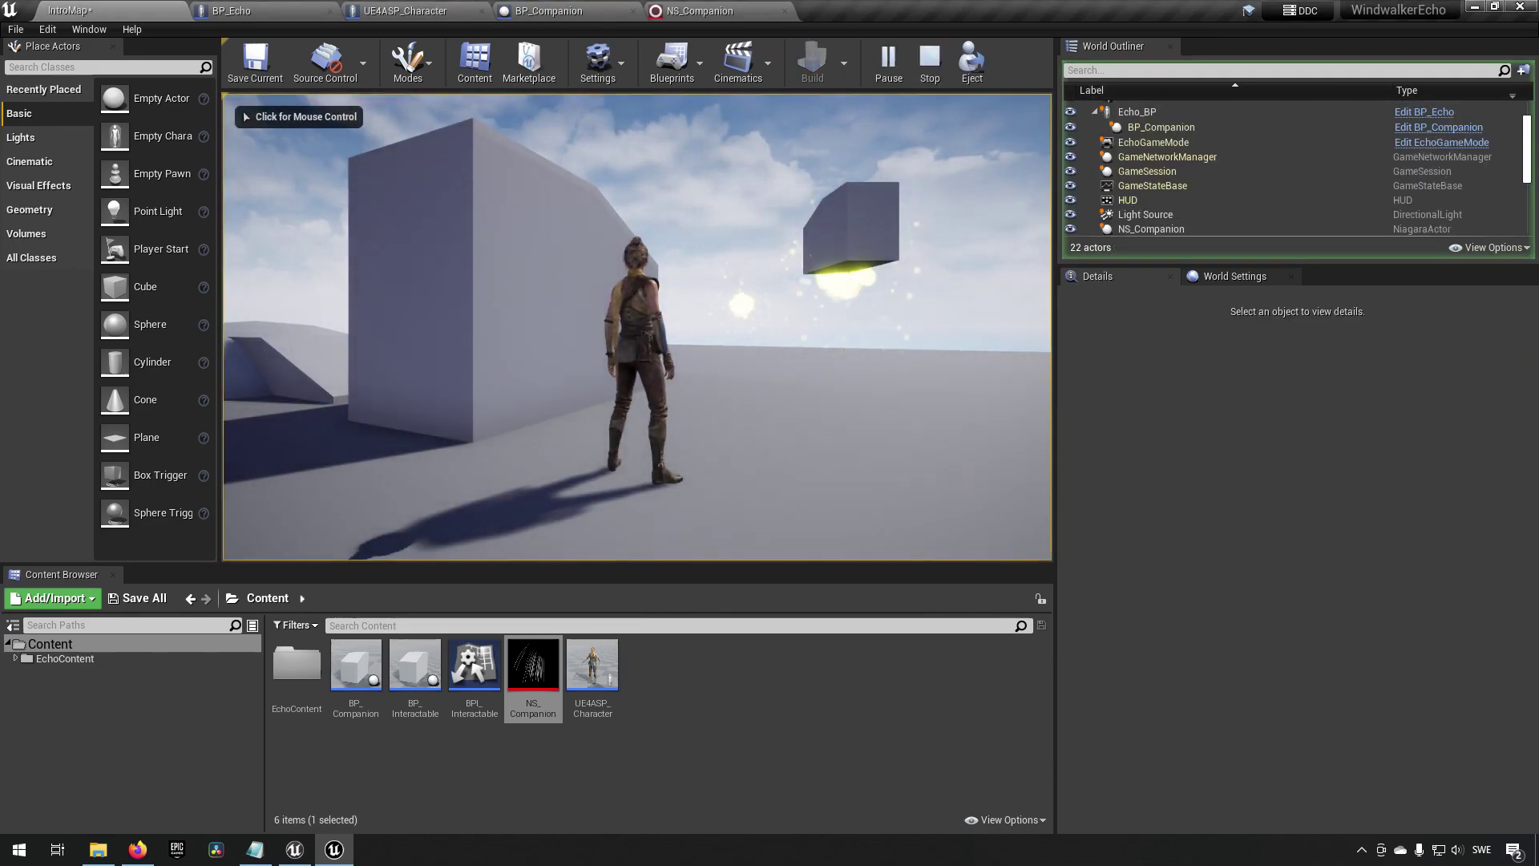
left_click(742, 316)
key("Escape")
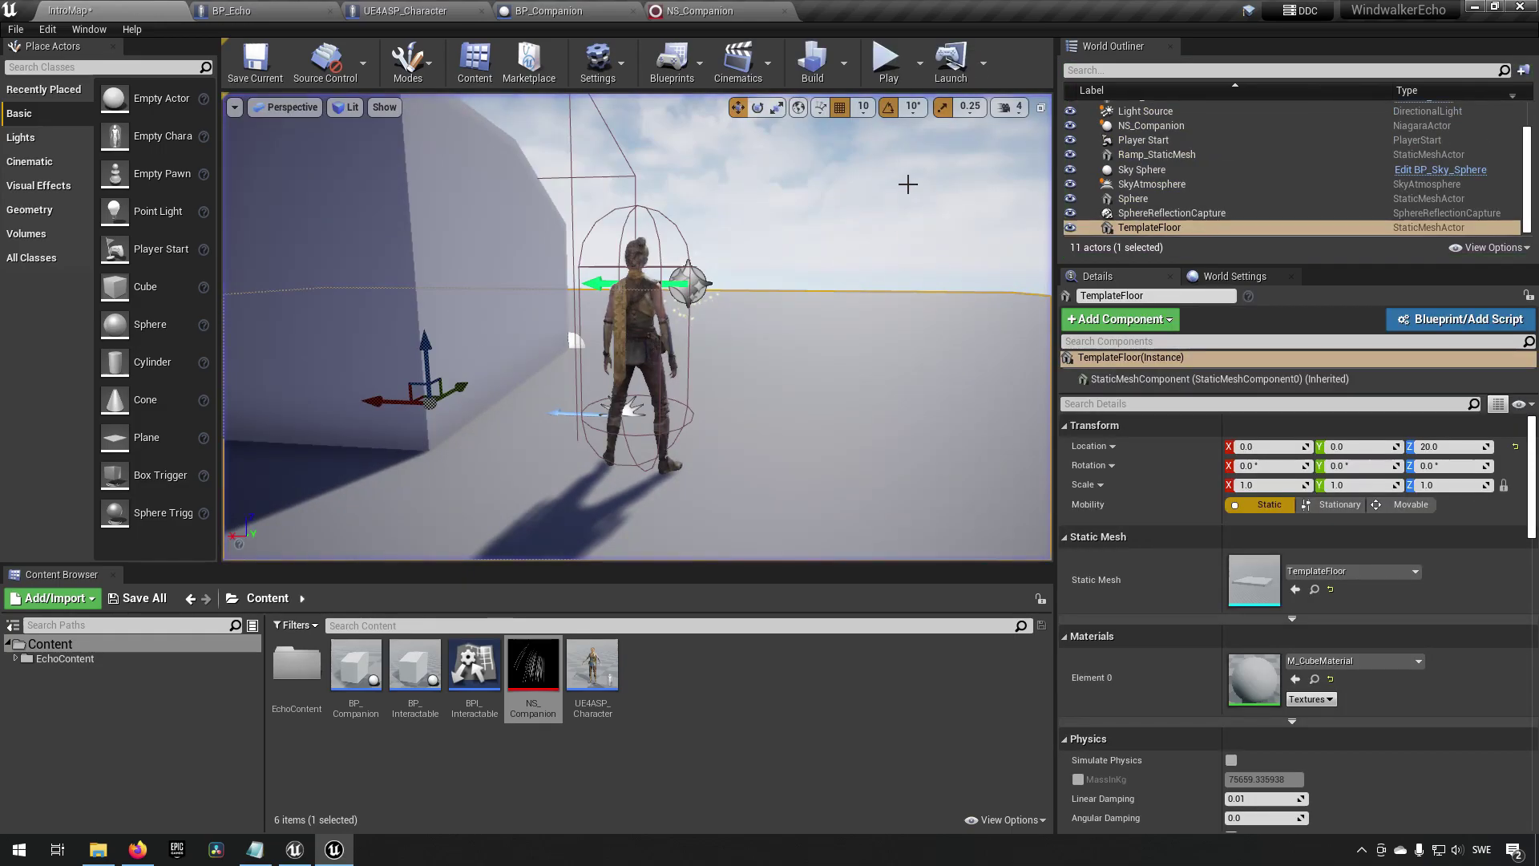
- Delete the placed NS_Companion instance from IntroMap
key("d")
right_click_drag(745, 284, 725, 288)
left_click(656, 269)
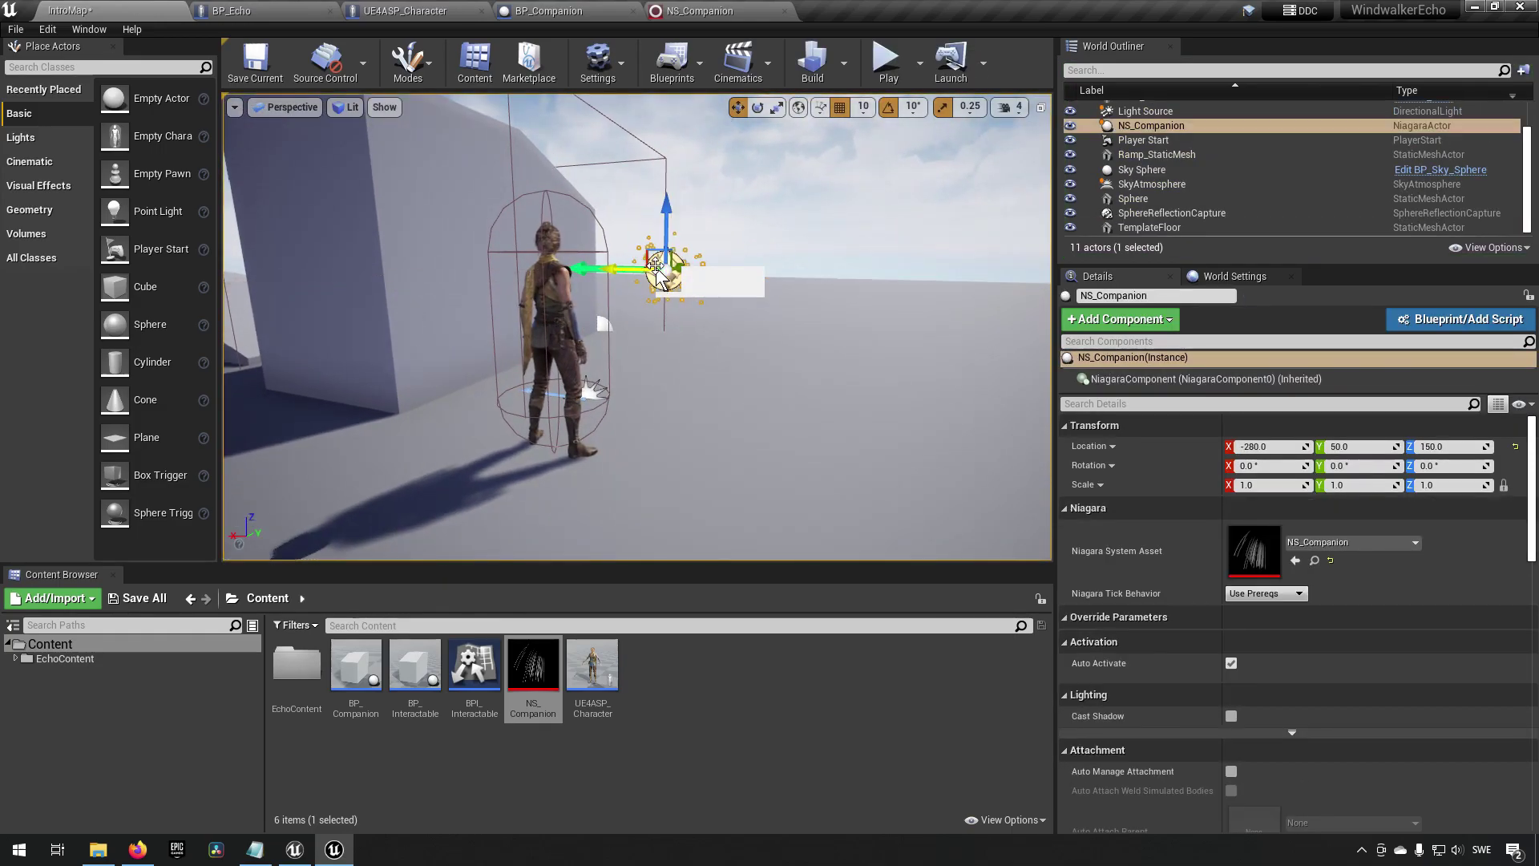
key("Delete")
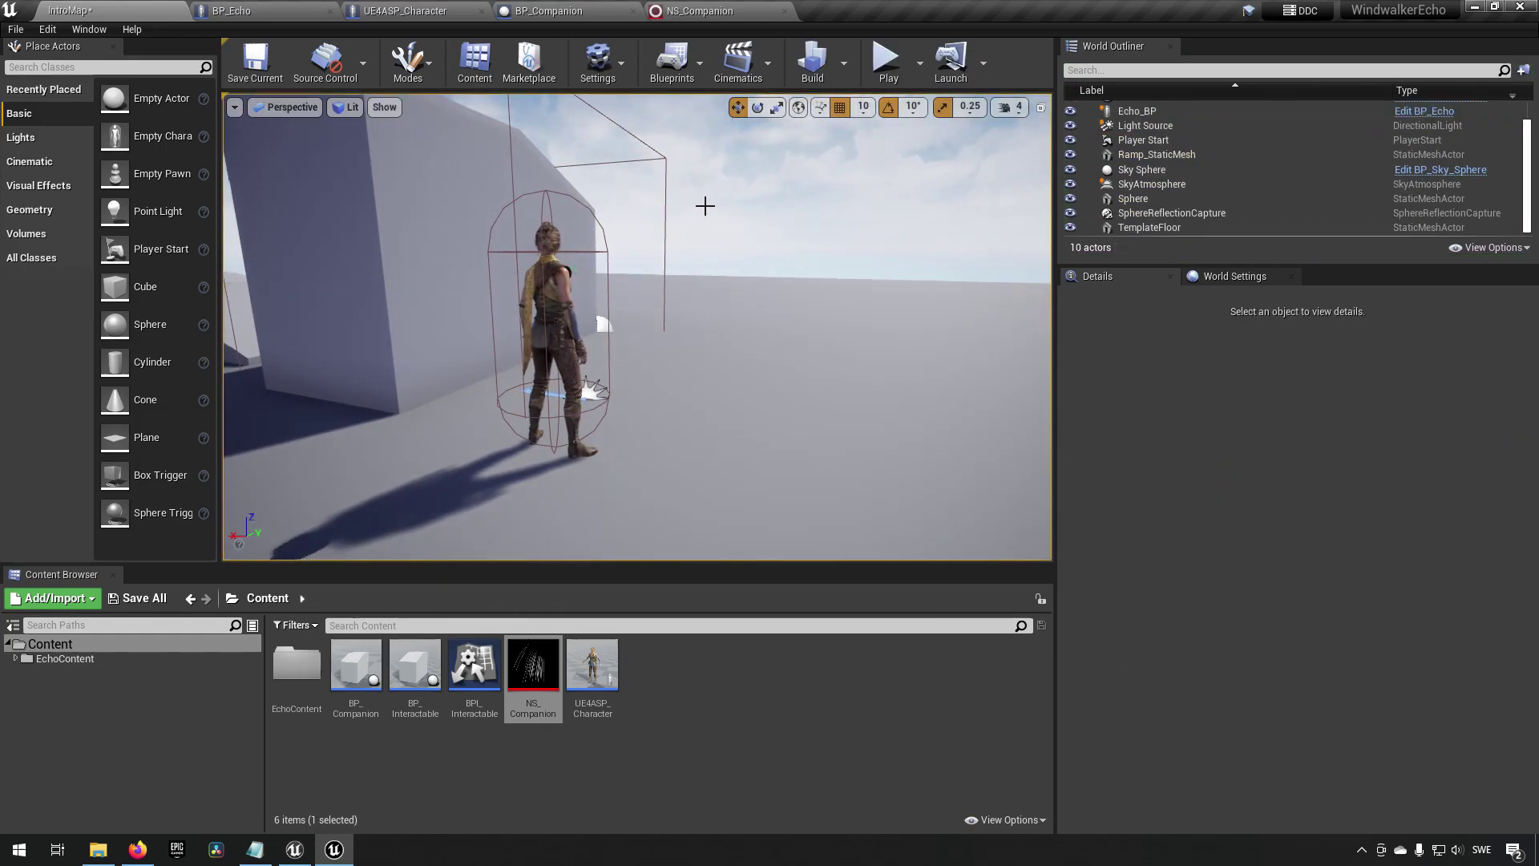
- Turn off Visible for BP_Companion's StaticMesh component, and compile and save the blueprint
left_click(589, 10)
left_click(95, 130)
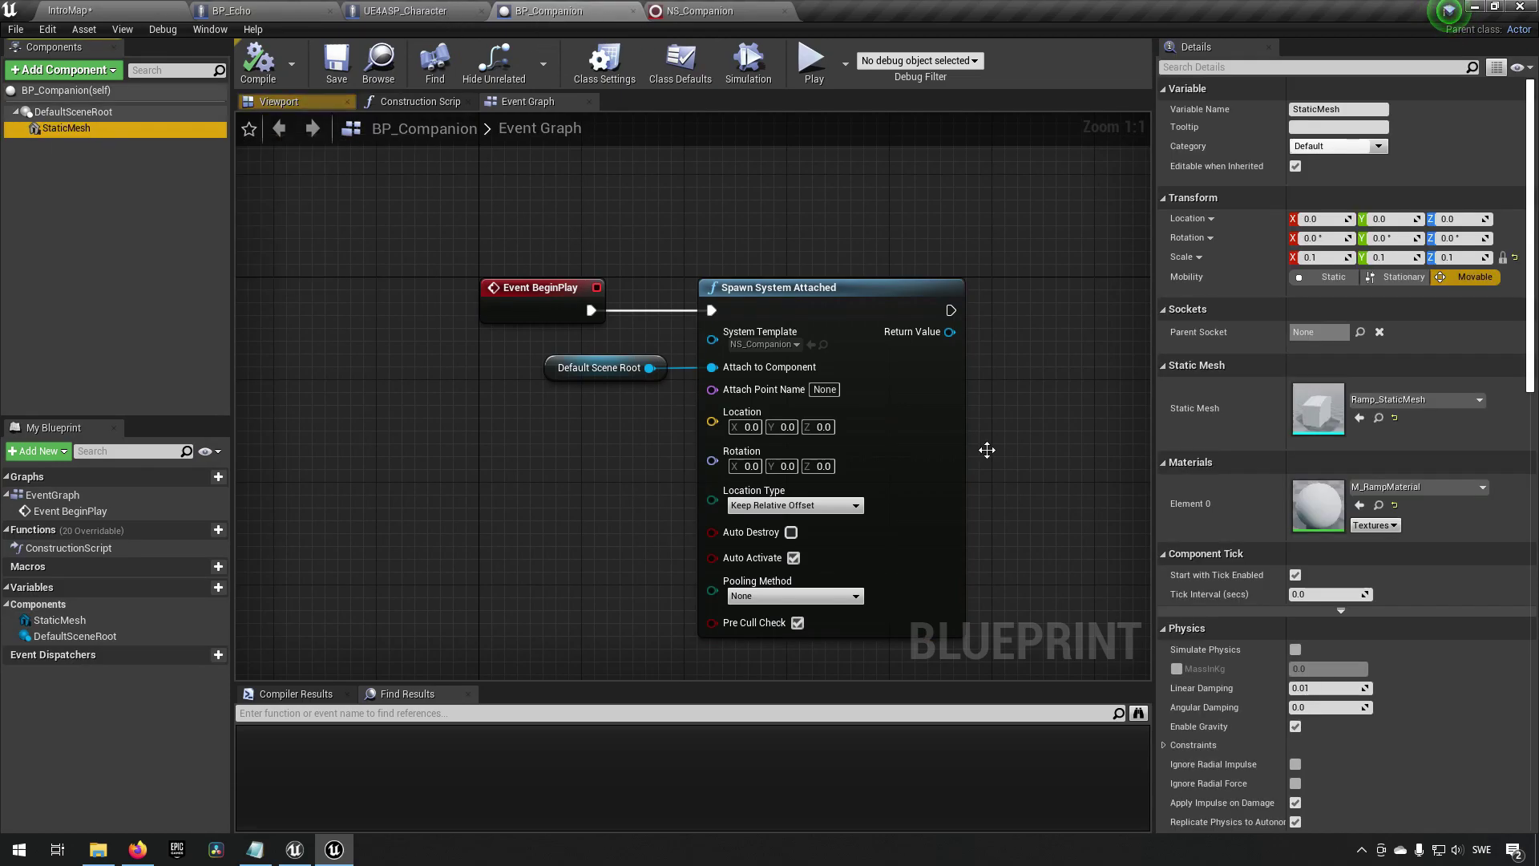
scroll(1370, 677, "down", 10)
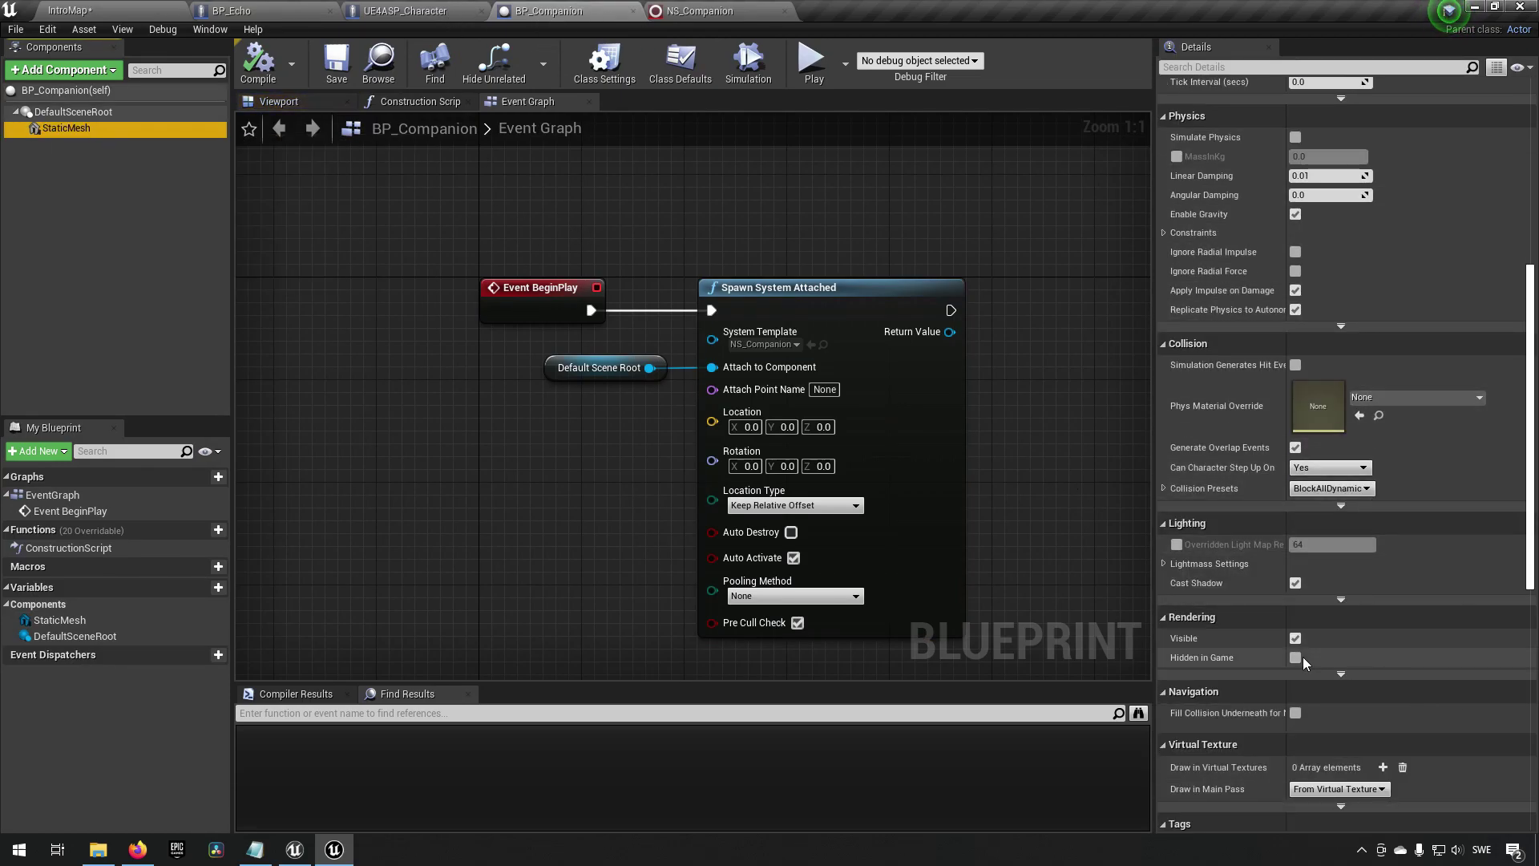
left_click(1295, 638)
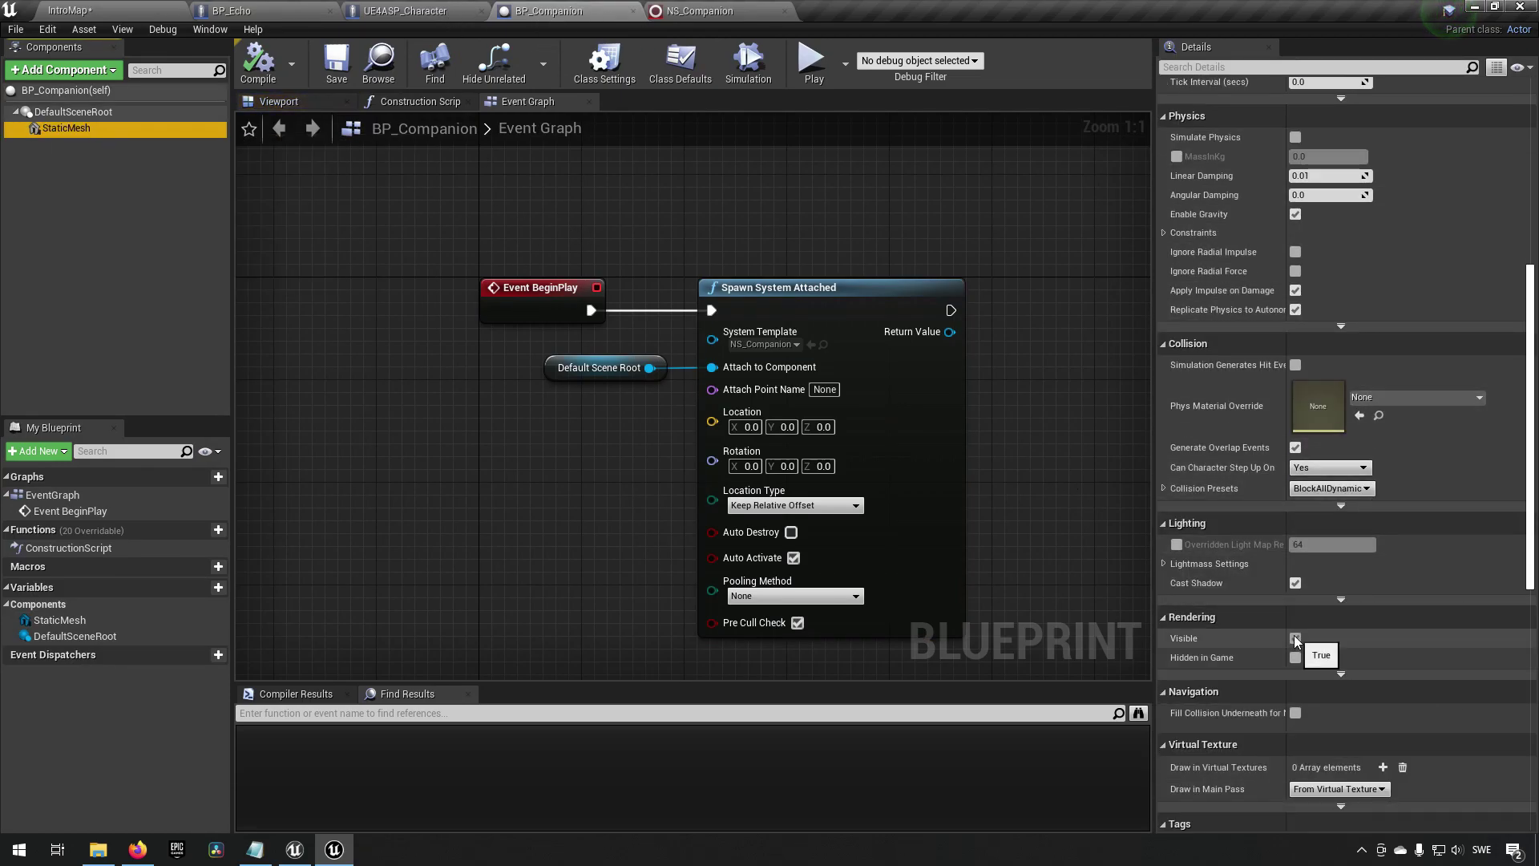
left_click(257, 67)
left_click(336, 66)
- Play IntroMap, run Echo around in several directions to examine how the glowing companion follows, and stop the session
left_click(142, 11)
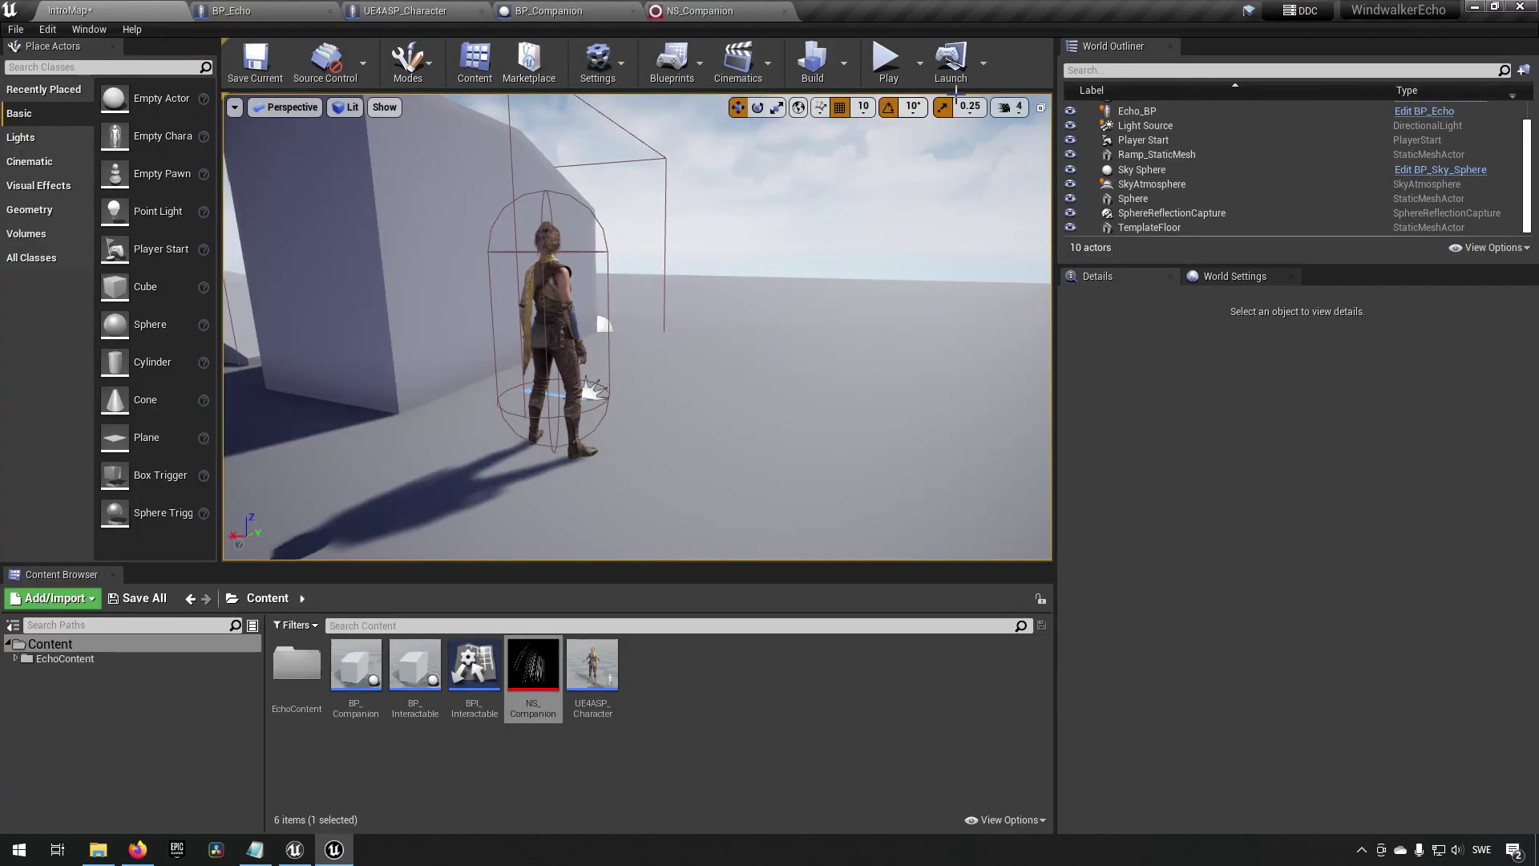
left_click(886, 60)
key("w")
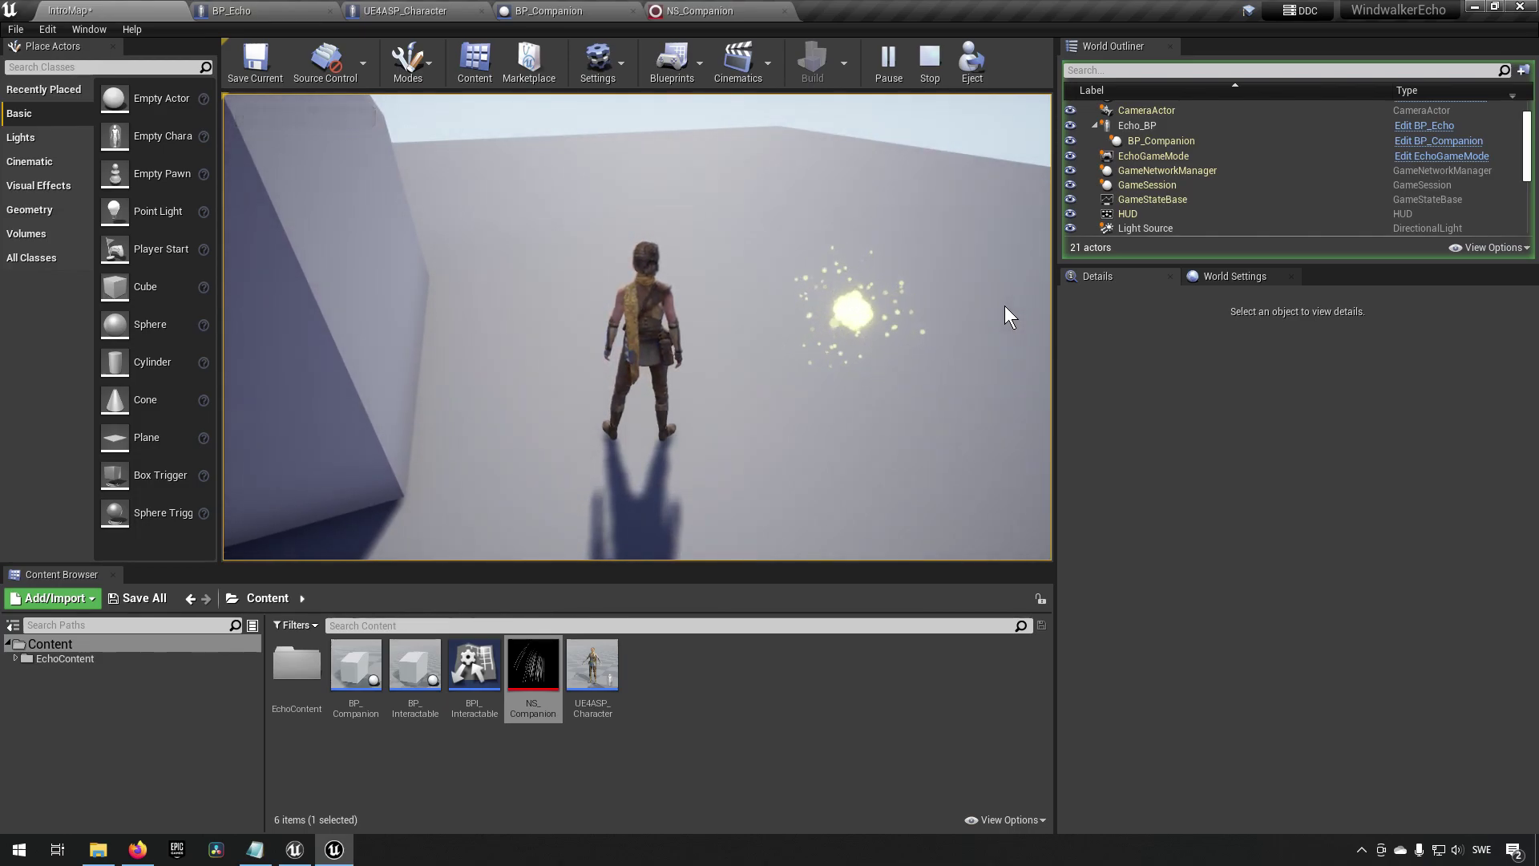
key("d")
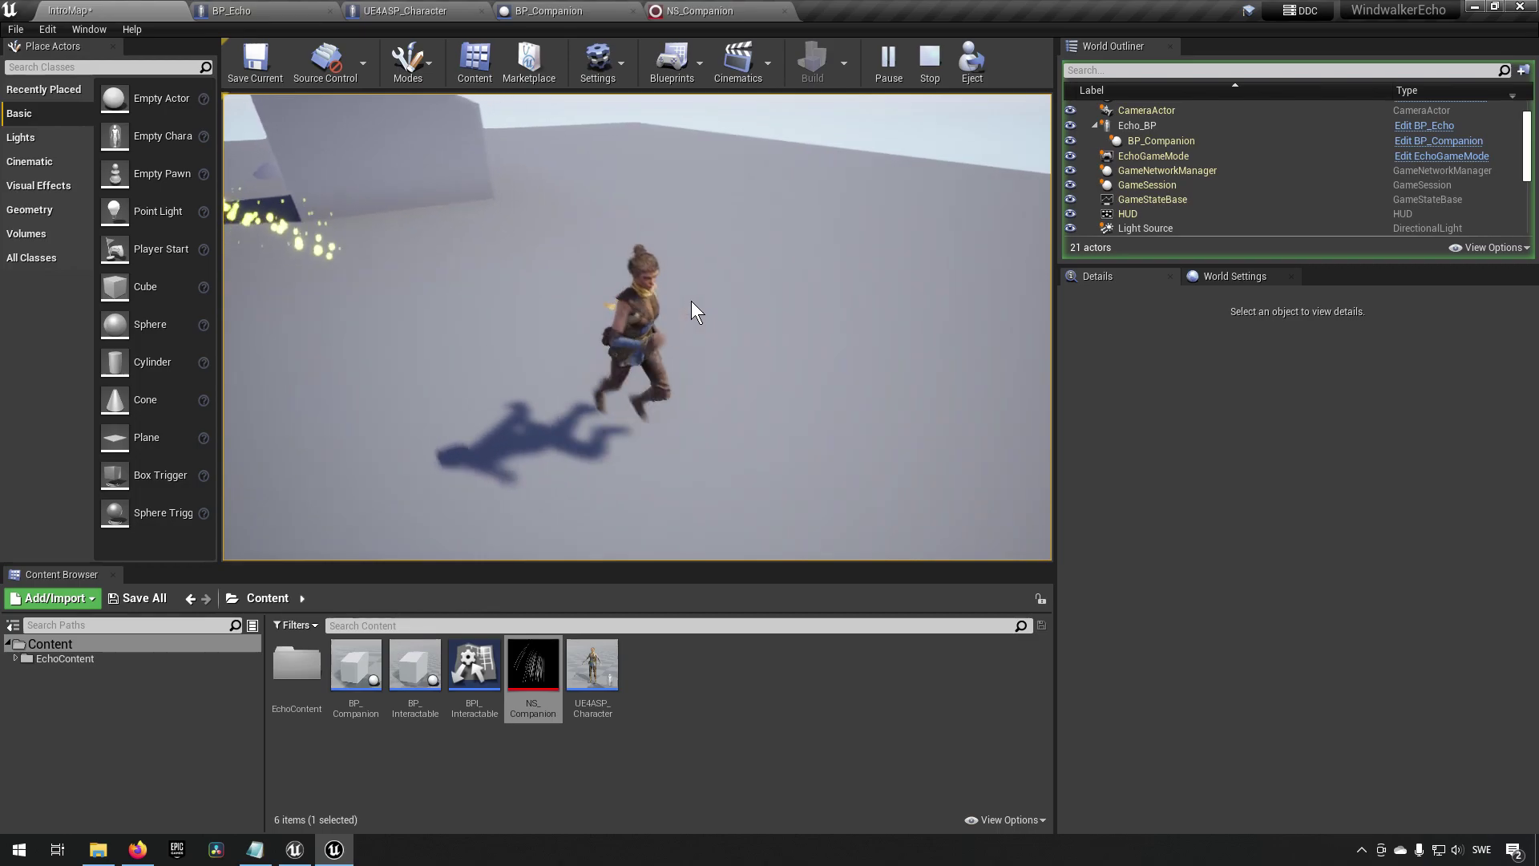
key("w")
key("a")
key("s")
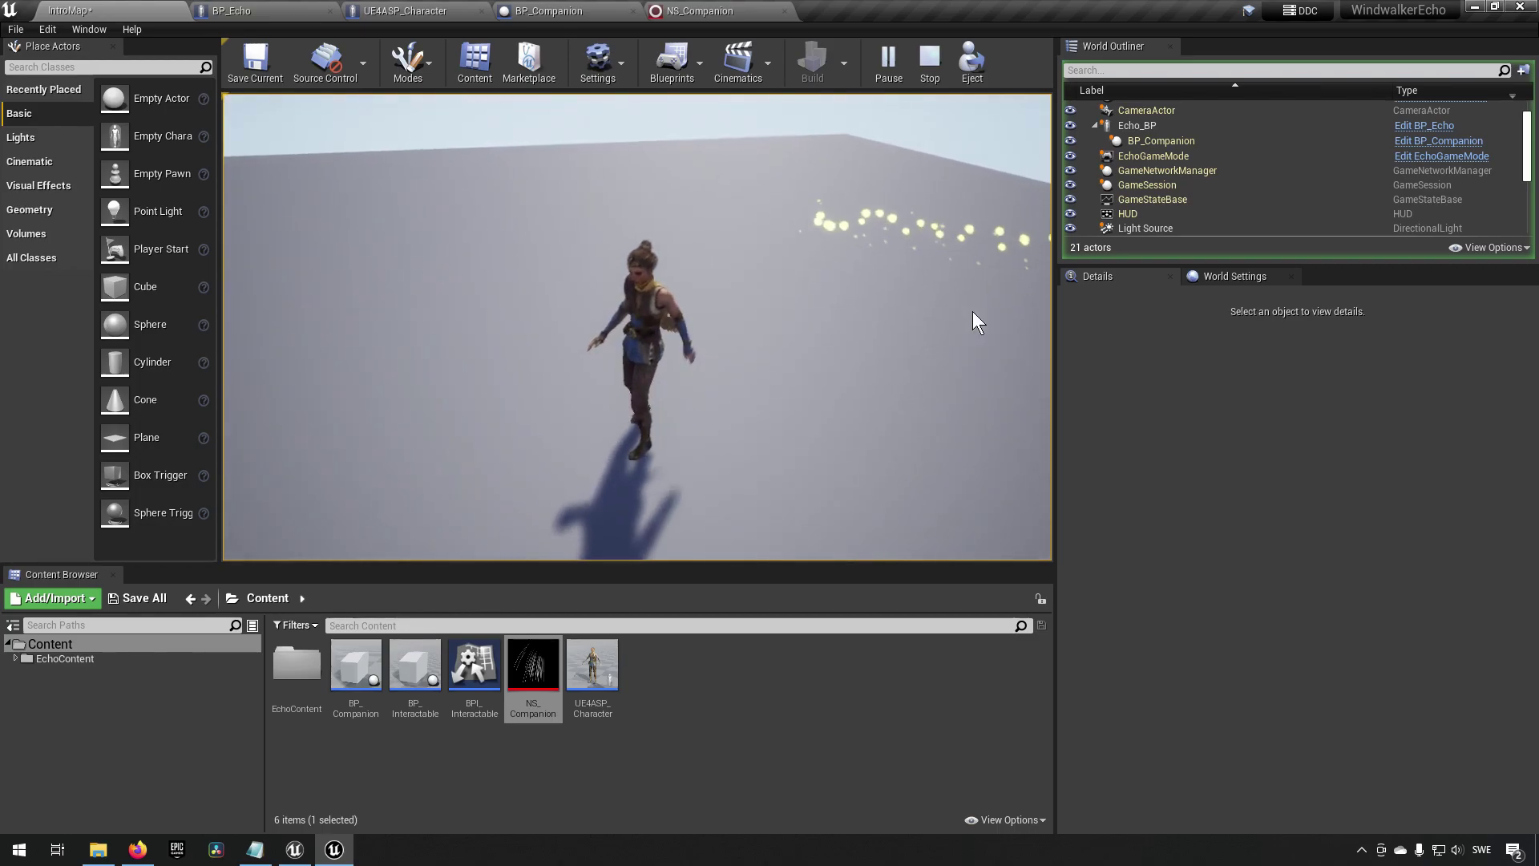
key("w")
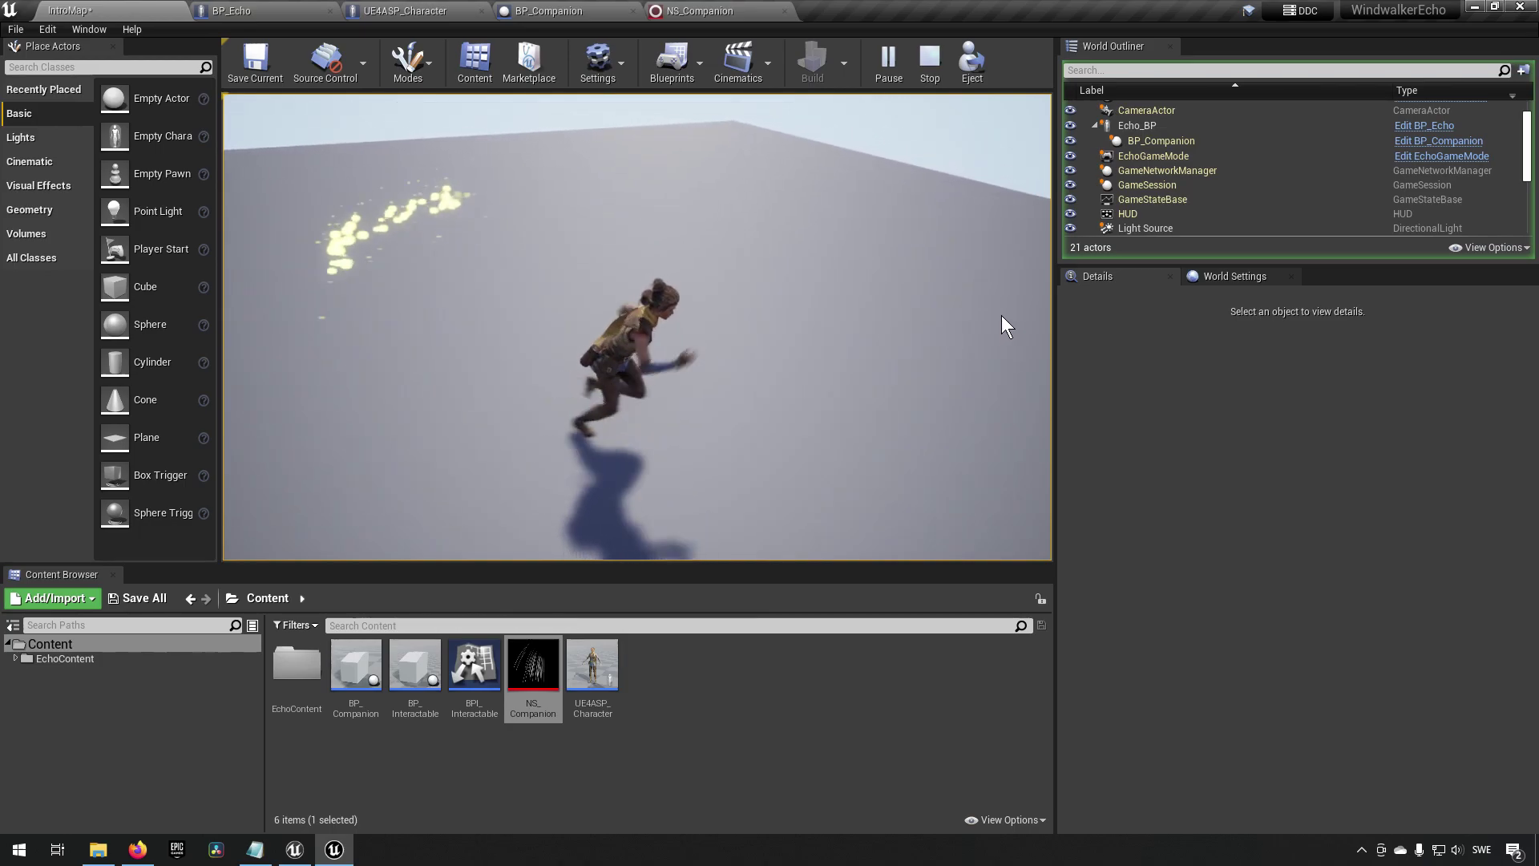
key("w")
key("a")
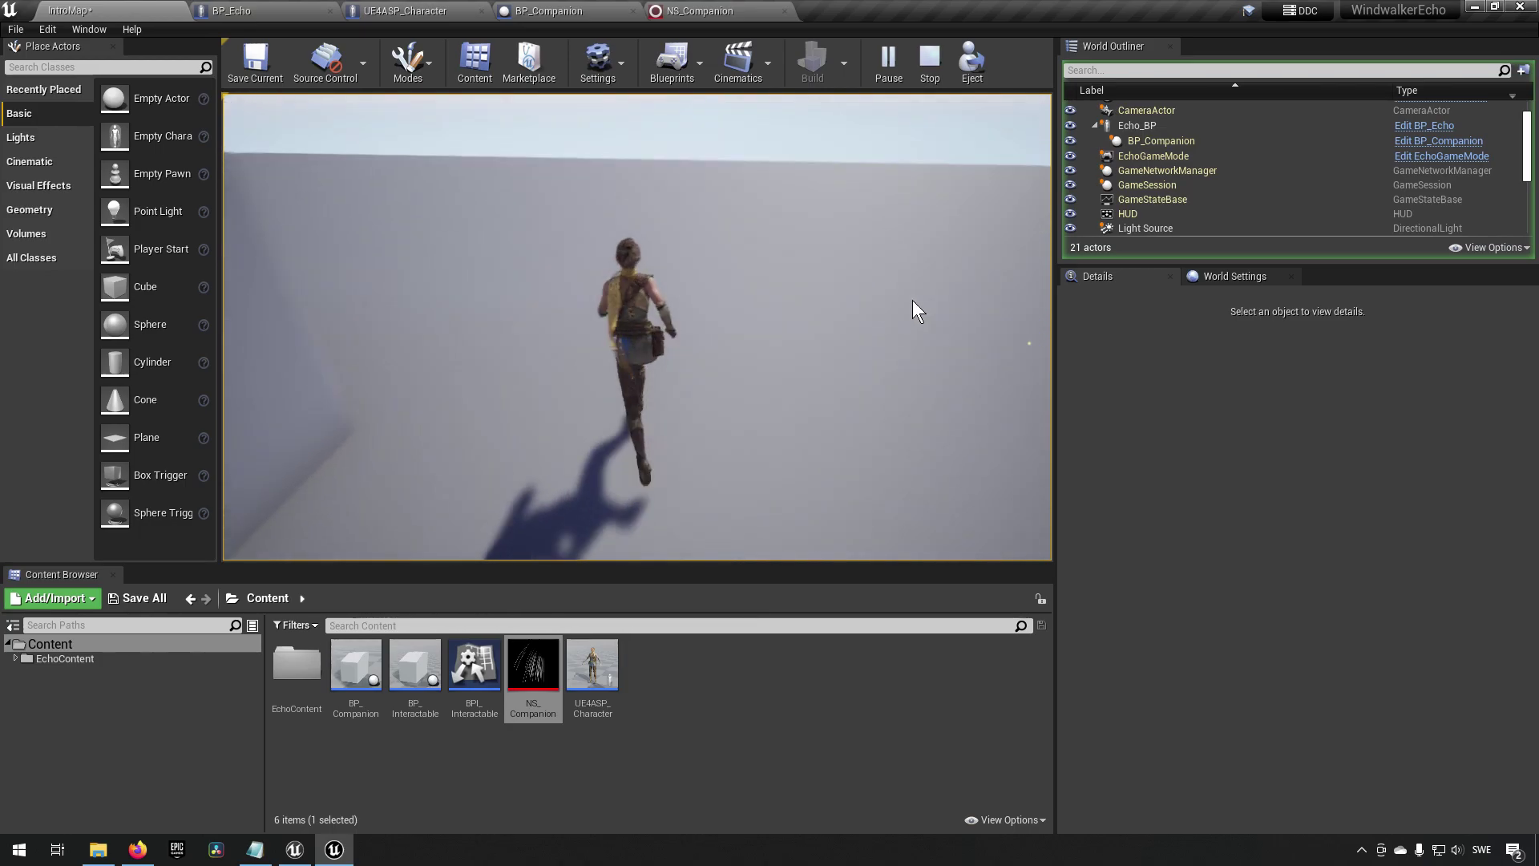
key("d")
key("s")
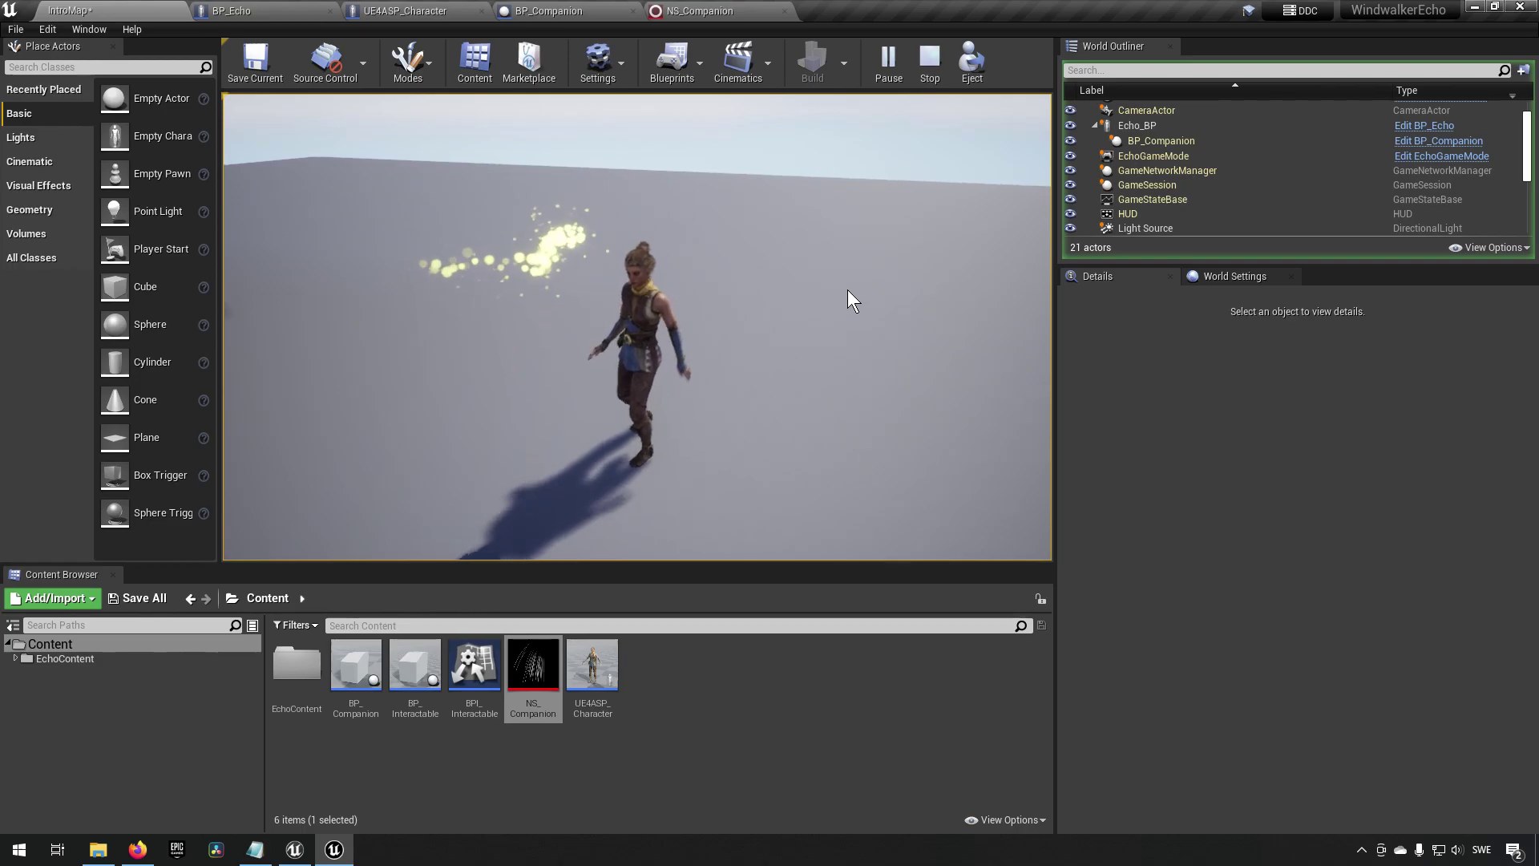
key("Escape")
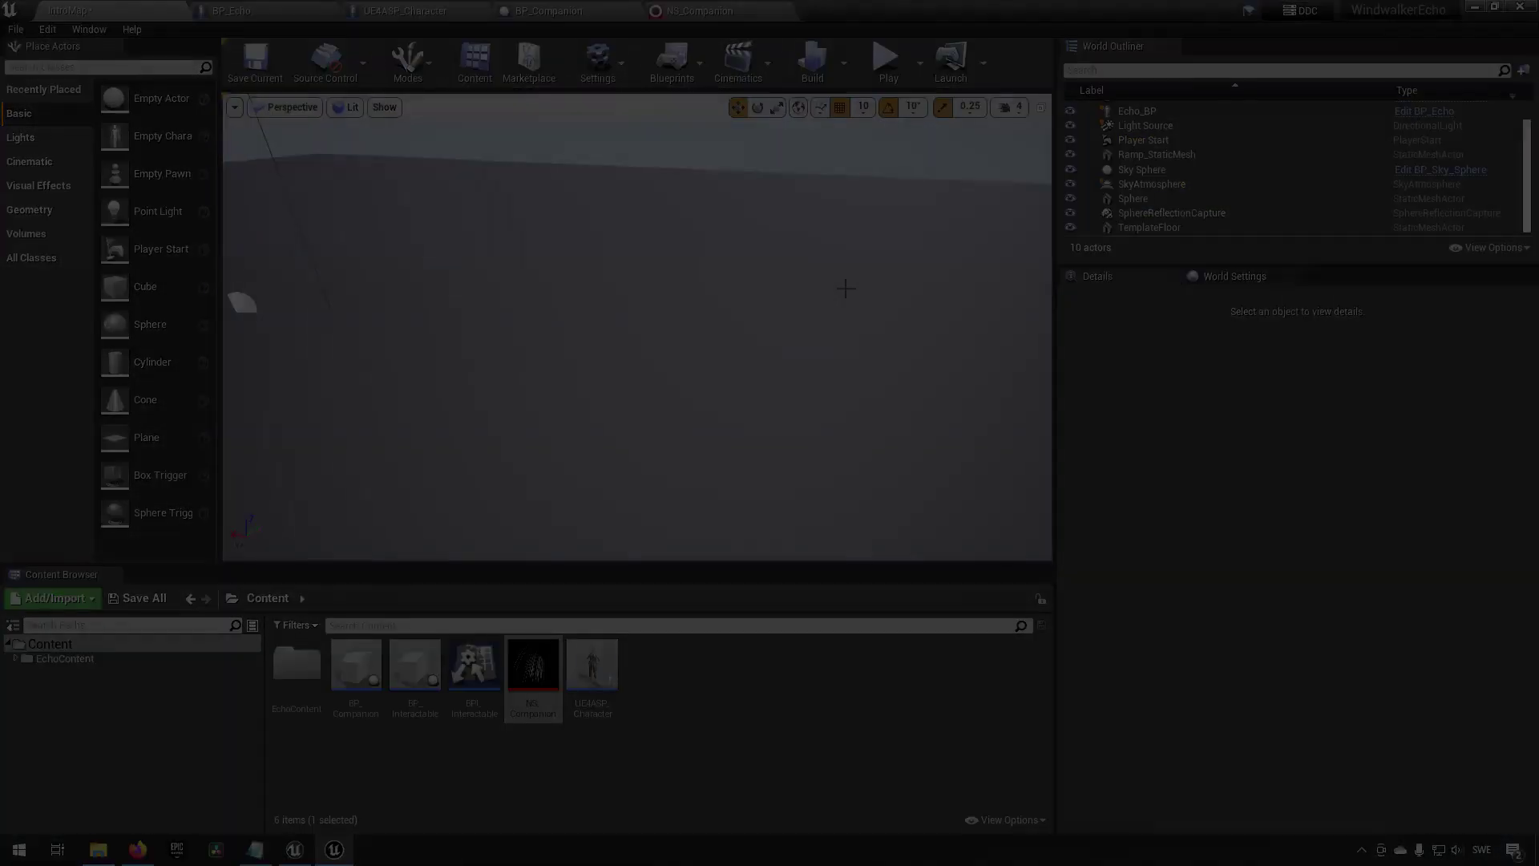